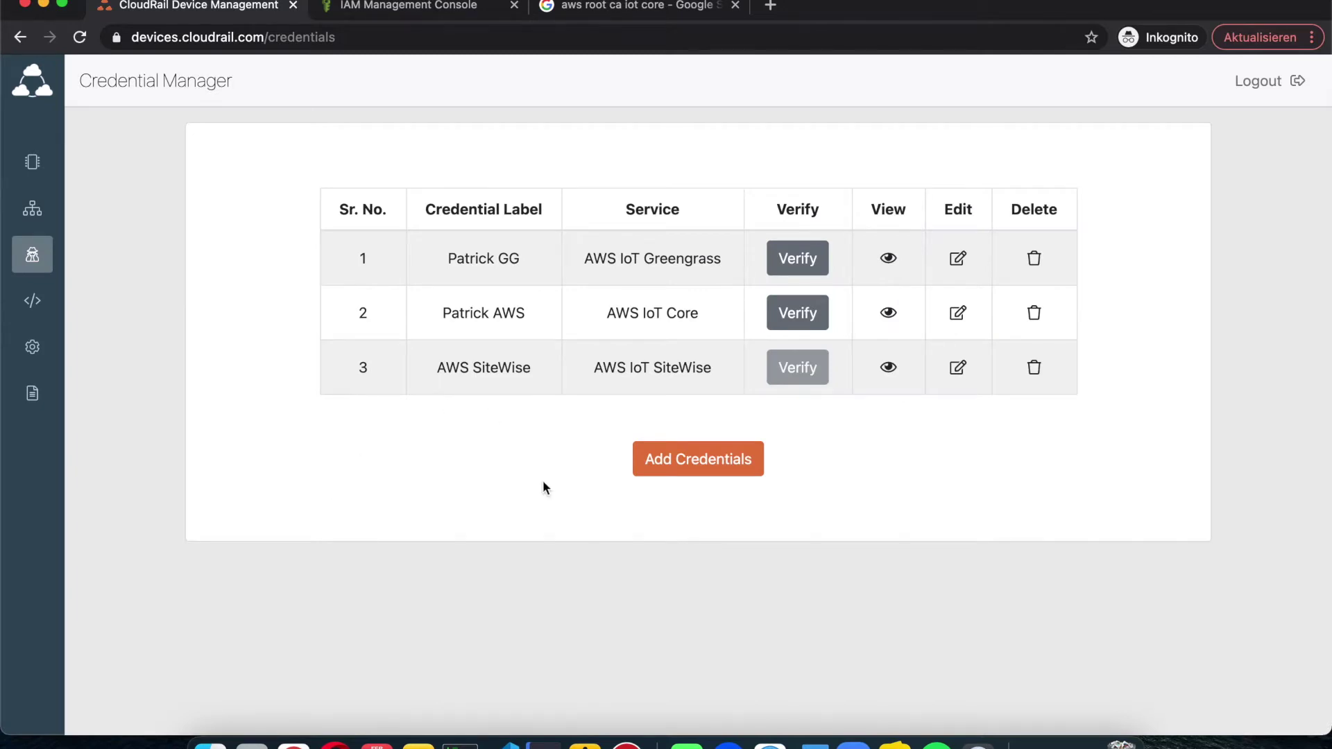
# Step: Start a new AWS IoT Core credential labelled 'grdtfjzhtg' in CloudRail Device Management
pyautogui.click(660, 466)
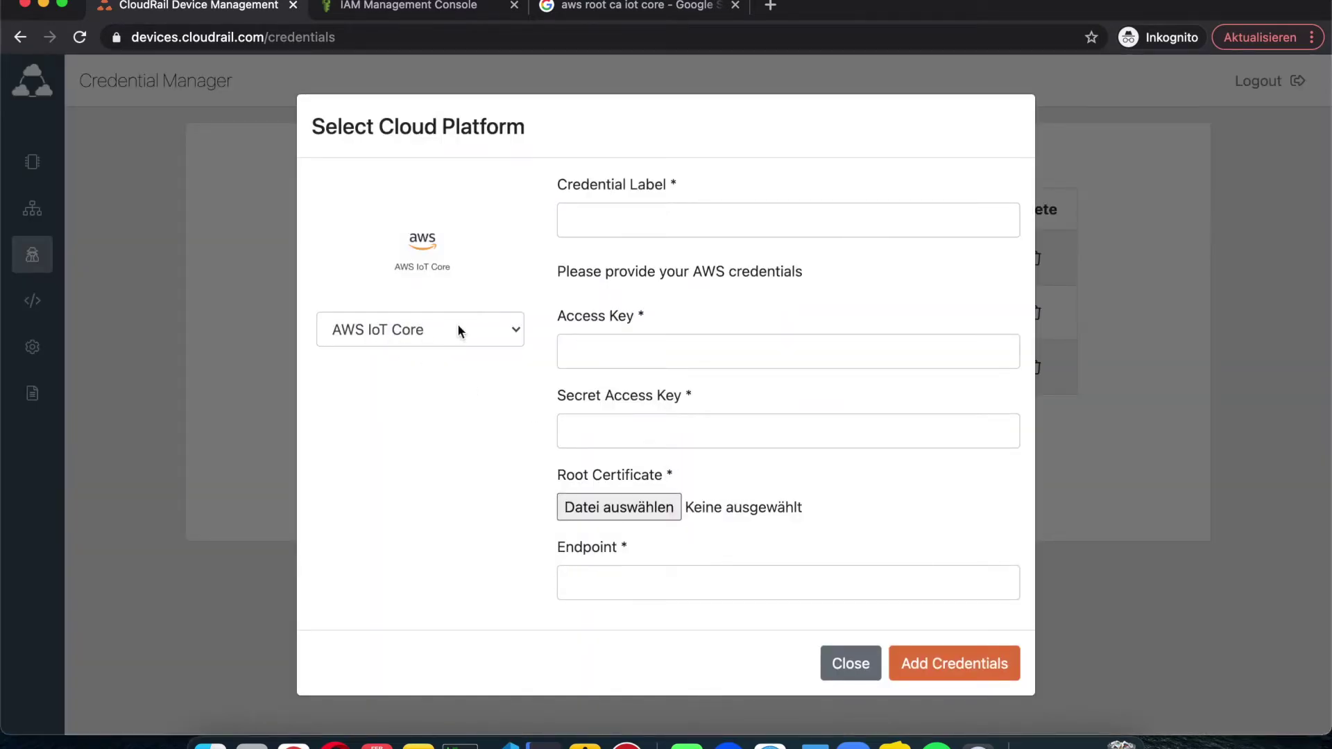
pyautogui.click(633, 222)
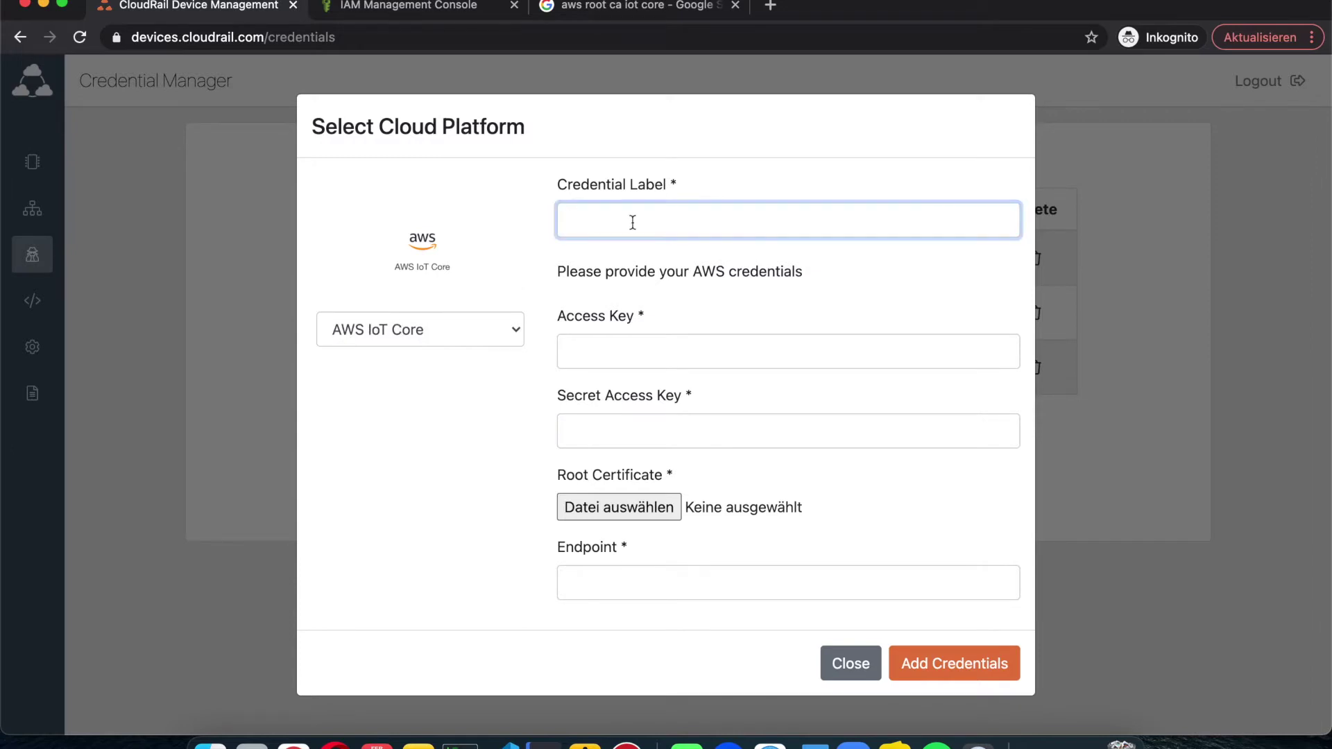
pyautogui.write('grdtfjzhtg')
pyautogui.click(614, 353)
pyautogui.click(538, 381)
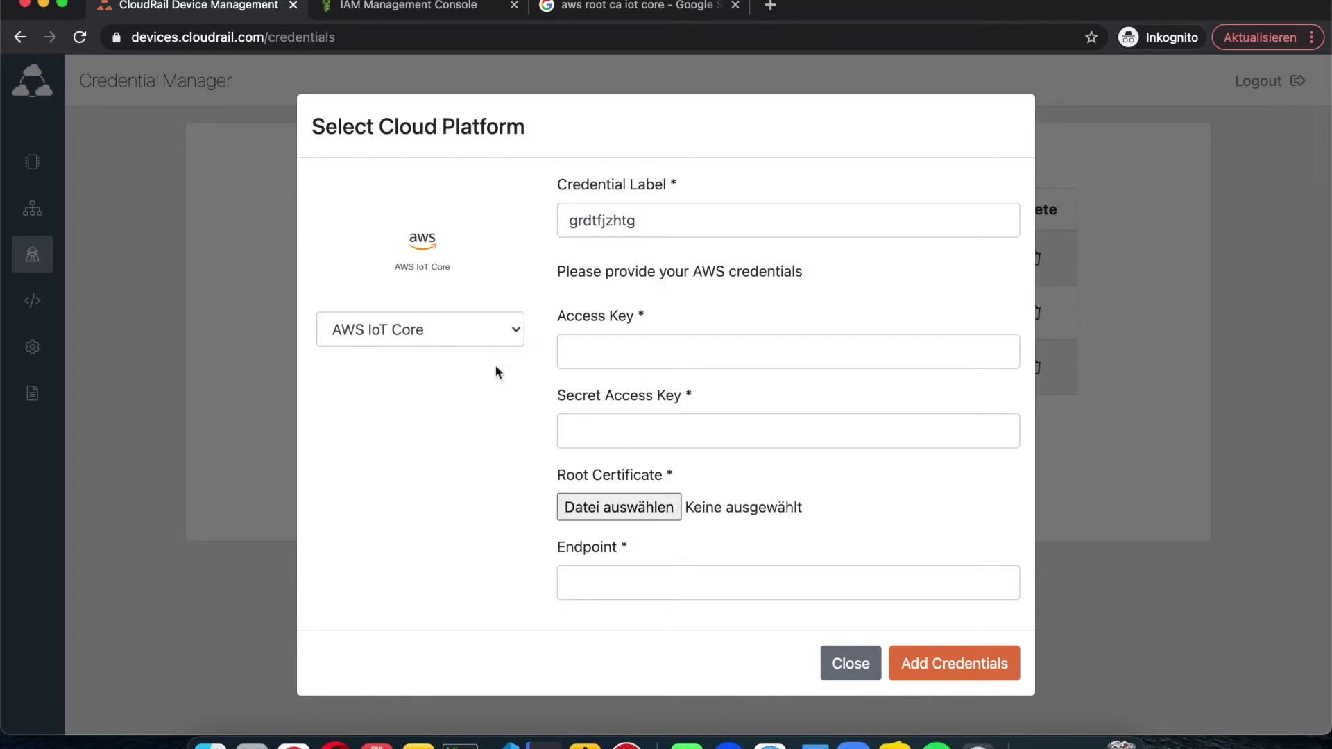
pyautogui.click(409, 6)
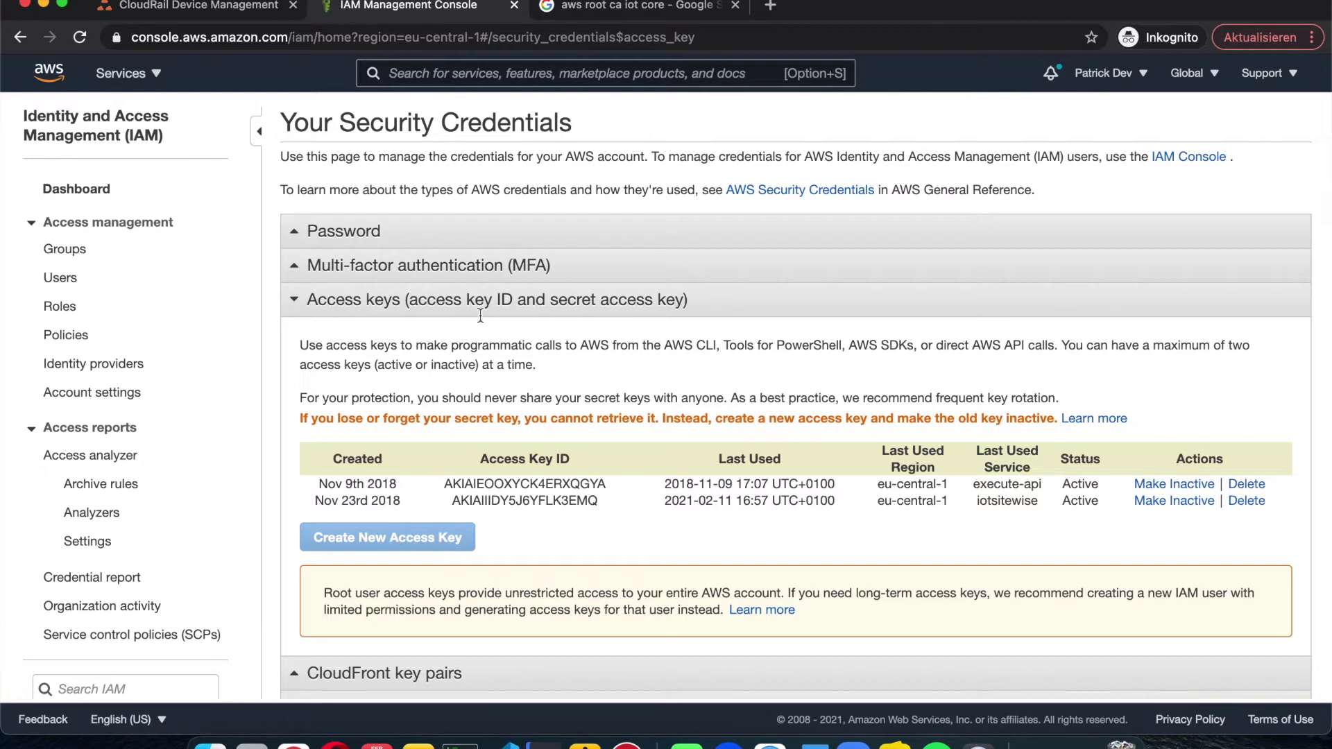
pyautogui.click(224, 11)
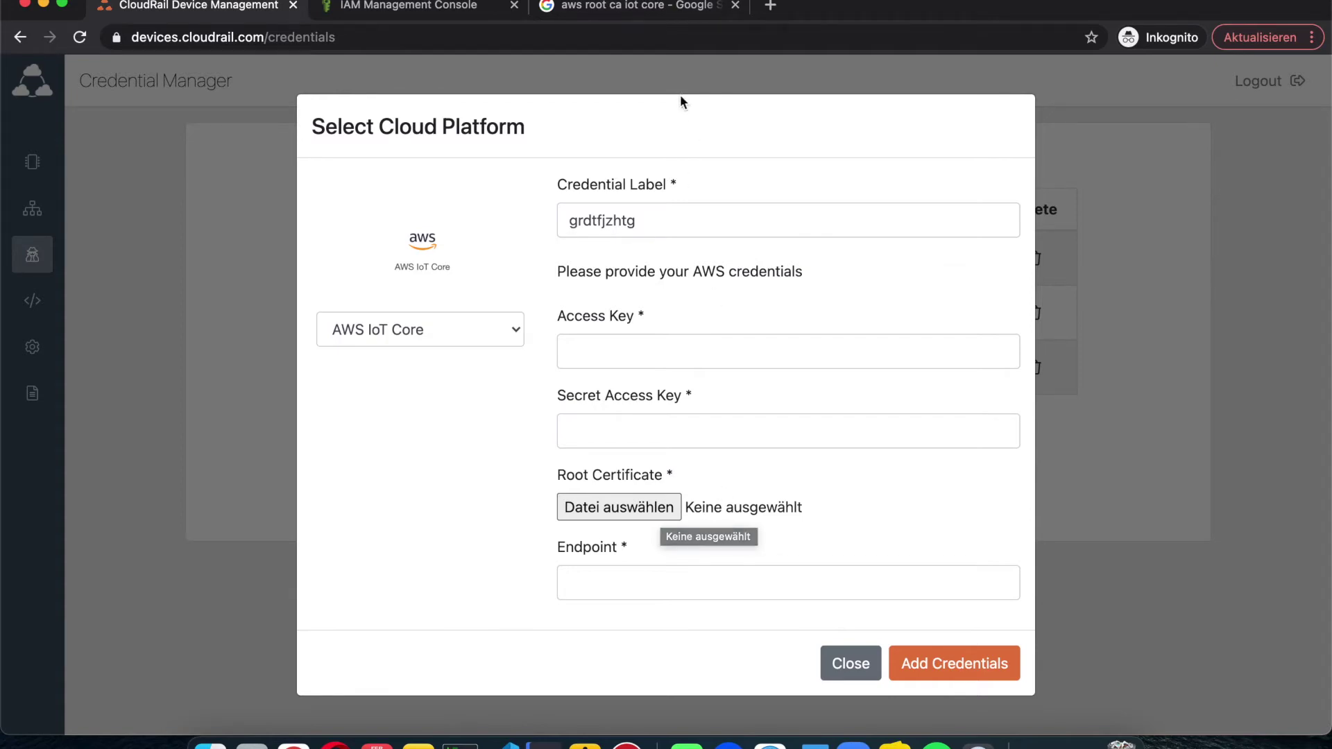
pyautogui.click(640, 10)
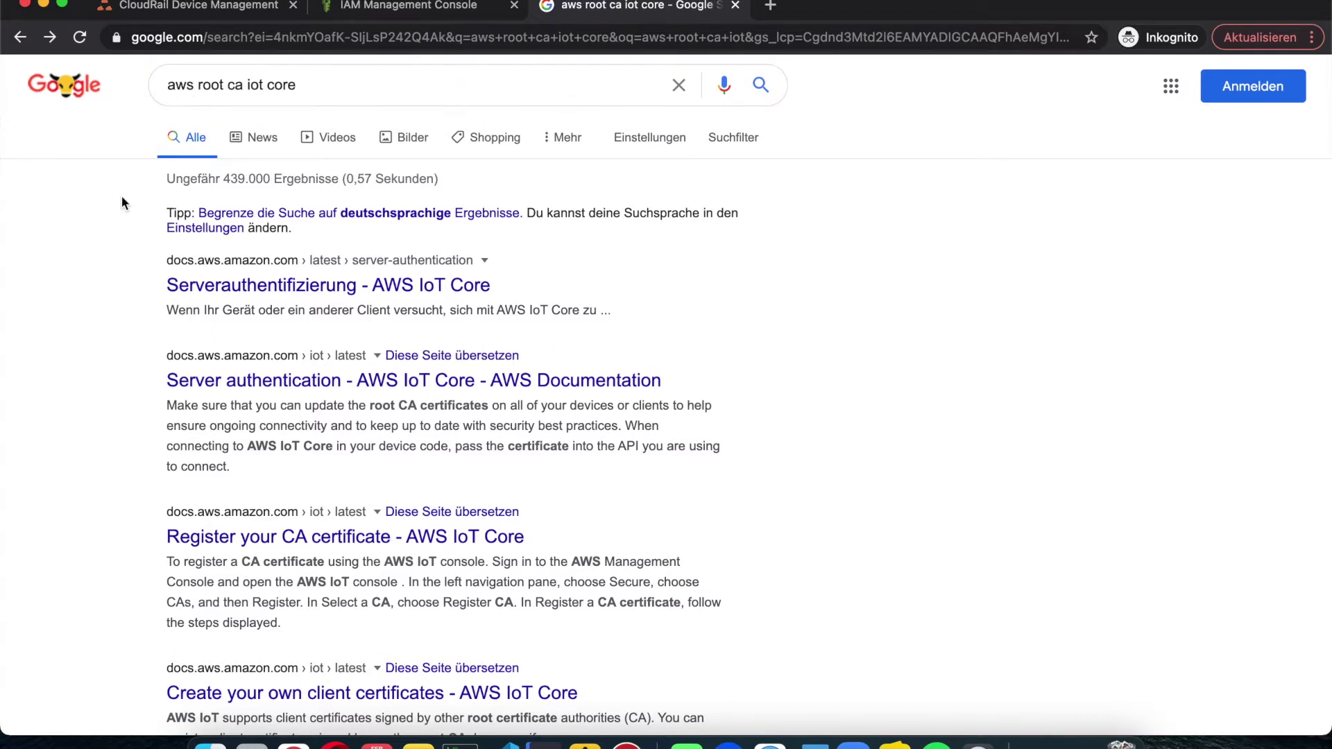
# Step: Open the AWS 'Server authentication' docs page and scroll to the CA certificates for server authentication
pyautogui.scroll(-1, 106, 291)
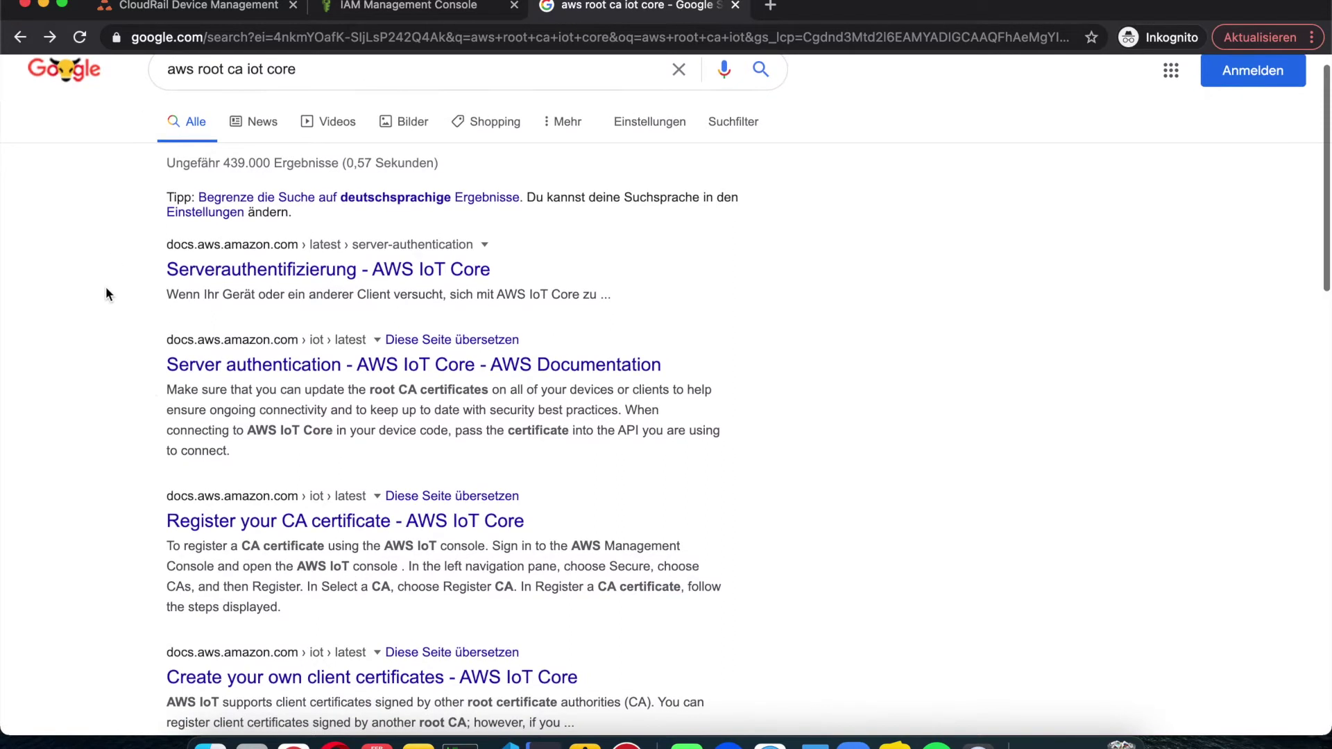
pyautogui.click(231, 372)
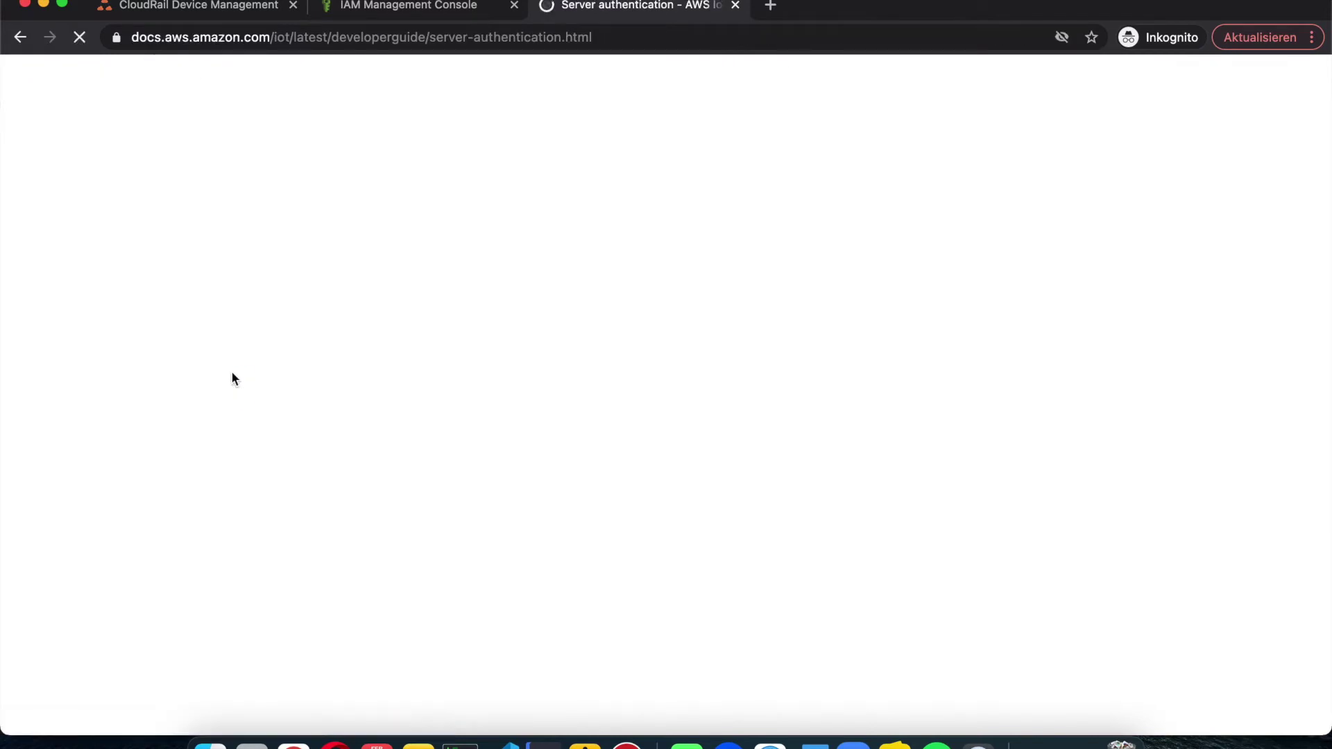
pyautogui.scroll(-7, 358, 442)
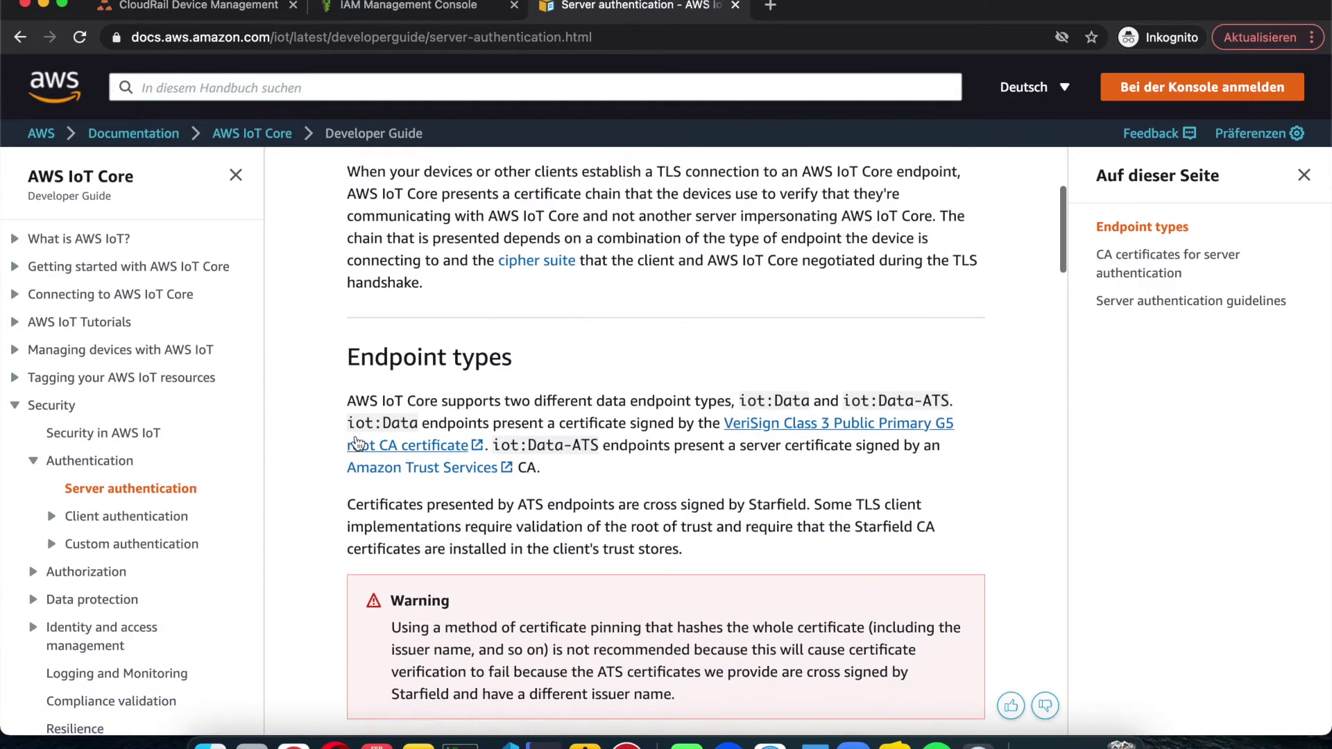
pyautogui.scroll(-12, 358, 441)
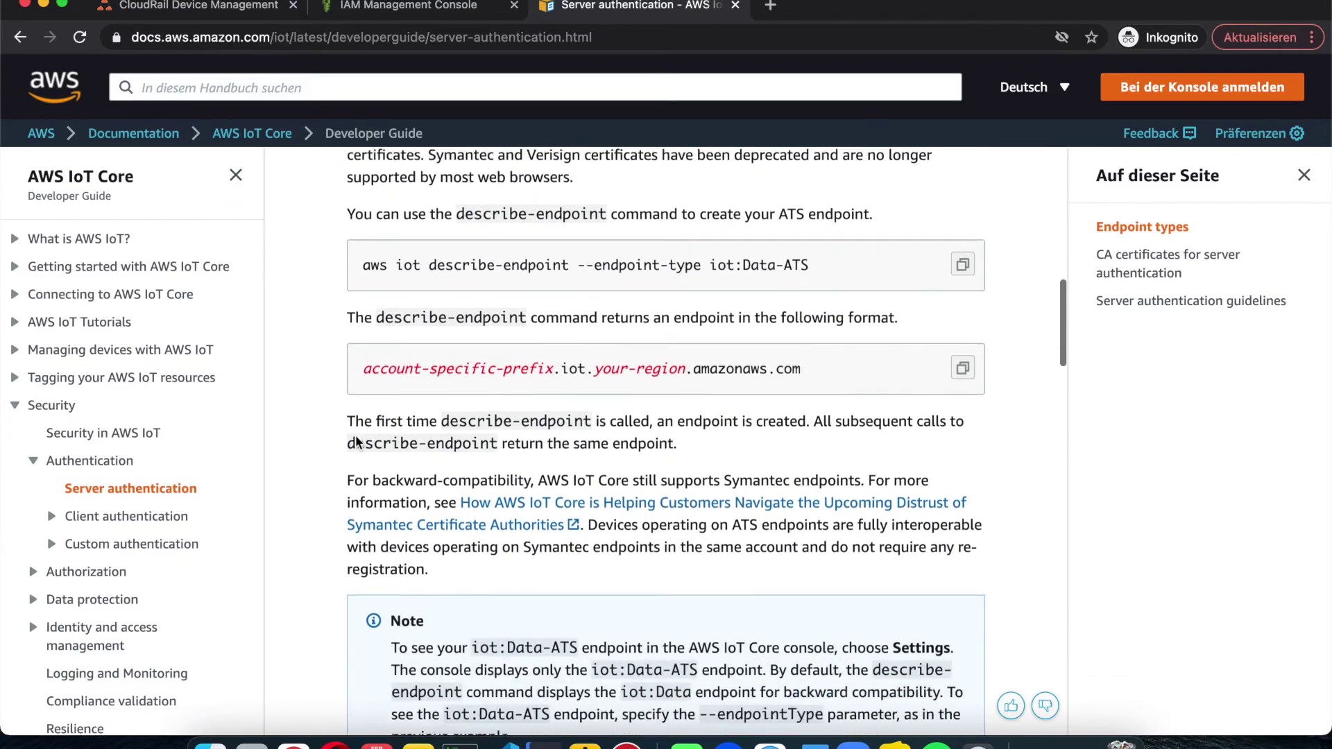
pyautogui.scroll(-13, 358, 442)
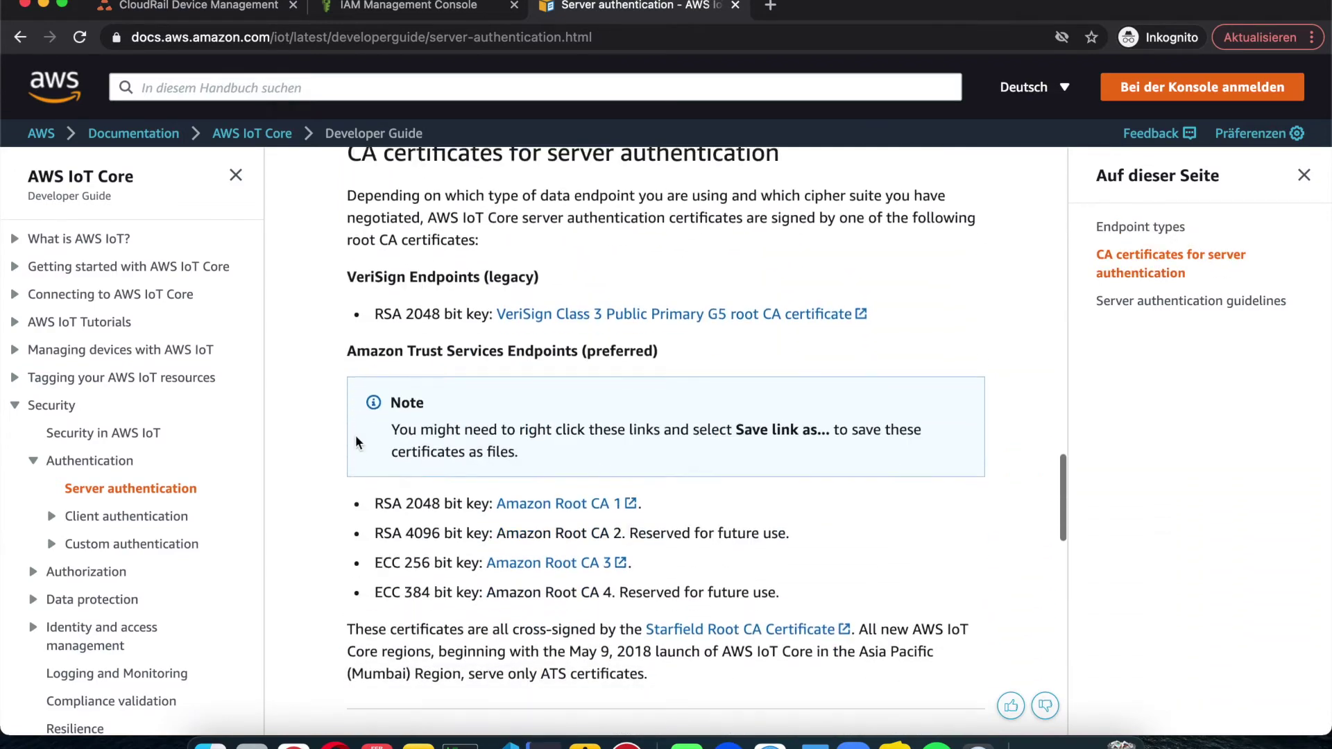
pyautogui.scroll(2, 358, 442)
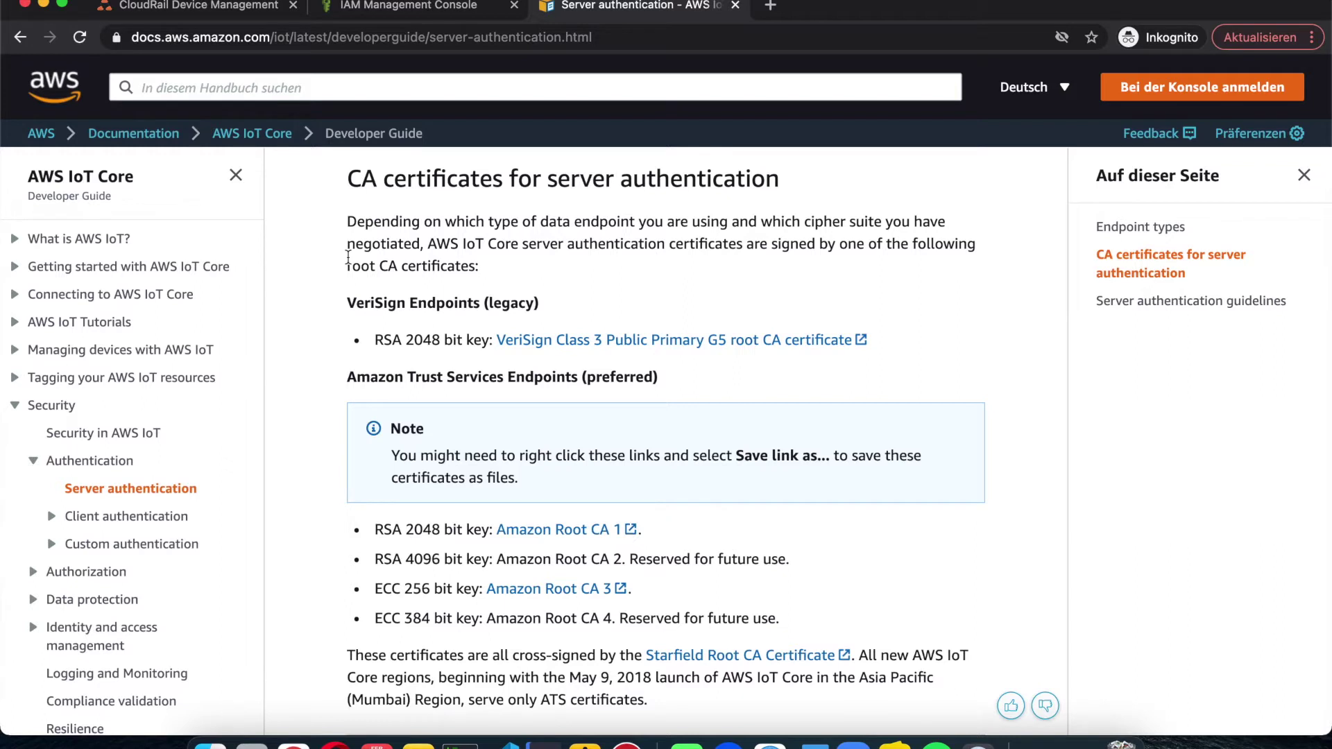
pyautogui.scroll(-1, 350, 344)
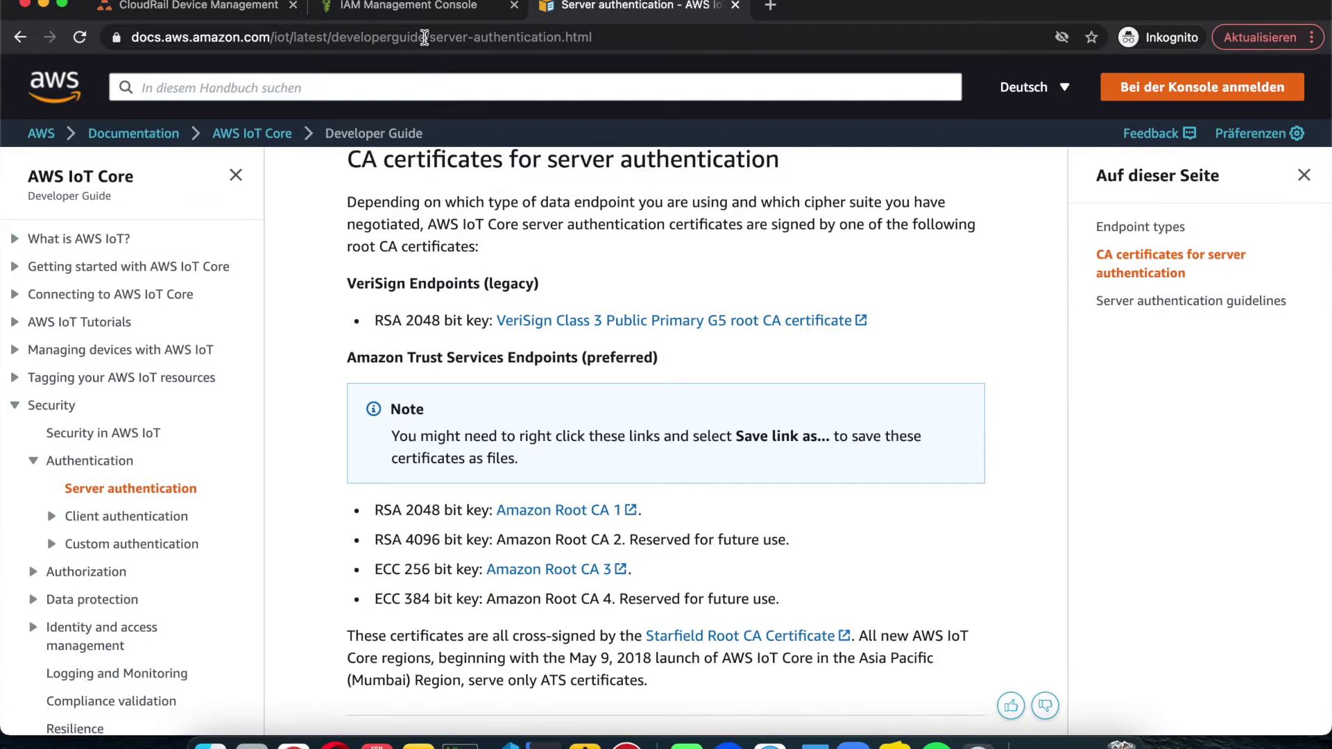
# Step: Find IoT Core through the console search for 'iot core' and open its Settings page
pyautogui.click(420, 9)
pyautogui.click(139, 81)
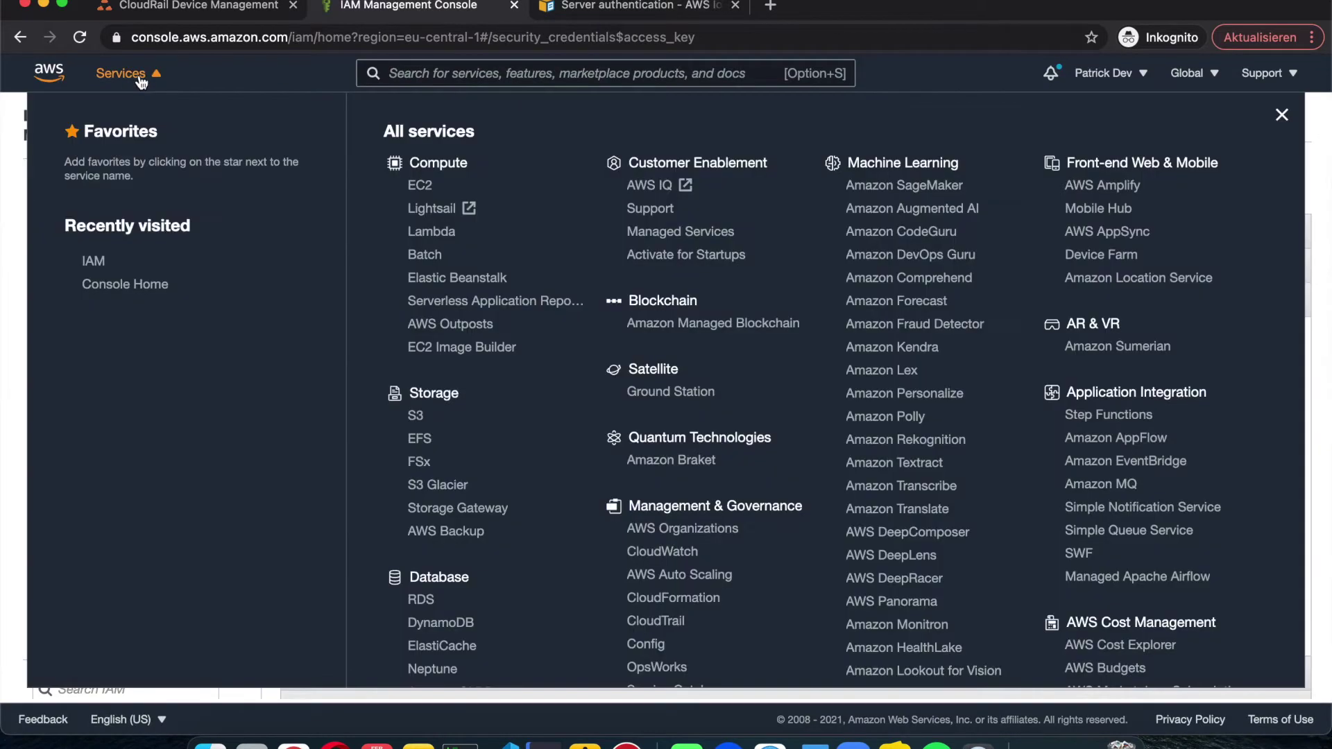
pyautogui.click(388, 72)
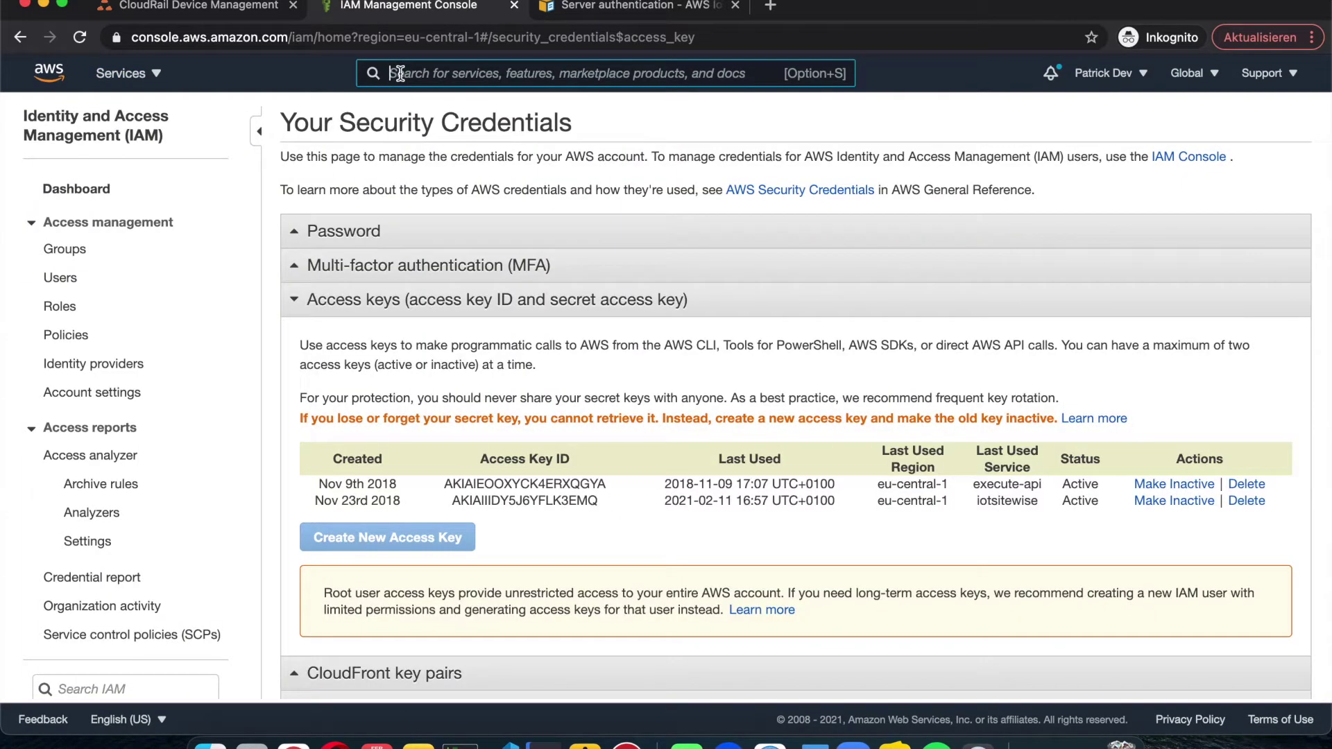
pyautogui.write('iot core')
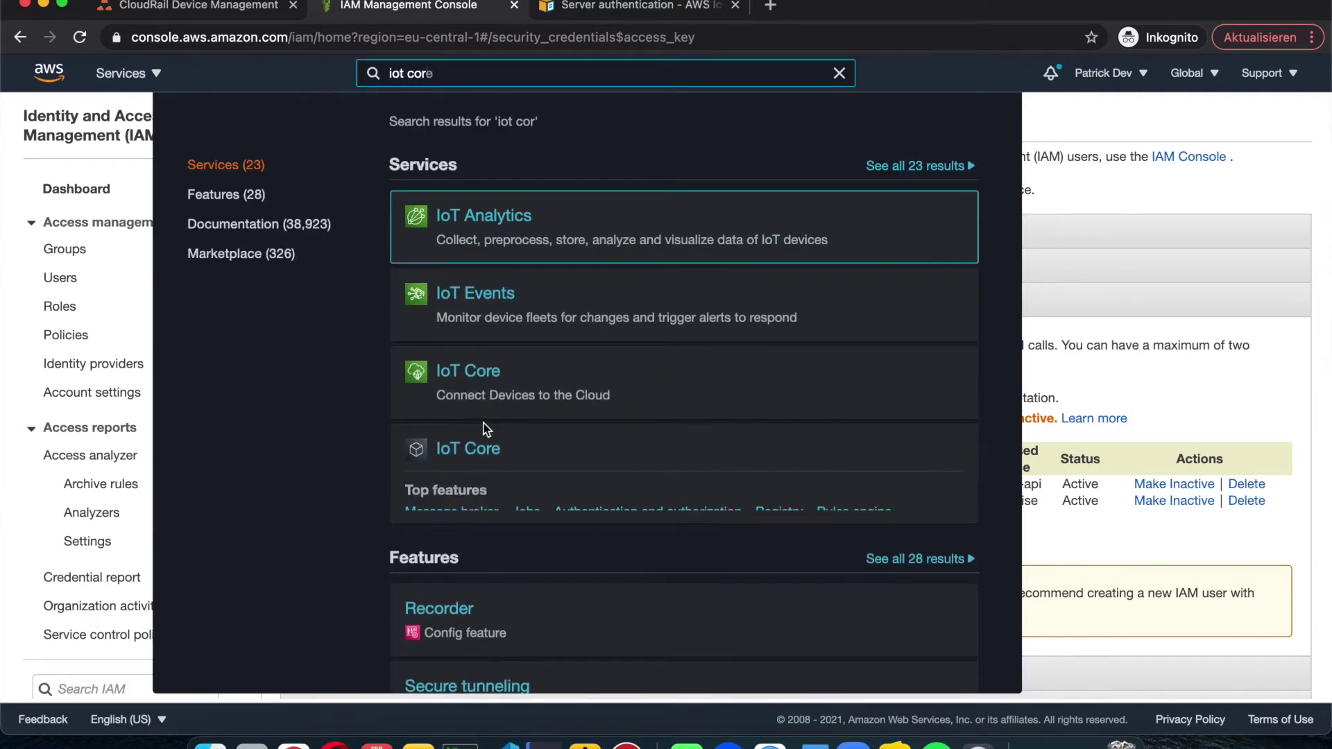
pyautogui.click(489, 380)
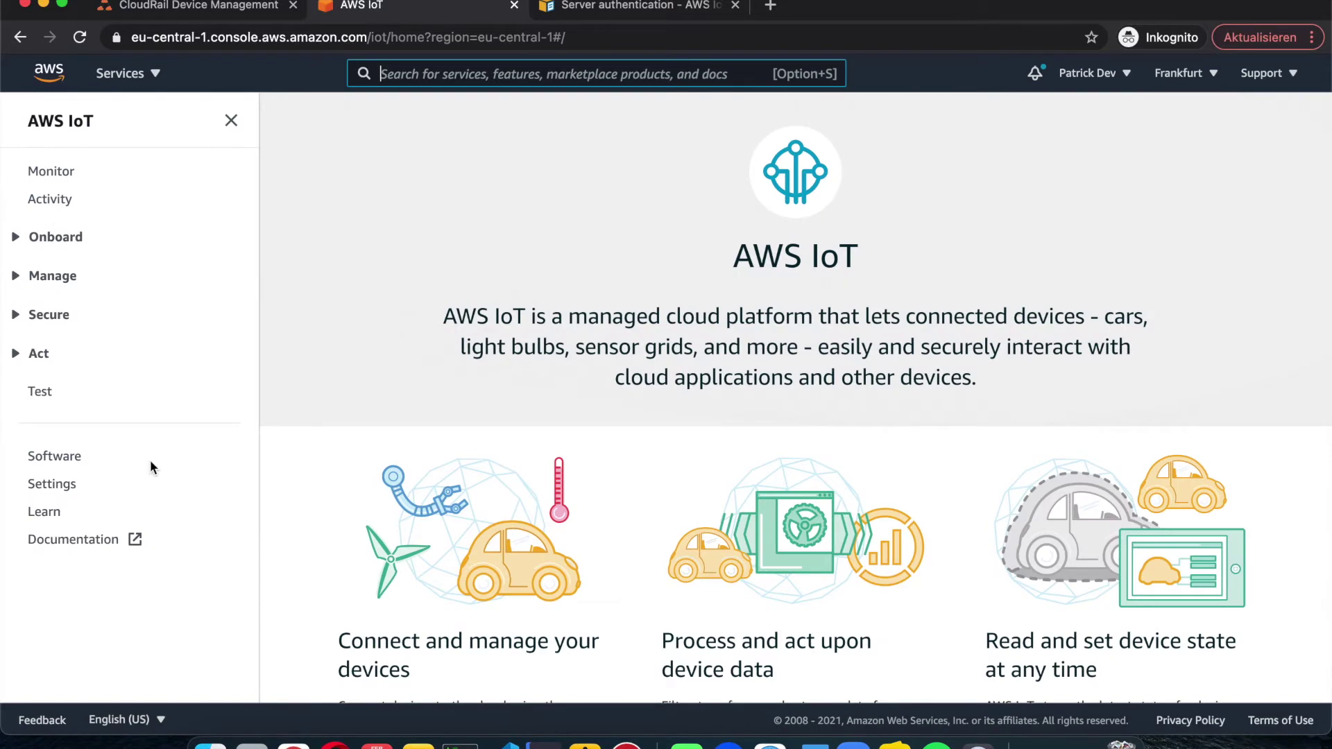
pyautogui.click(53, 485)
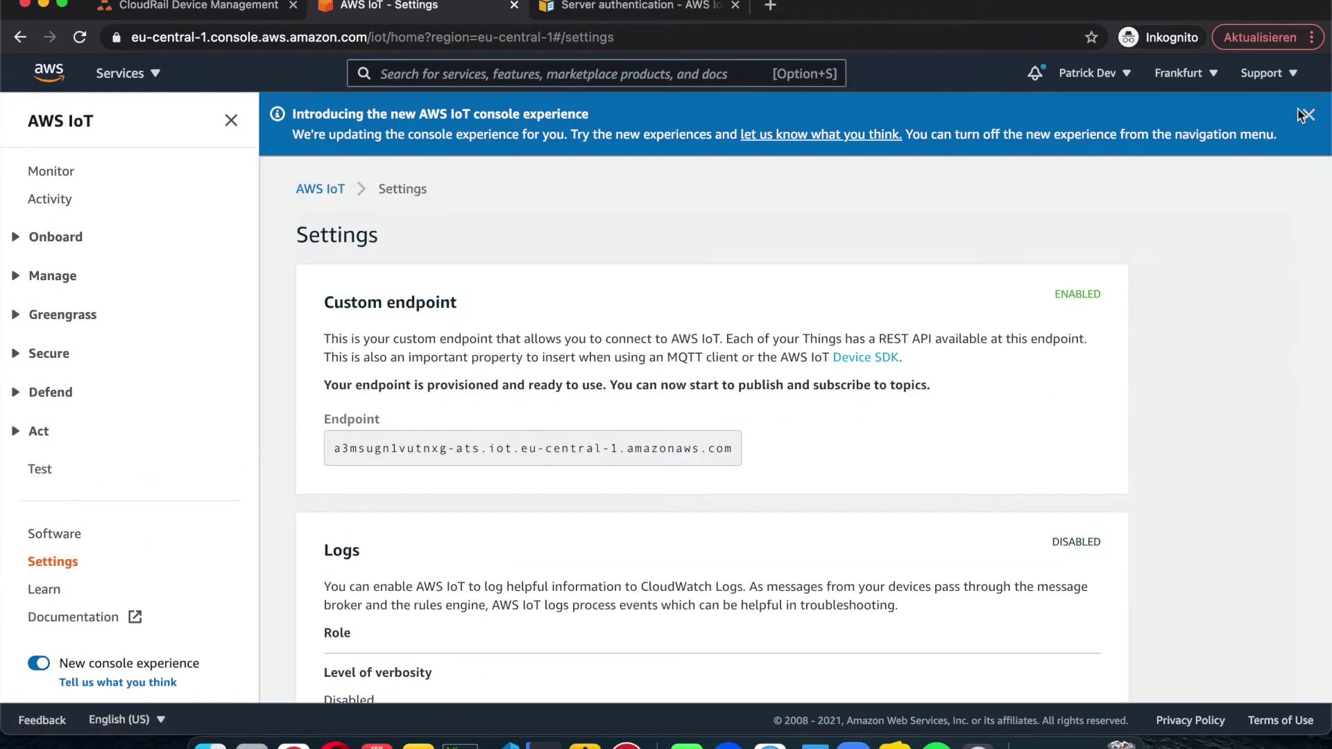
pyautogui.click(1308, 115)
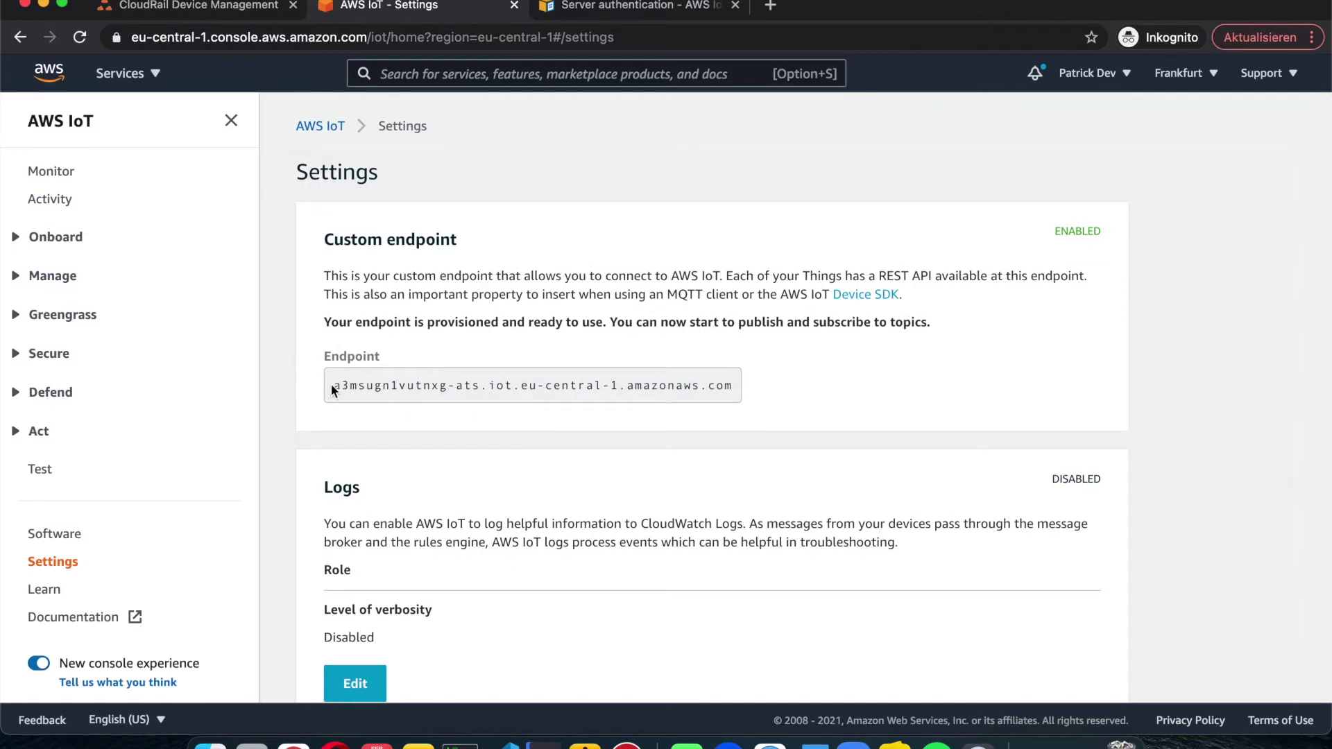
# Step: Select the full custom ATS endpoint address to copy, cross-checking it against the server authentication docs
pyautogui.tripleClick(364, 385)
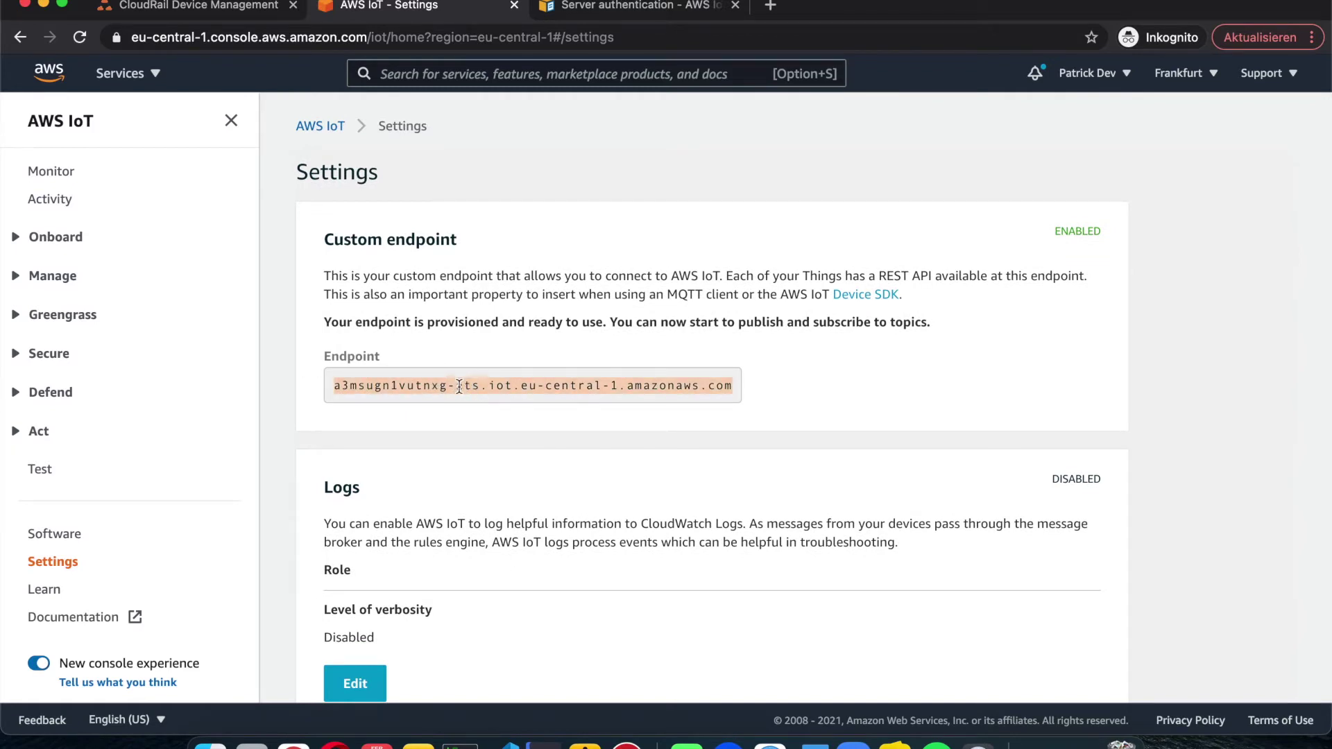
pyautogui.click(459, 386)
pyautogui.moveTo(445, 386); pyautogui.dragTo(480, 383)
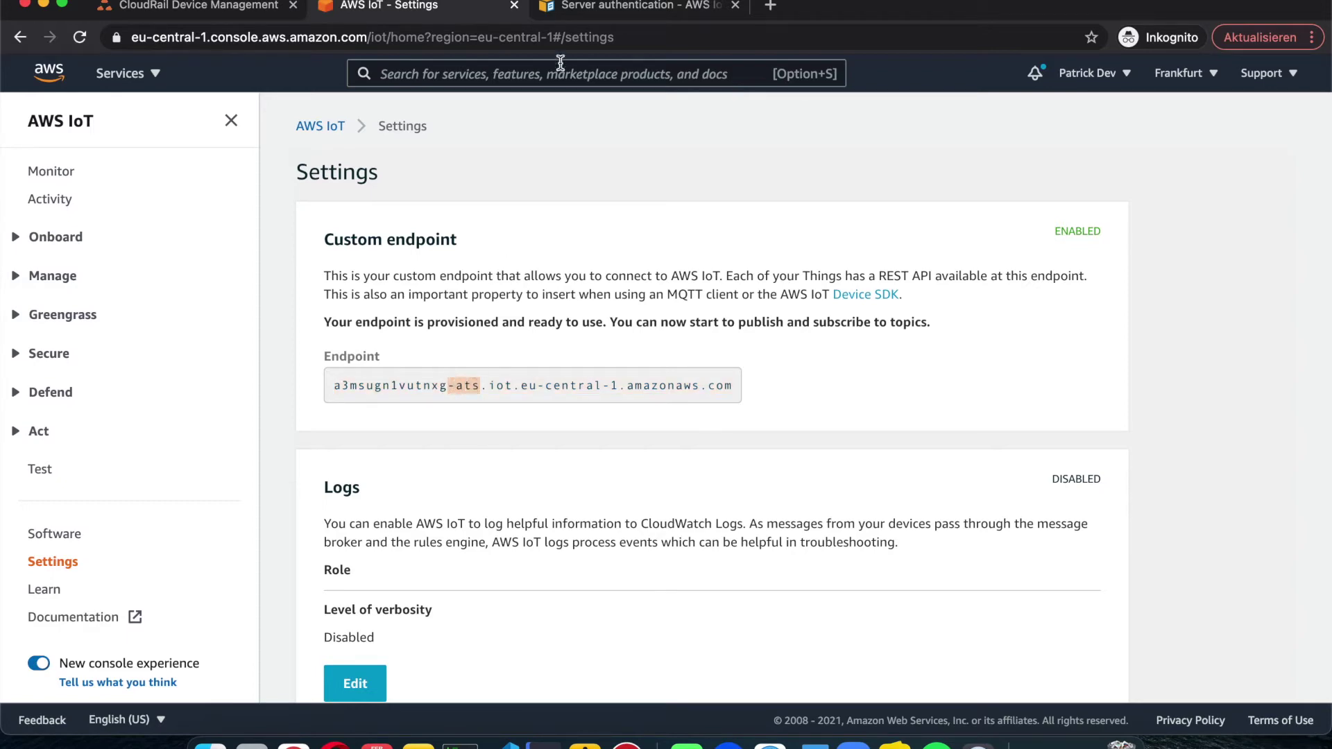
pyautogui.click(596, 7)
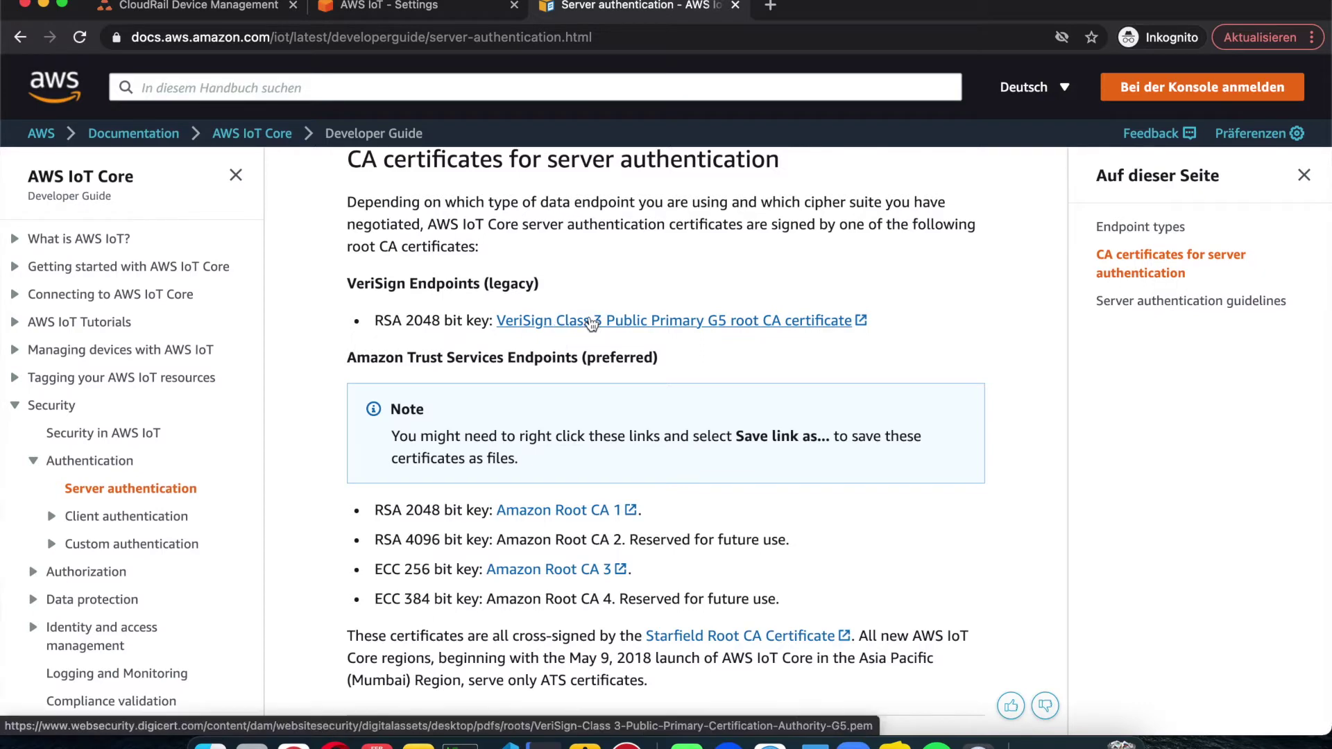
pyautogui.click(448, 10)
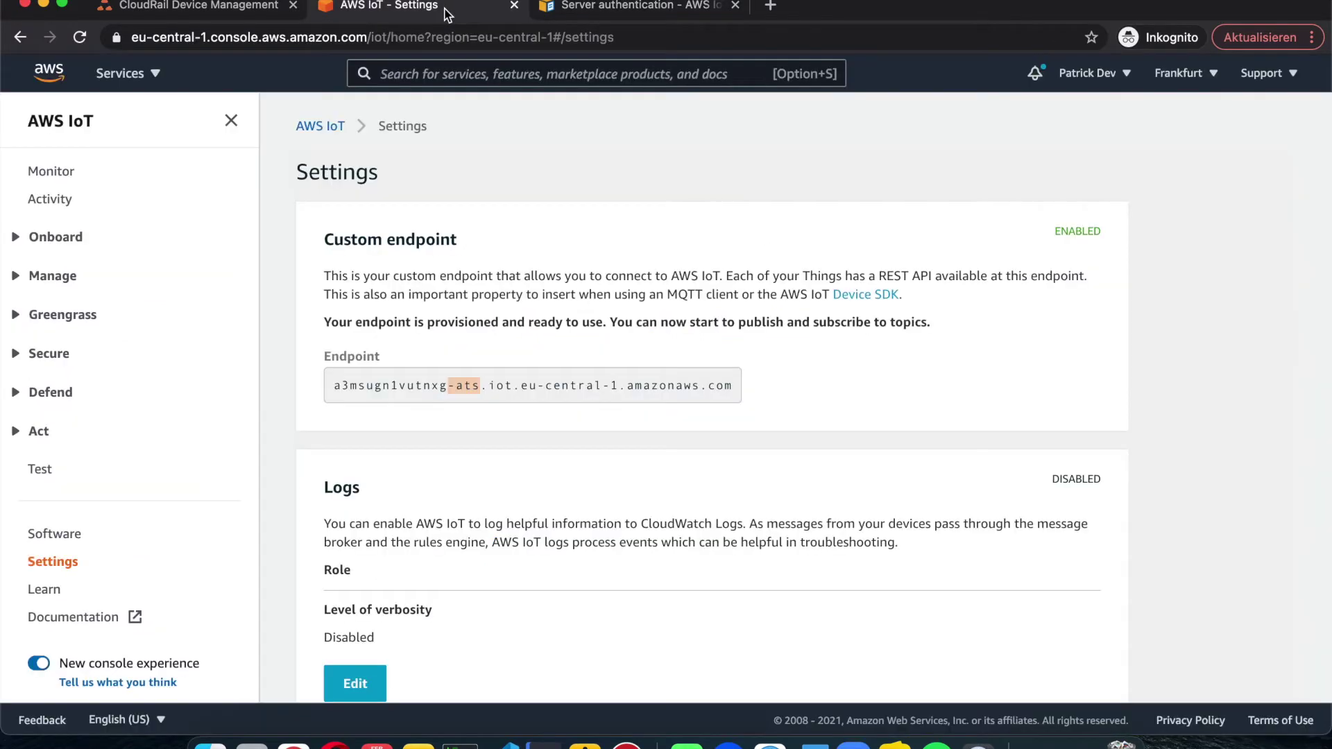
pyautogui.tripleClick(397, 384)
pyautogui.press('super+c')
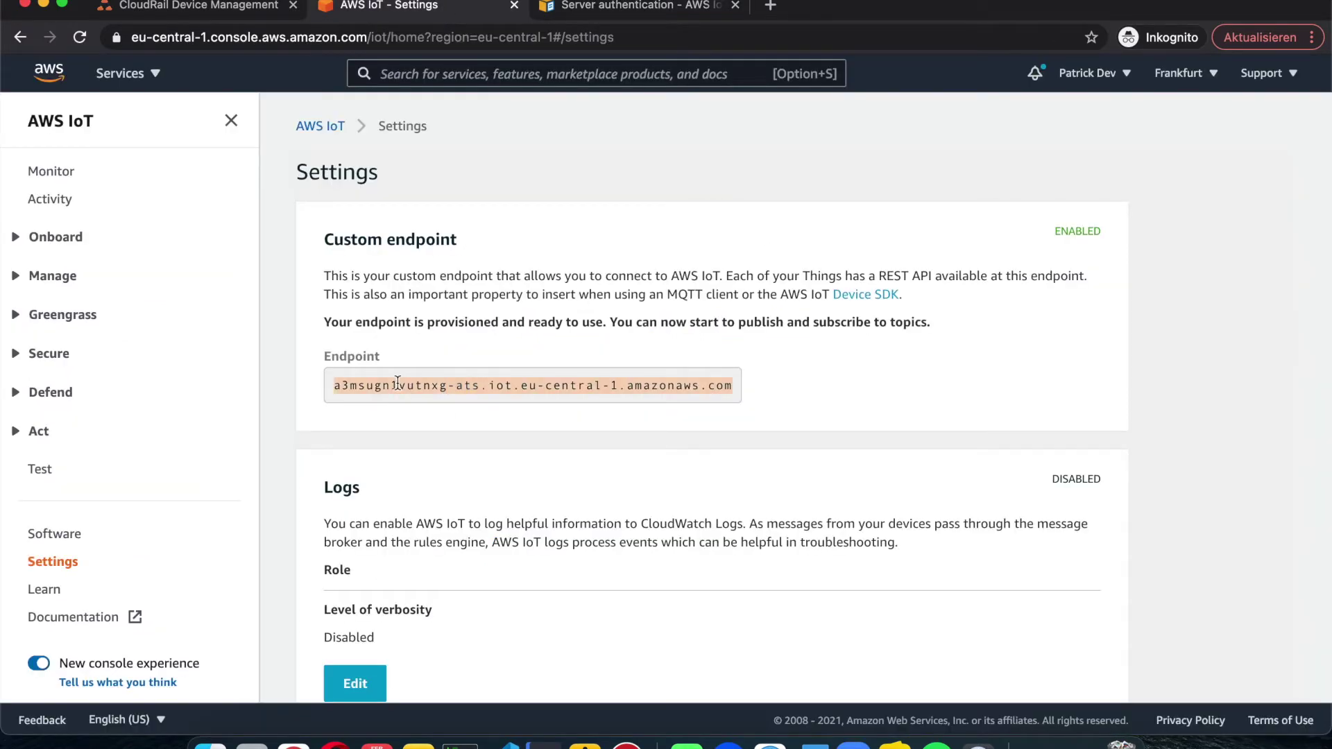
# Step: Paste the copied ATS endpoint into the CloudRail credential form's Endpoint field
pyautogui.click(209, 9)
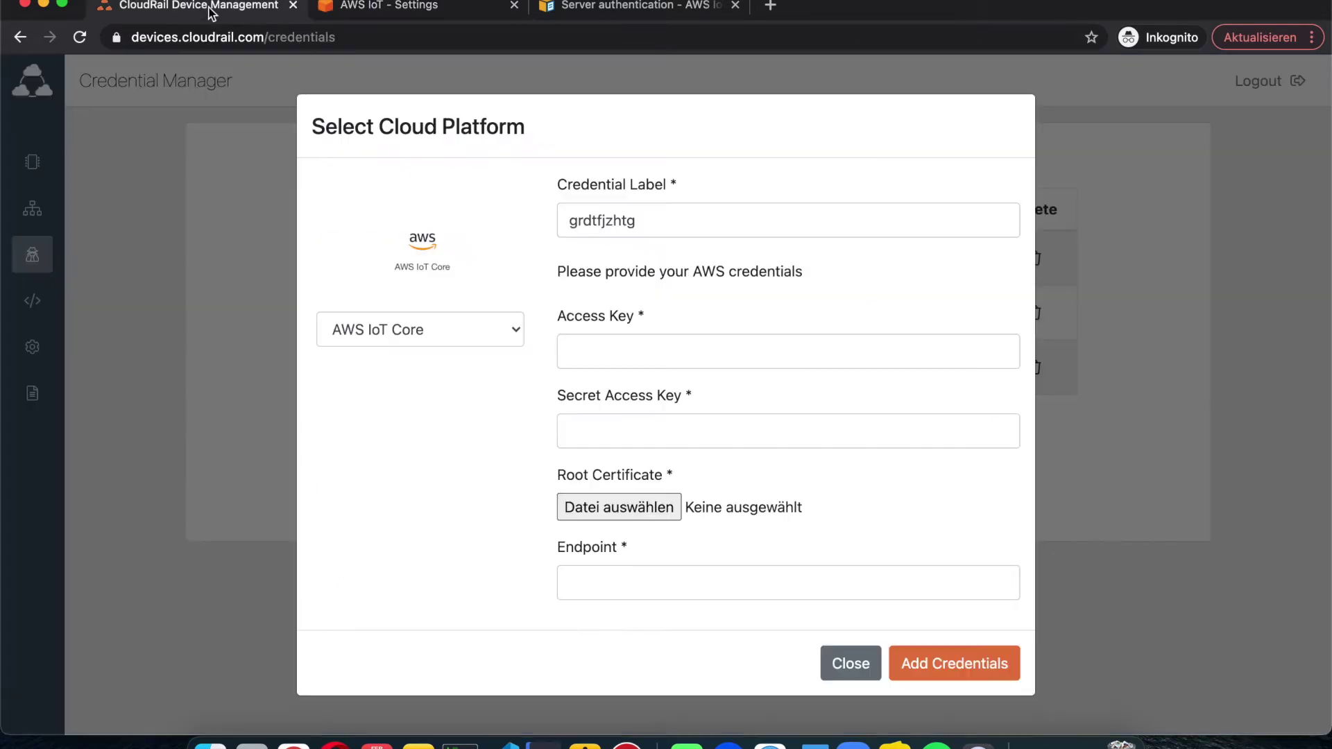
pyautogui.click(606, 575)
pyautogui.press('super+v')
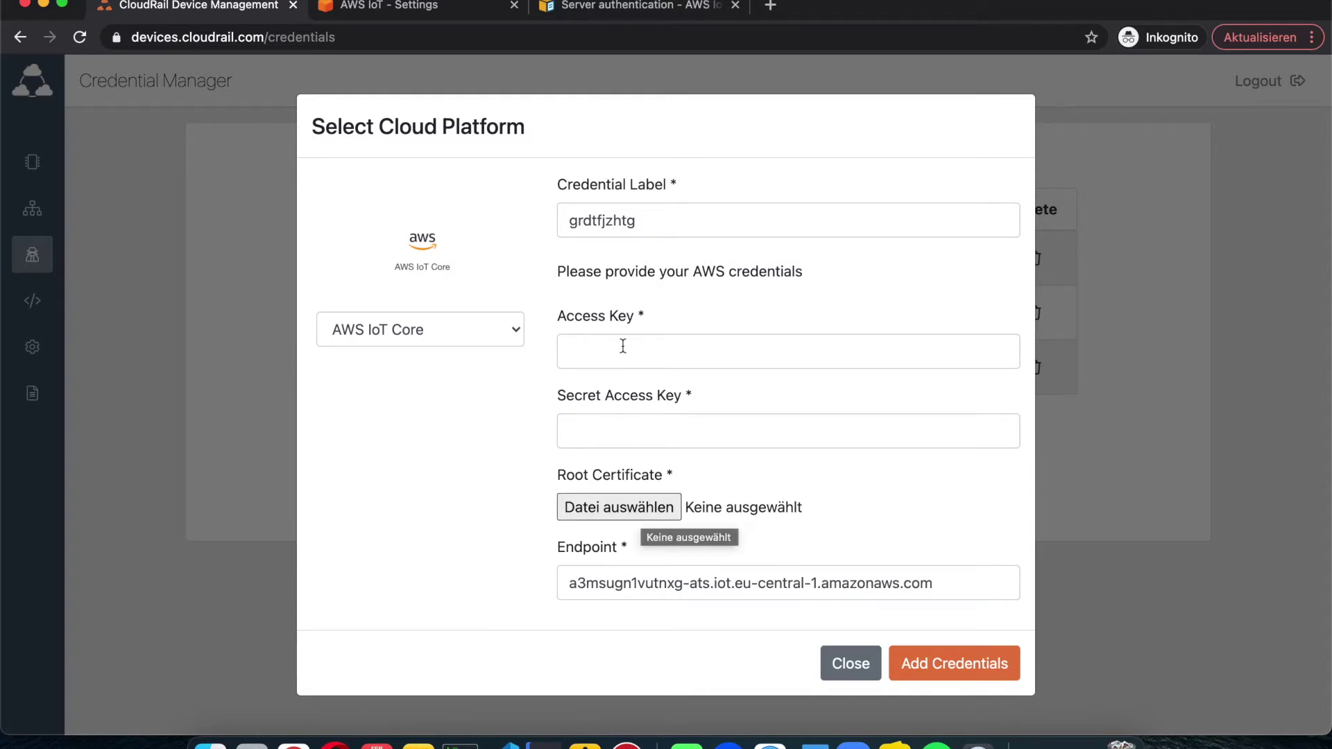
# Step: Close the credential form without adding it, leaving the three existing credentials
pyautogui.click(847, 666)
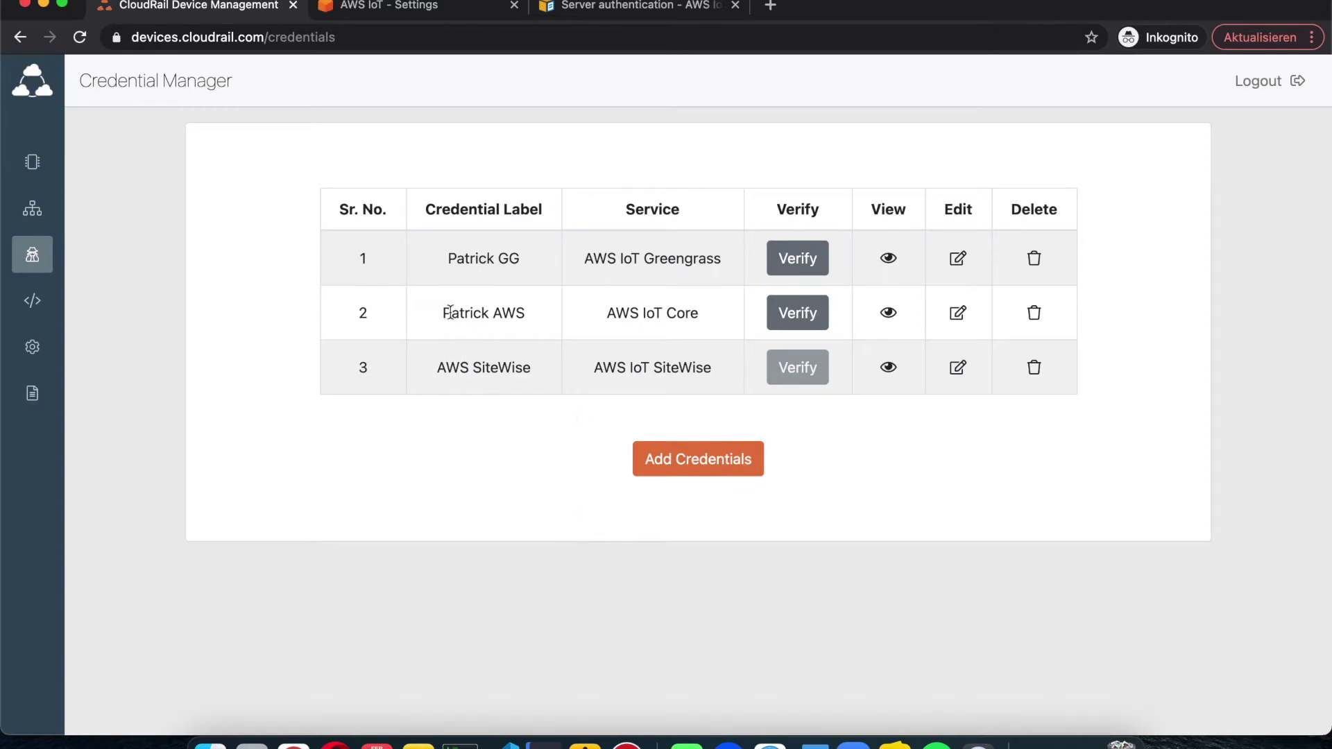
pyautogui.tripleClick(657, 312)
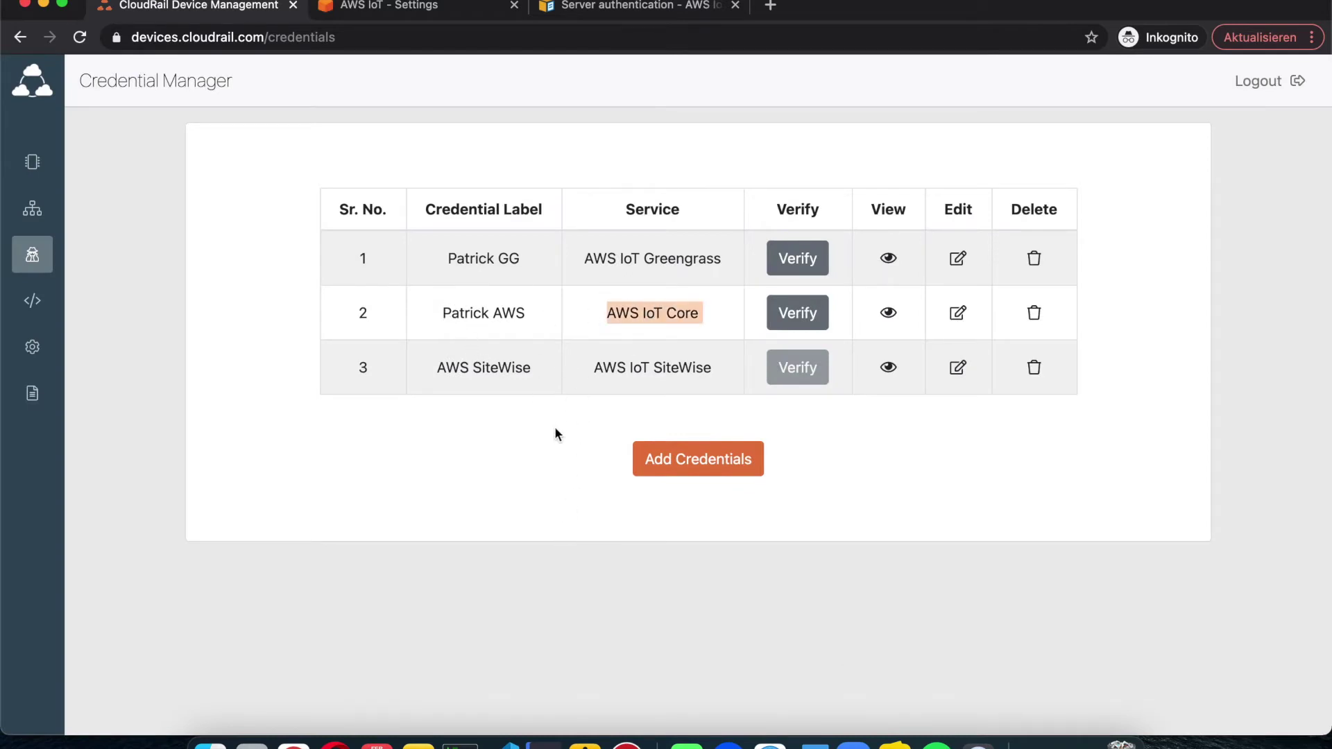
pyautogui.click(547, 444)
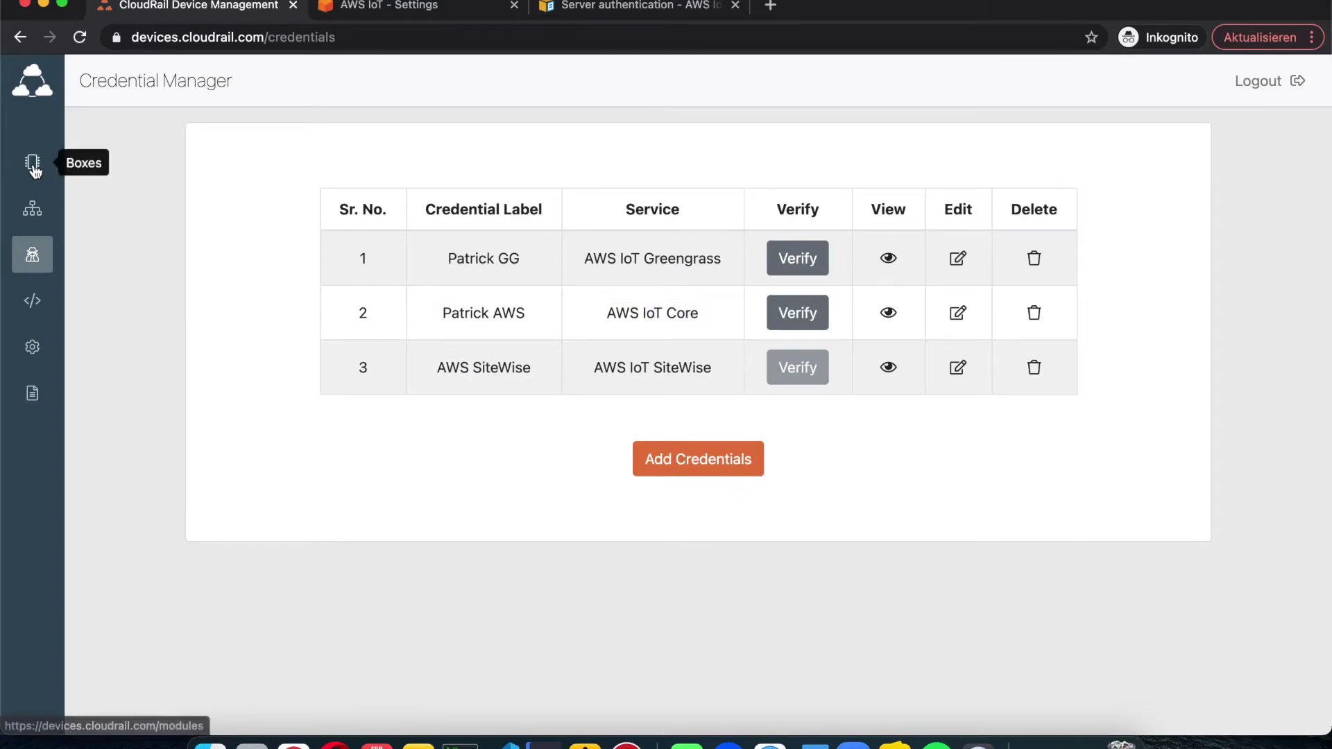
# Step: Start a new Main Box connection using the Brownfield Temperature sensor as source
pyautogui.click(34, 168)
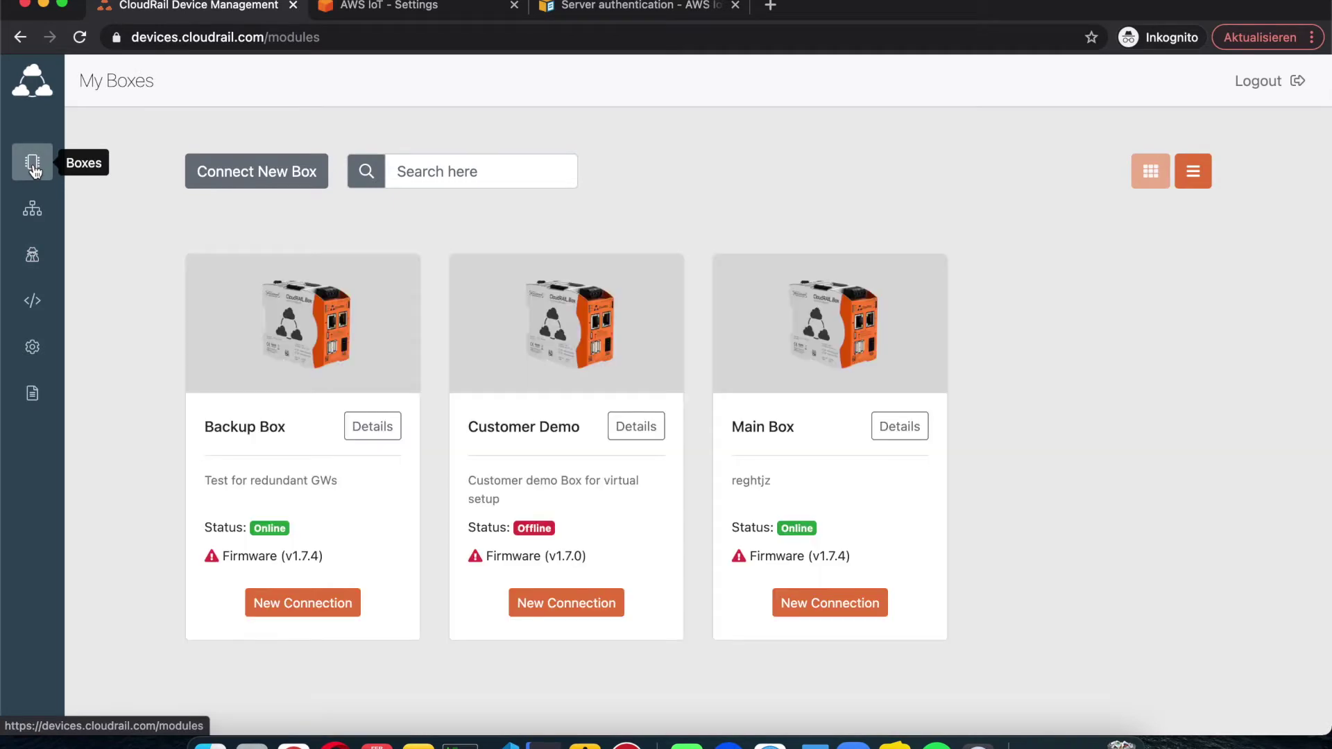
pyautogui.click(825, 601)
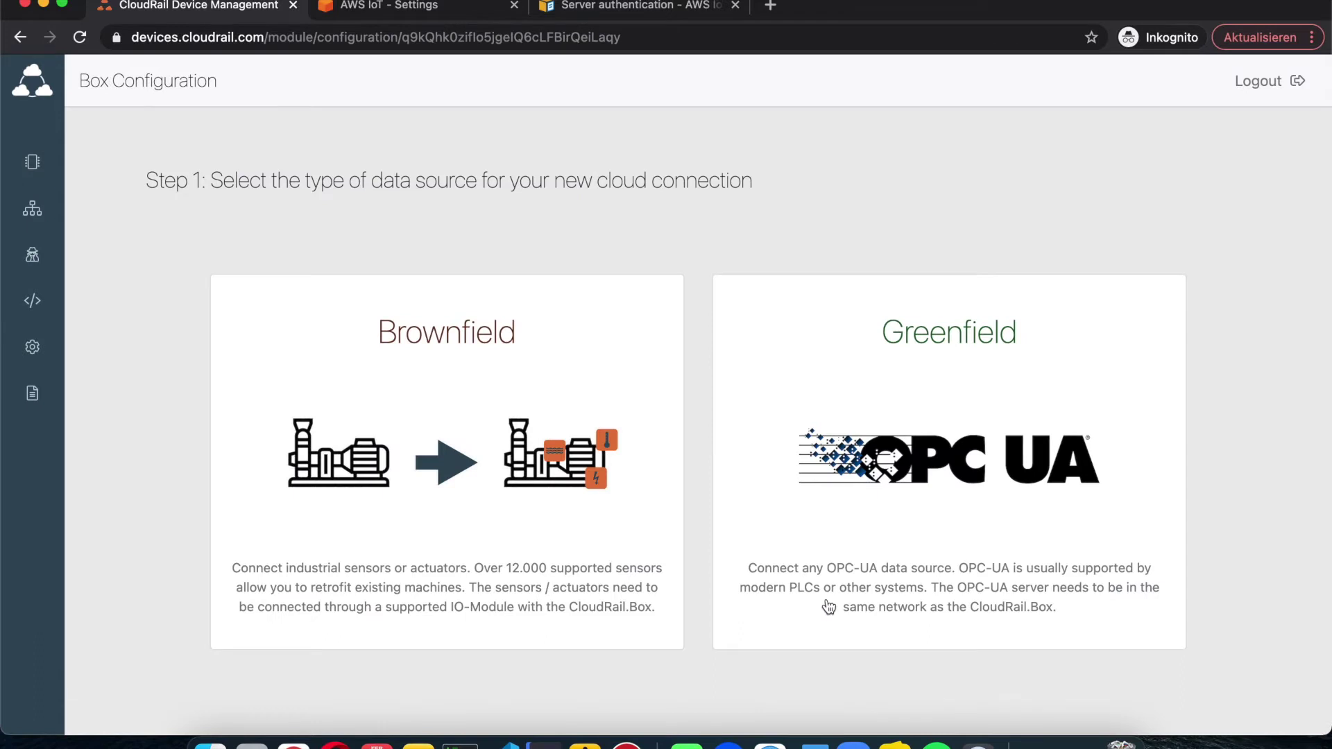
pyautogui.click(470, 461)
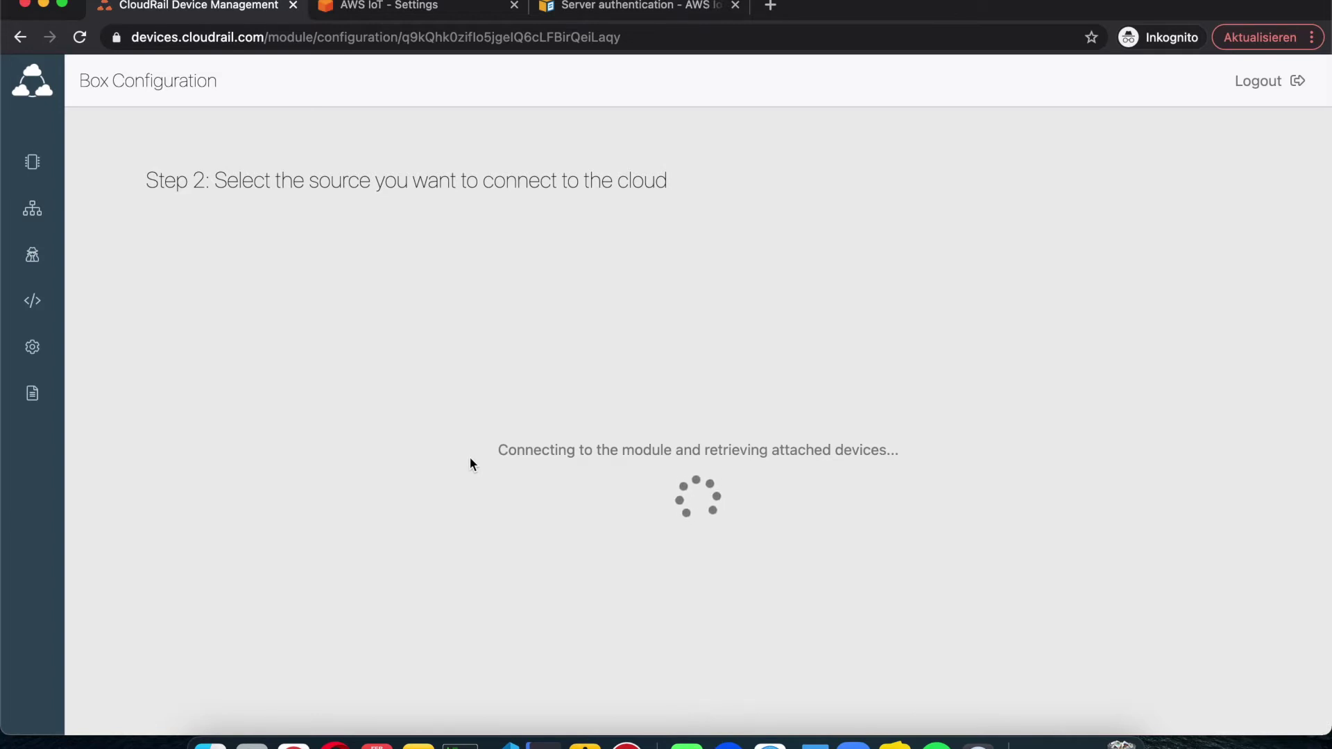
pyautogui.click(357, 370)
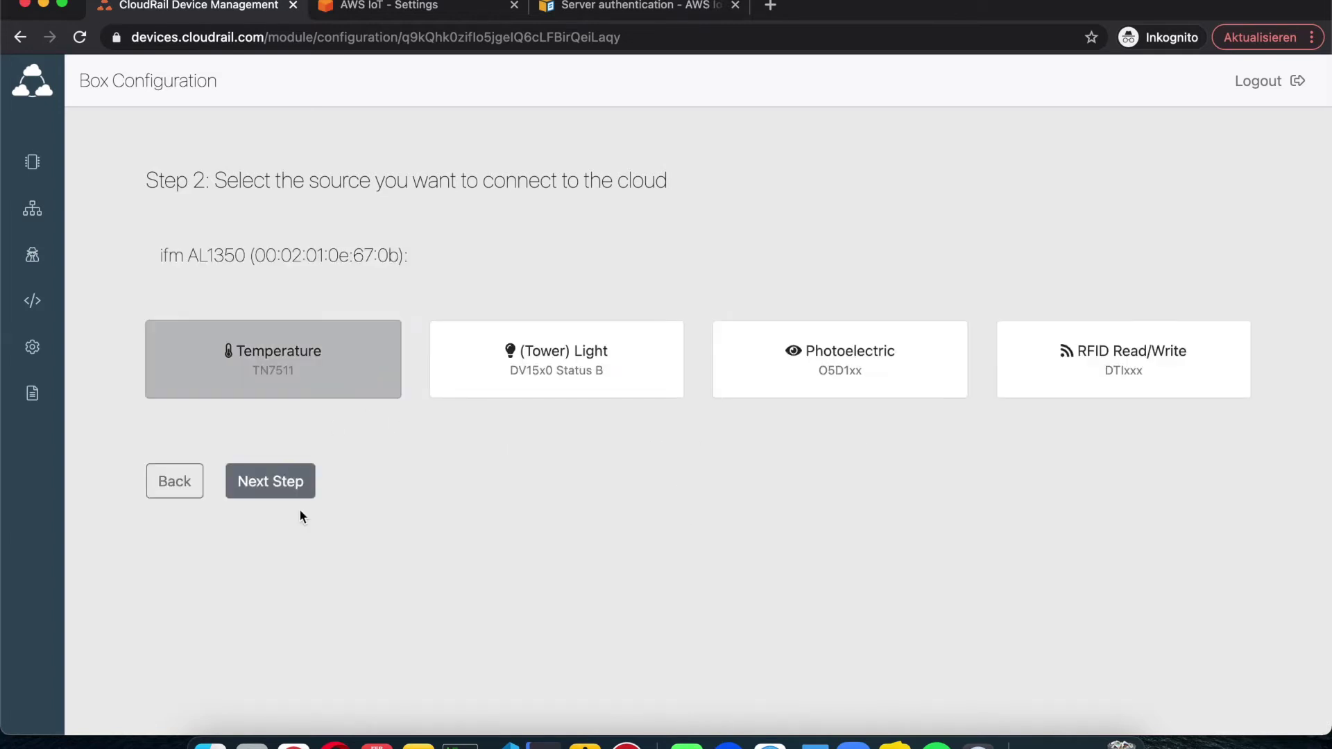
pyautogui.click(274, 486)
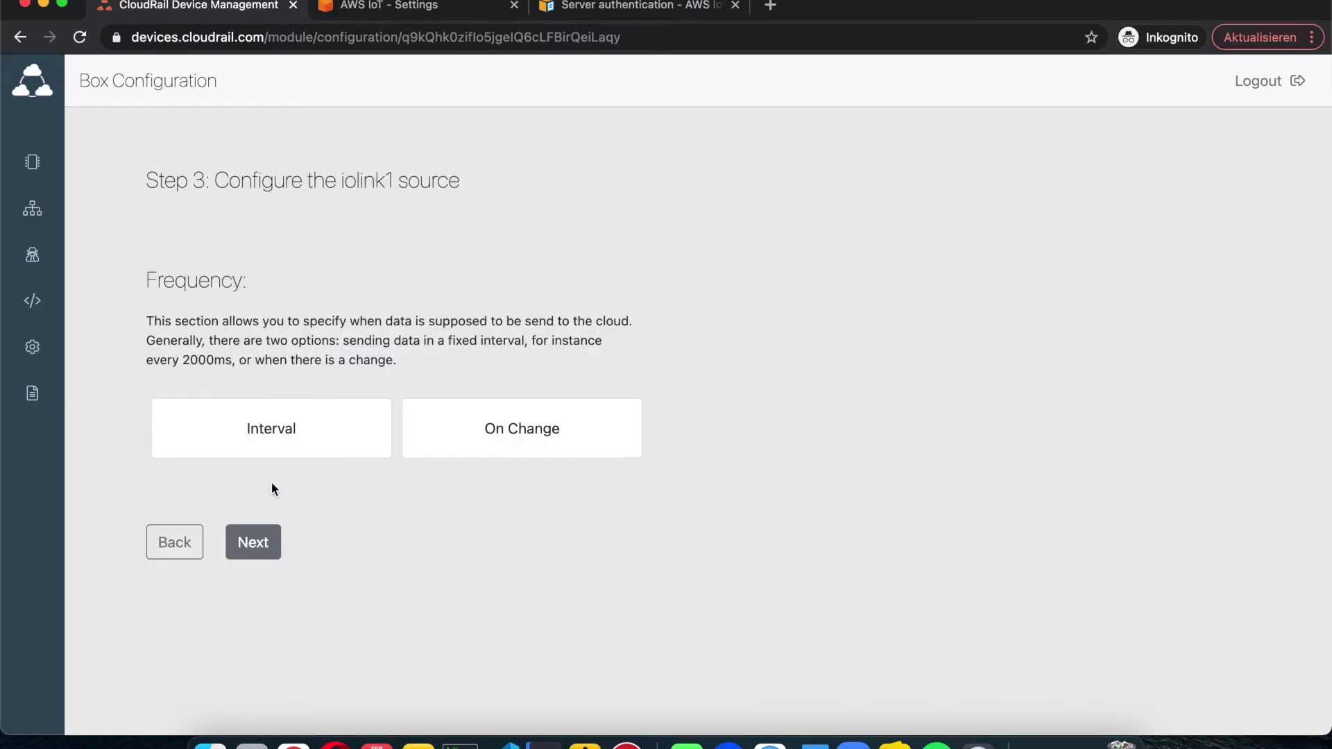
# Step: Set the source to send data at an interval of 2000 ms
pyautogui.click(310, 441)
pyautogui.click(229, 529)
pyautogui.write('2000')
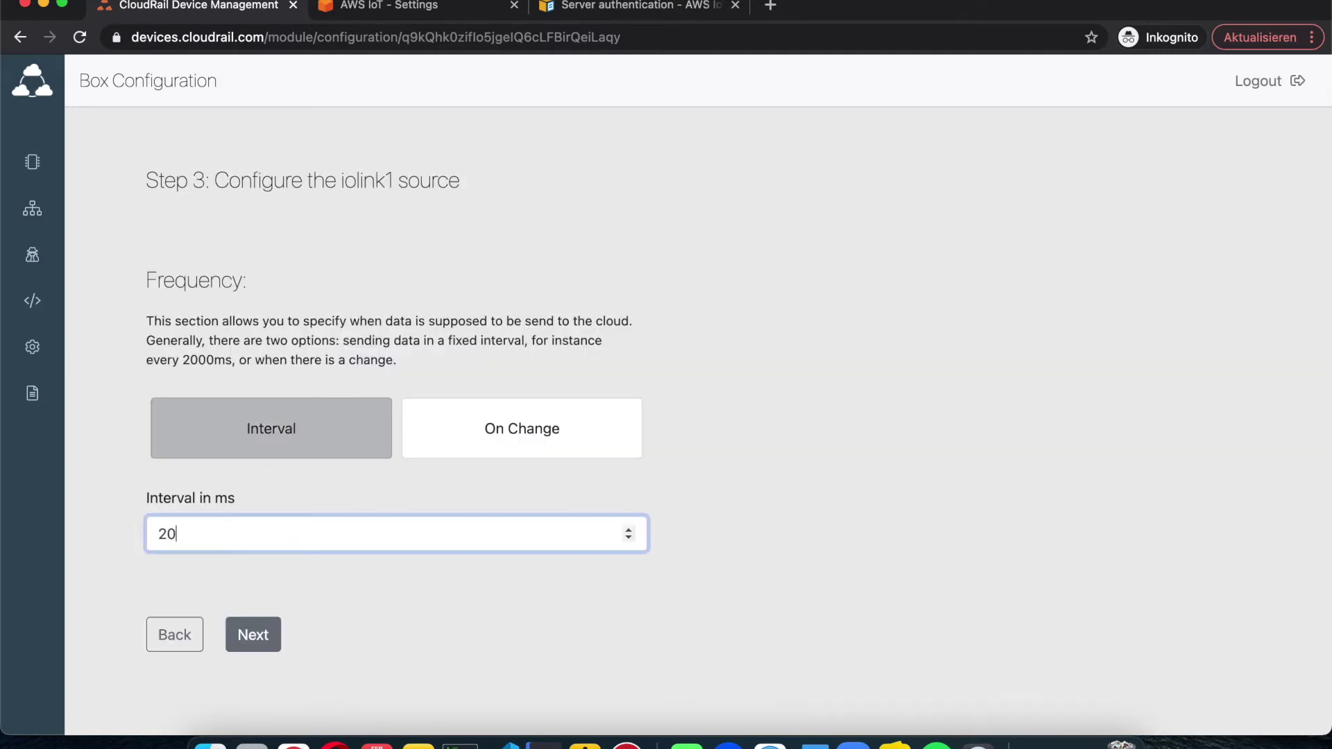
pyautogui.click(260, 641)
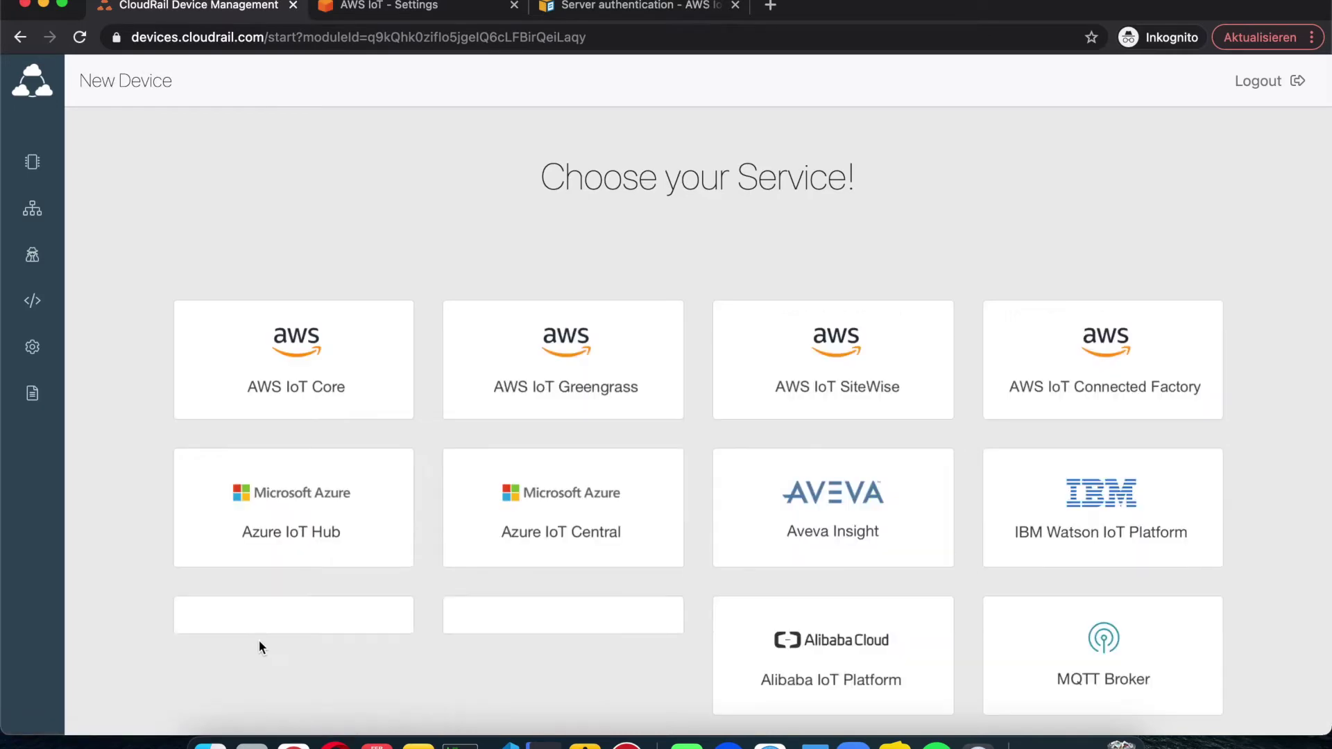
# Step: Create an AWS IoT Core device named 'fgthrzjgdf'
pyautogui.click(314, 382)
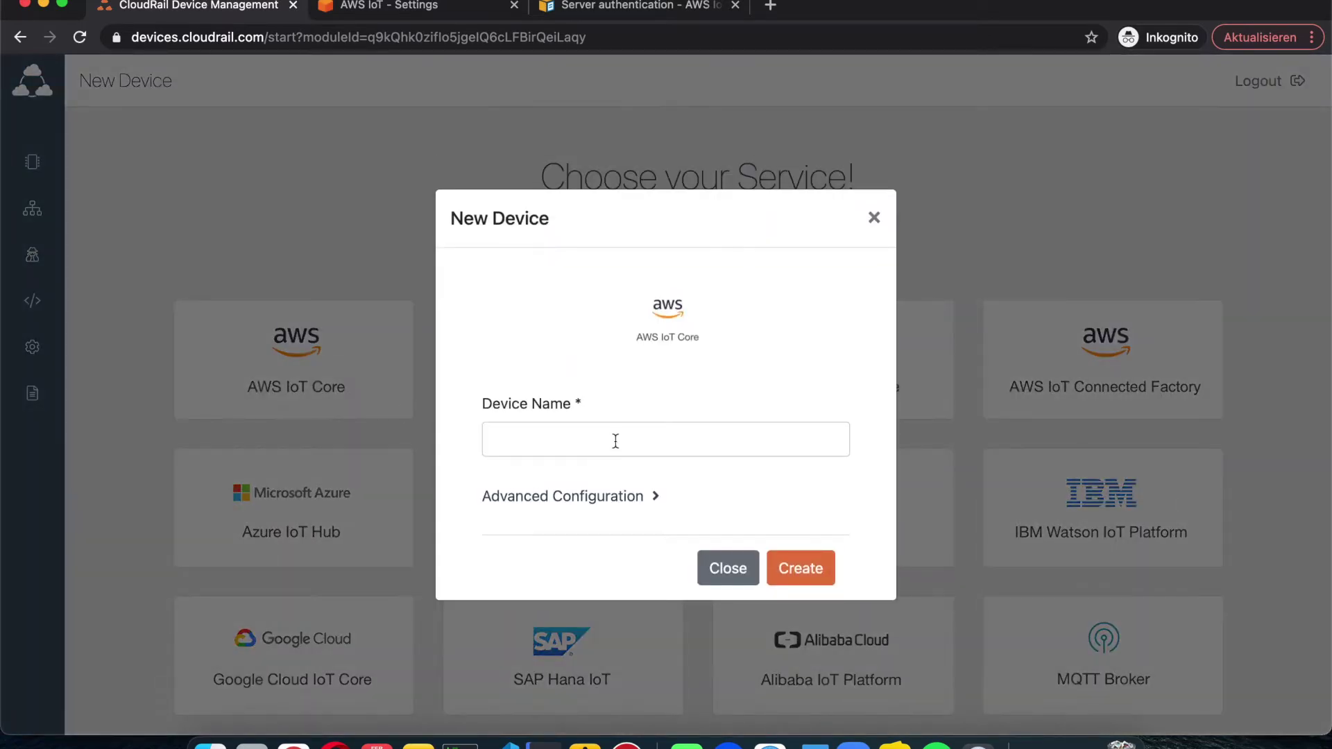
pyautogui.click(617, 438)
pyautogui.write('fgthrzjgdf')
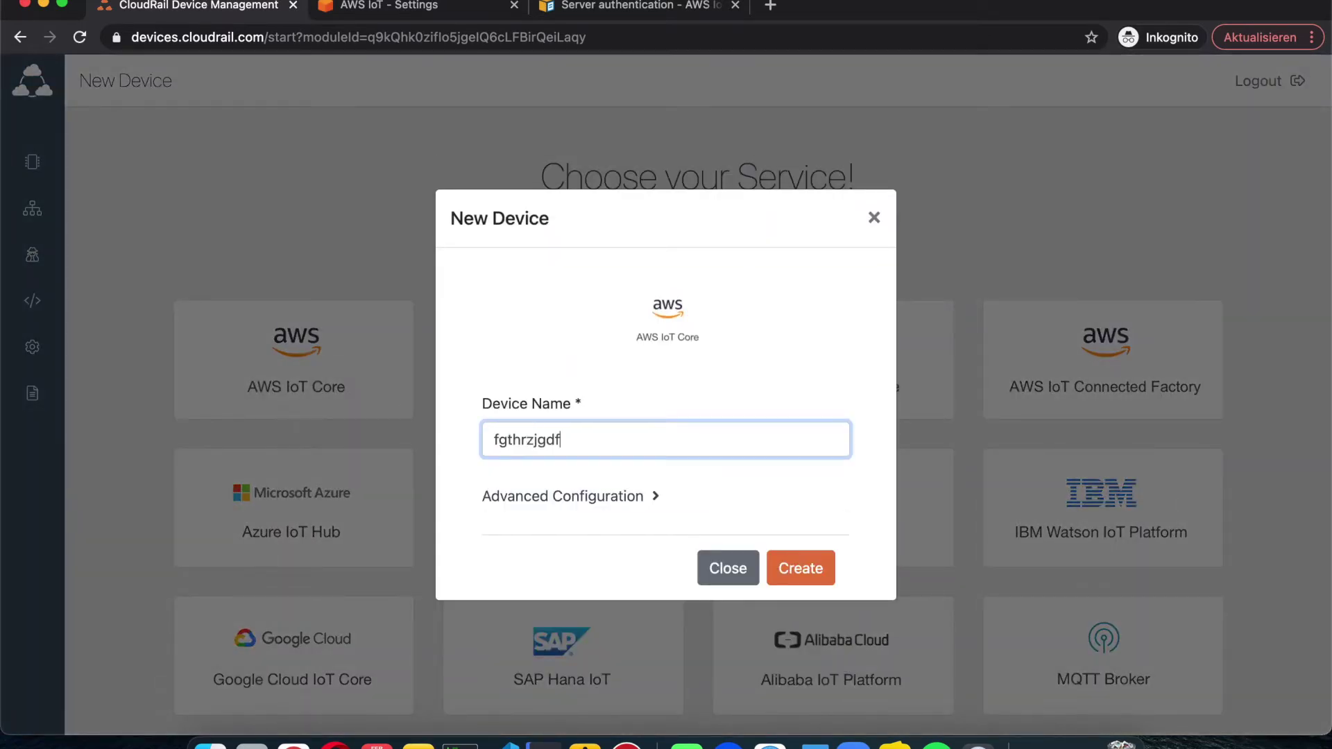
pyautogui.click(801, 567)
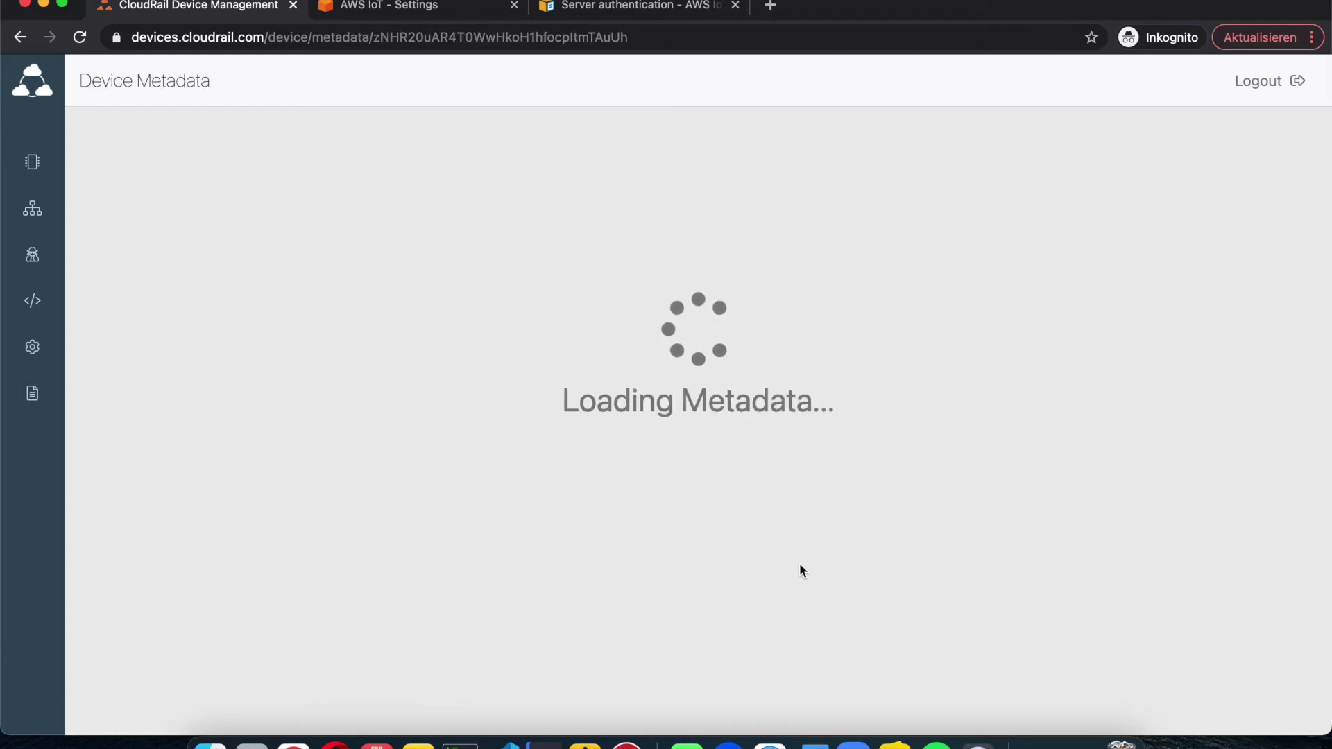
# Step: Select the new device's iolink1 read MQTT topic and return to the AWS IoT settings
pyautogui.scroll(-6, 628, 412)
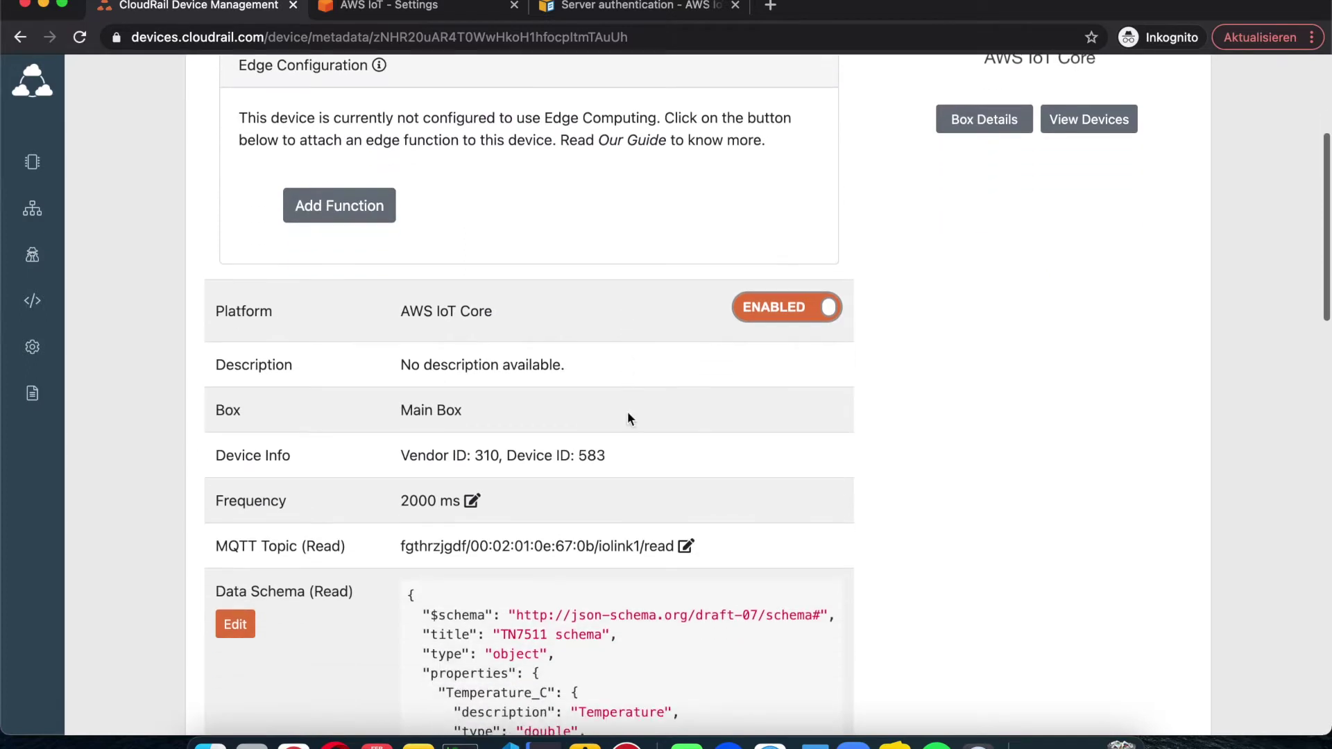
pyautogui.tripleClick(421, 401)
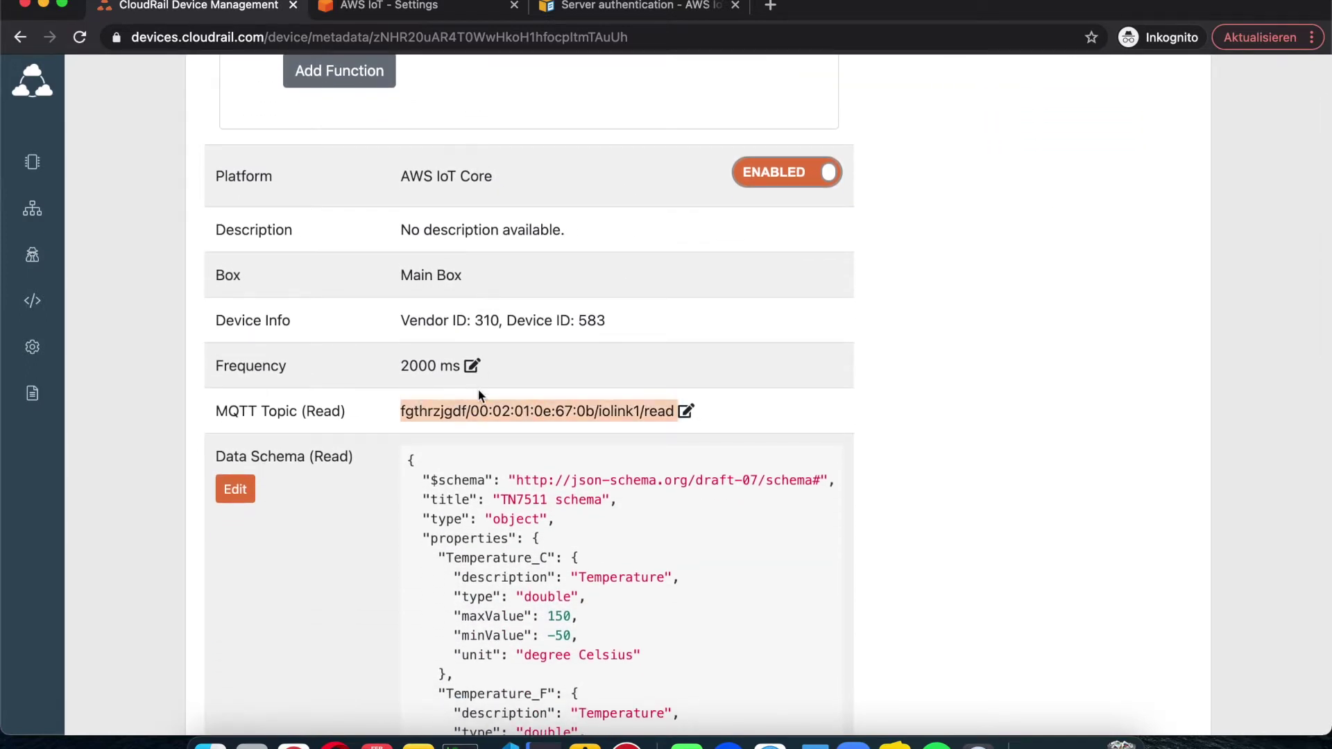
pyautogui.click(435, 8)
pyautogui.scroll(-3, 180, 402)
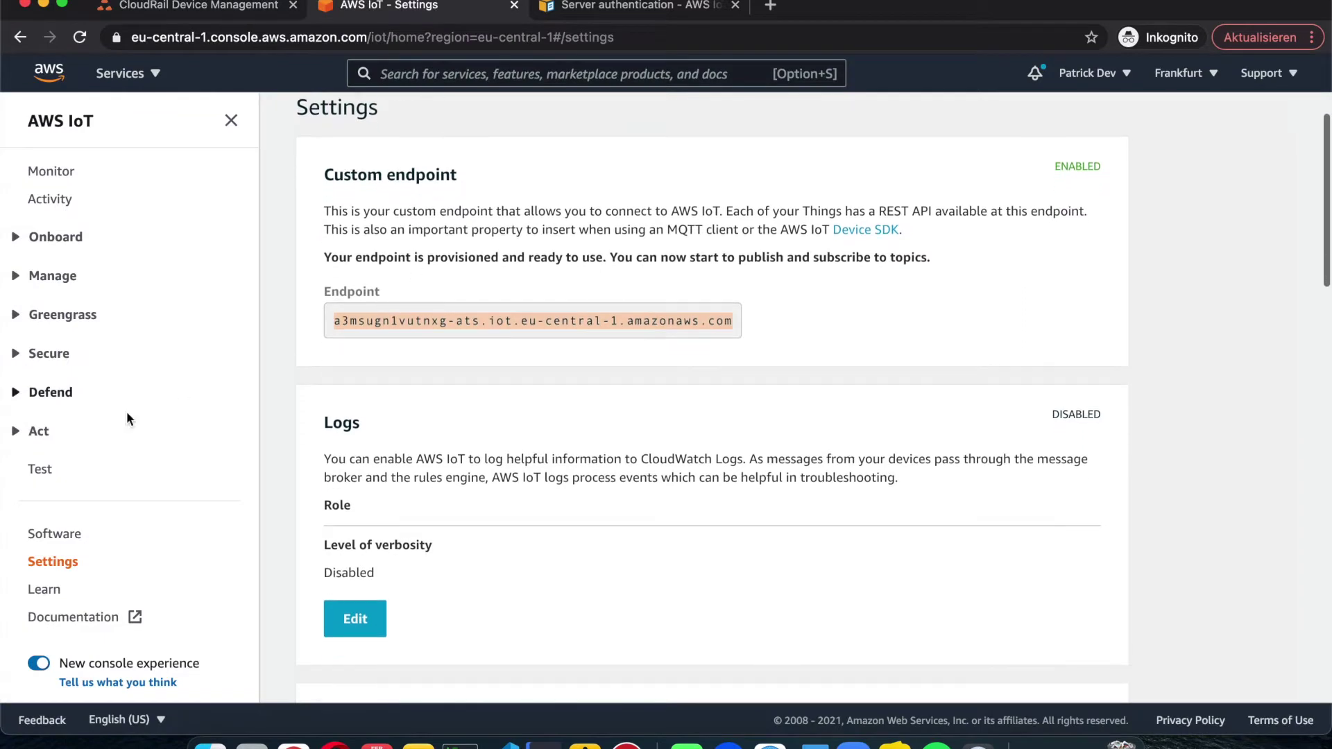
# Step: Subscribe the MQTT test client to the iolink1 read topic and watch the 24.5 °C readings arrive
pyautogui.click(43, 471)
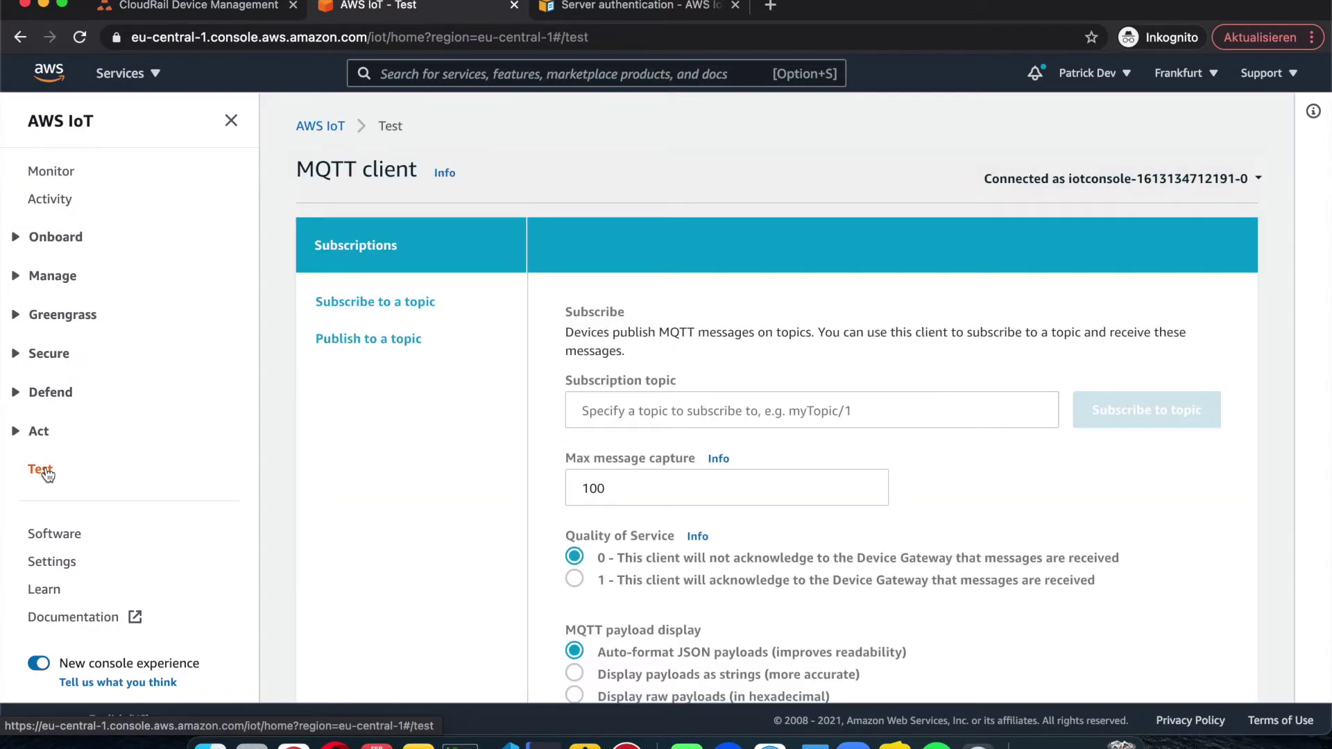
pyautogui.click(722, 416)
pyautogui.click(693, 582)
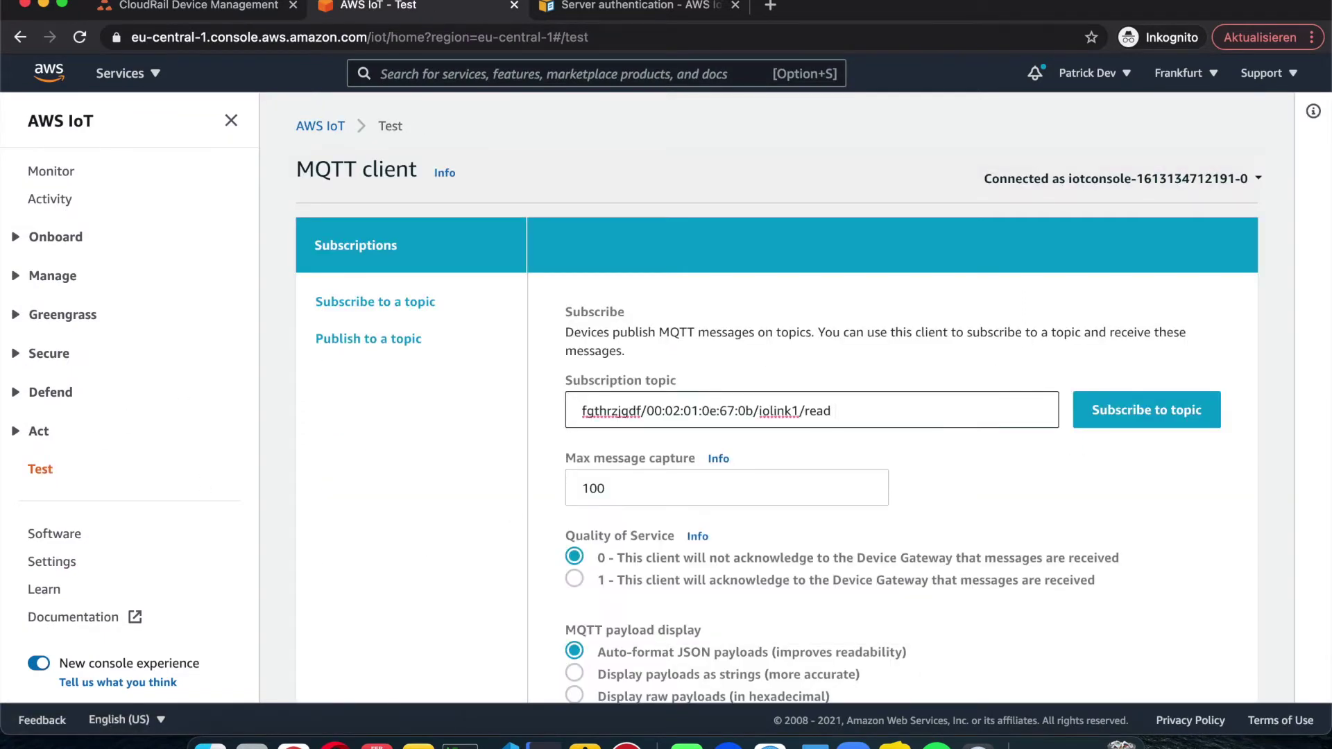
pyautogui.click(1137, 411)
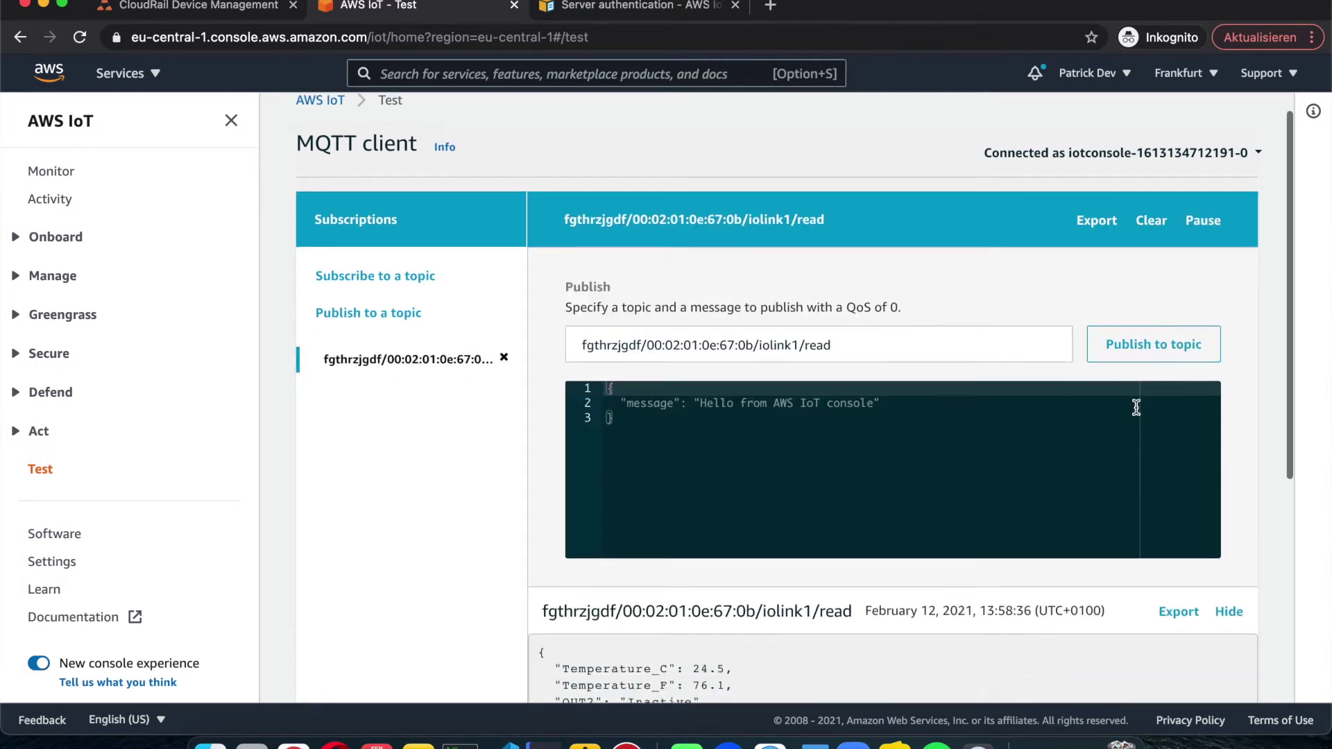
pyautogui.scroll(-3, 548, 435)
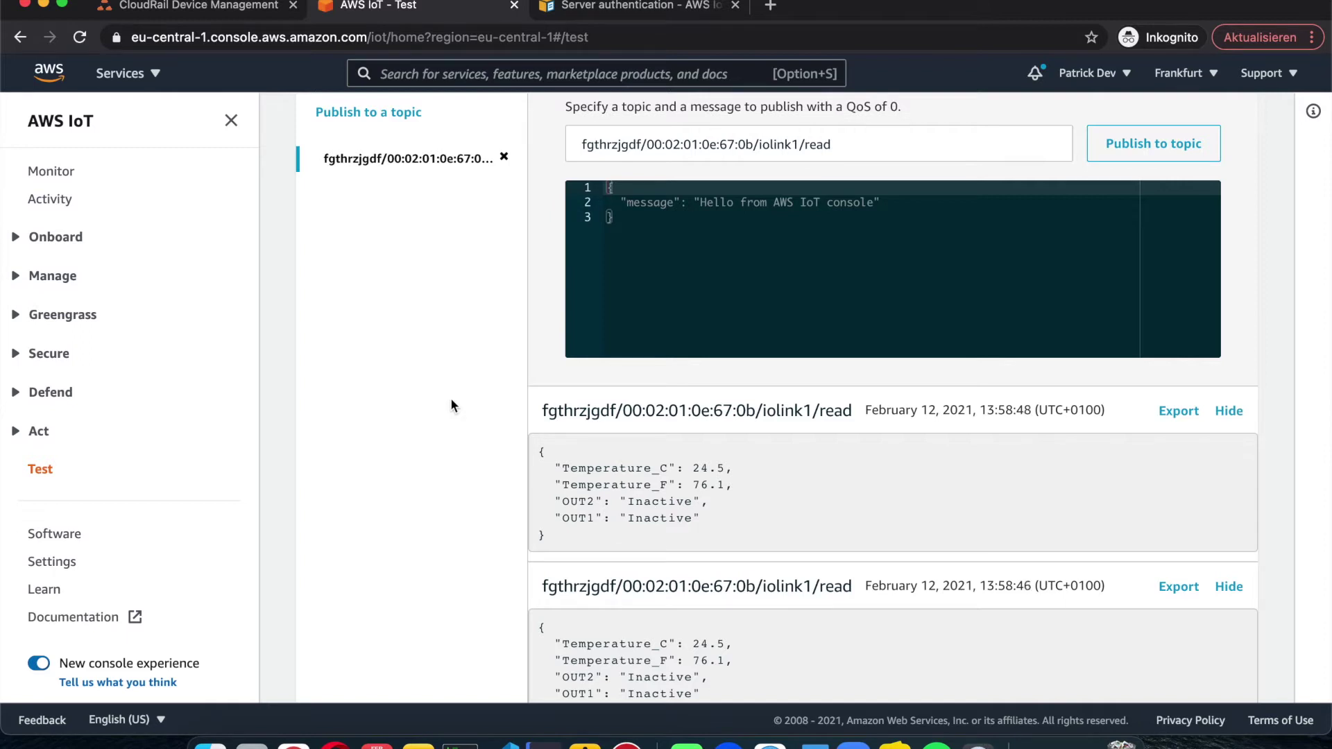
pyautogui.click(18, 277)
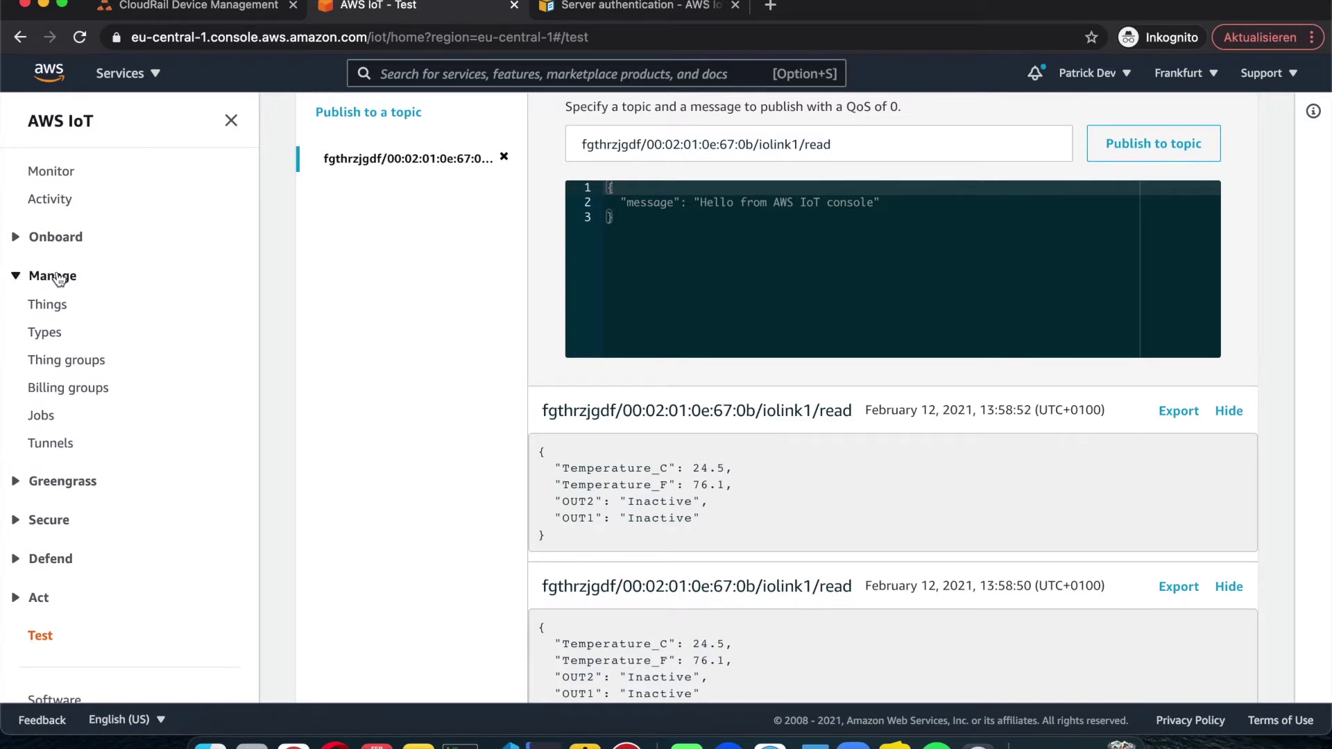
pyautogui.scroll(-1, 45, 340)
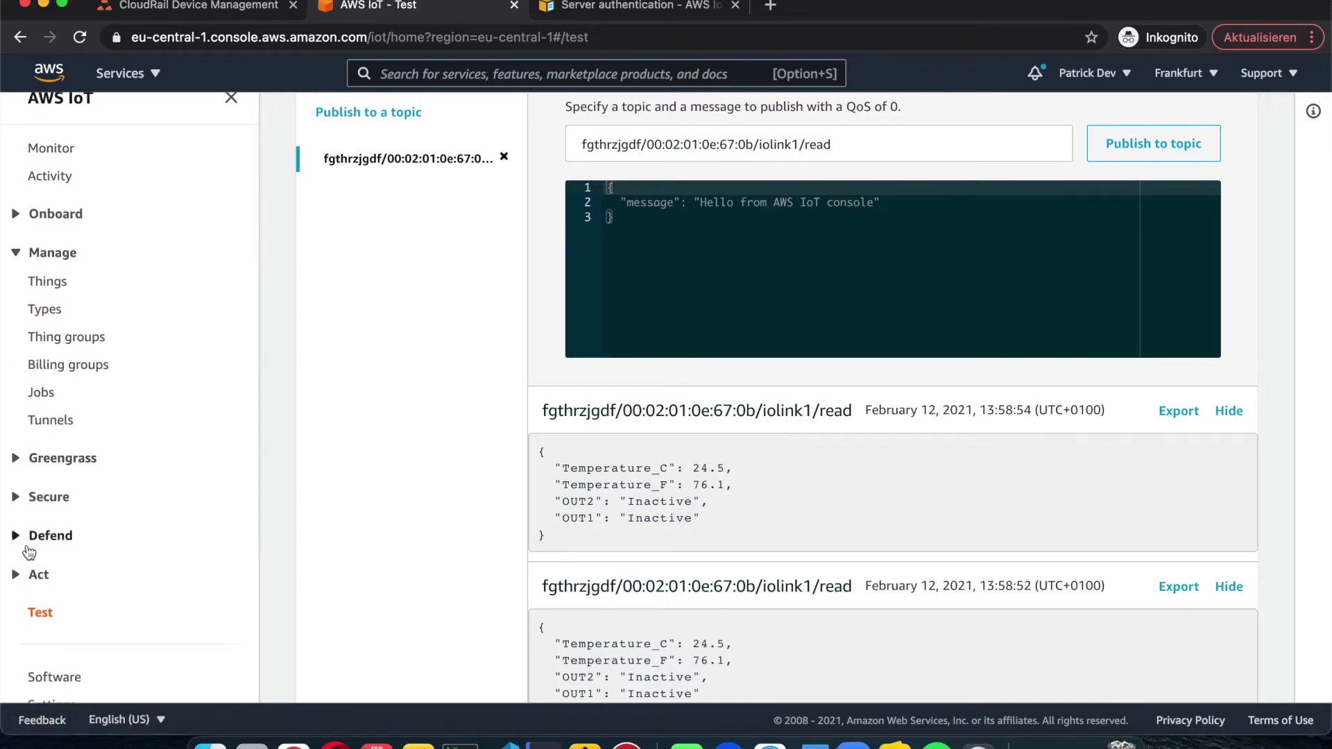
# Step: Open the Rules list and start creating a new rule
pyautogui.click(21, 587)
pyautogui.scroll(-3, 31, 555)
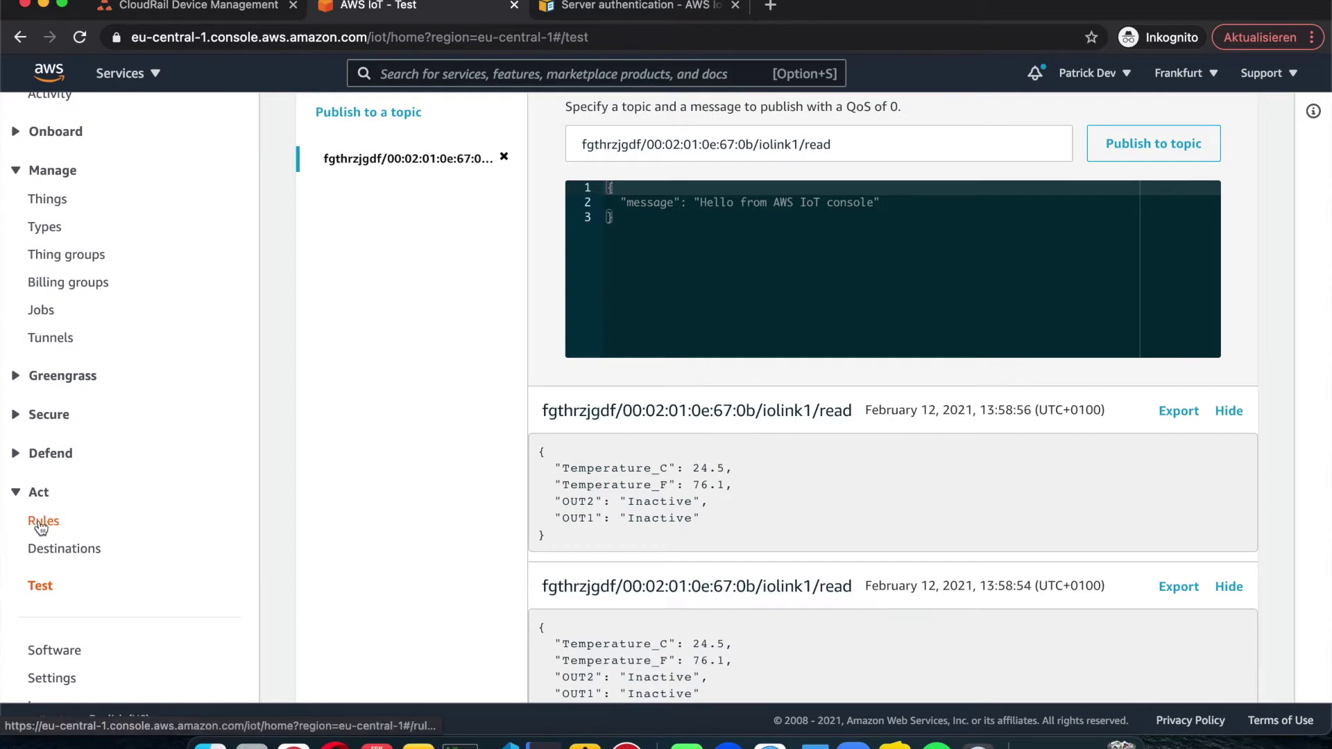
pyautogui.click(42, 525)
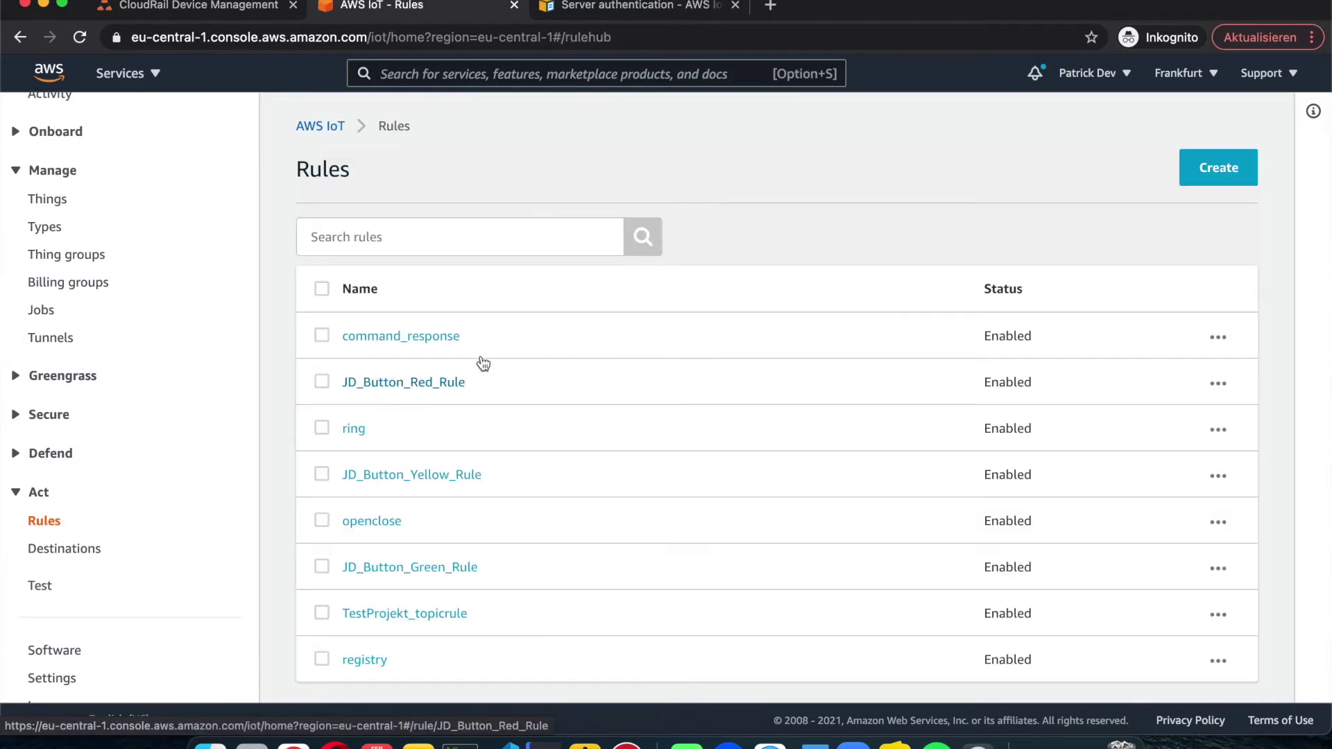
pyautogui.click(1212, 168)
pyautogui.scroll(-3, 805, 422)
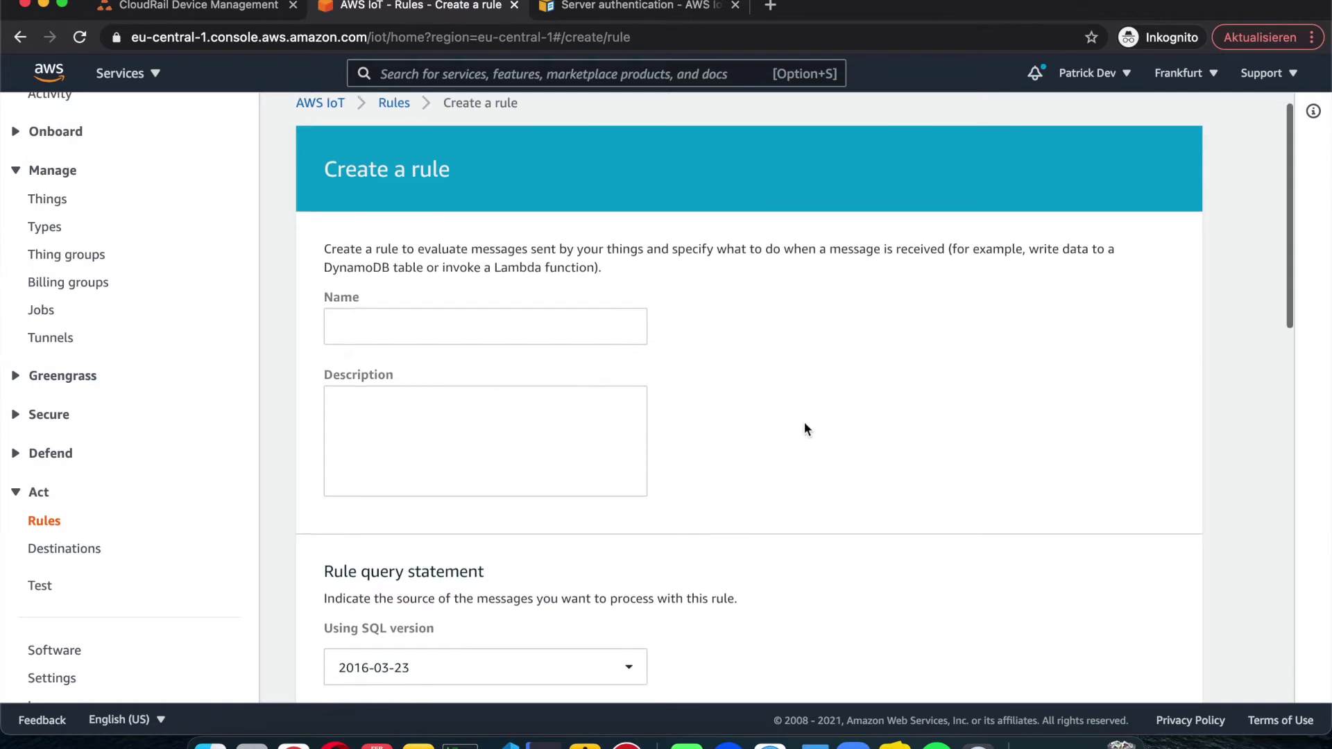
pyautogui.scroll(-5, 804, 422)
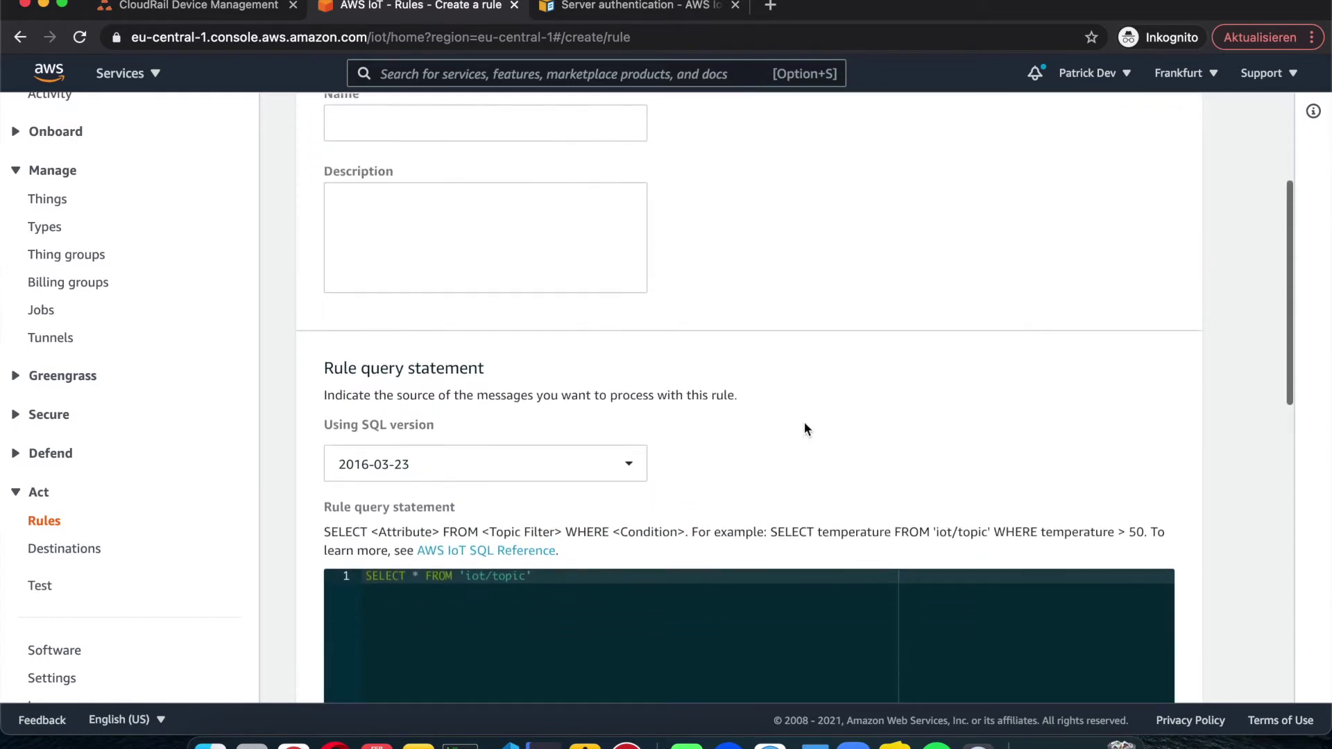
pyautogui.scroll(-3, 805, 428)
# Step: Select 'iot/topic' in the rule's default SELECT * FROM 'iot/topic' query
pyautogui.click(506, 359)
pyautogui.click(364, 357)
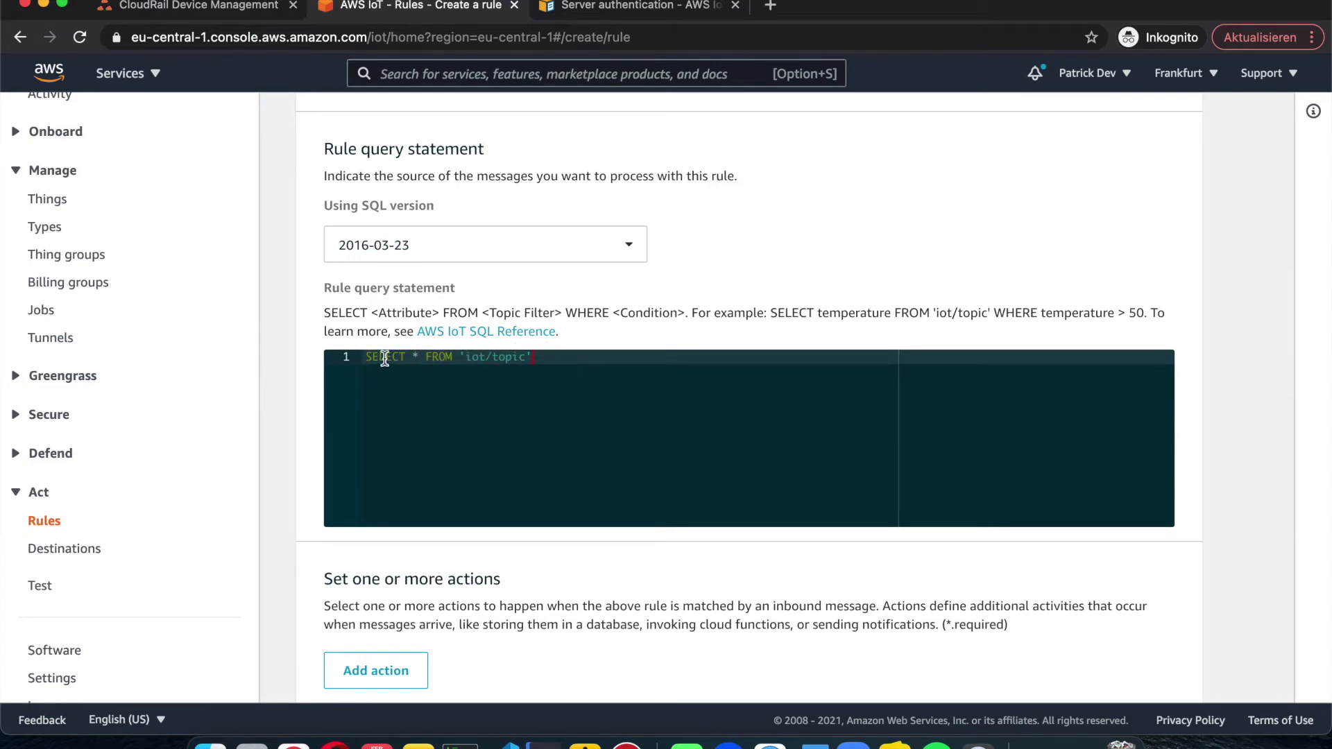
pyautogui.moveTo(464, 356); pyautogui.dragTo(526, 356)
pyautogui.scroll(-3, 553, 417)
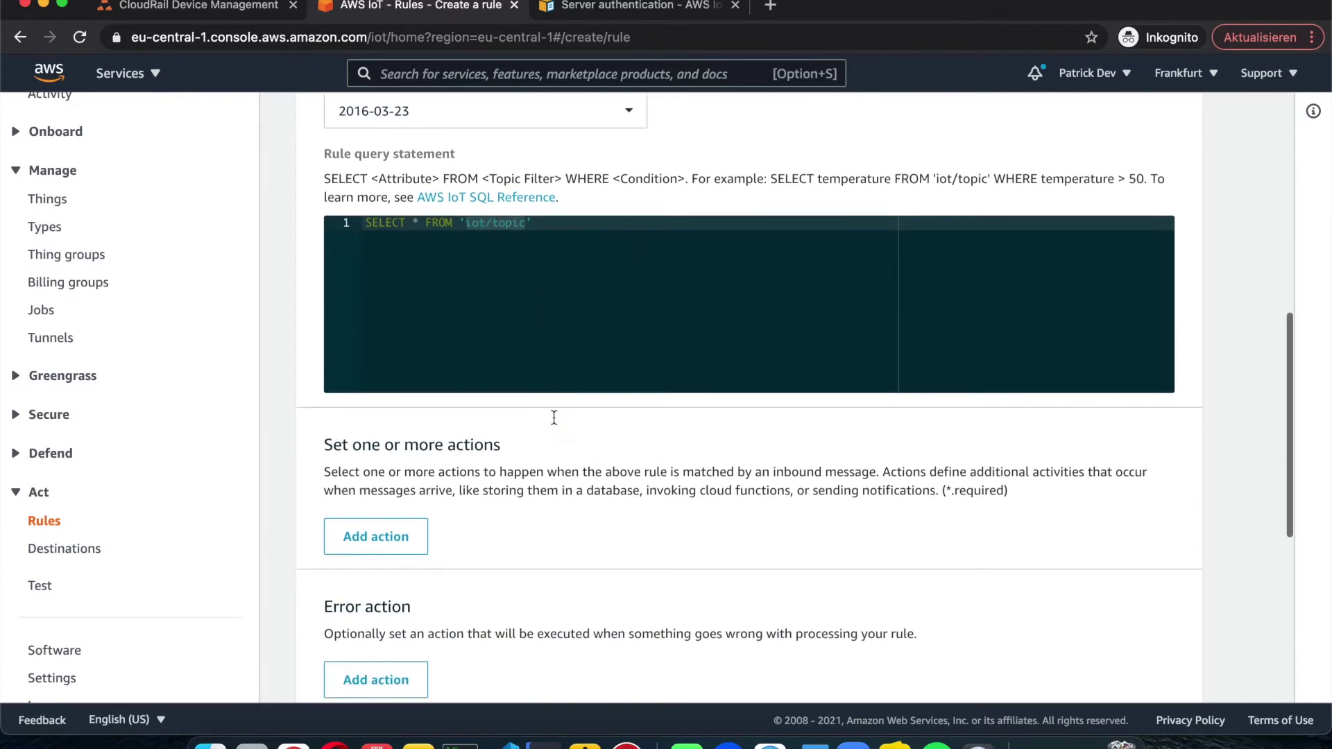
pyautogui.scroll(-3, 553, 417)
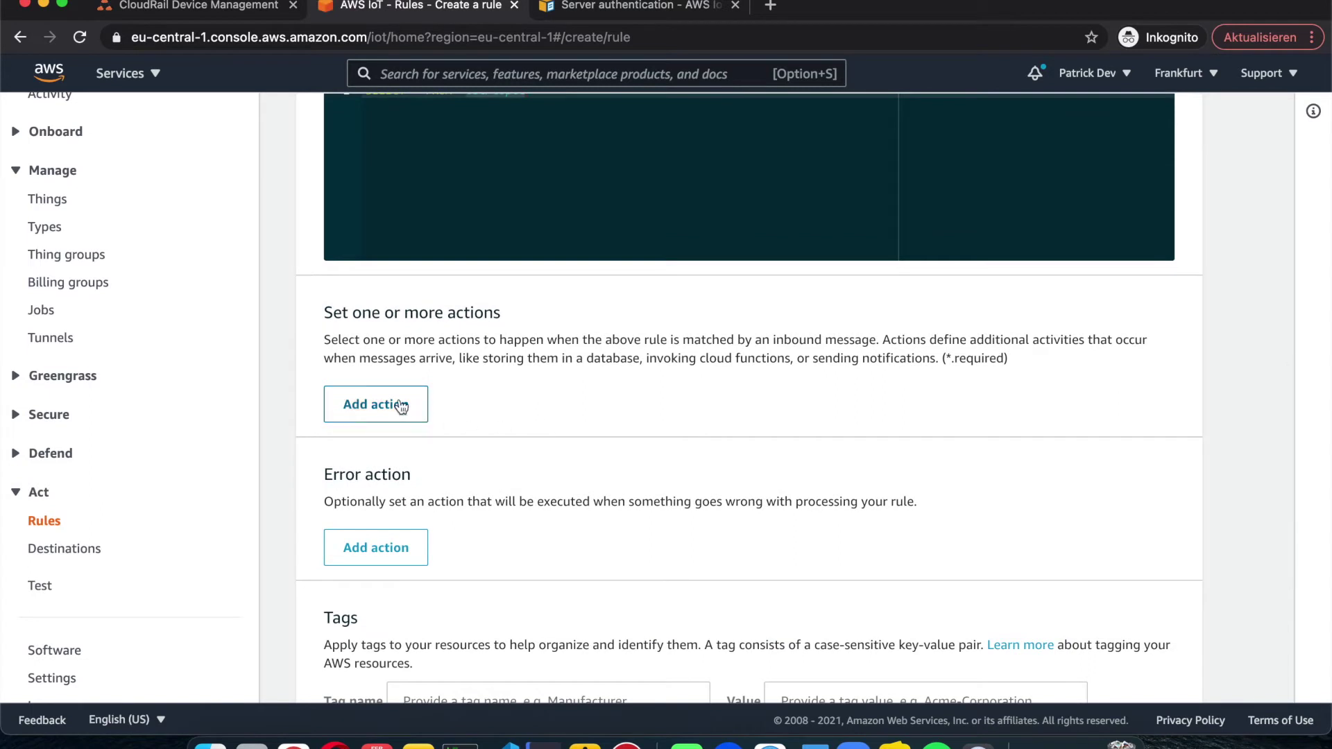
# Step: Browse the rule's action choices down to the IoT SiteWise action without picking one
pyautogui.click(392, 393)
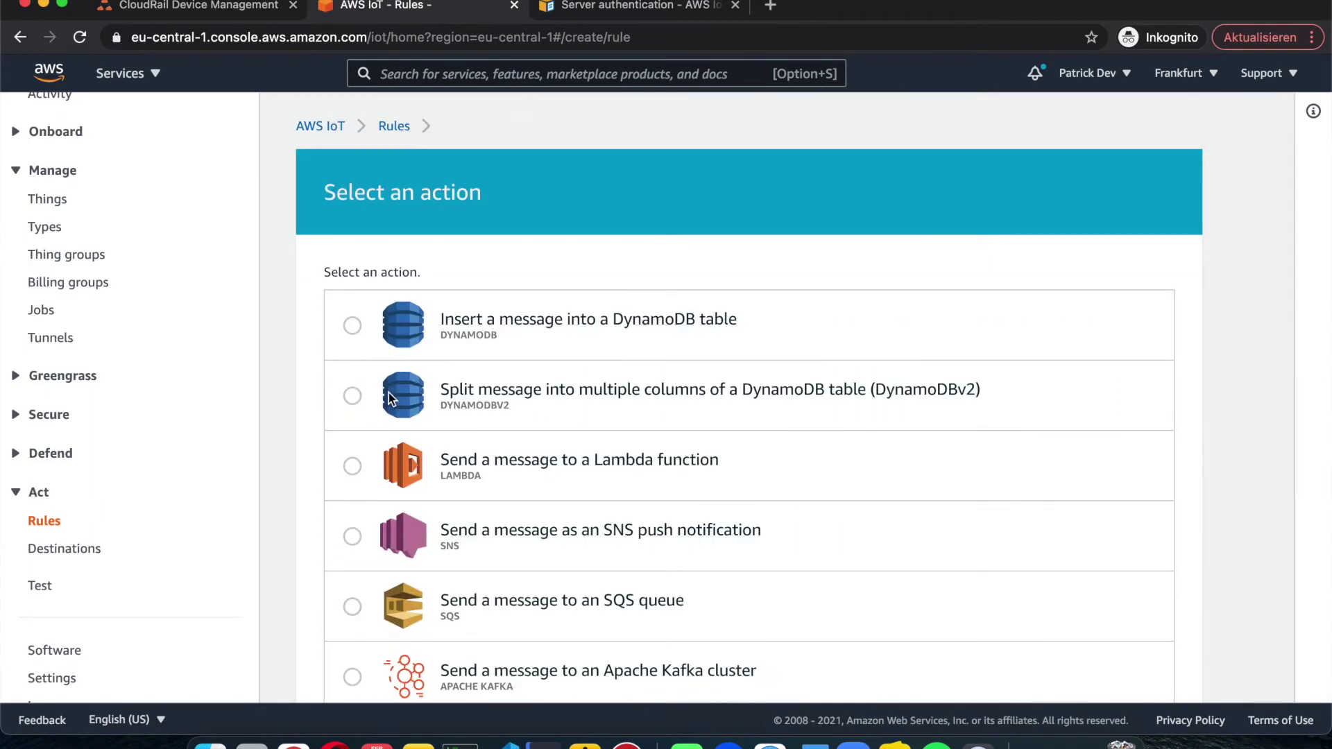
pyautogui.scroll(-3, 585, 458)
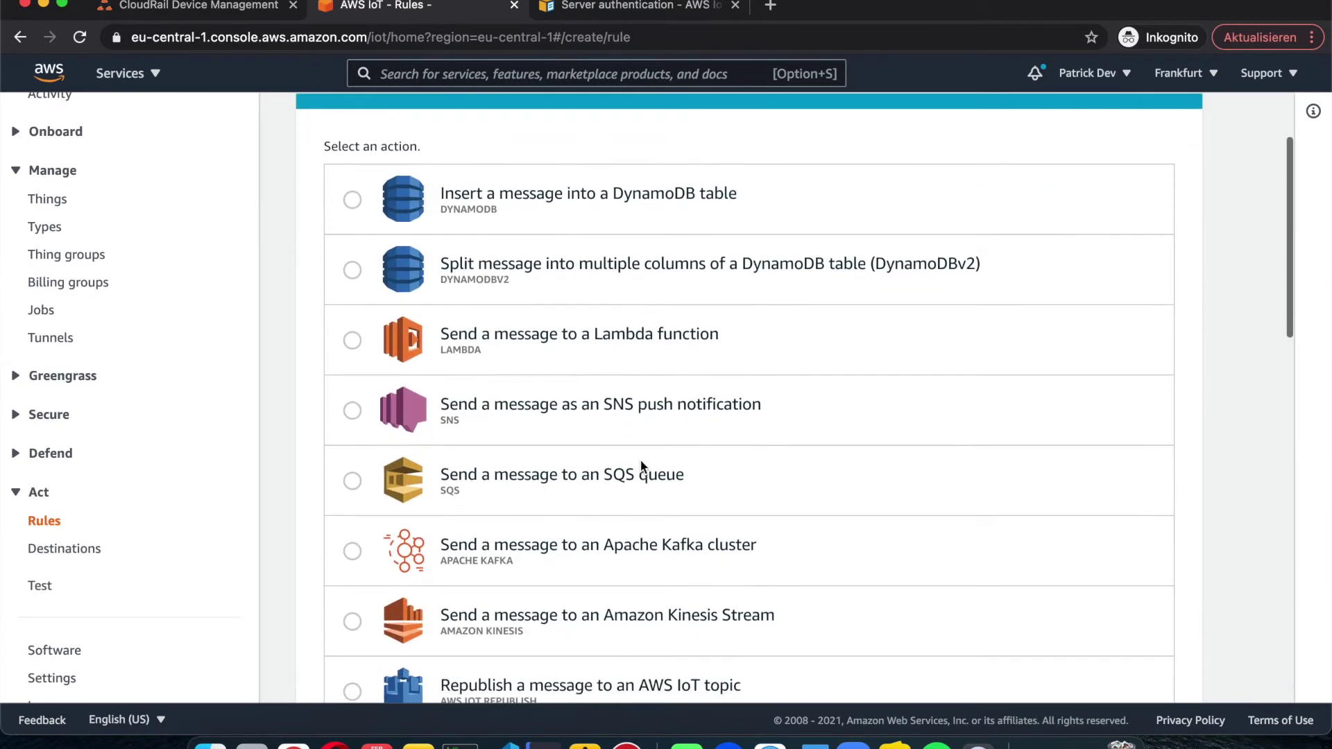
pyautogui.scroll(-1, 687, 463)
pyautogui.scroll(1, 812, 510)
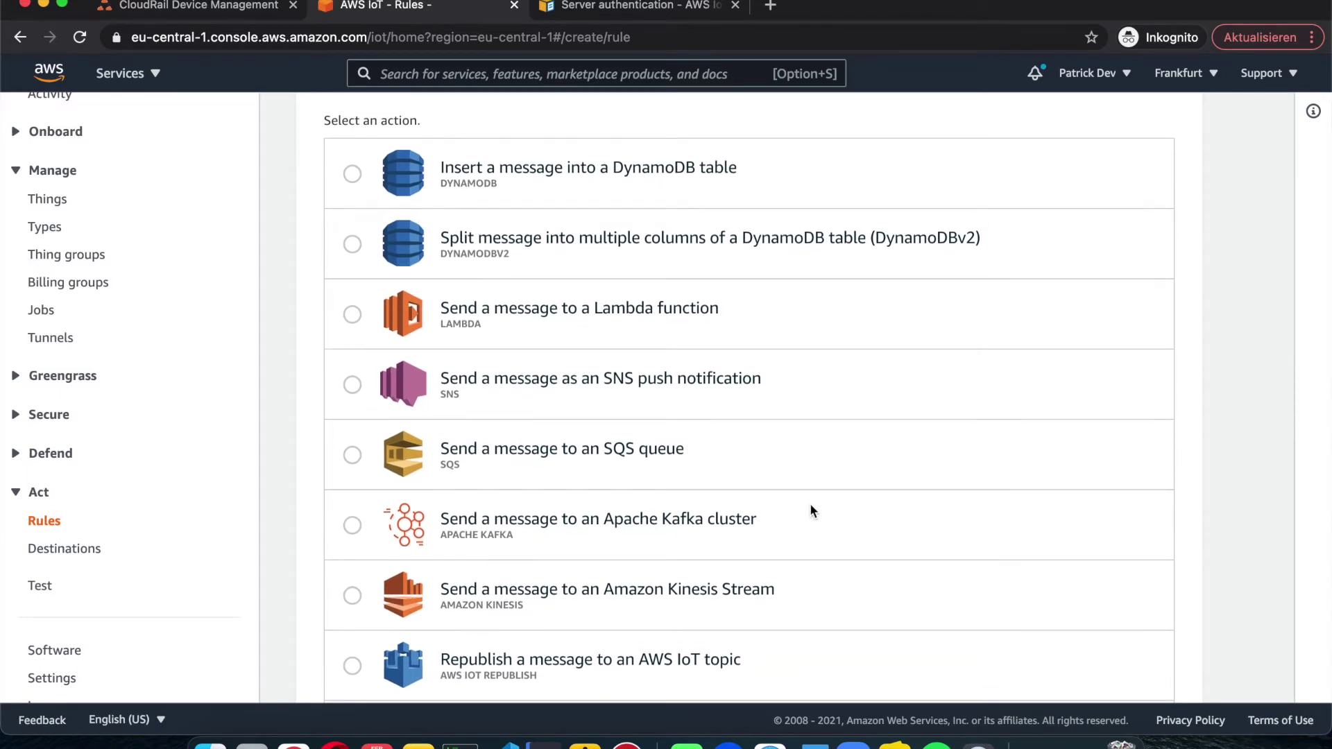
pyautogui.scroll(-1, 811, 510)
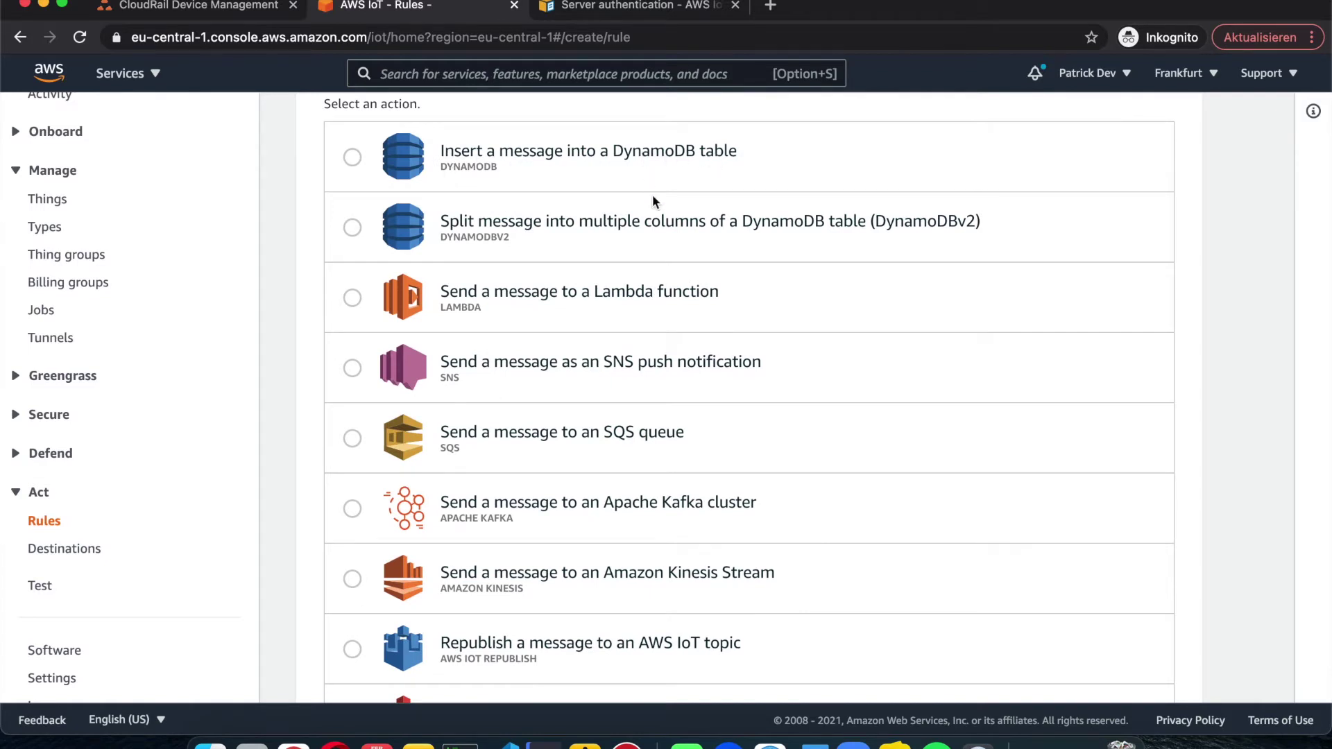
pyautogui.scroll(-3, 656, 201)
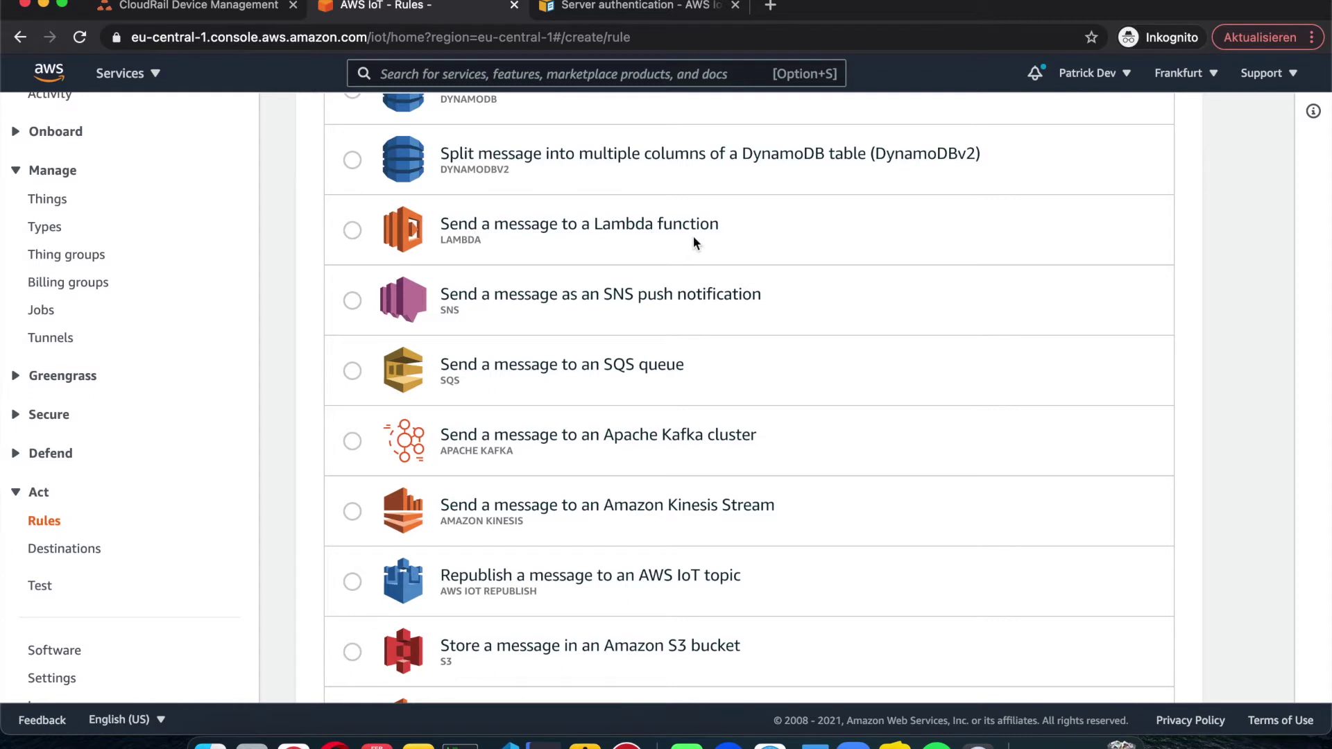
pyautogui.scroll(-5, 693, 236)
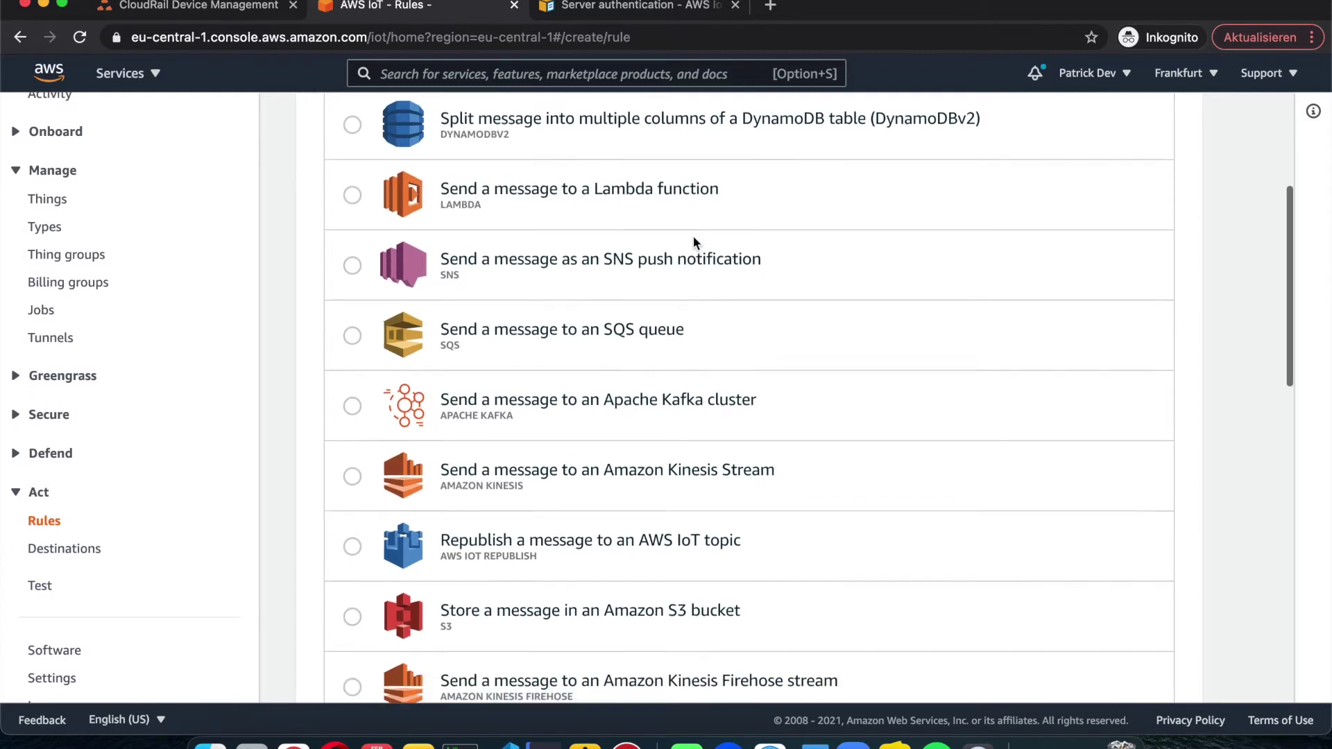
pyautogui.scroll(-6, 676, 206)
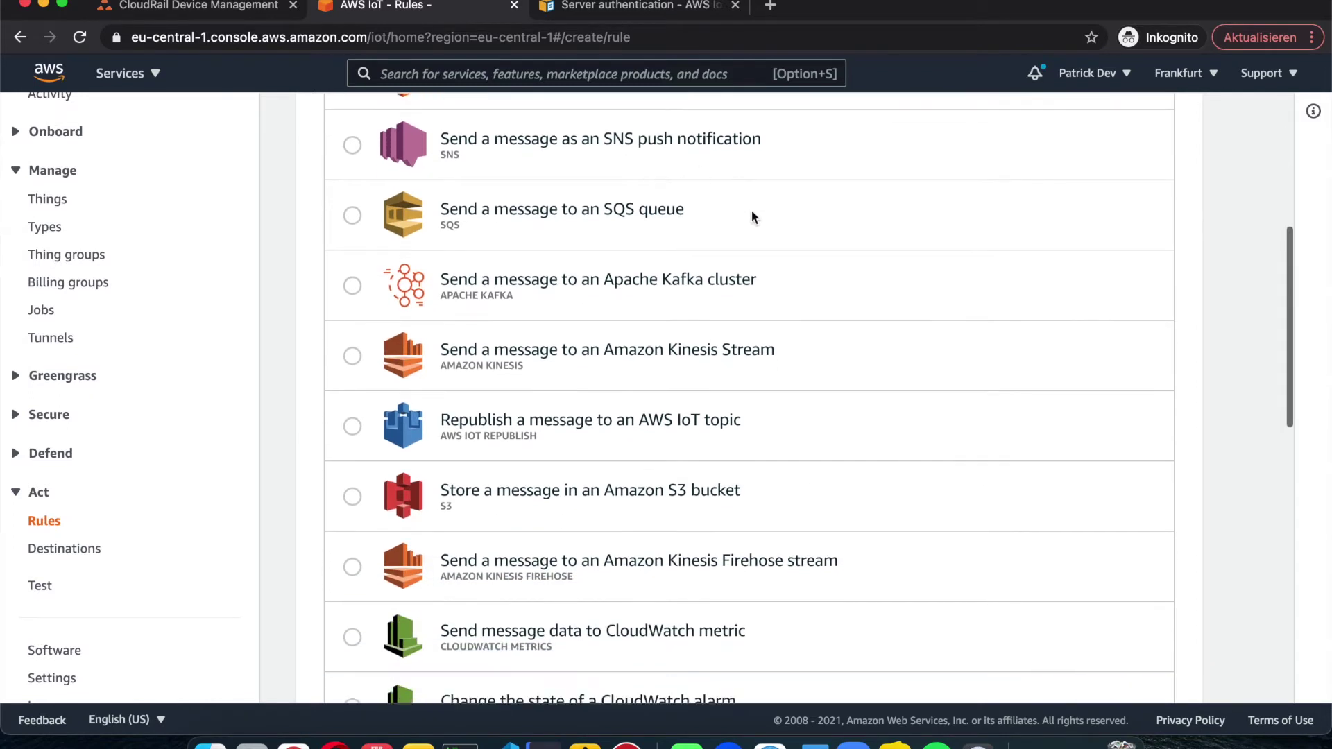
pyautogui.scroll(-4, 751, 211)
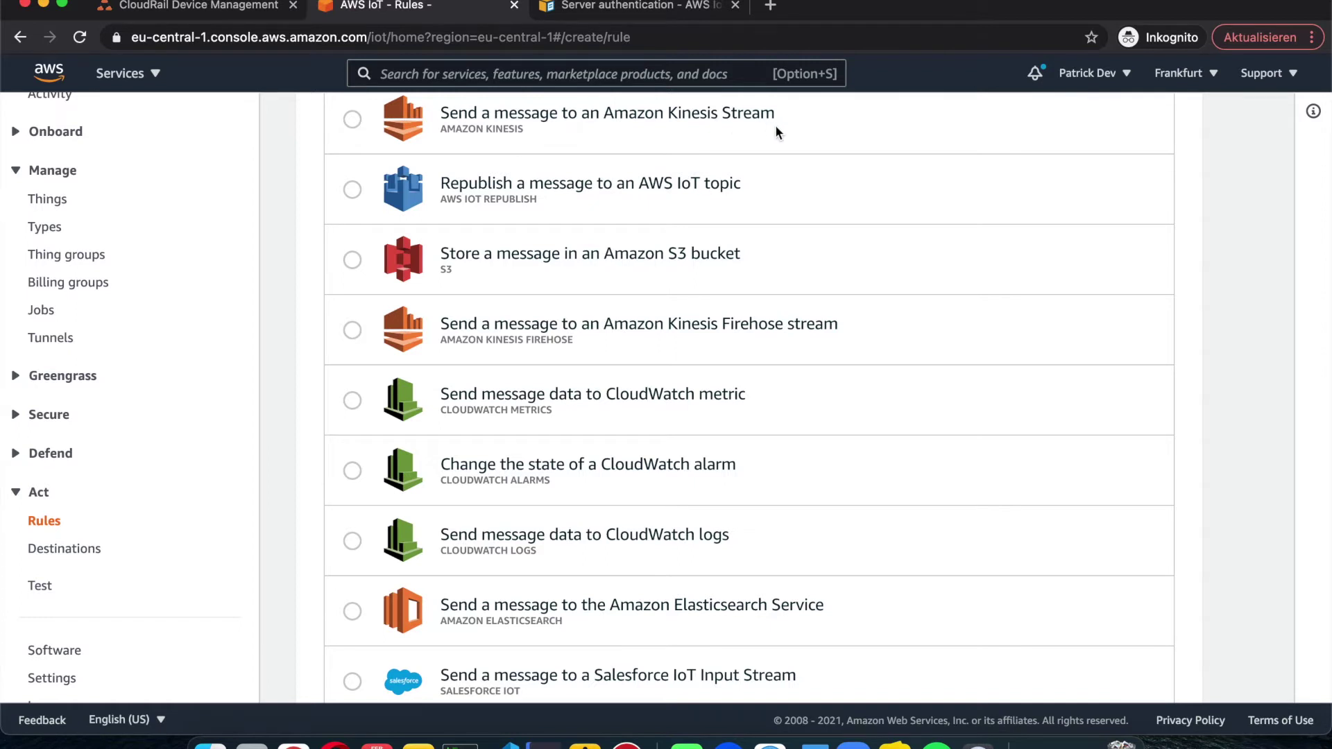
pyautogui.scroll(-3, 798, 248)
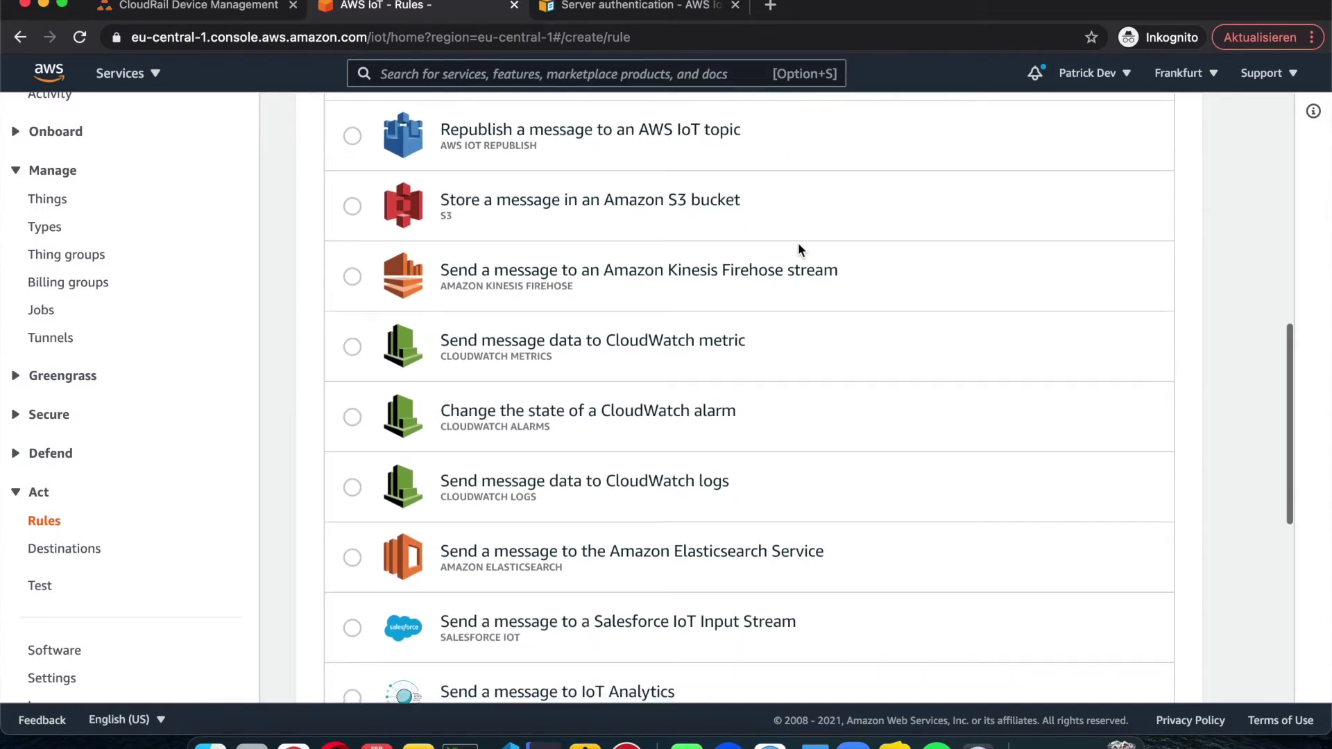
pyautogui.scroll(-10, 779, 375)
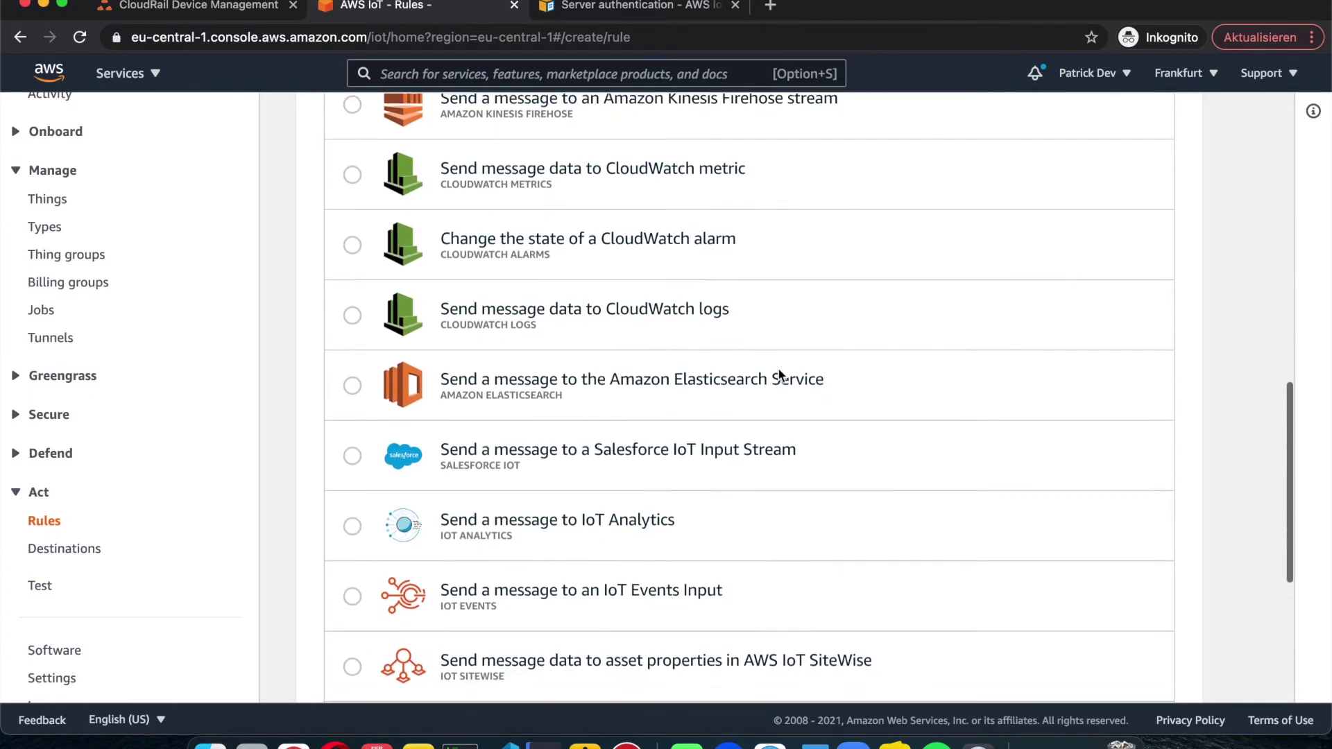
pyautogui.scroll(-3, 779, 374)
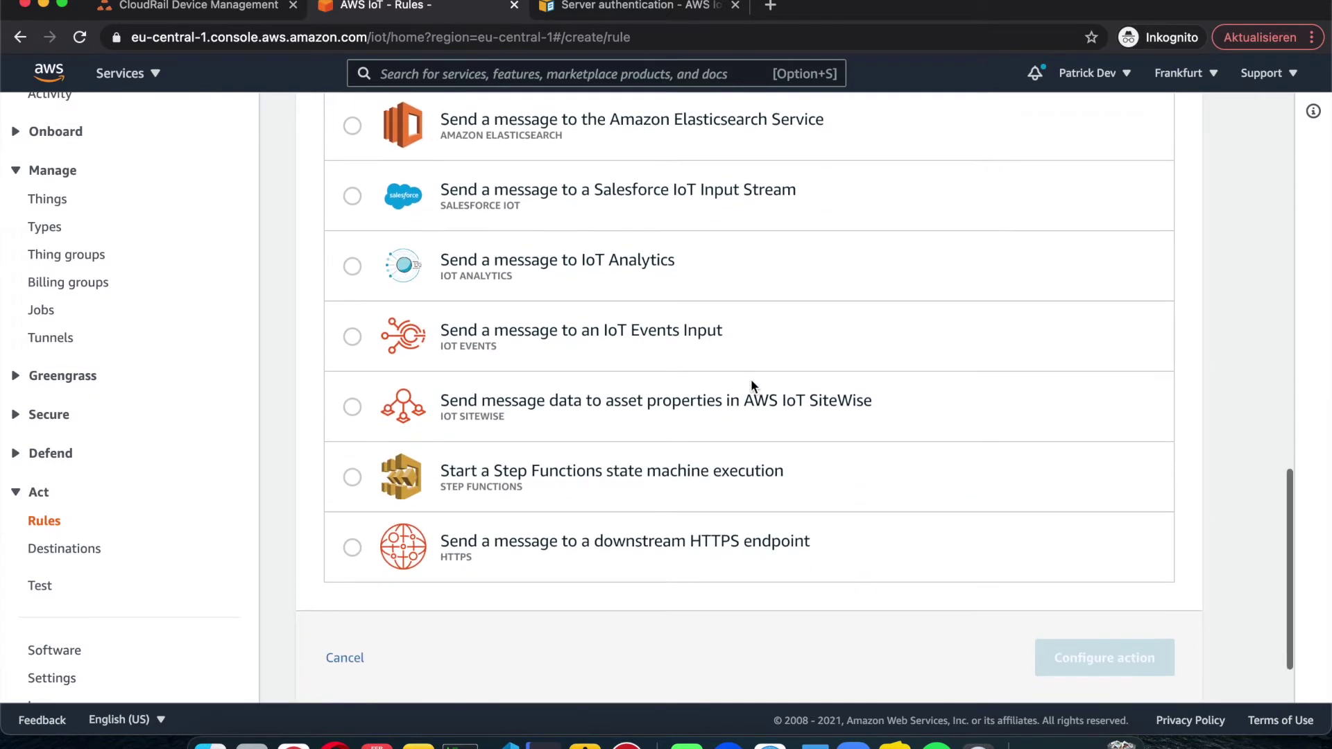
pyautogui.scroll(-1, 784, 436)
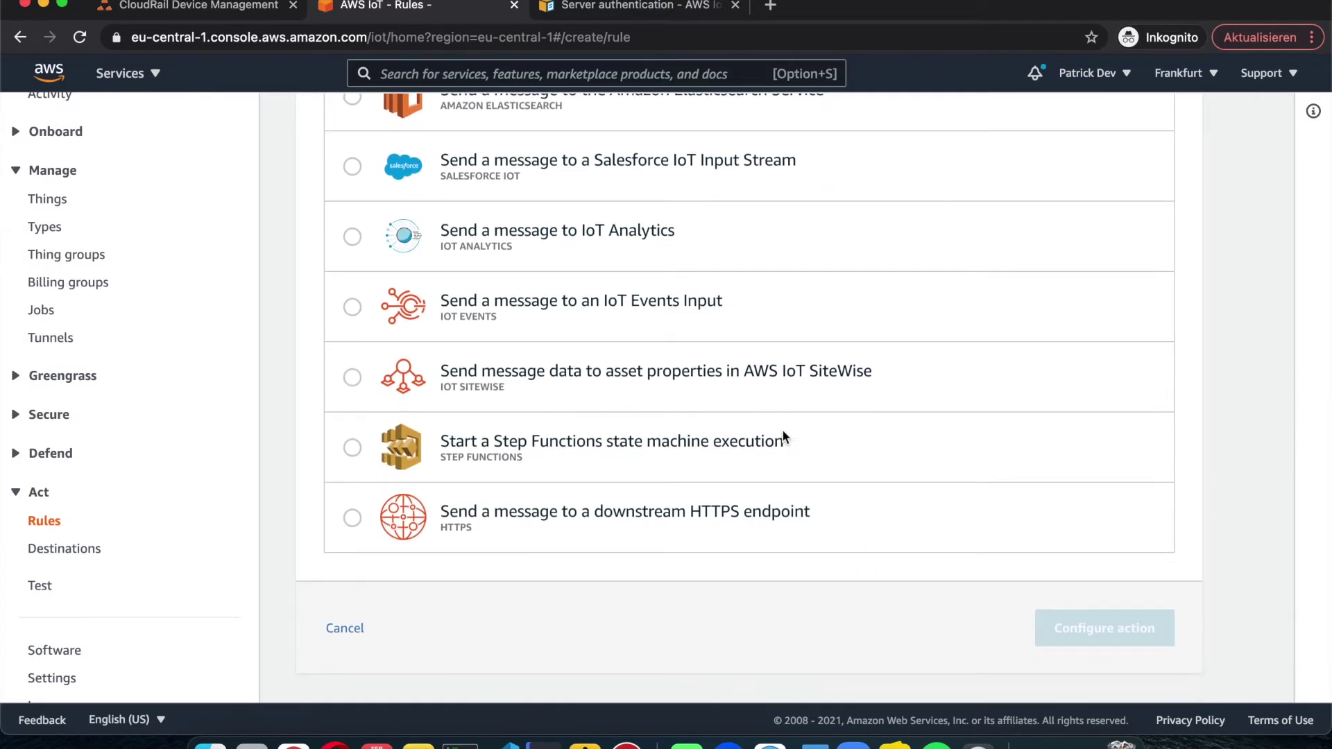
pyautogui.scroll(-2, 783, 436)
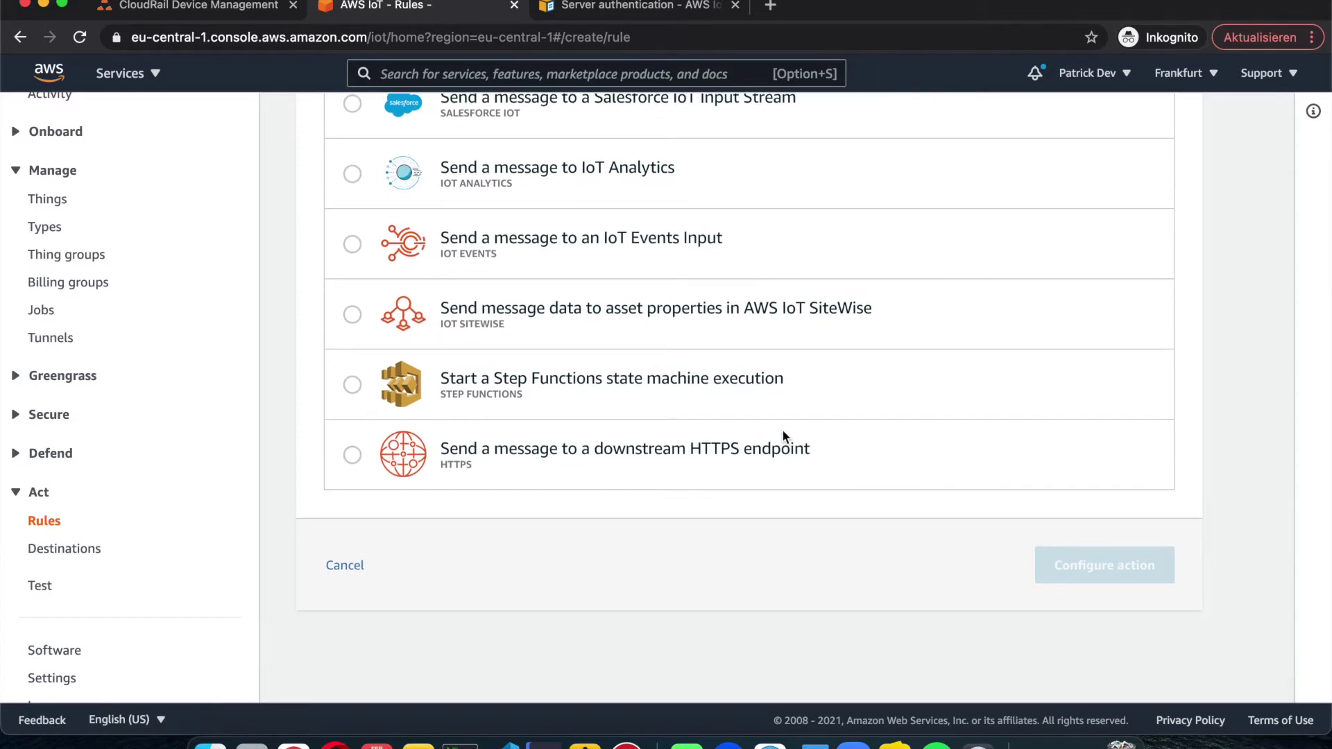
pyautogui.scroll(7, 784, 436)
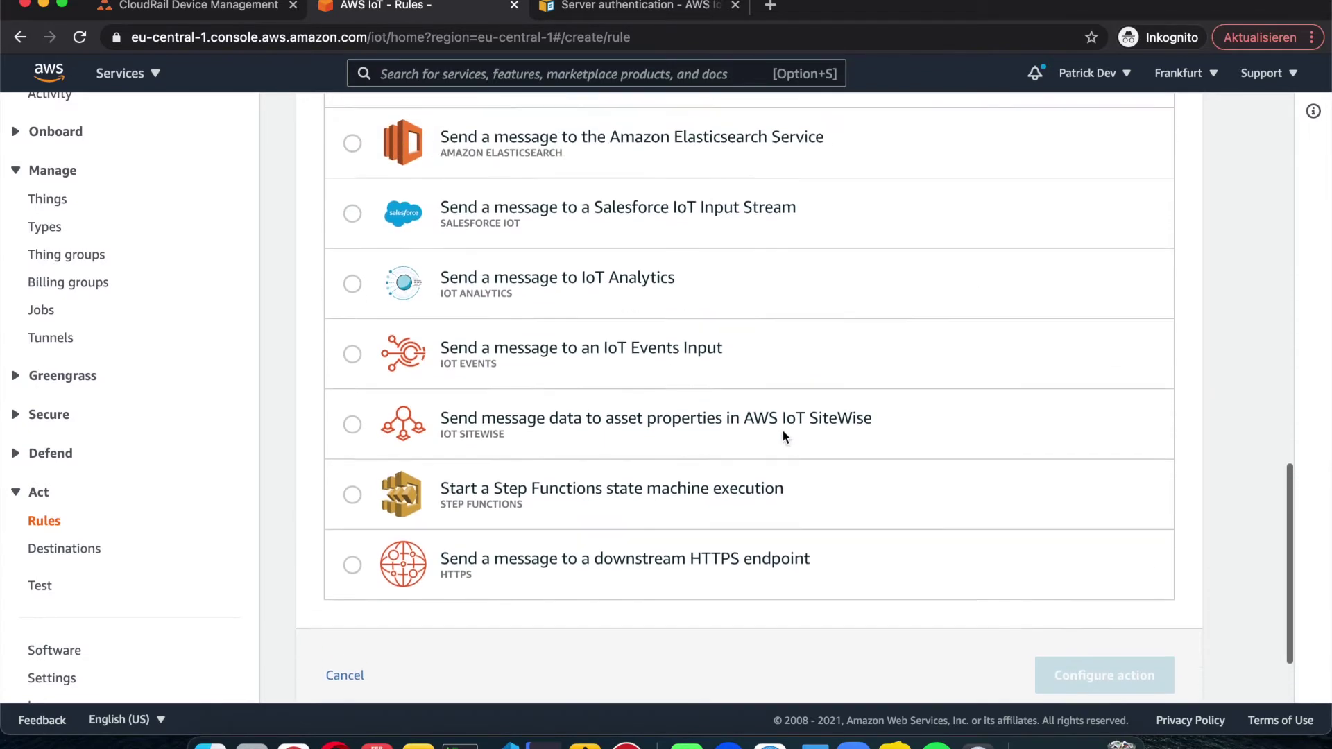
pyautogui.scroll(10, 784, 435)
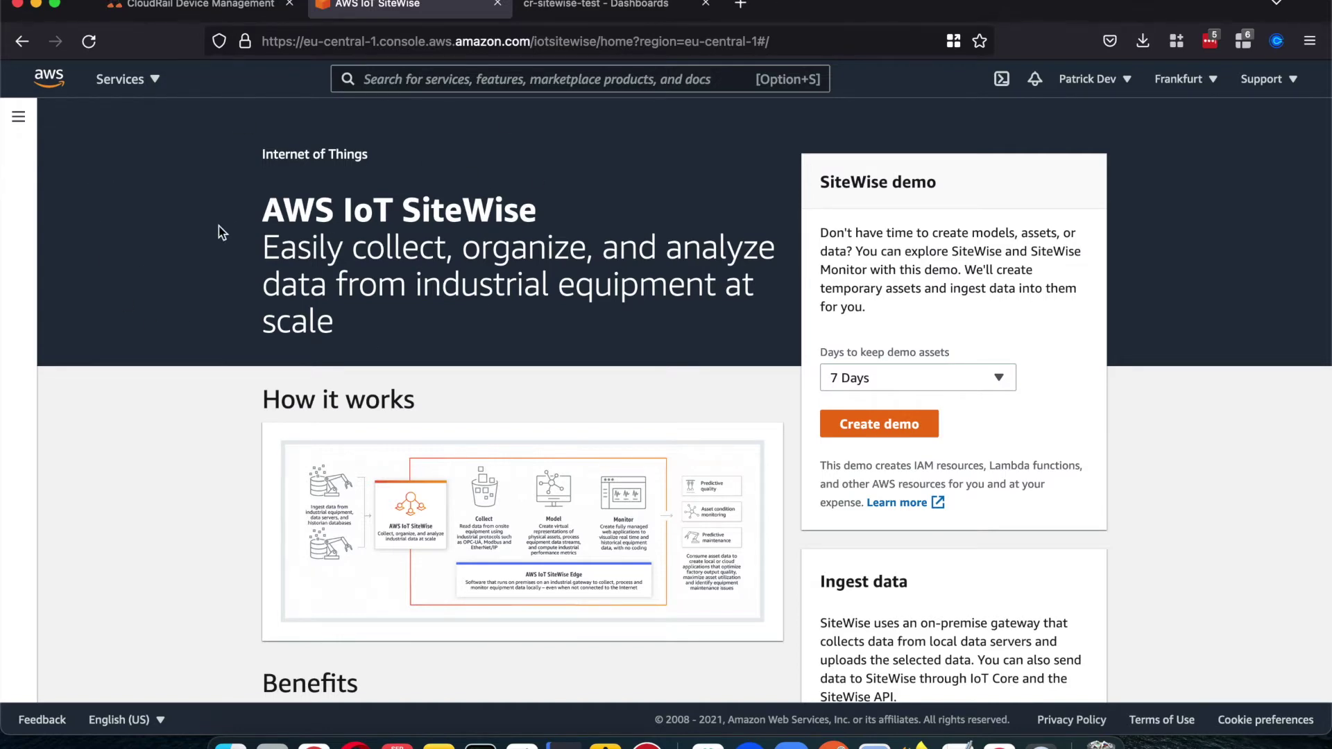
# Step: Go to Build > Models in the SiteWise navigation panel to list VVB001_read, TN2511_read and SiteWiseEdgeTest
pyautogui.click(19, 118)
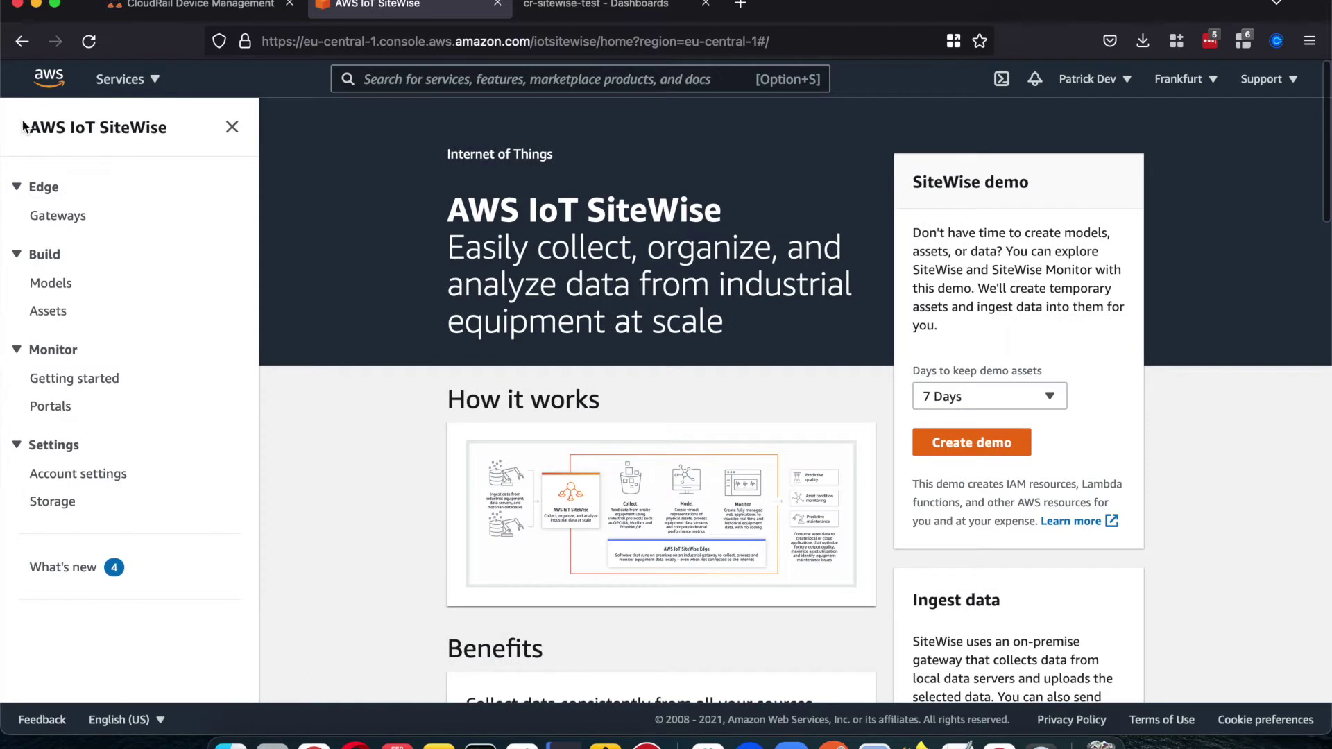
pyautogui.click(61, 283)
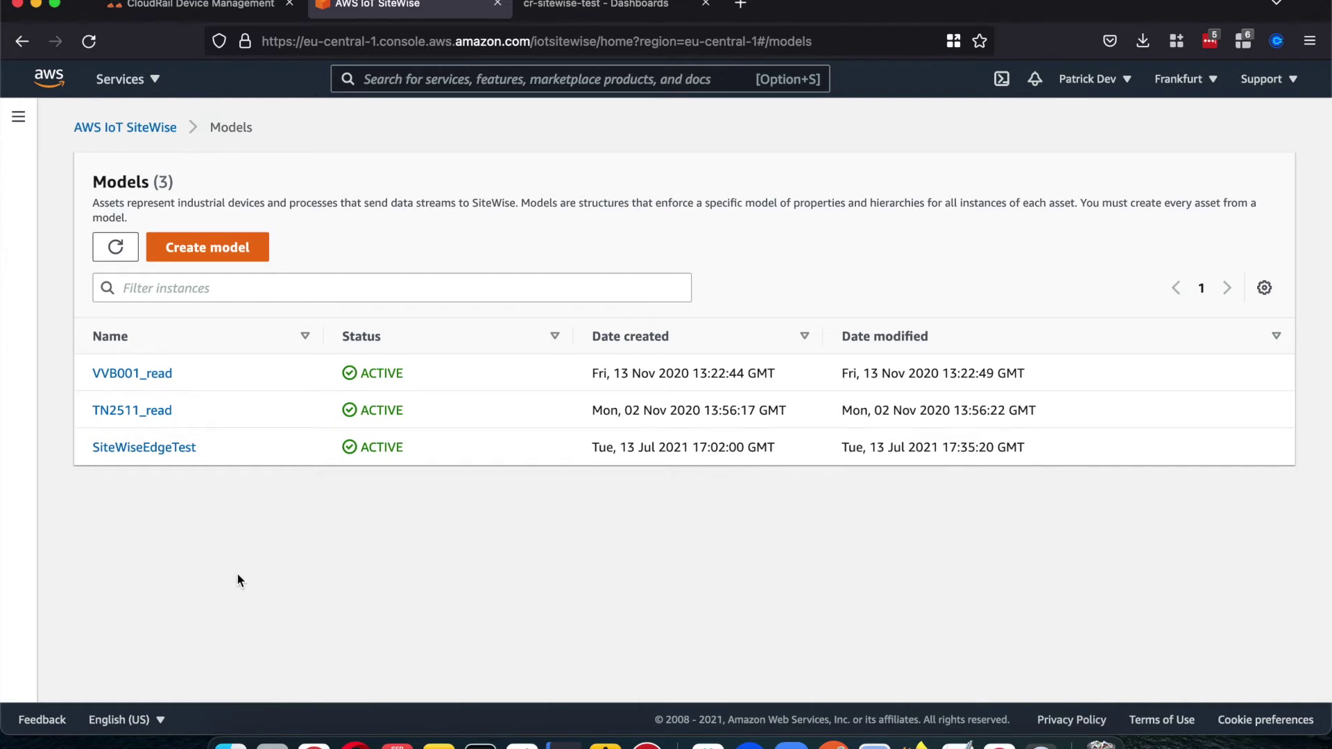
# Step: Open the VVB001_read model and look over its details section
pyautogui.click(148, 374)
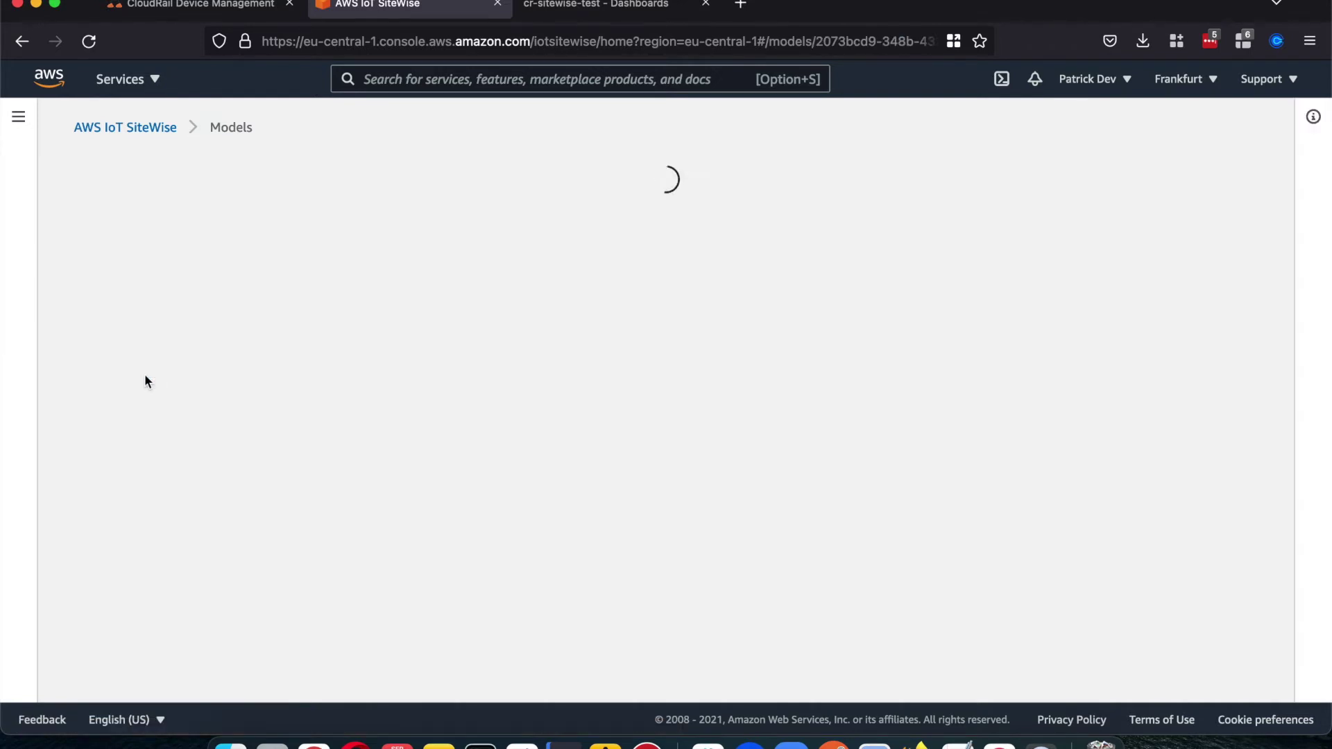
pyautogui.scroll(-2, 264, 394)
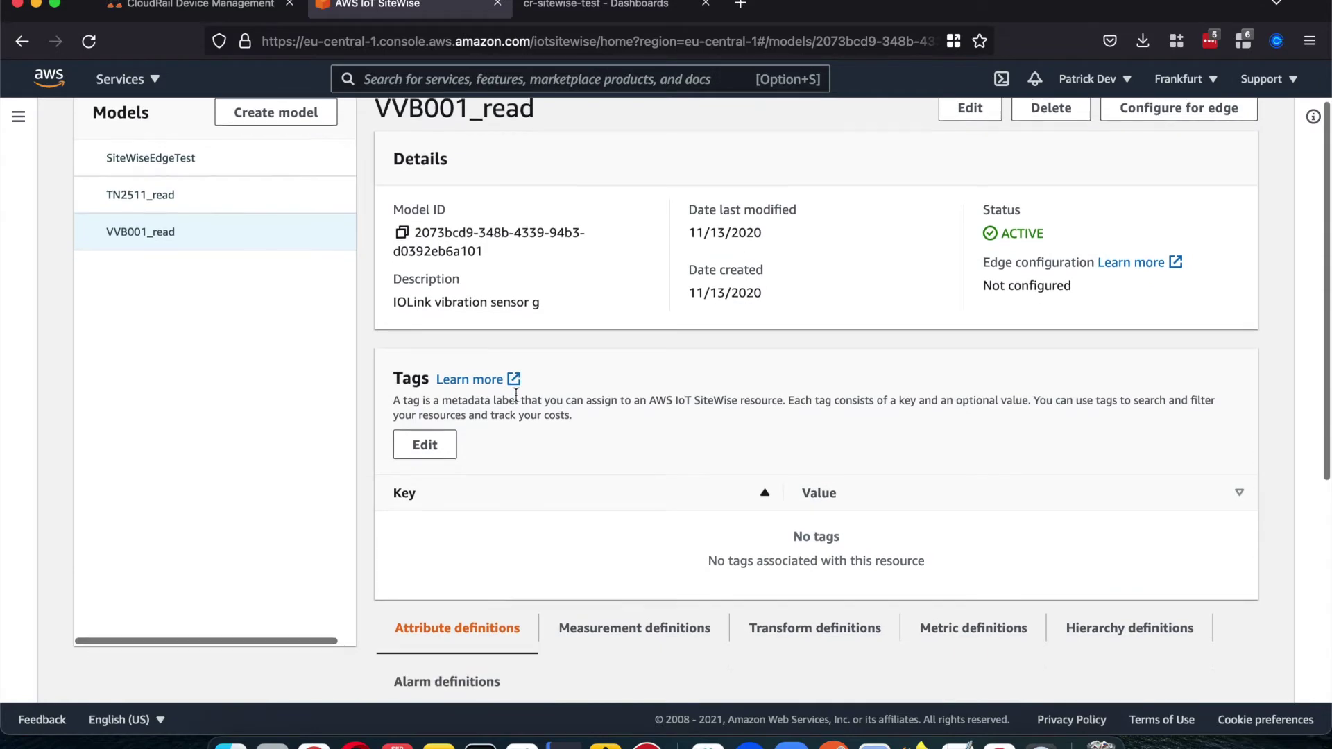
pyautogui.scroll(-2, 516, 394)
pyautogui.scroll(2, 515, 394)
pyautogui.scroll(-2, 516, 394)
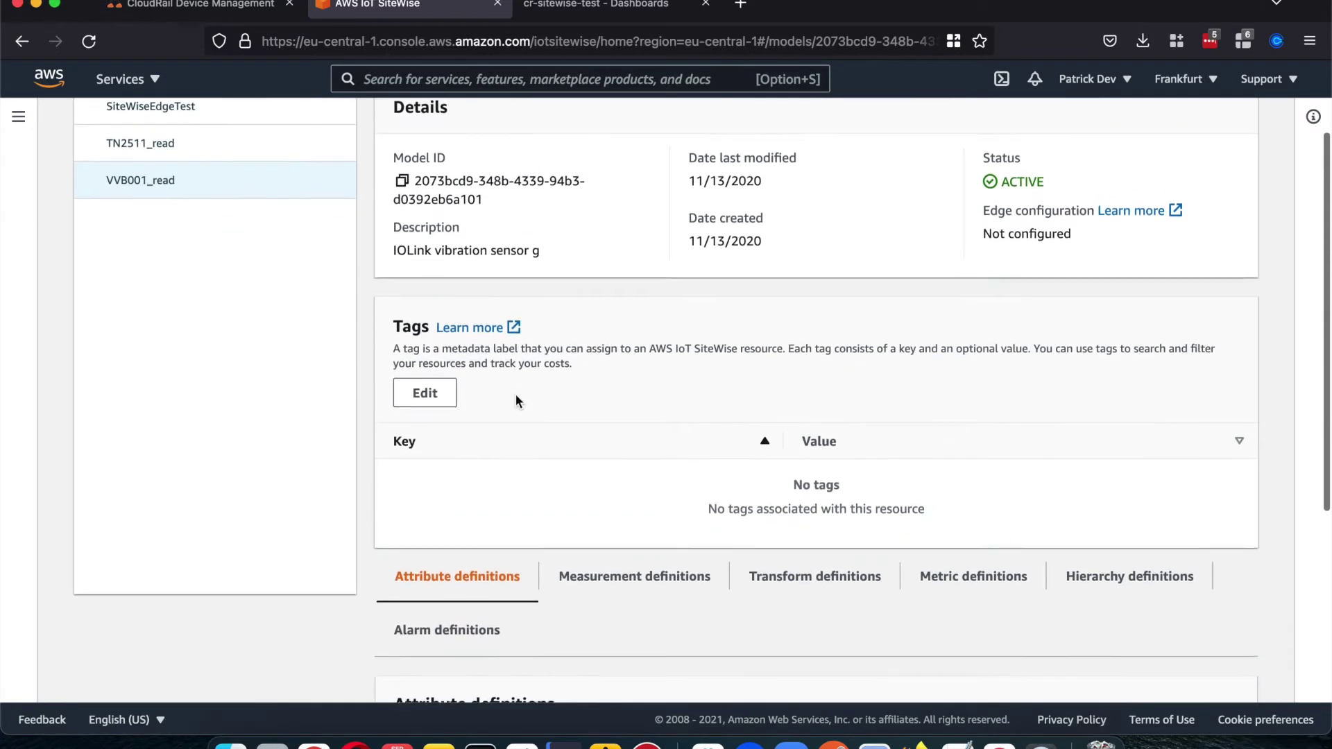
pyautogui.scroll(-10, 514, 394)
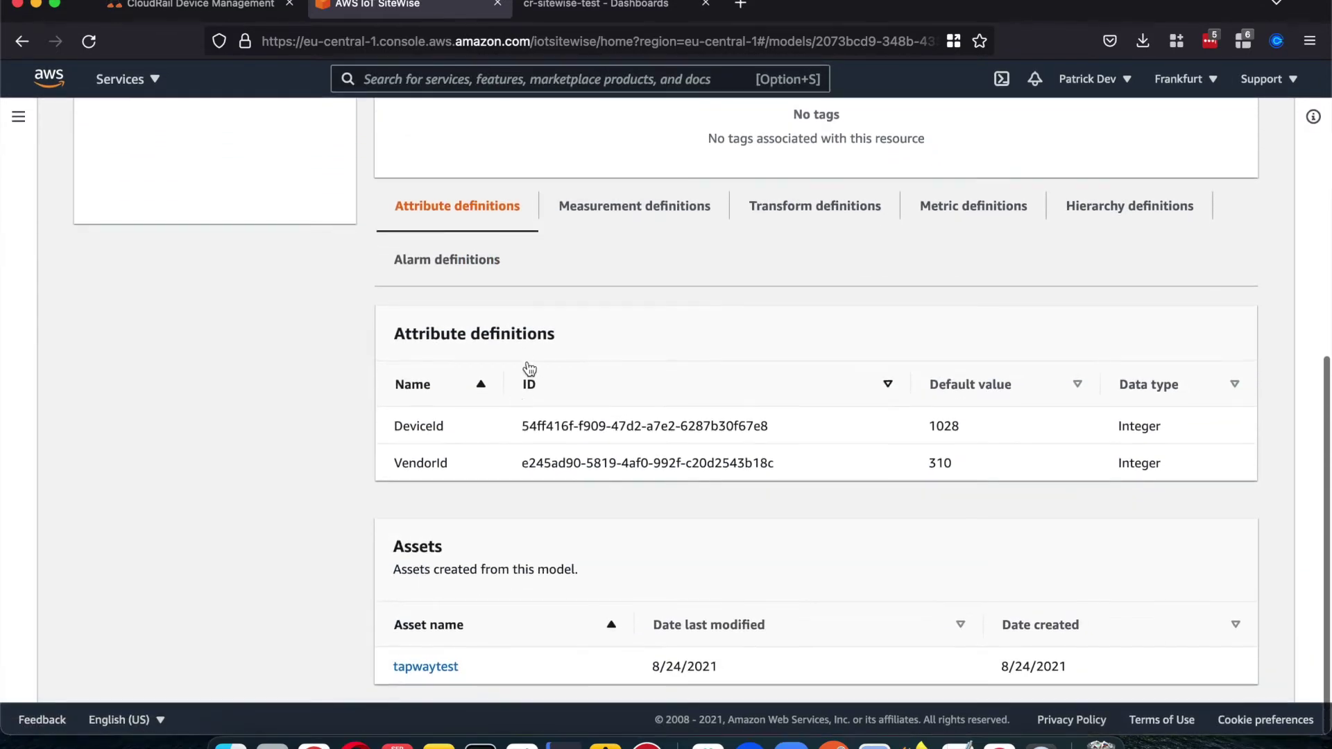
# Step: Browse VVB001_read's measurement definitions, such as Temperature_C and Temperature_F
pyautogui.click(593, 208)
pyautogui.scroll(-6, 579, 263)
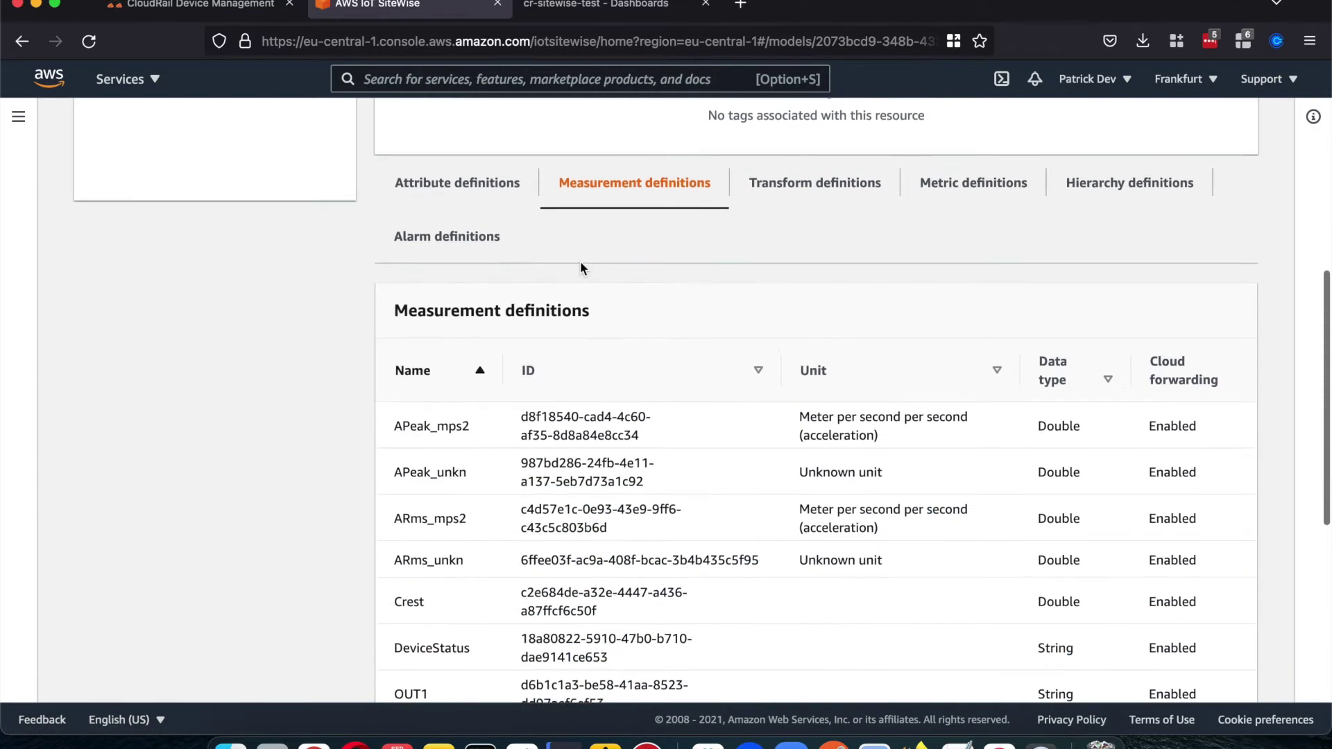
pyautogui.scroll(-5, 581, 267)
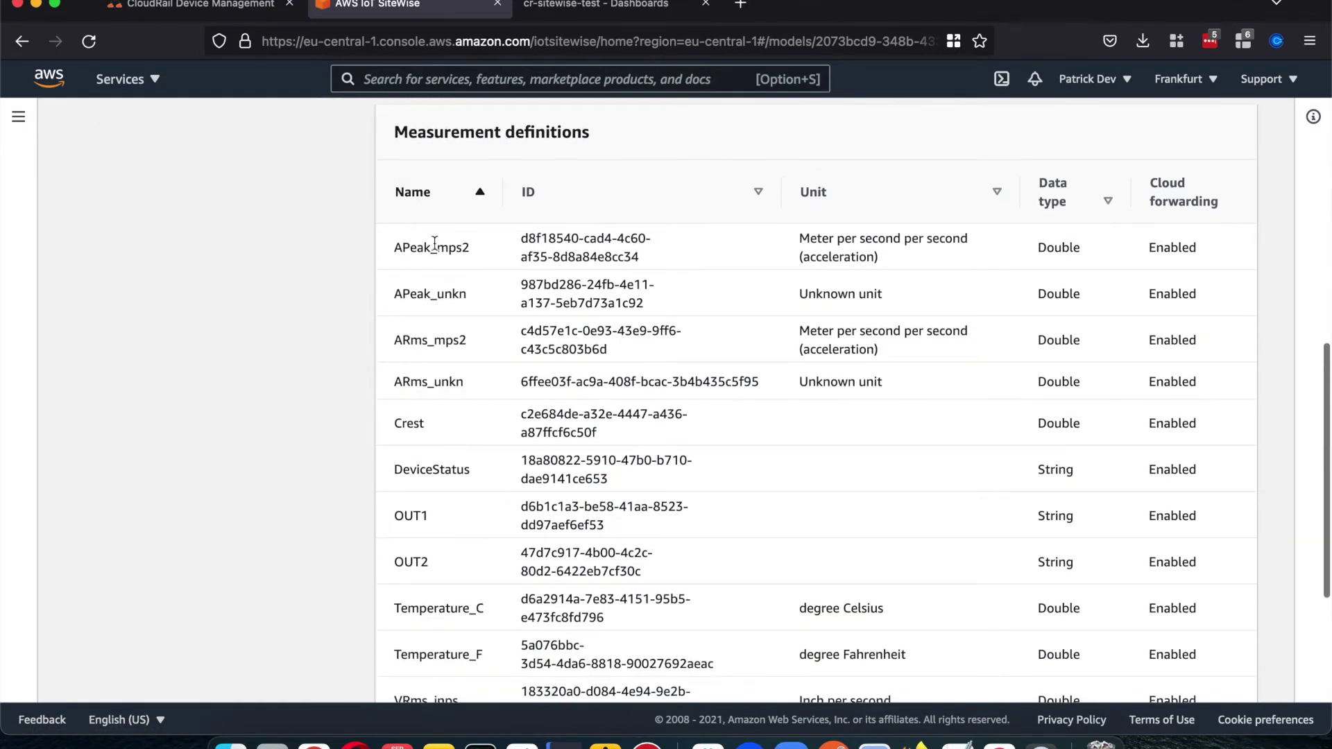
pyautogui.scroll(-2, 424, 345)
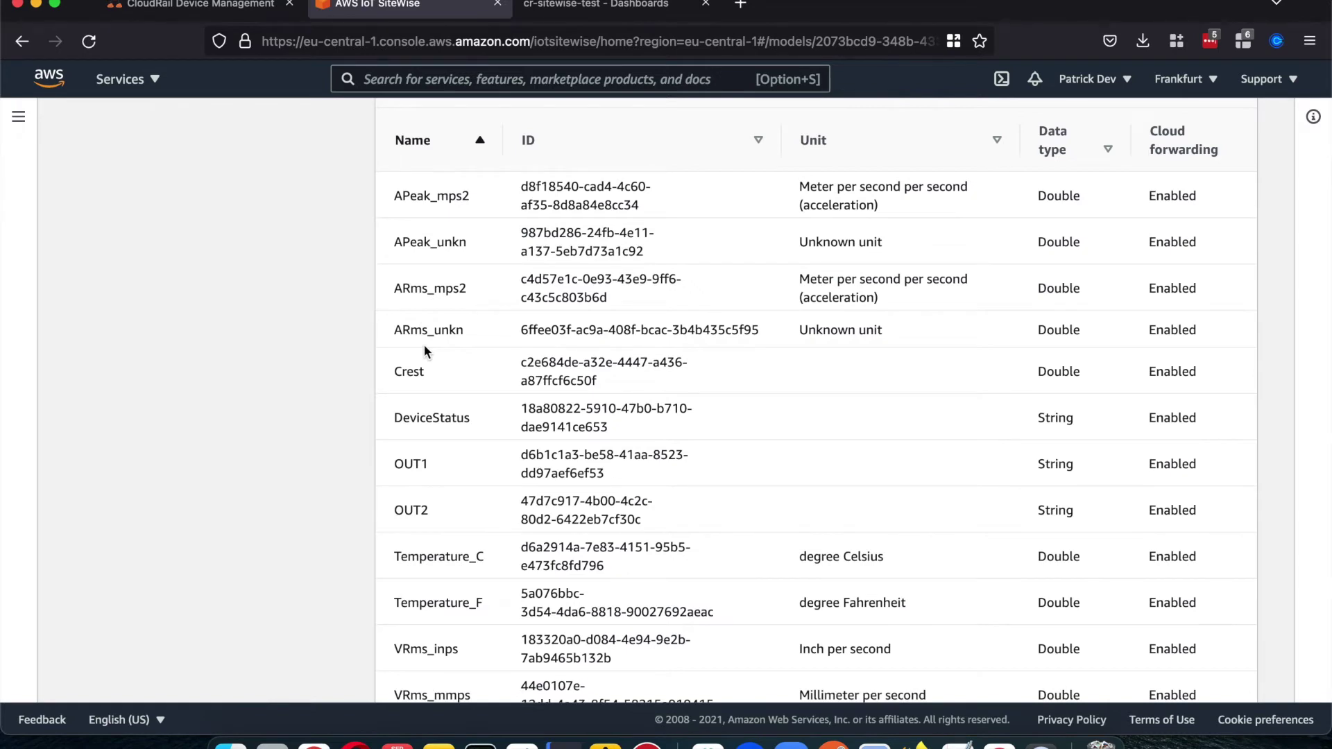
pyautogui.scroll(-1, 423, 344)
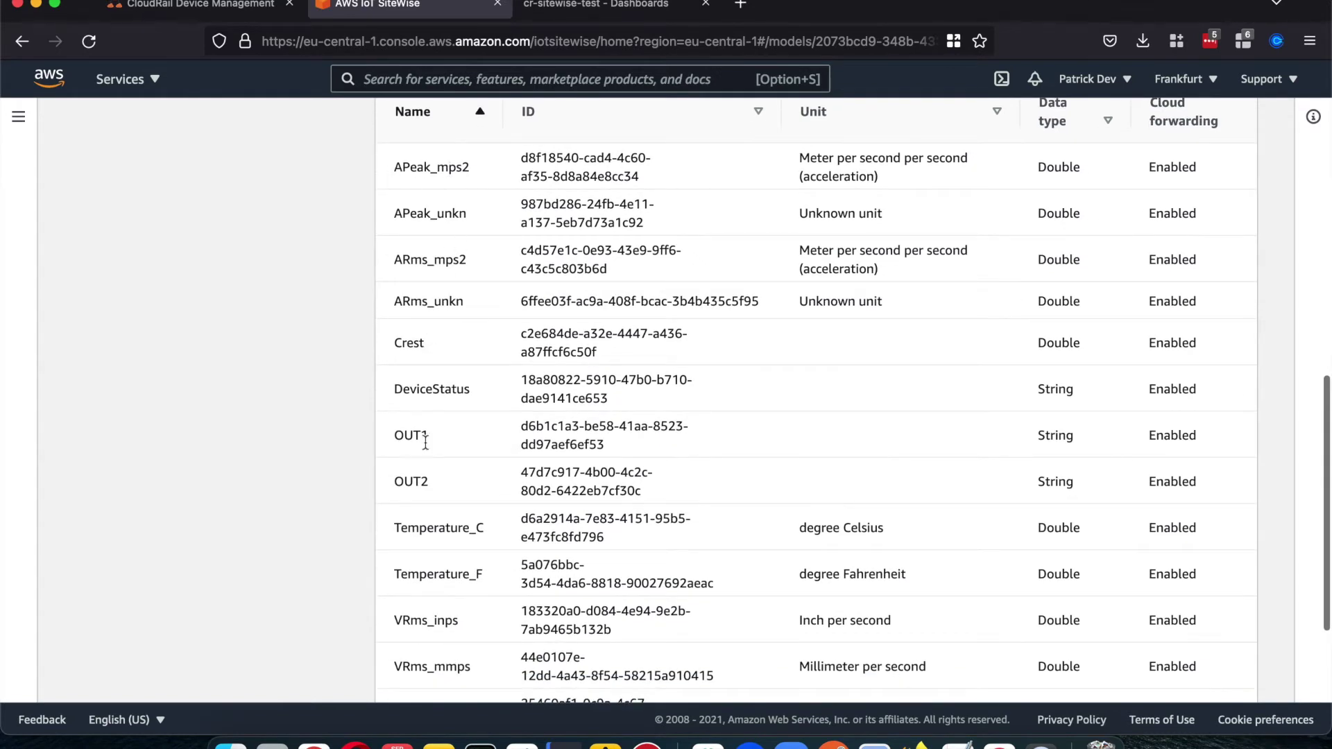
pyautogui.scroll(-3, 427, 420)
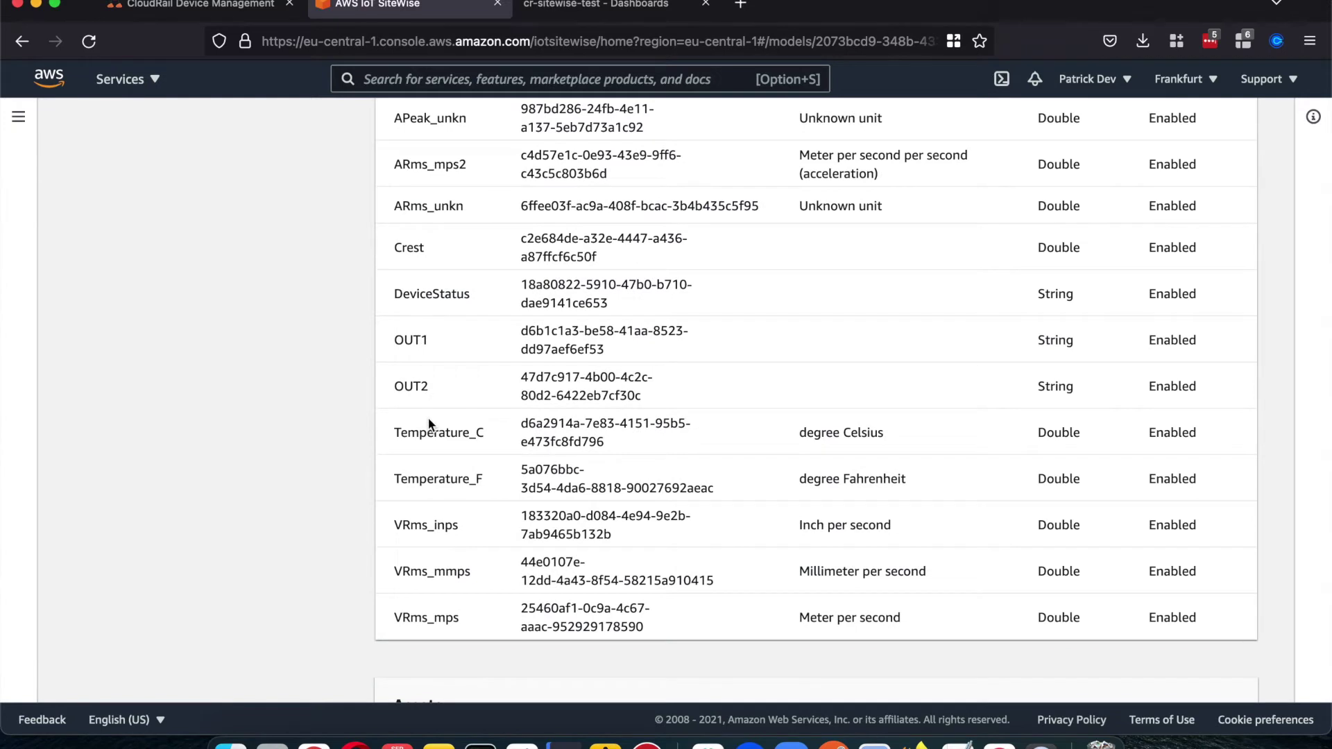
pyautogui.scroll(-5, 428, 421)
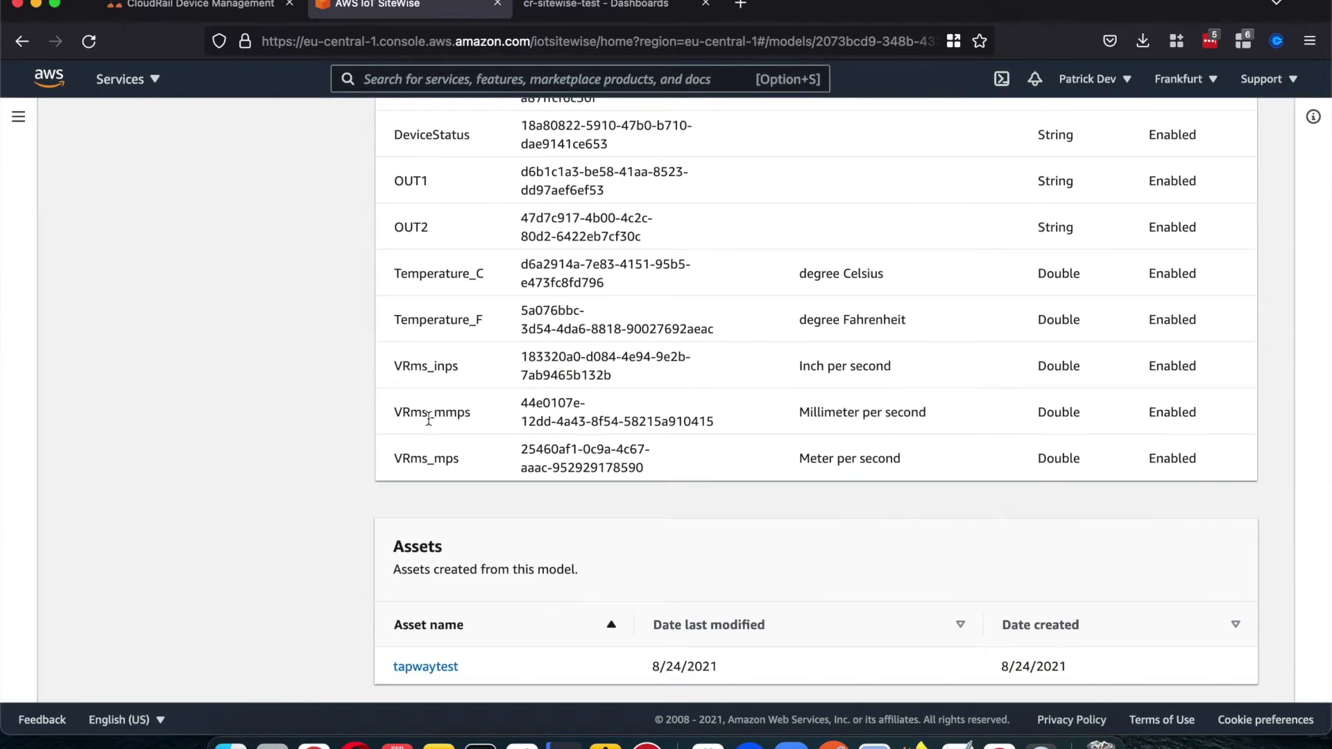
pyautogui.scroll(20, 428, 419)
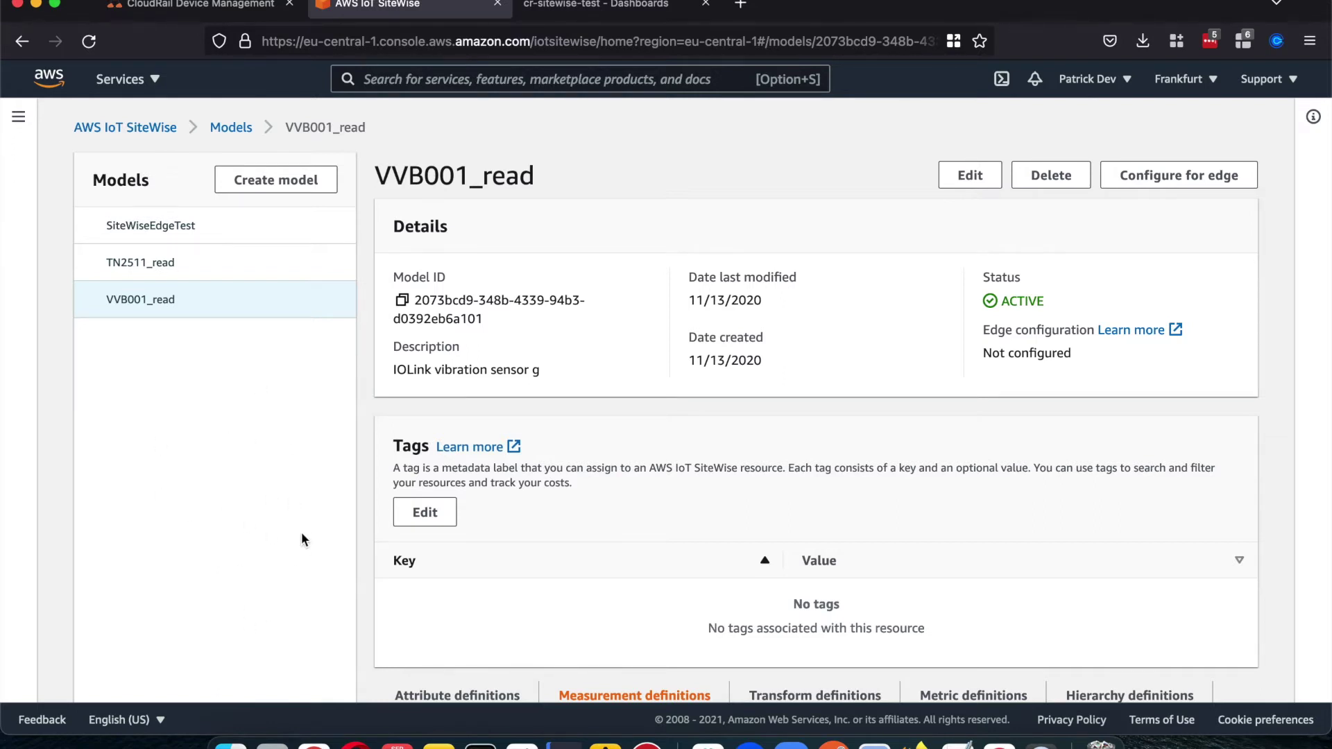
# Step: Look through every section of a new asset model form, then cancel it unsaved
pyautogui.click(265, 181)
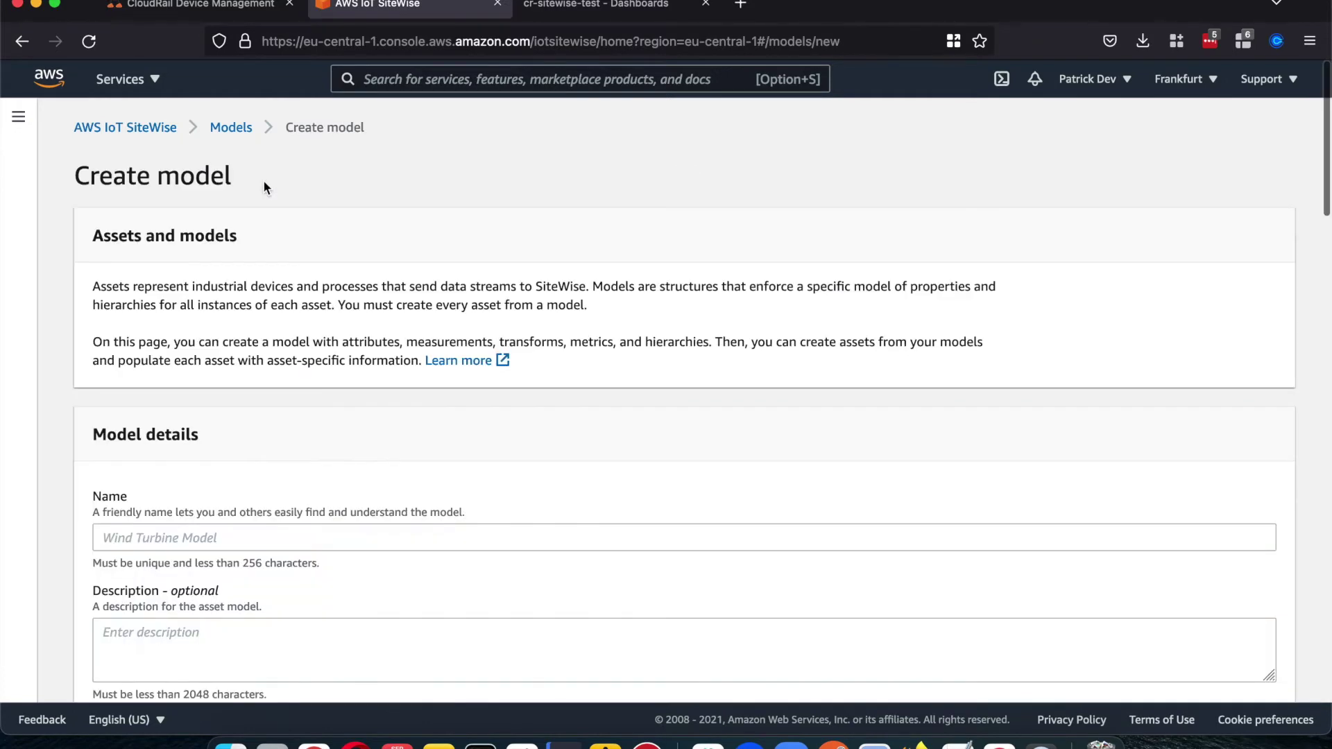
pyautogui.scroll(-1, 256, 380)
pyautogui.scroll(-5, 257, 378)
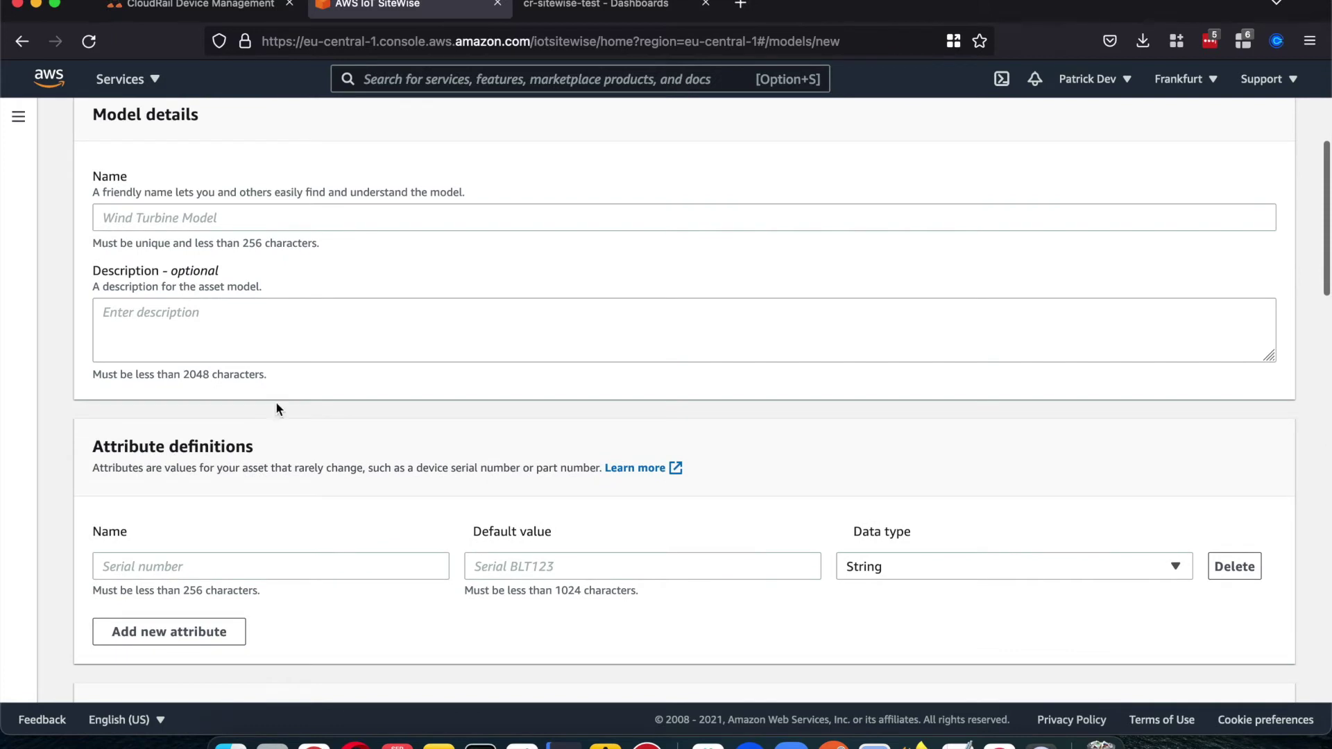
pyautogui.scroll(-1, 288, 454)
pyautogui.scroll(-4, 286, 452)
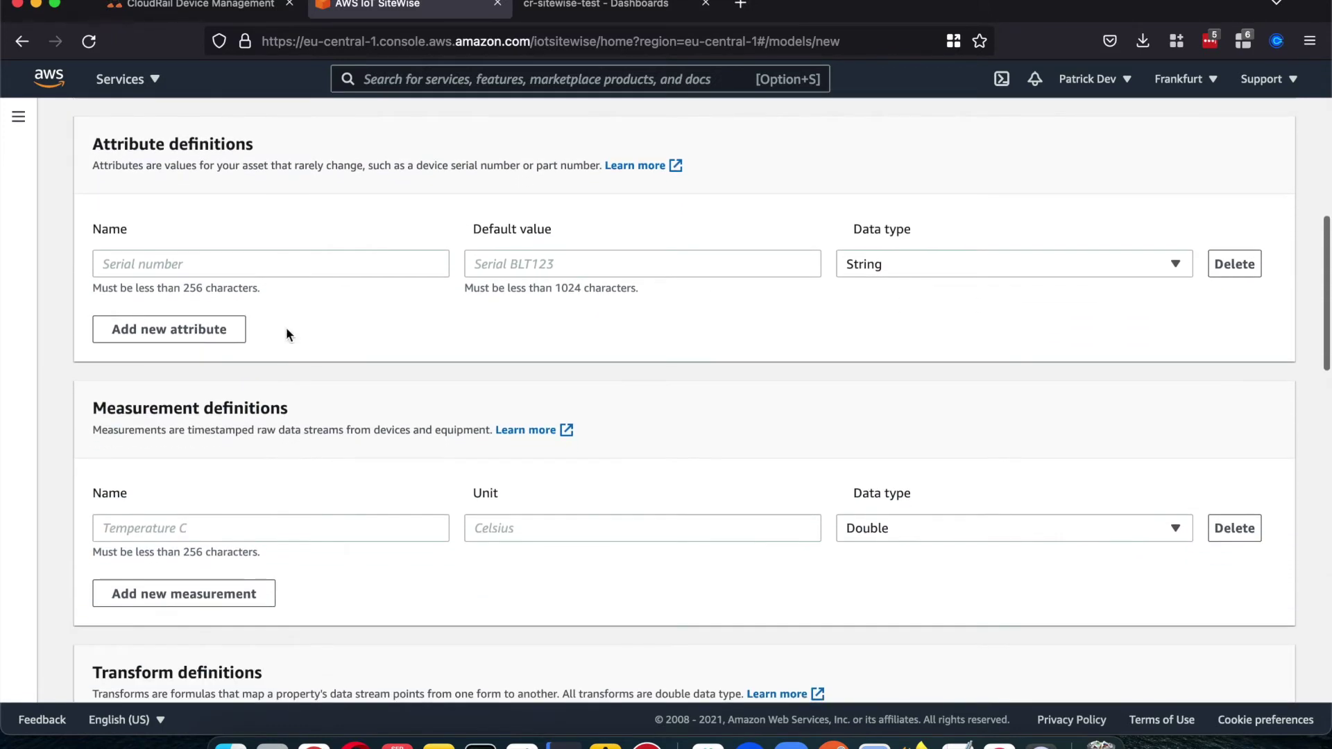
pyautogui.scroll(-2, 260, 396)
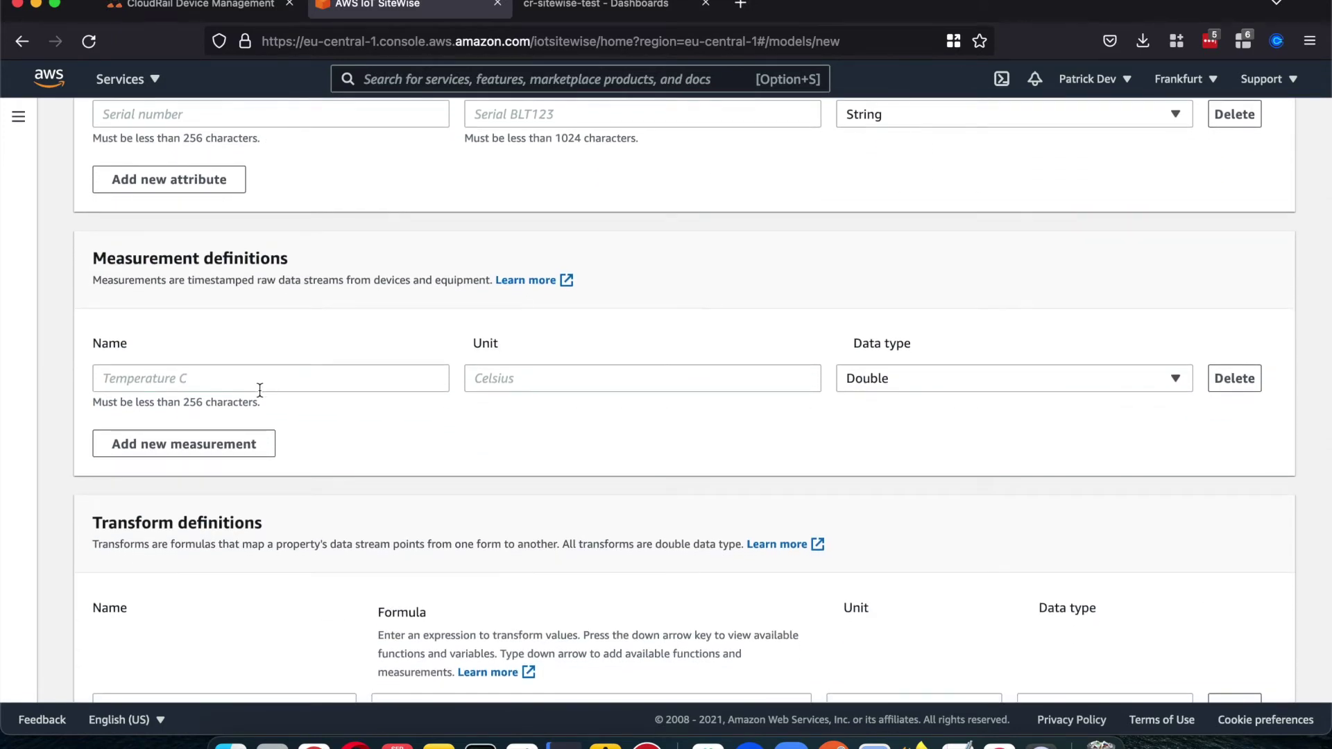
pyautogui.scroll(-7, 289, 435)
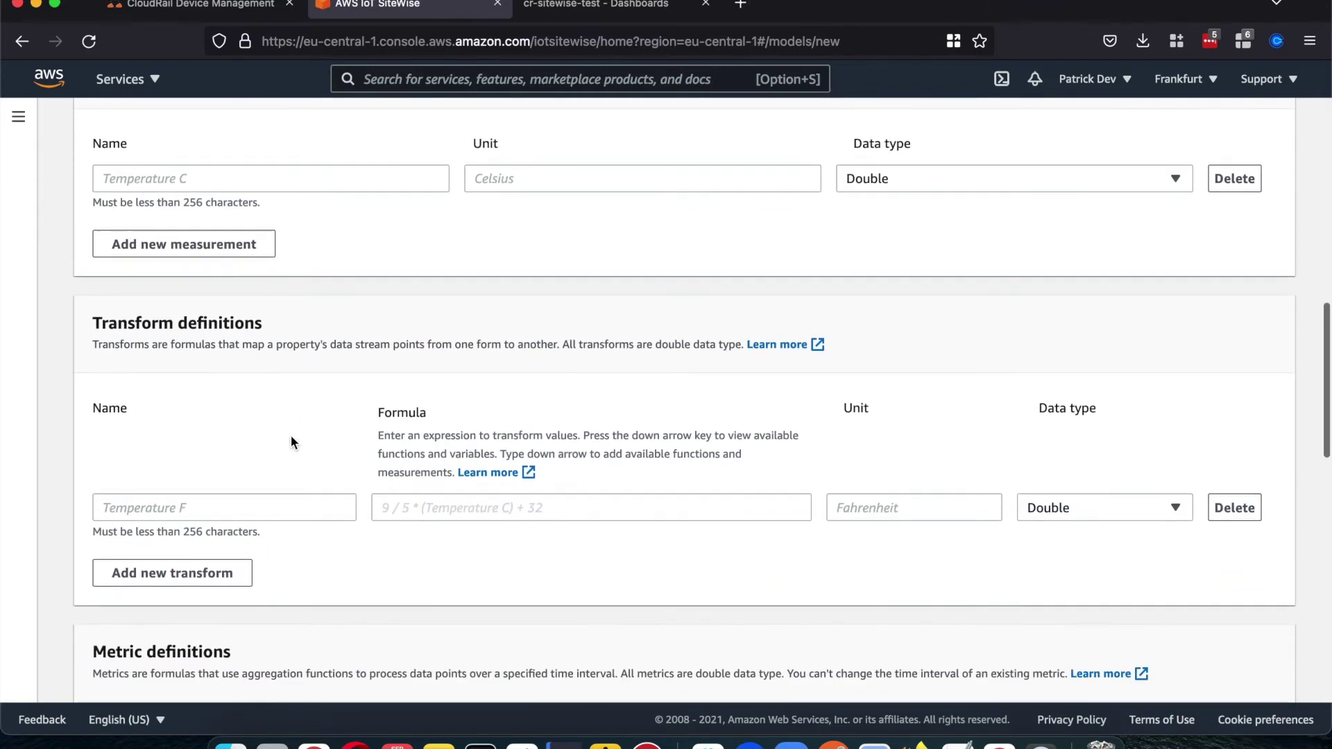
pyautogui.scroll(-13, 290, 434)
pyautogui.scroll(6, 638, 402)
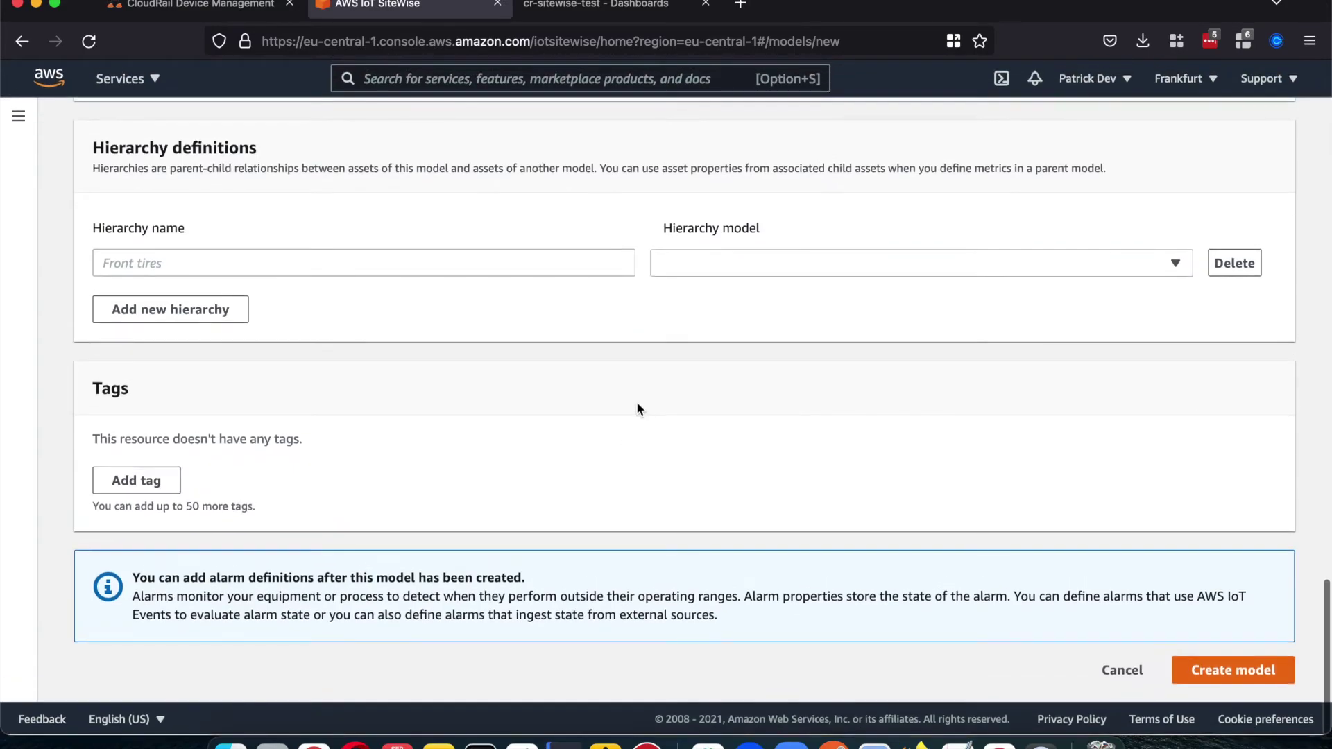
pyautogui.scroll(-6, 637, 408)
pyautogui.click(1107, 667)
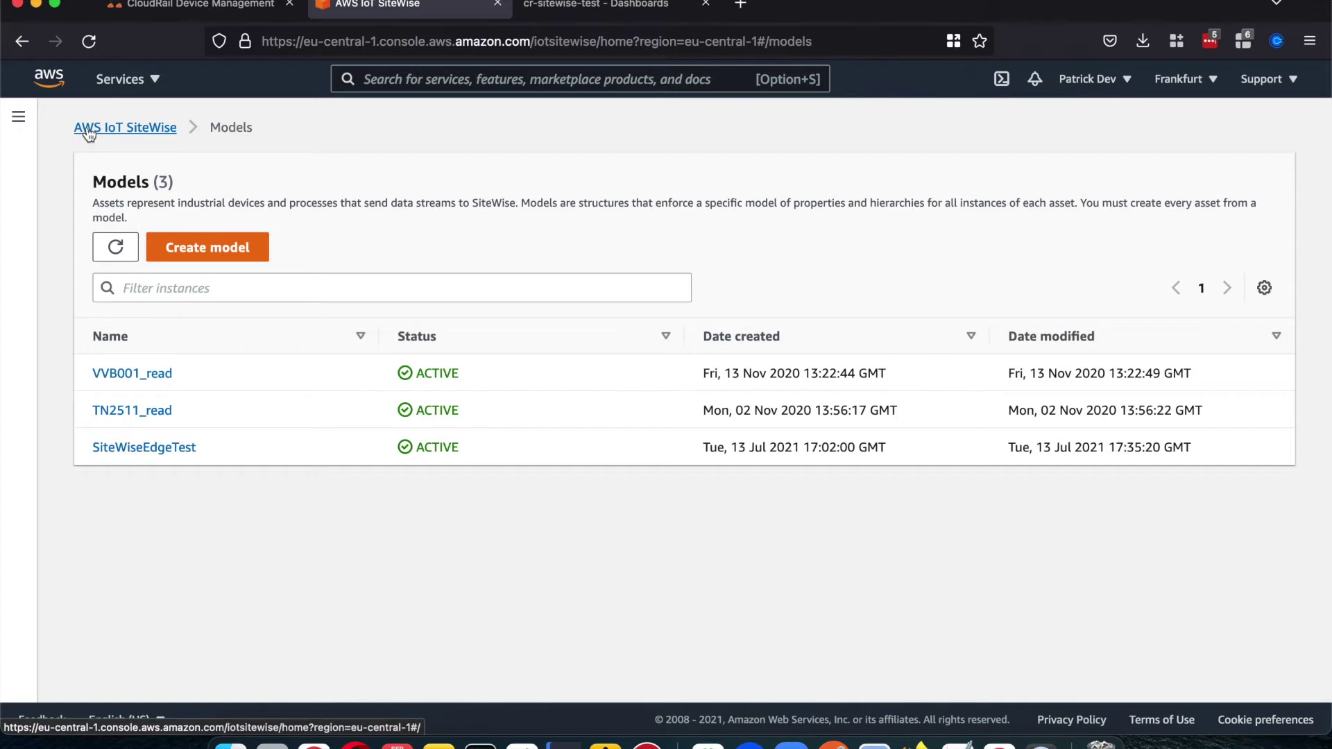
# Step: Check the SiteWise Assets list, return to SiteWise home, then switch to CloudRail Device Management
pyautogui.click(18, 117)
pyautogui.click(48, 310)
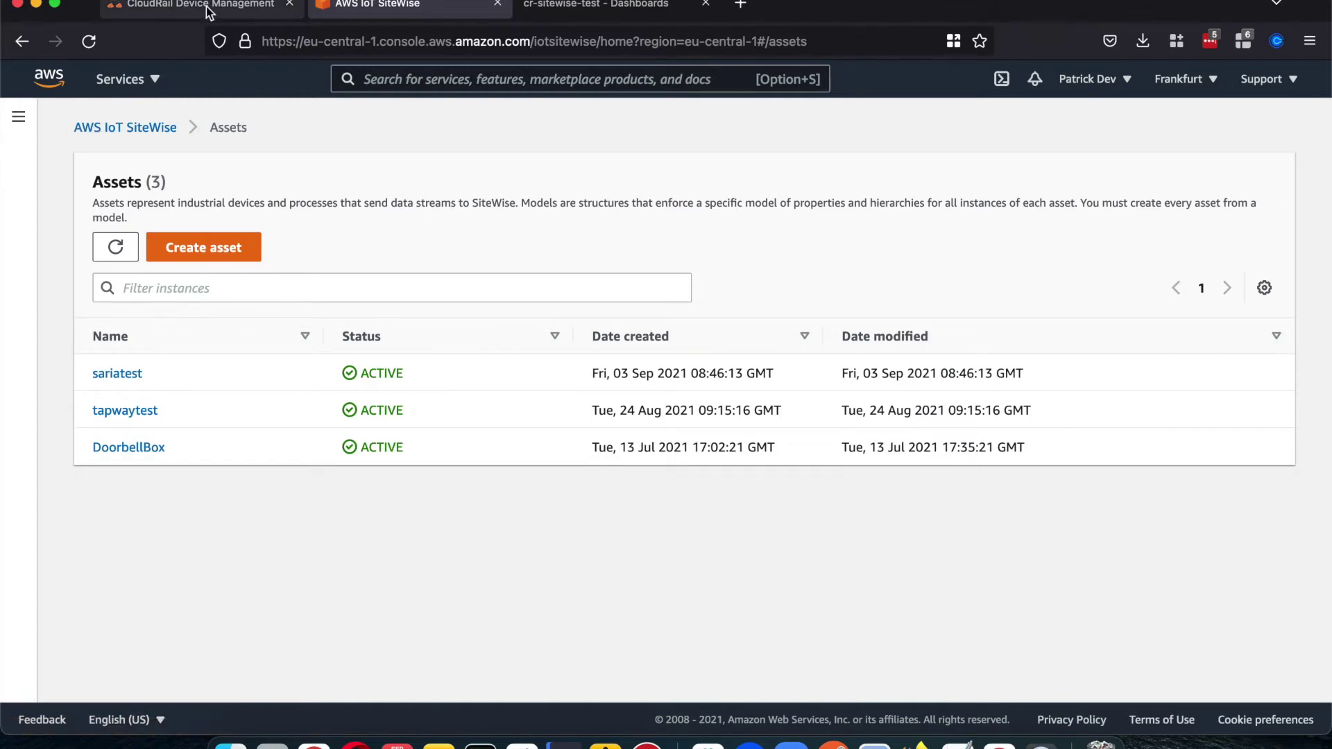
pyautogui.click(112, 128)
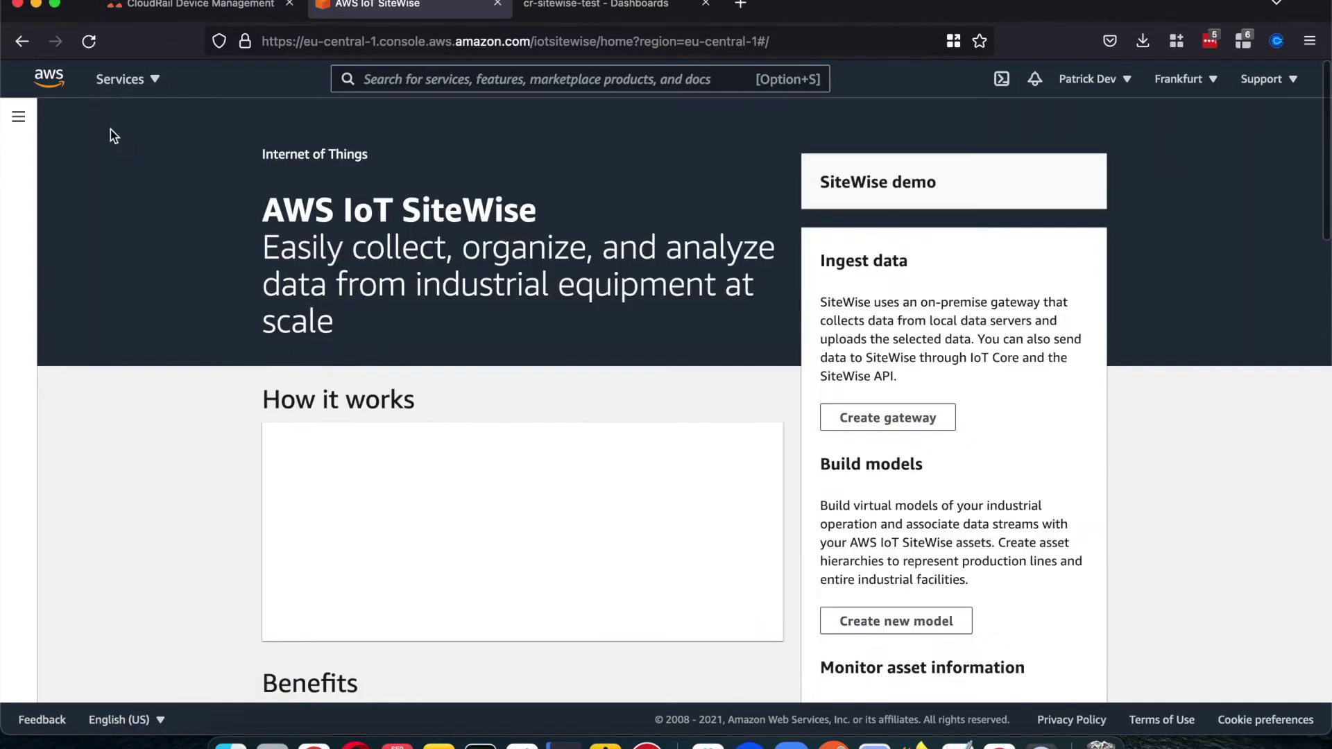
pyautogui.click(201, 8)
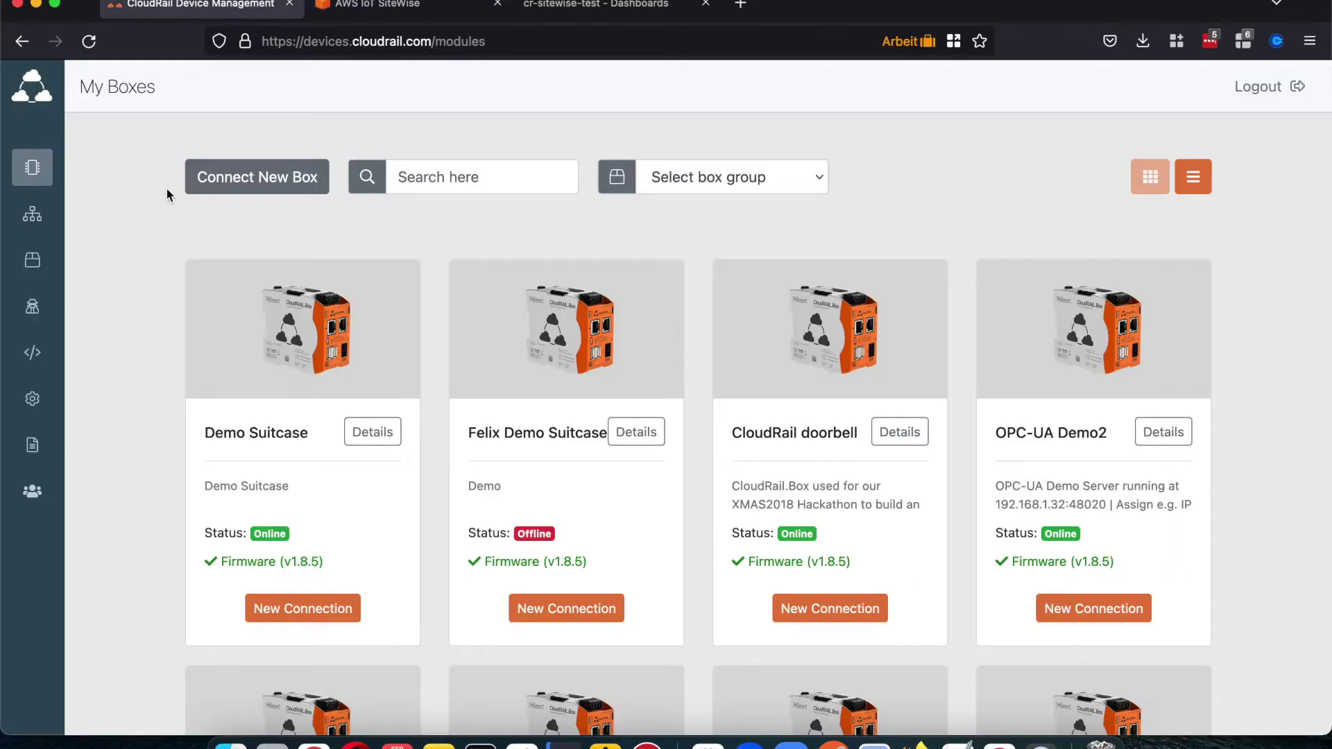
# Step: In Credentials Manager, draft a new AWS IoT SiteWise credential labelled 'grgfwefewf'
pyautogui.click(31, 309)
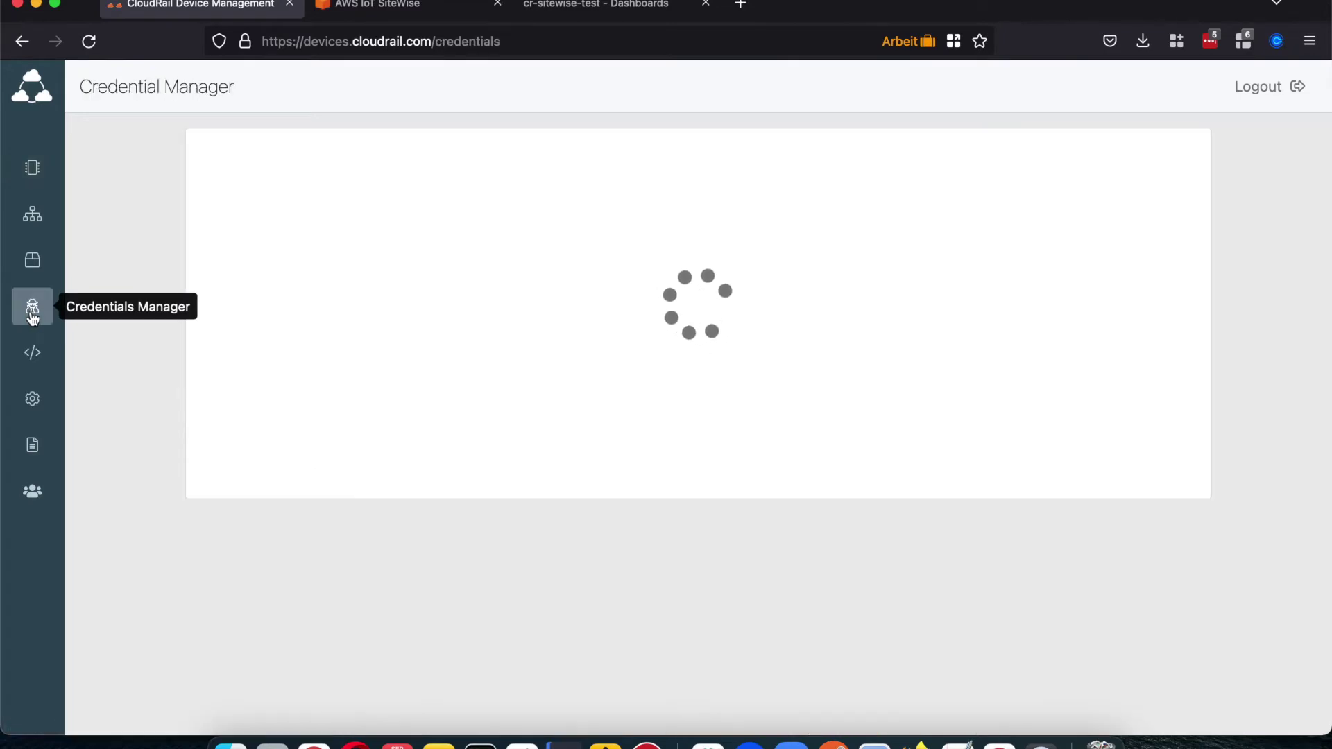
pyautogui.scroll(-5, 212, 371)
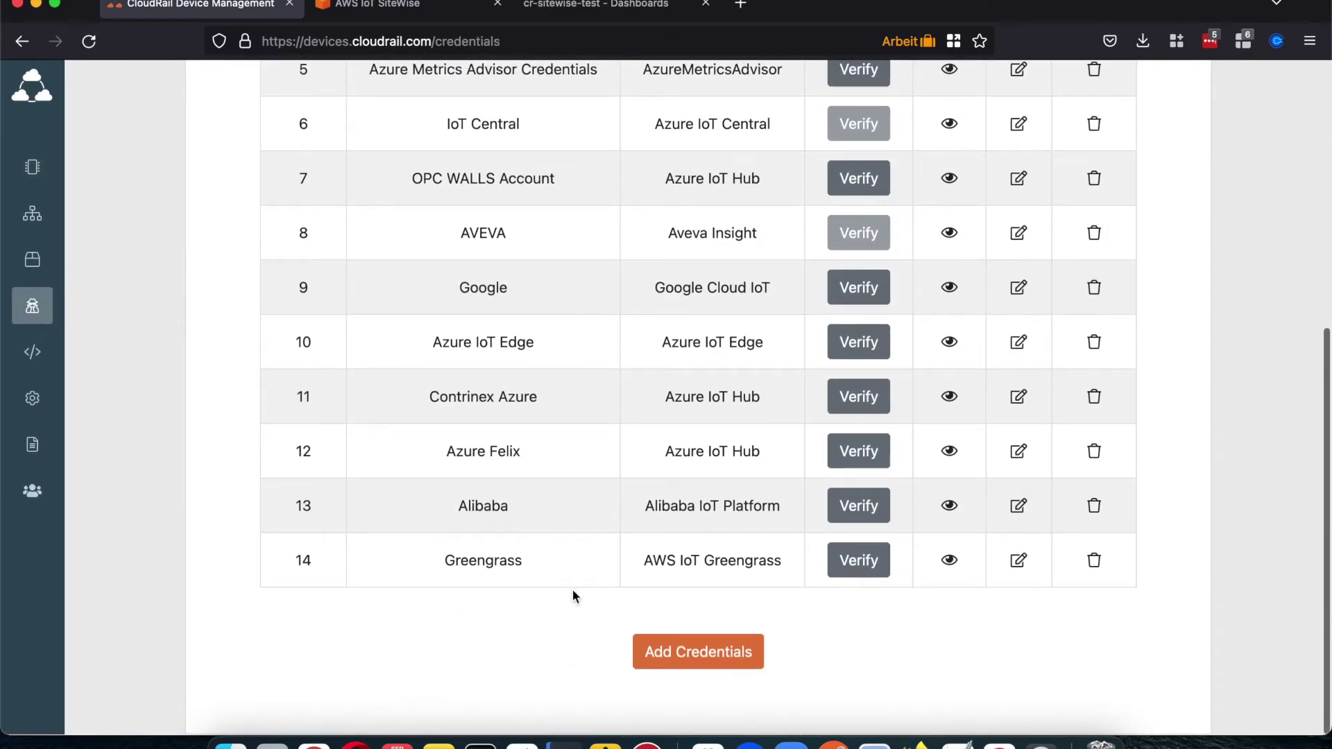
pyautogui.click(676, 660)
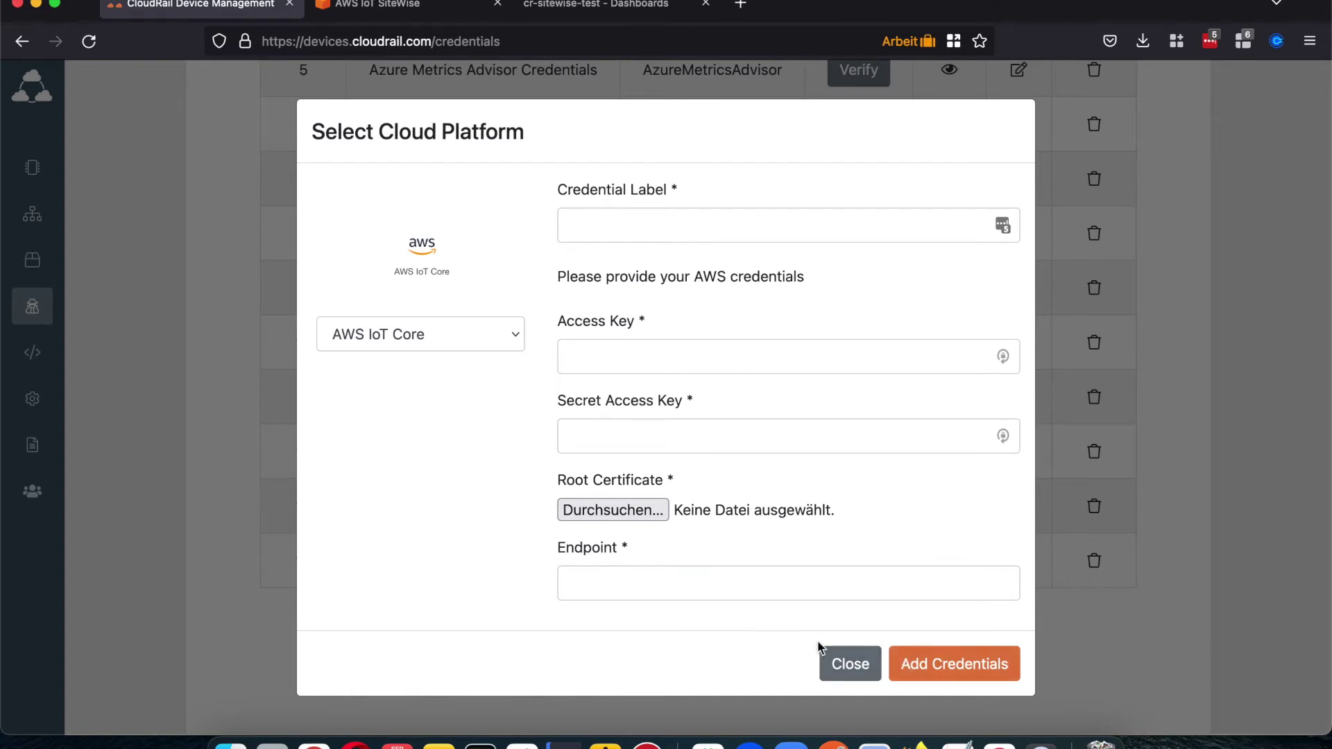
pyautogui.click(484, 335)
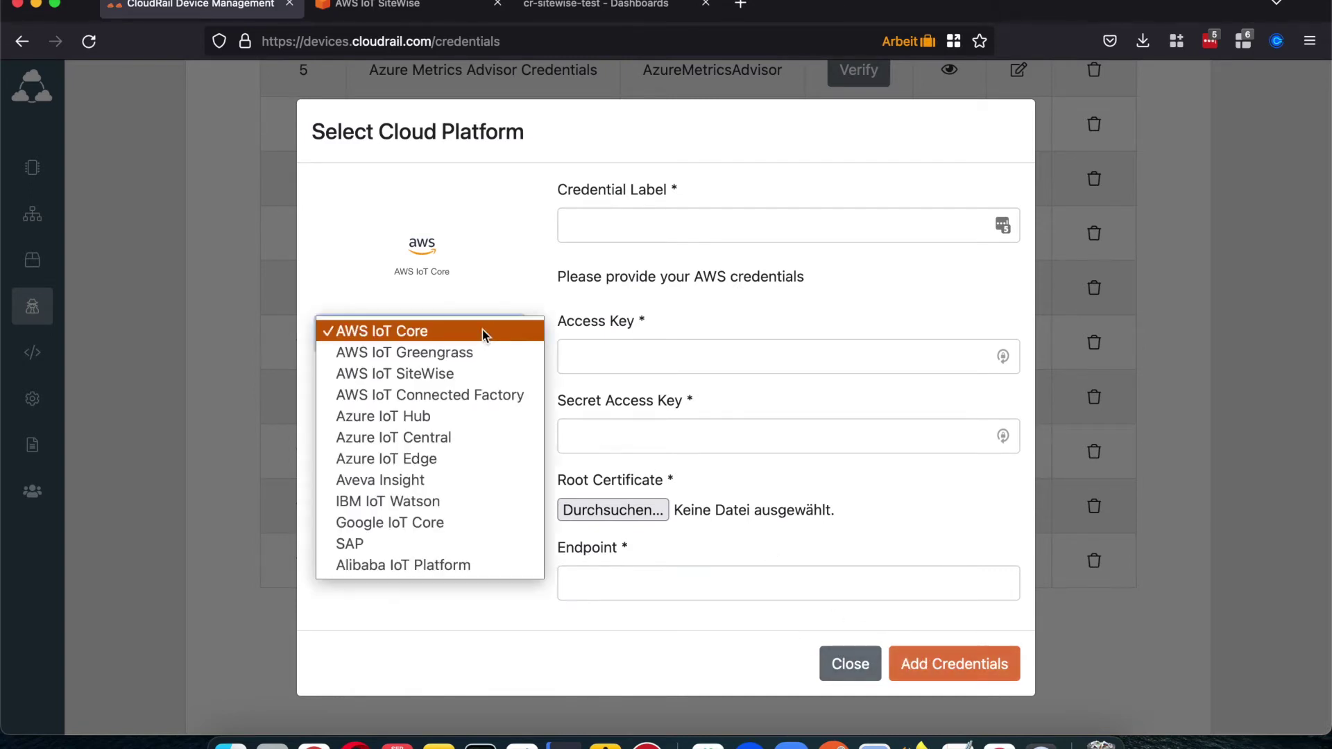
pyautogui.click(478, 372)
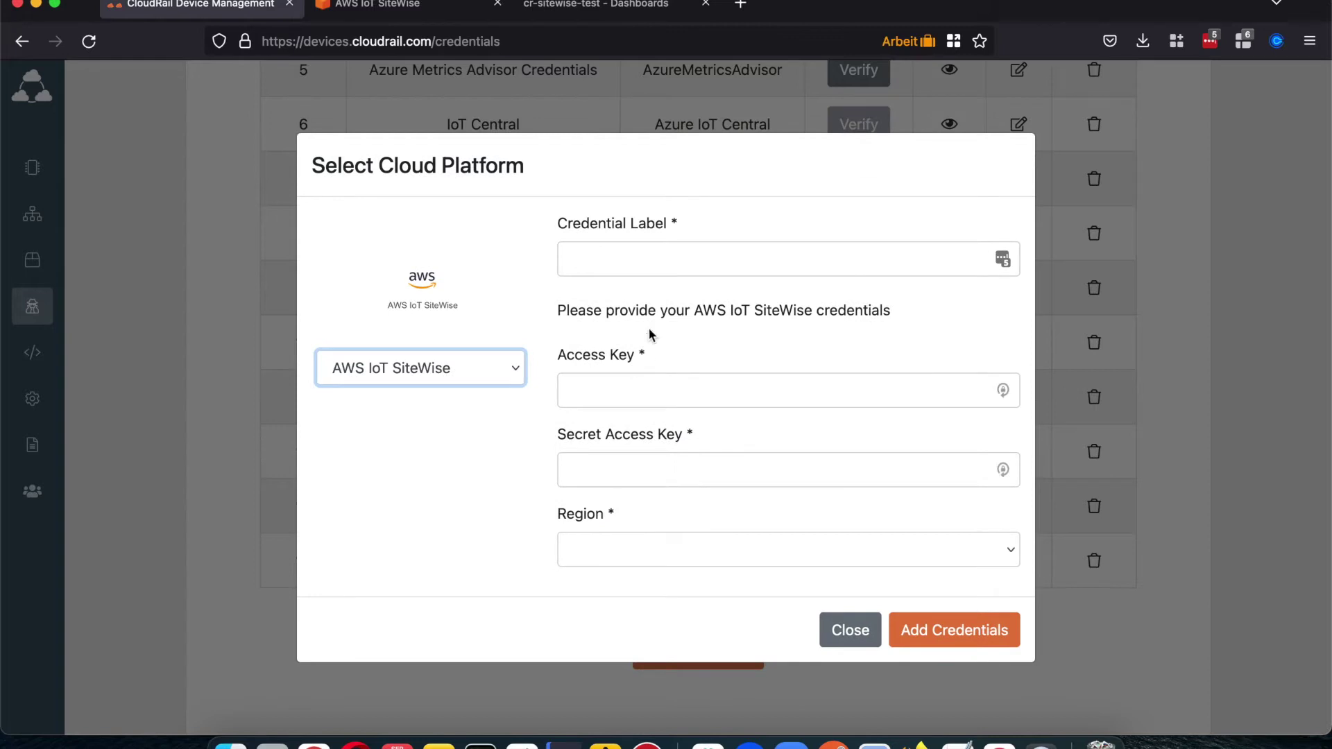
pyautogui.click(630, 256)
pyautogui.write('grgfwefewfwf')
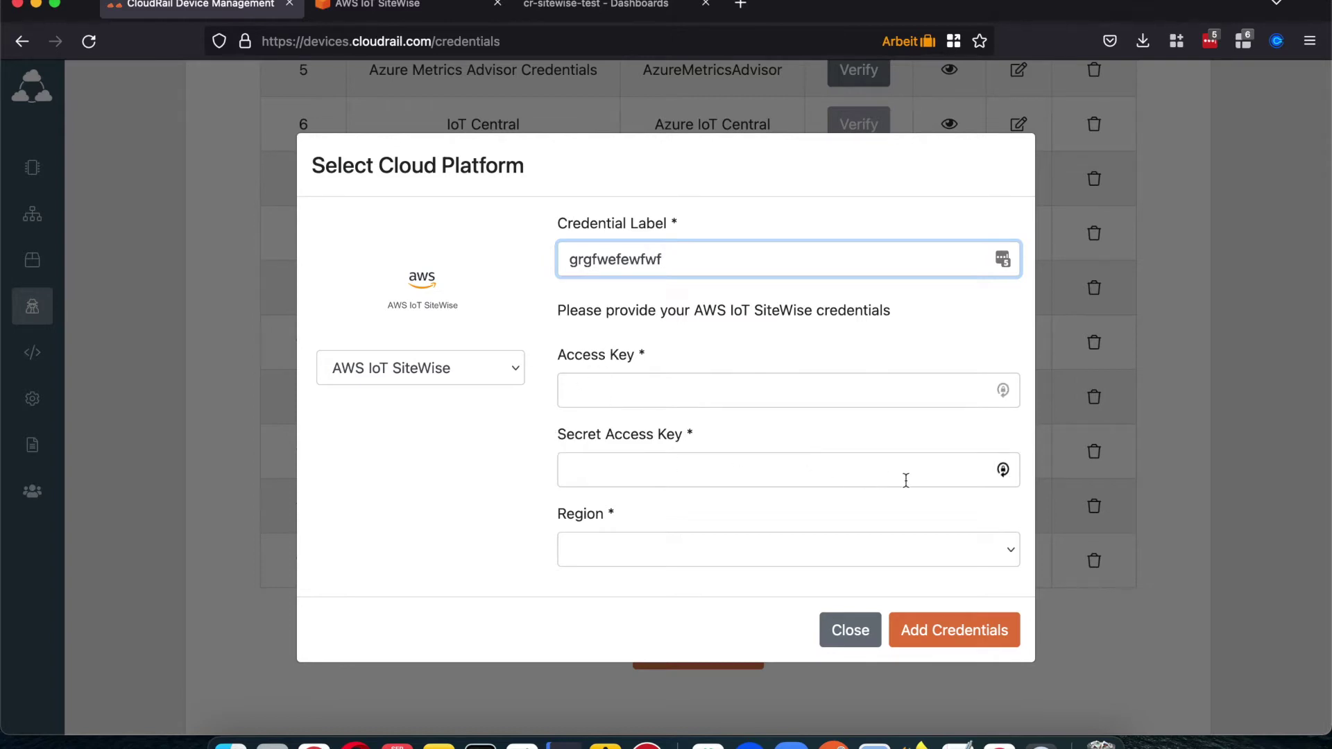
# Step: Set the credential region to Europe (Frankfurt) eu-central-1, then discard it and return to boxes
pyautogui.click(1009, 553)
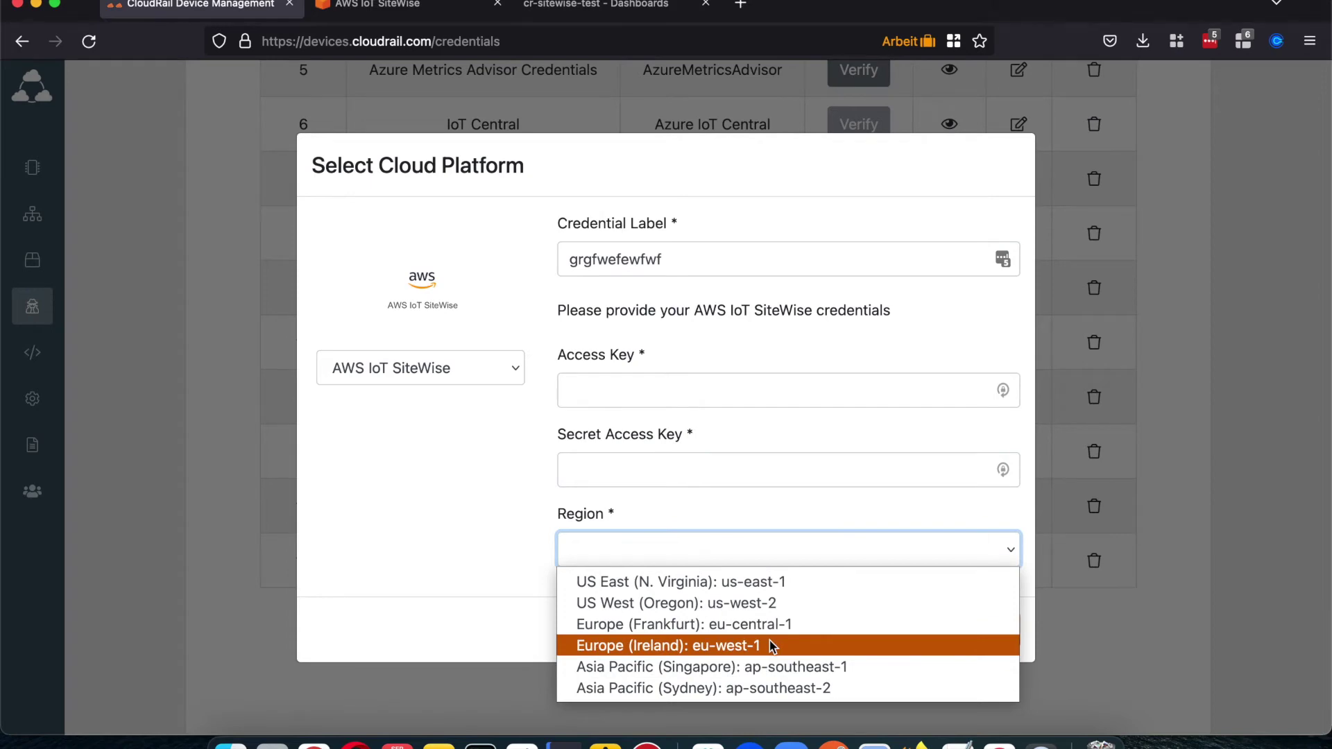
pyautogui.click(433, 539)
pyautogui.click(420, 10)
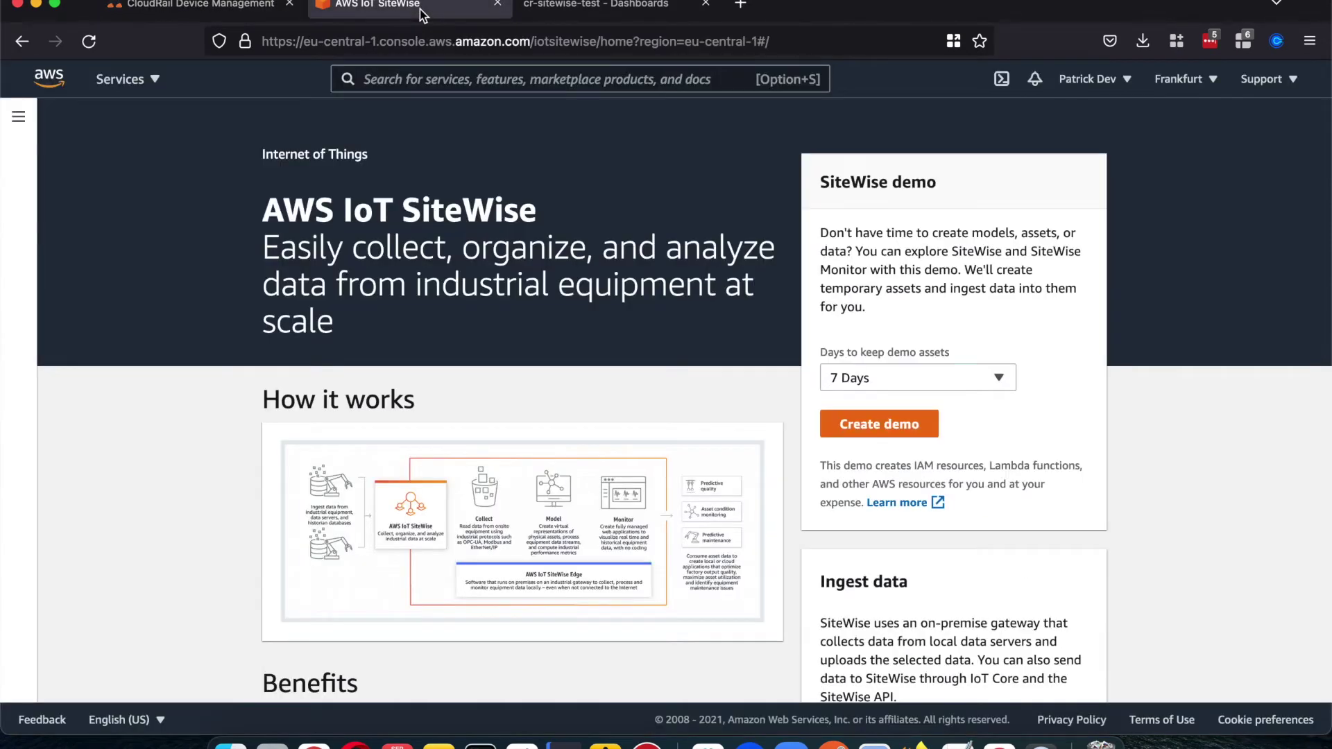
pyautogui.click(236, 8)
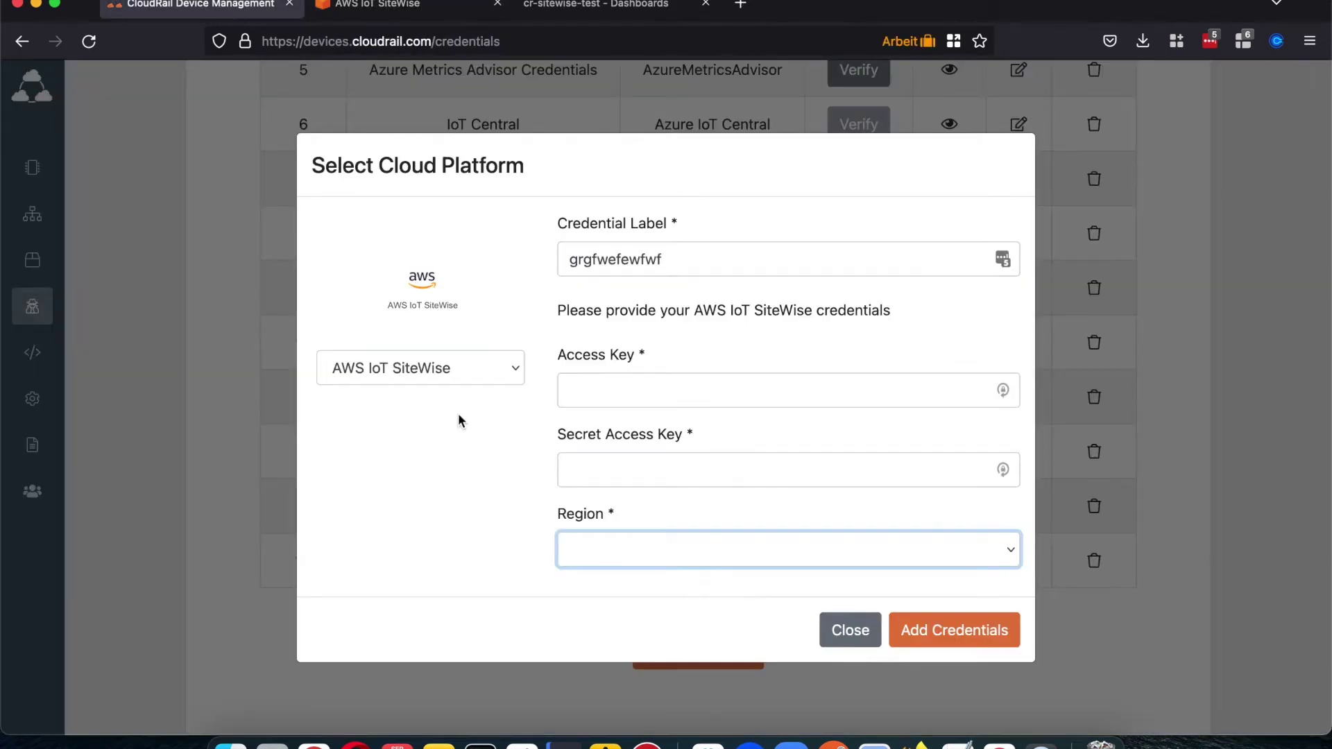
pyautogui.click(604, 539)
pyautogui.click(627, 638)
pyautogui.click(633, 551)
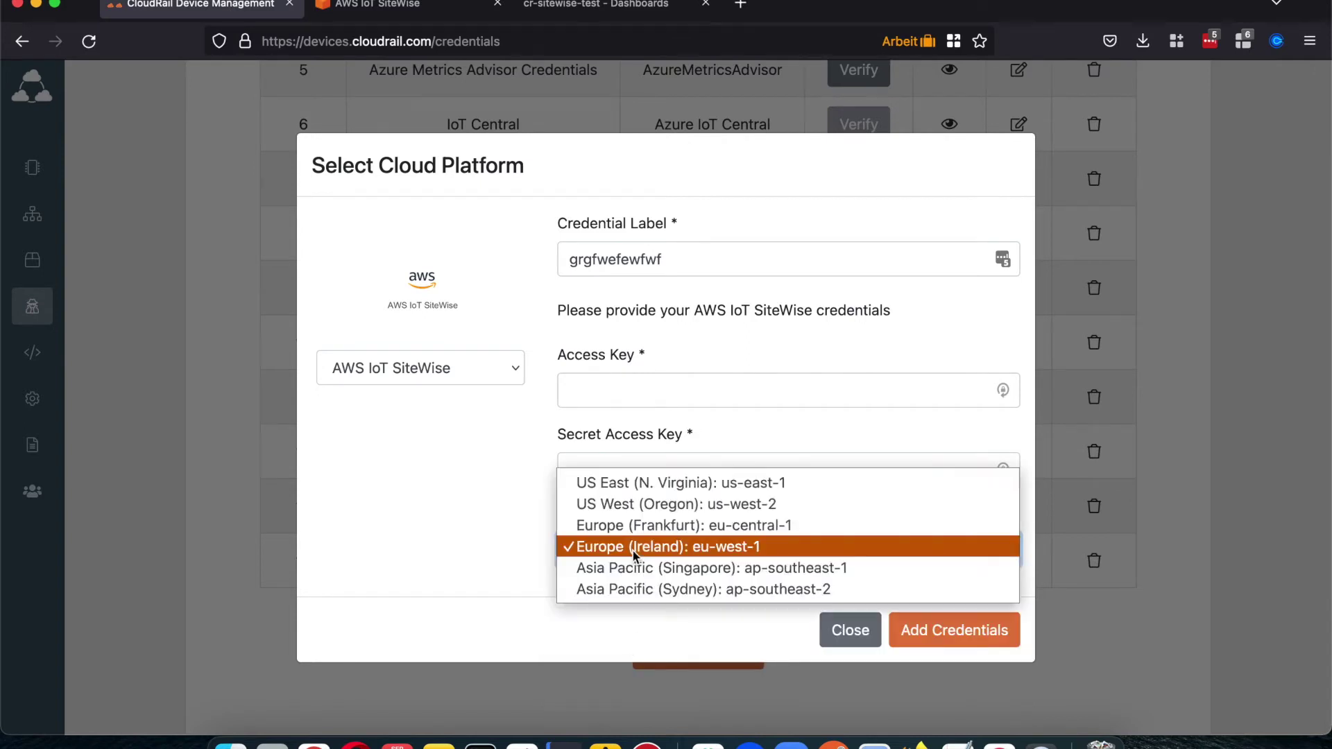
pyautogui.click(642, 525)
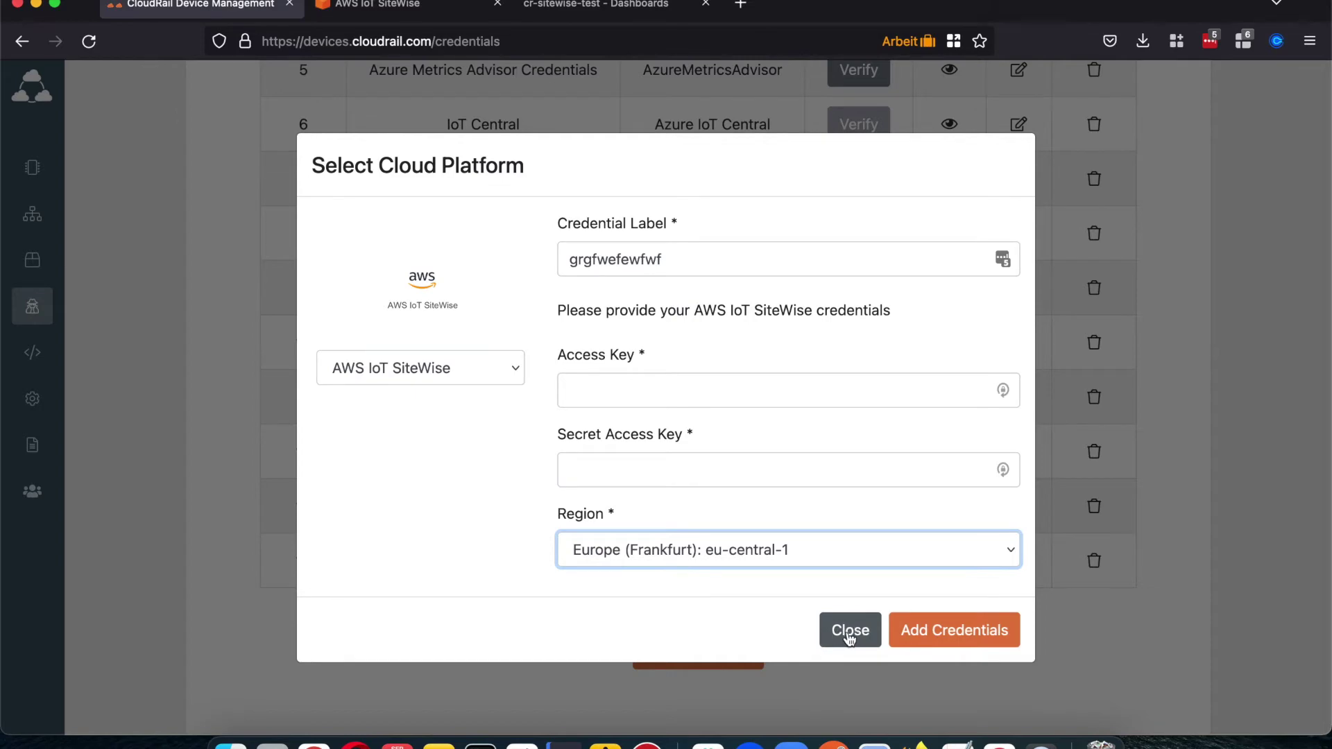
pyautogui.click(850, 635)
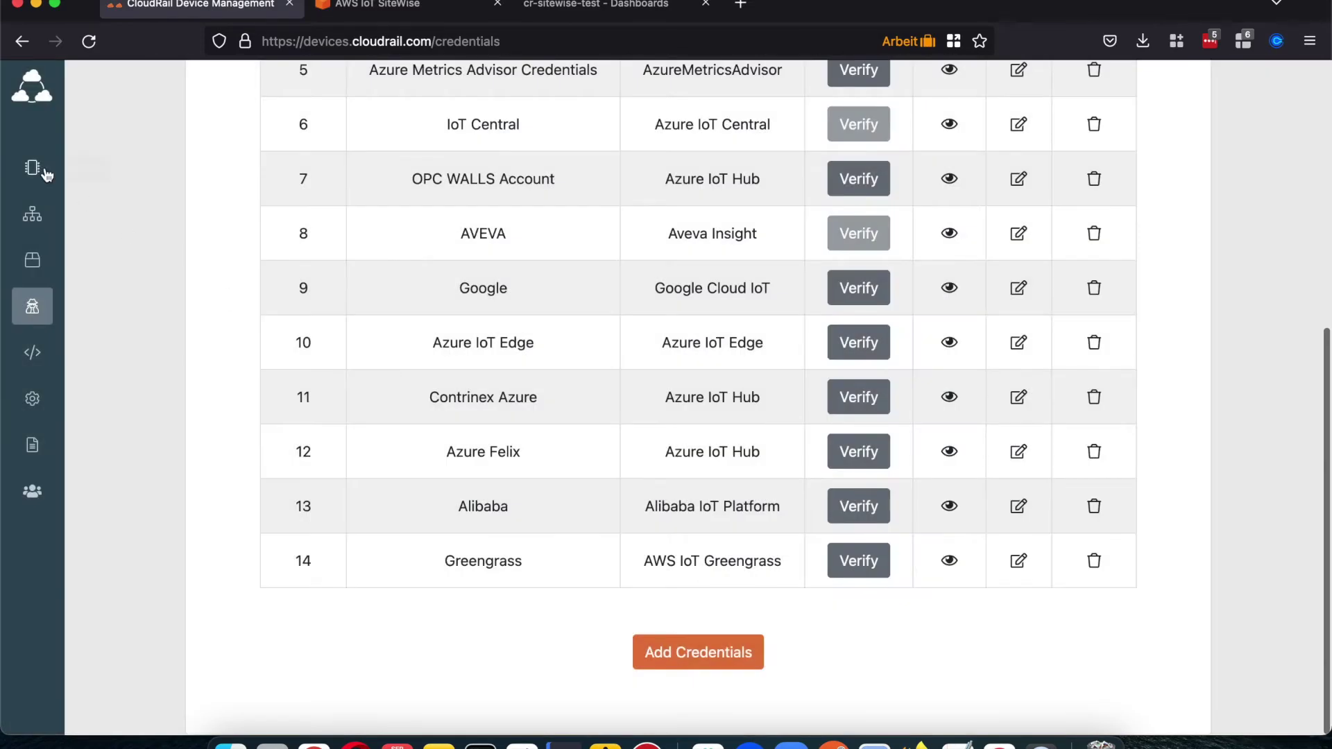
pyautogui.click(38, 170)
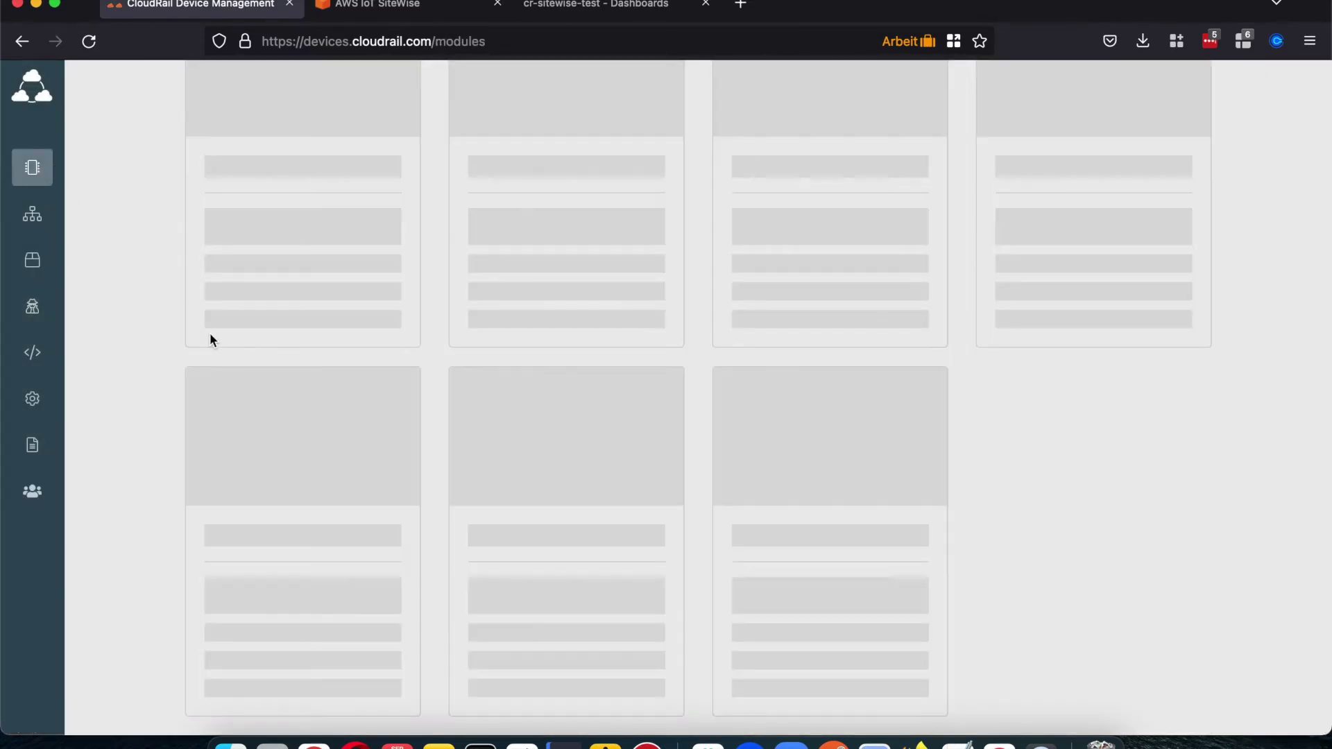
# Step: Start a new connection on the demo box using the brownfield Temperature sensor as source
pyautogui.scroll(-3, 219, 441)
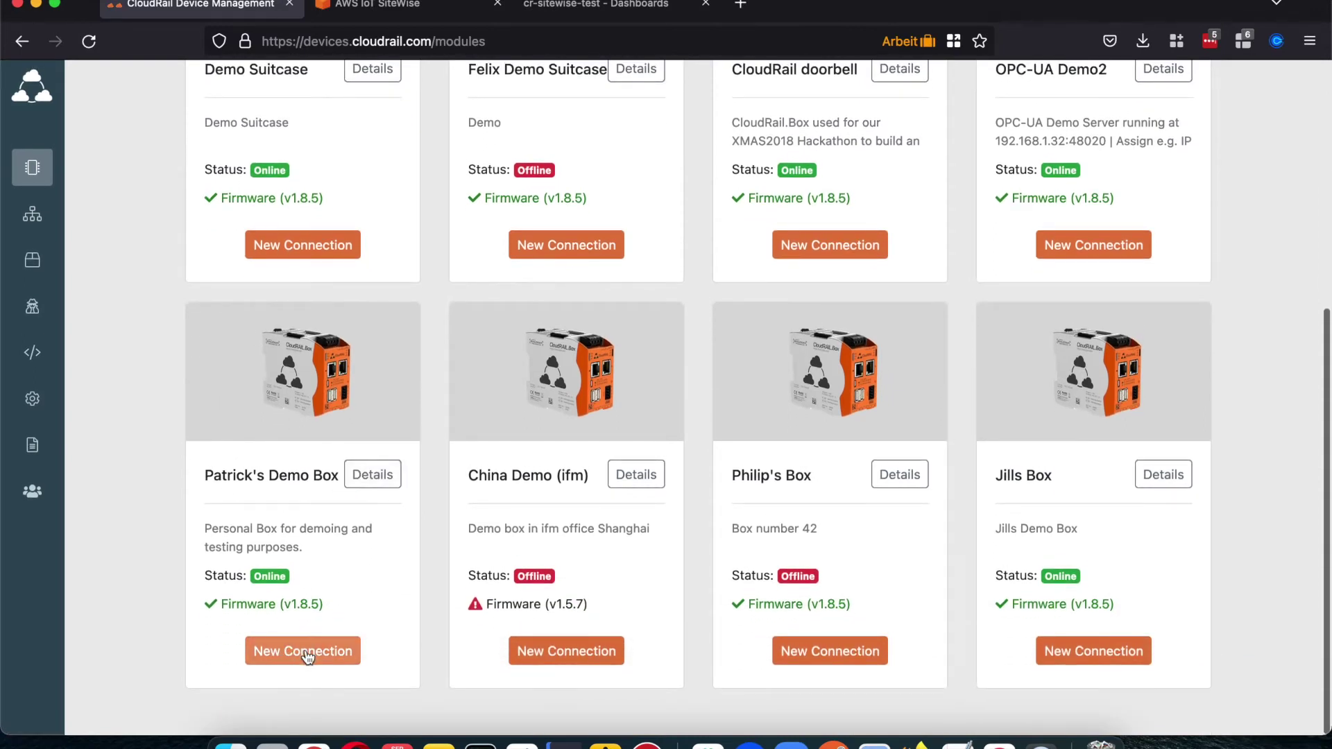
pyautogui.click(307, 657)
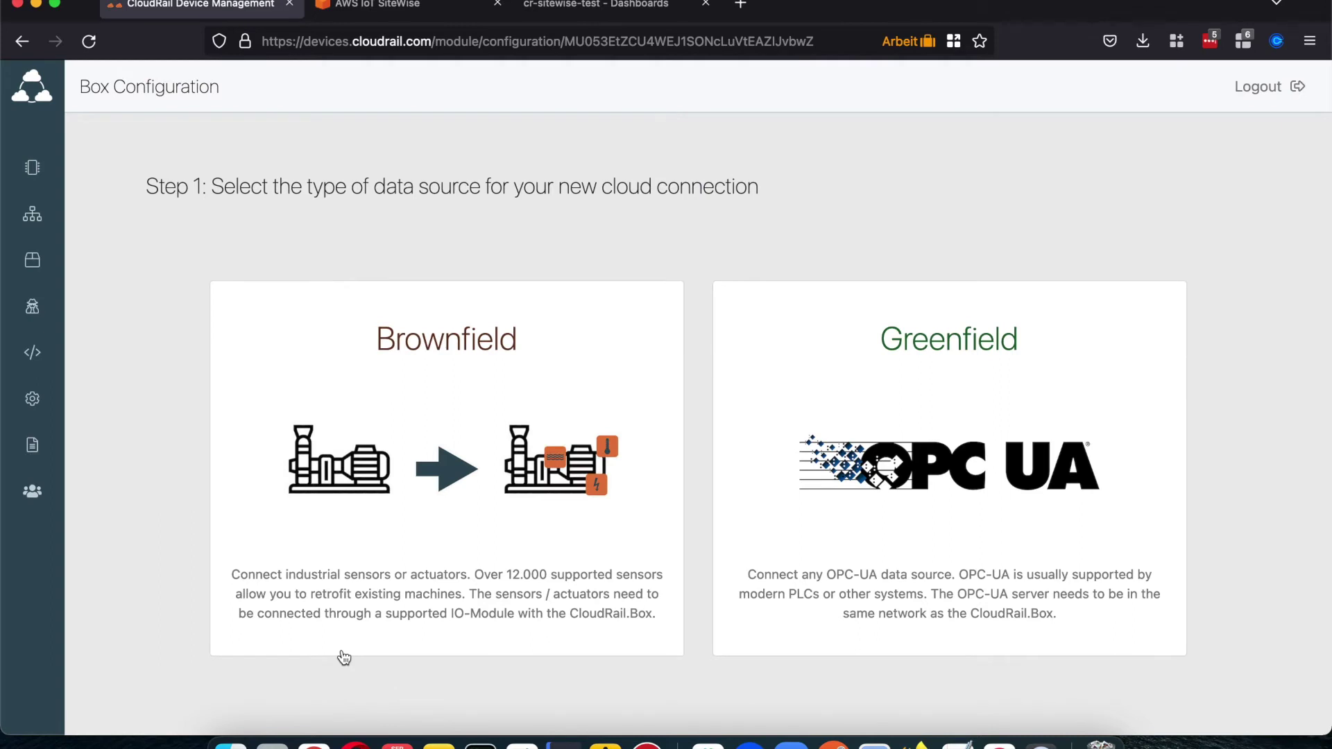
pyautogui.click(561, 373)
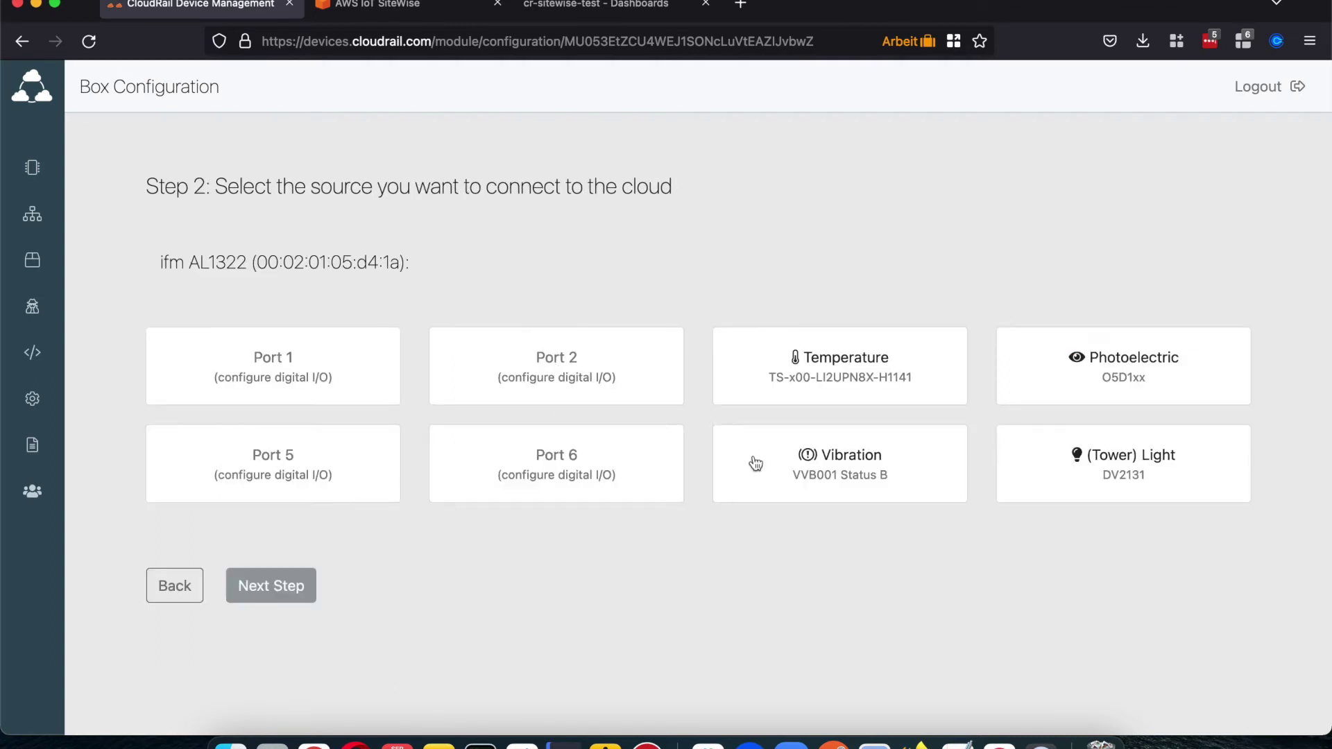
pyautogui.click(815, 360)
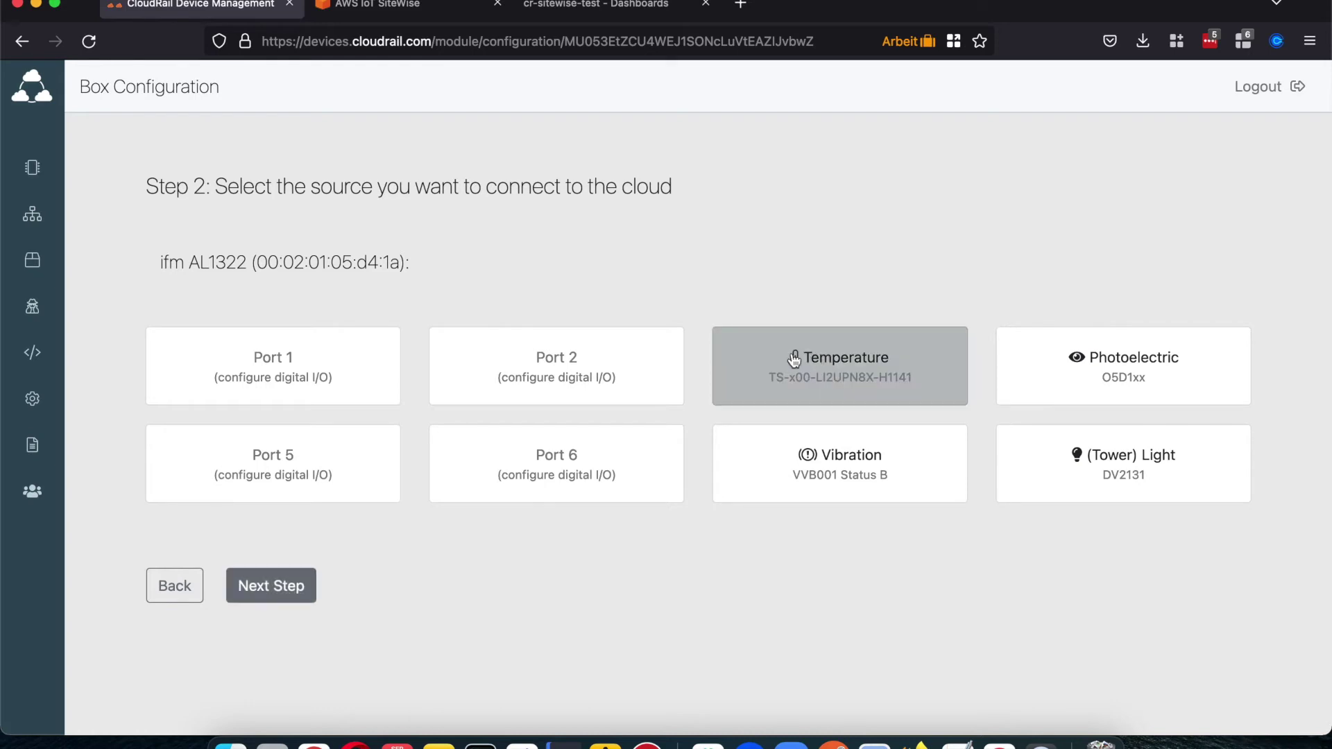
pyautogui.click(294, 587)
# Step: Have the connection send Temperature data at a fixed millisecond interval
pyautogui.click(290, 454)
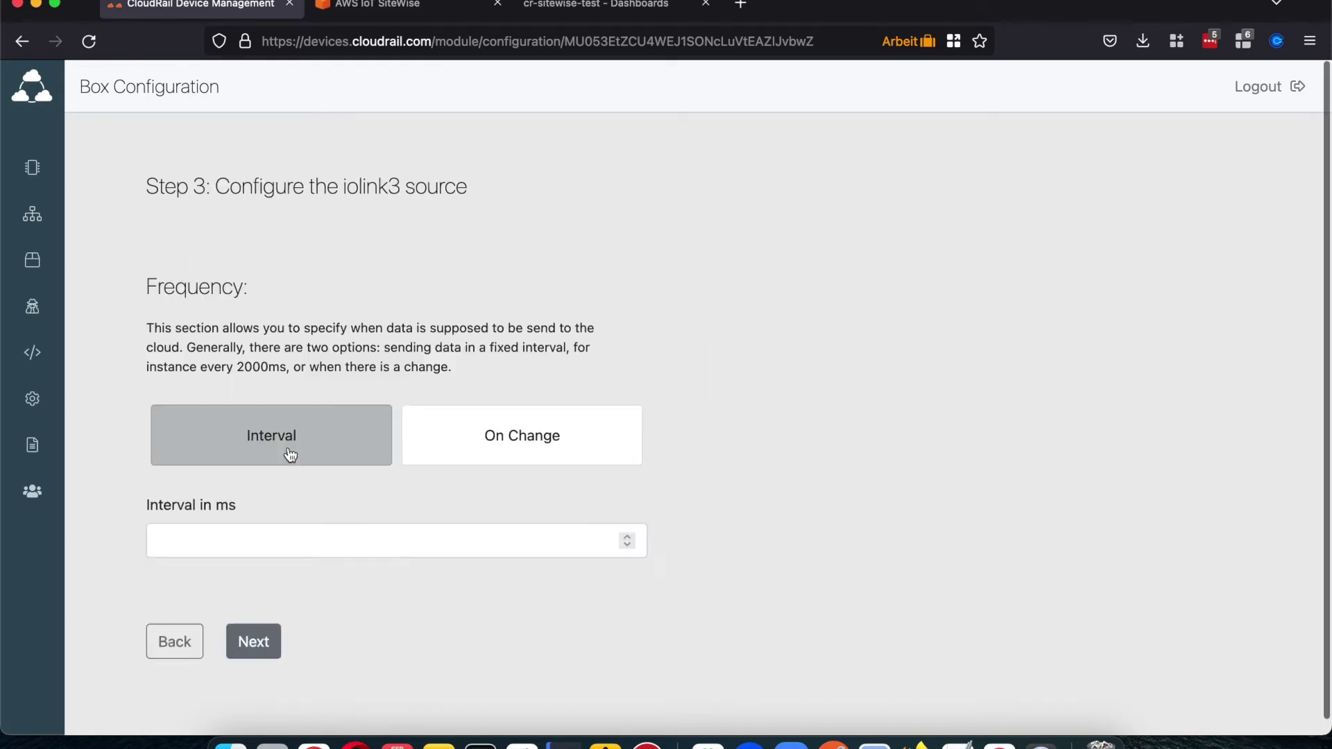
pyautogui.click(245, 542)
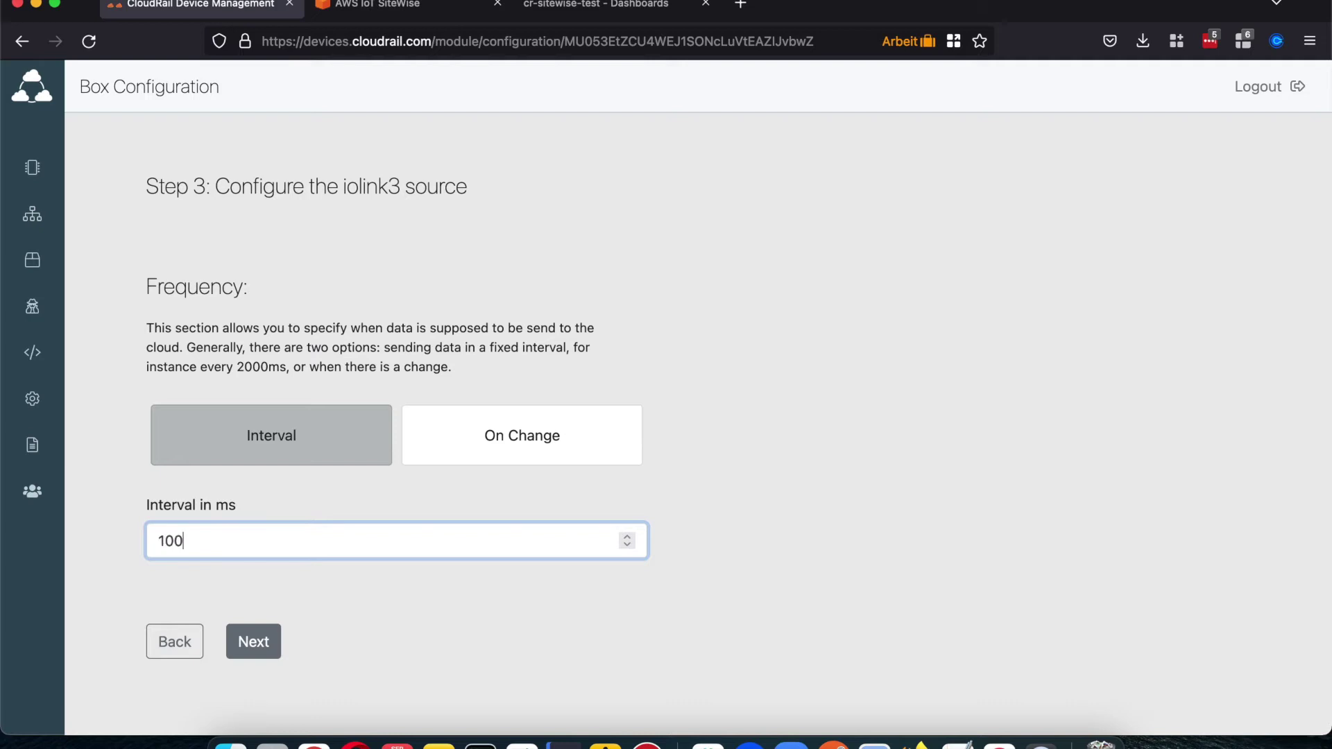
pyautogui.click(256, 651)
pyautogui.scroll(-1, 785, 535)
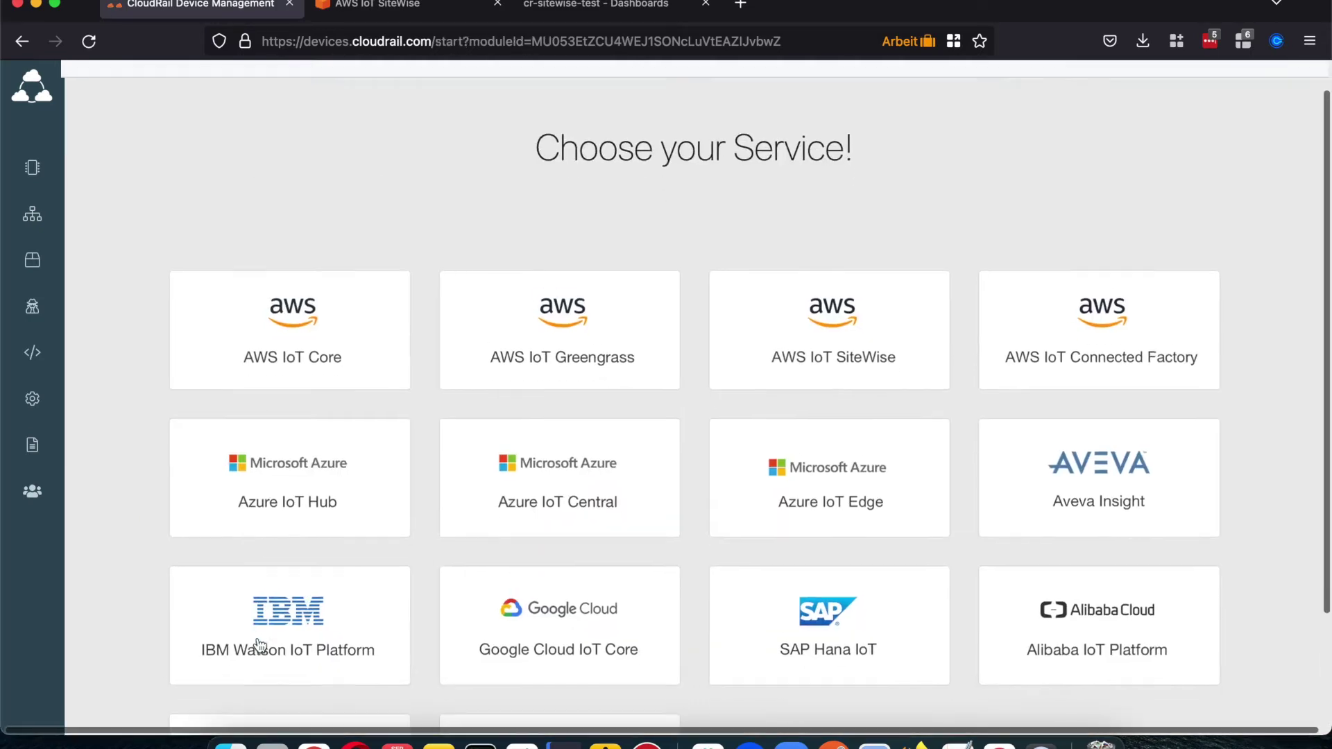
# Step: Create an AWS IoT SiteWise device named TestSiteWise
pyautogui.click(821, 344)
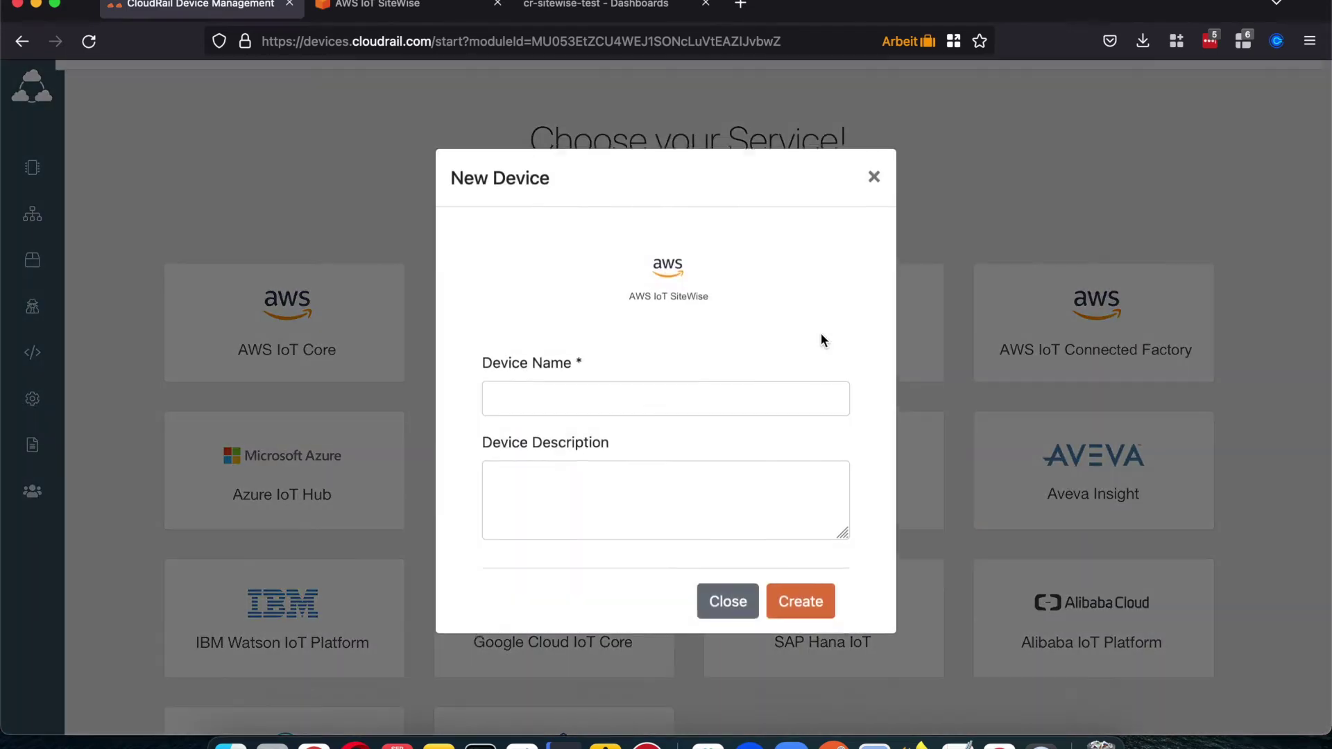
pyautogui.write('TestSite')
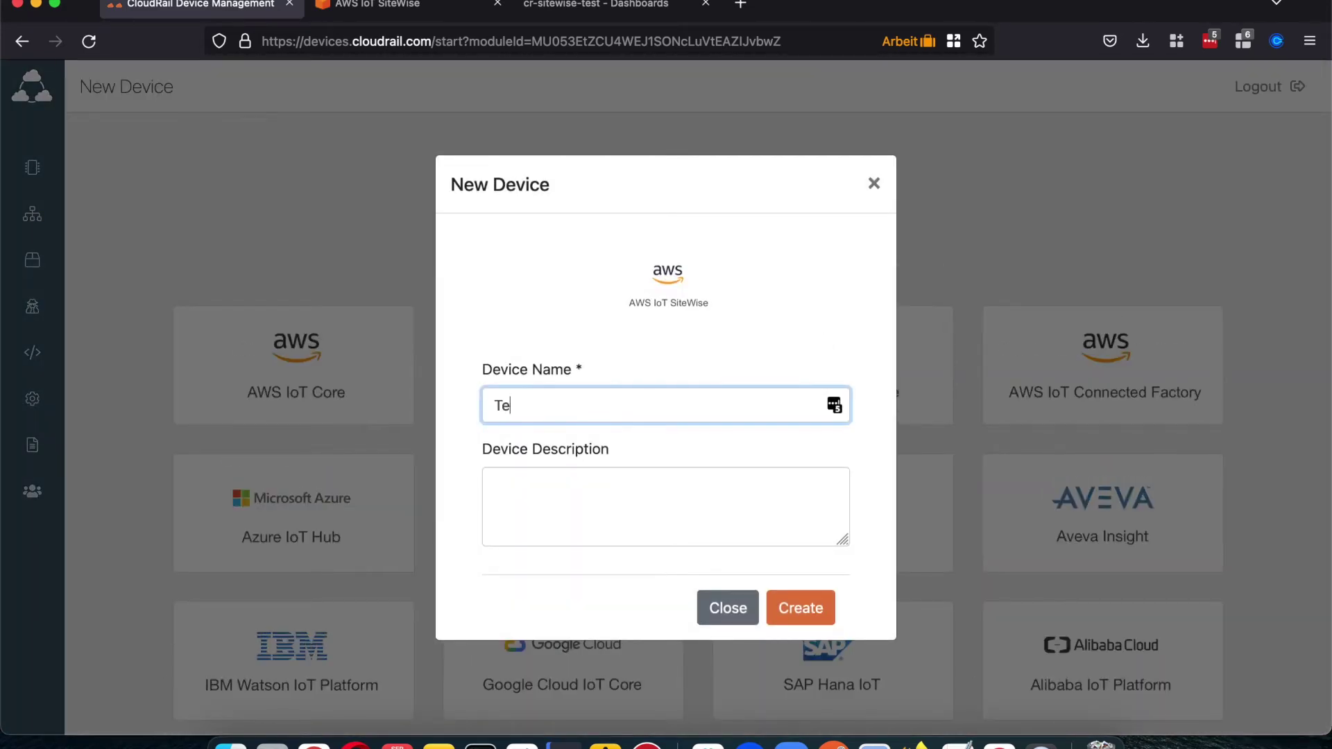
pyautogui.write('Wise')
pyautogui.click(804, 608)
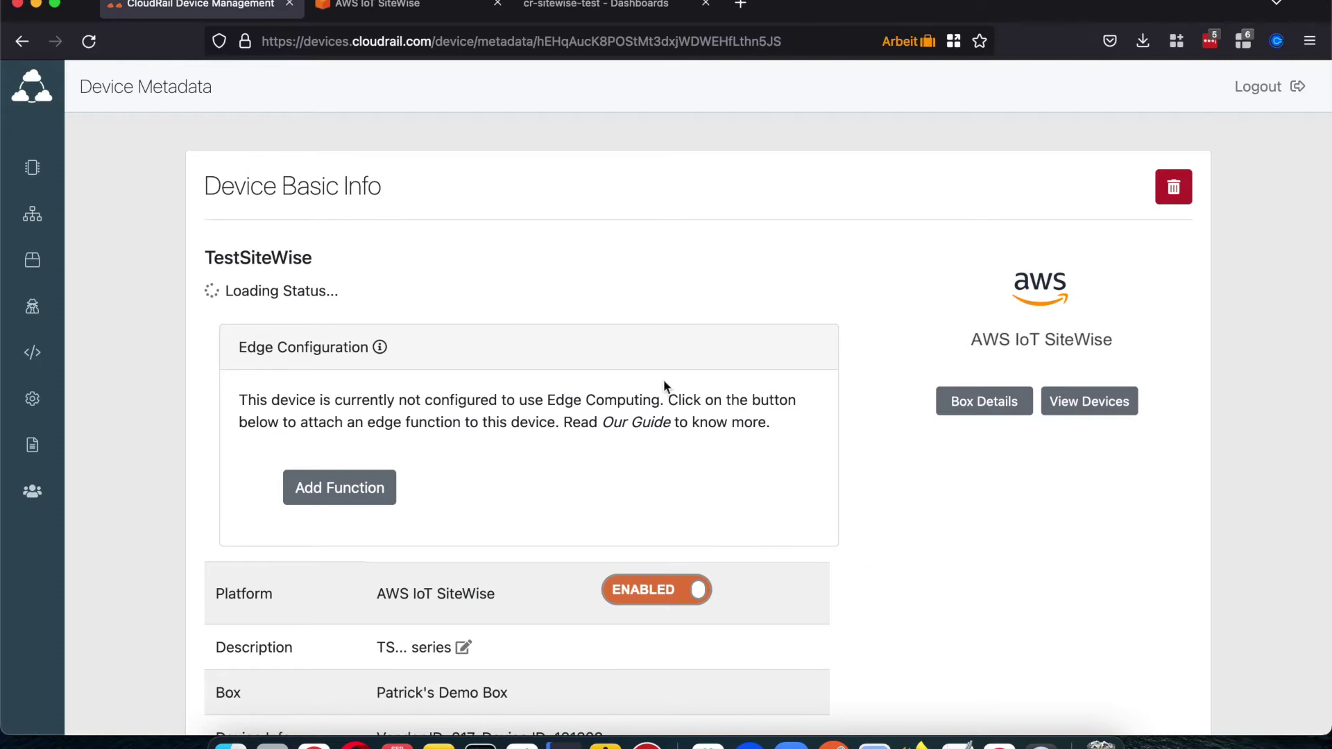
# Step: In SiteWise Models, open TS-x00-LI2UPN8X-H1141_read and view its measurement definitions
pyautogui.click(404, 10)
pyautogui.click(19, 116)
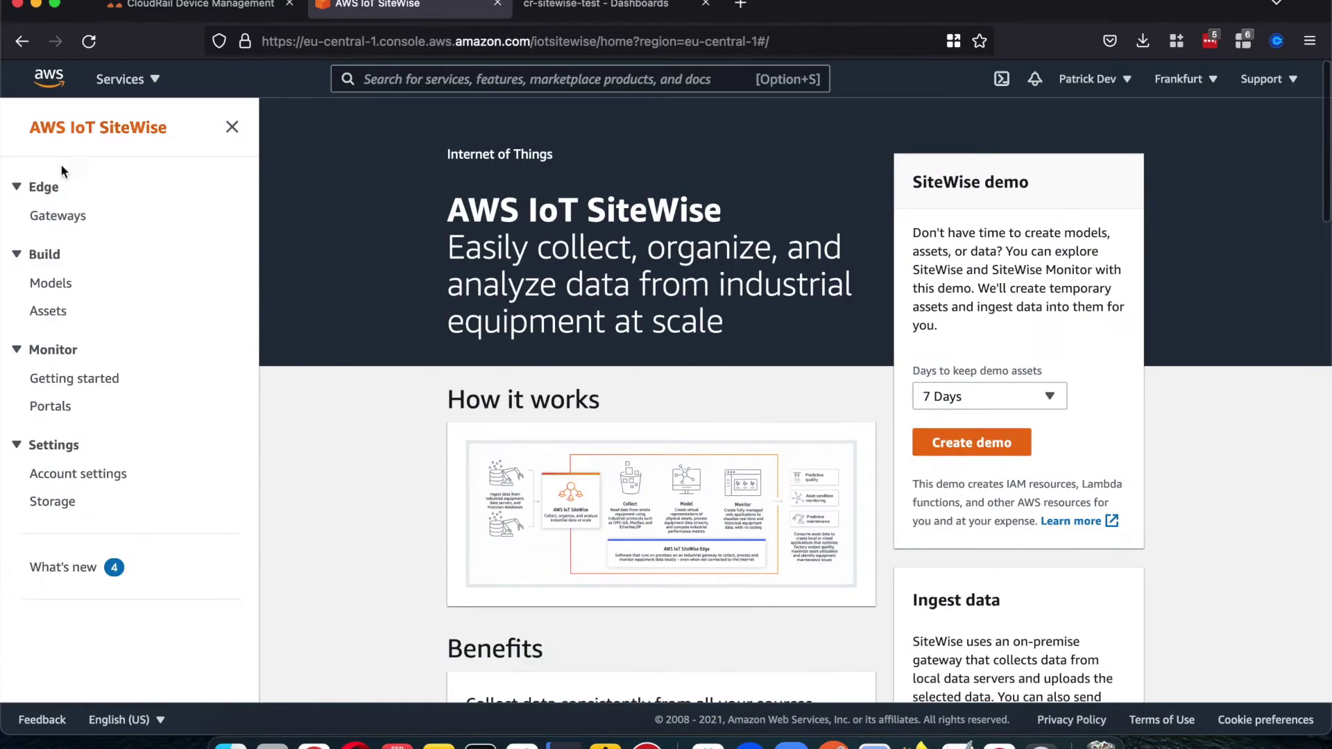
pyautogui.click(61, 285)
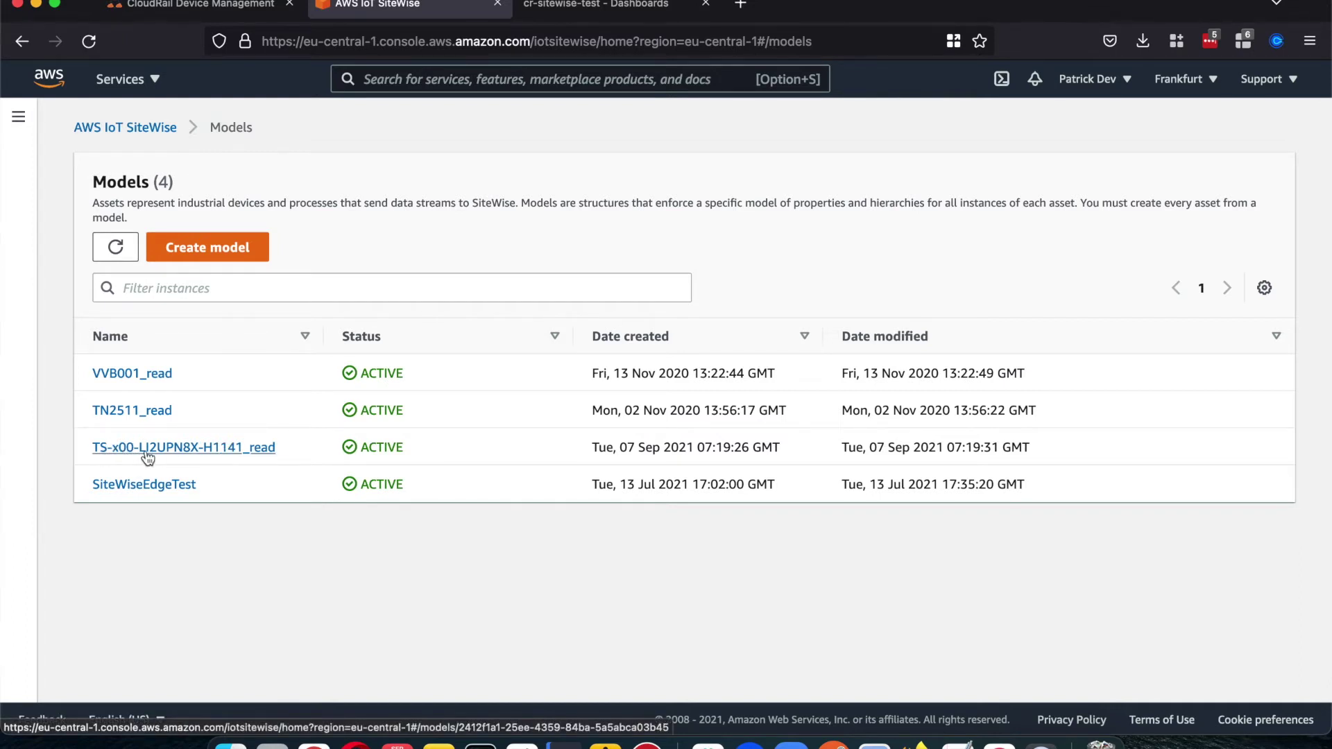
pyautogui.click(208, 449)
pyautogui.scroll(-3, 416, 396)
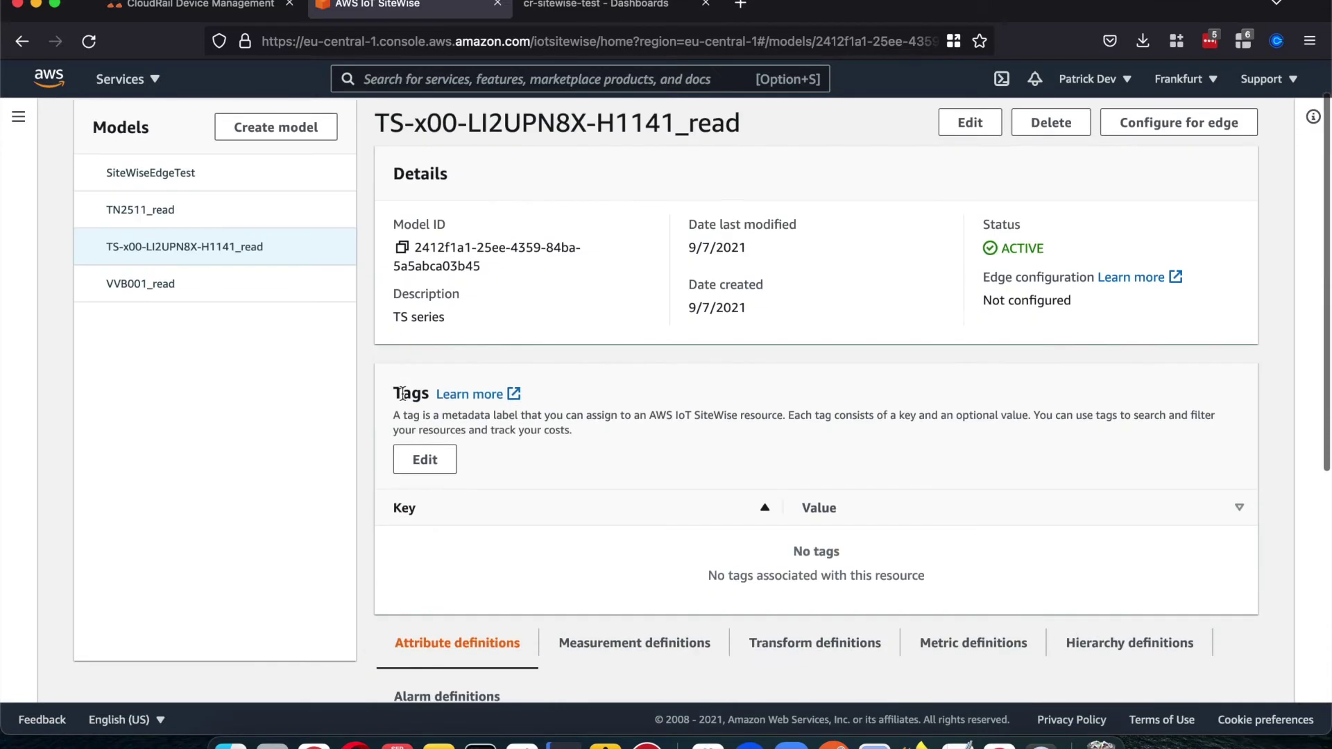
pyautogui.scroll(-5, 512, 368)
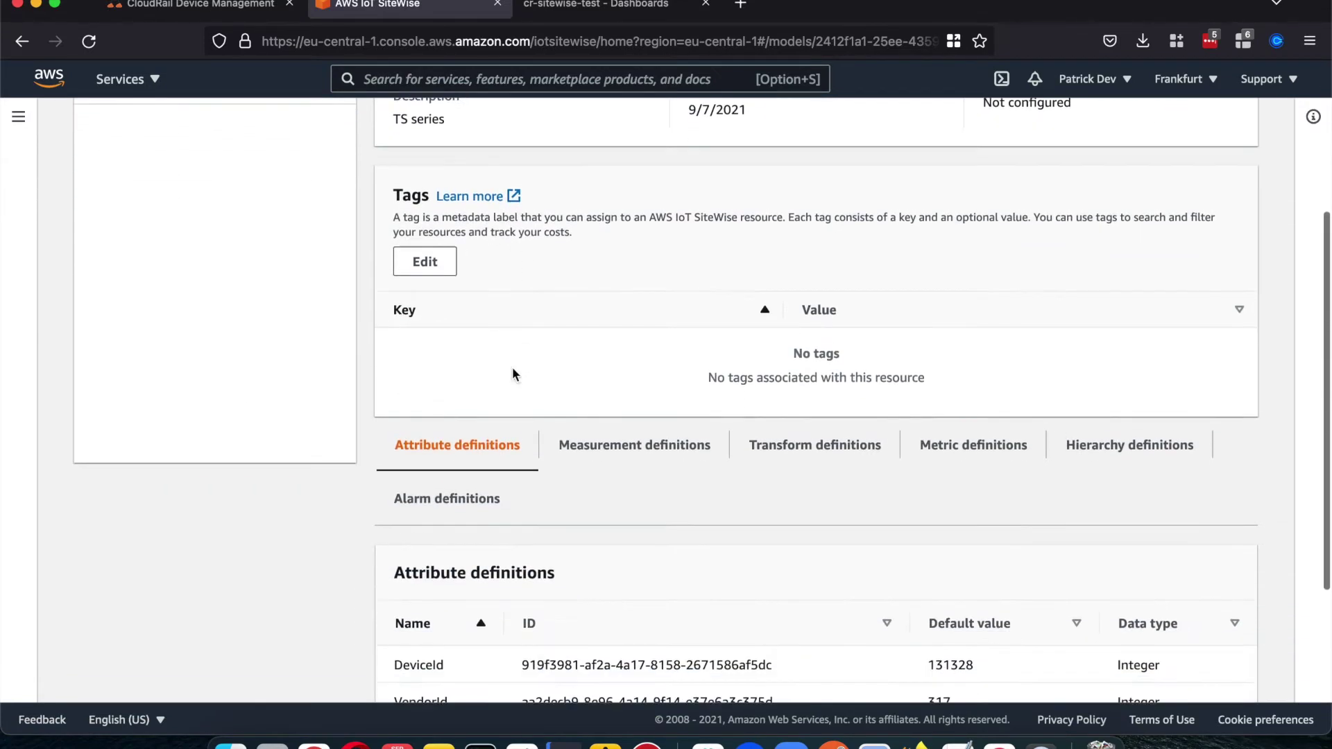
pyautogui.click(615, 308)
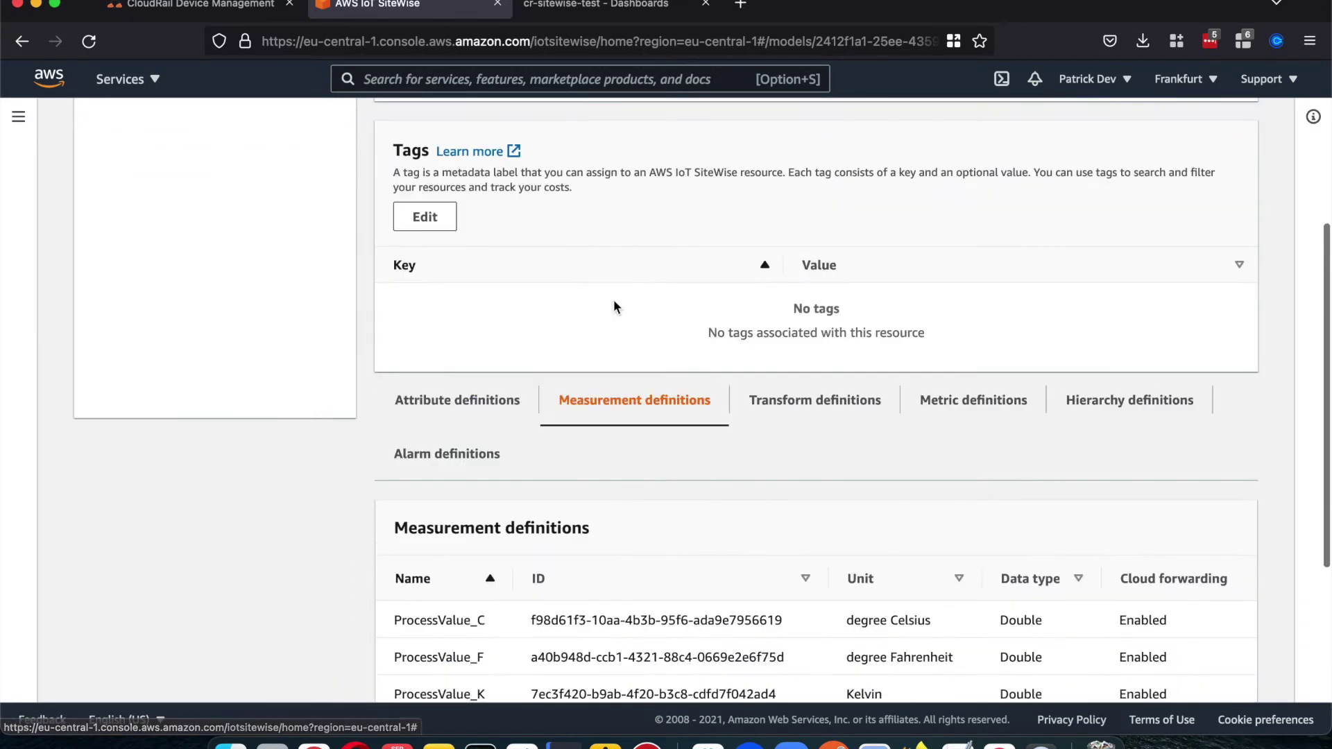
pyautogui.scroll(-5, 613, 308)
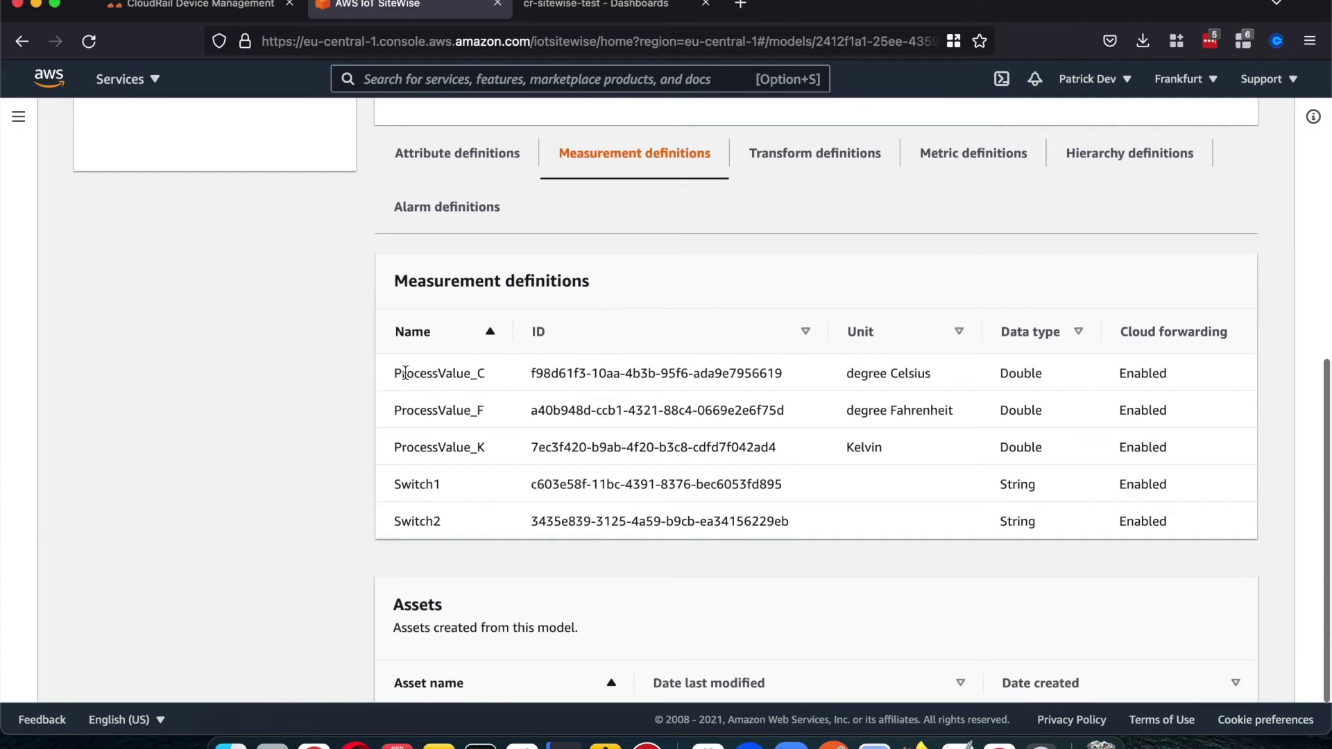
pyautogui.click(235, 10)
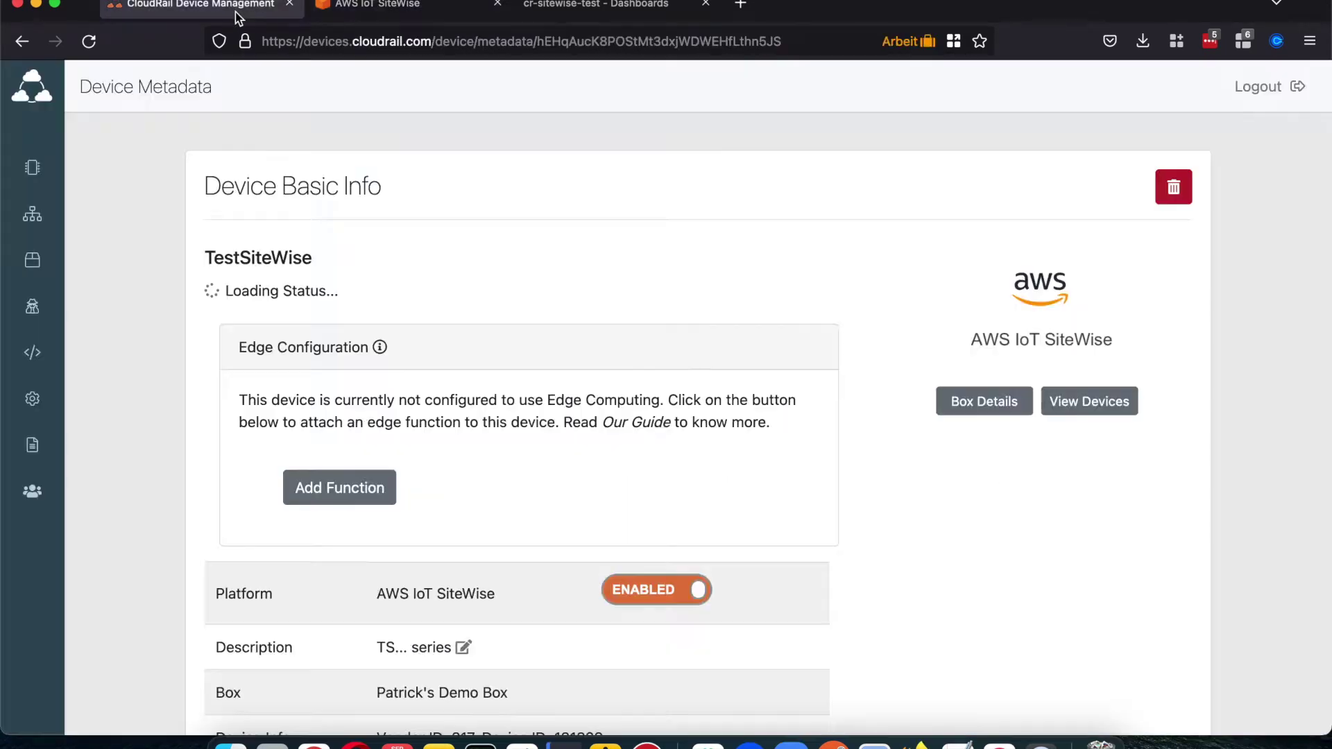
pyautogui.scroll(-10, 364, 400)
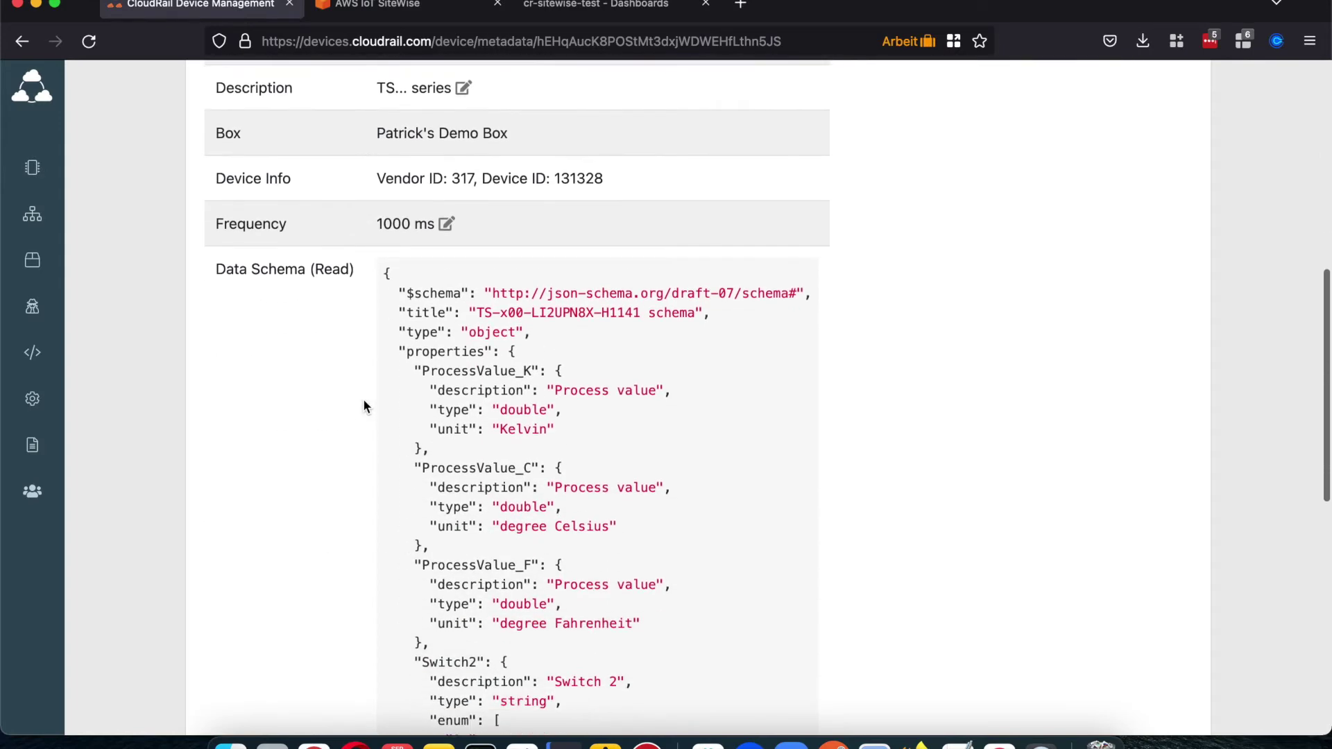
pyautogui.scroll(-2, 363, 401)
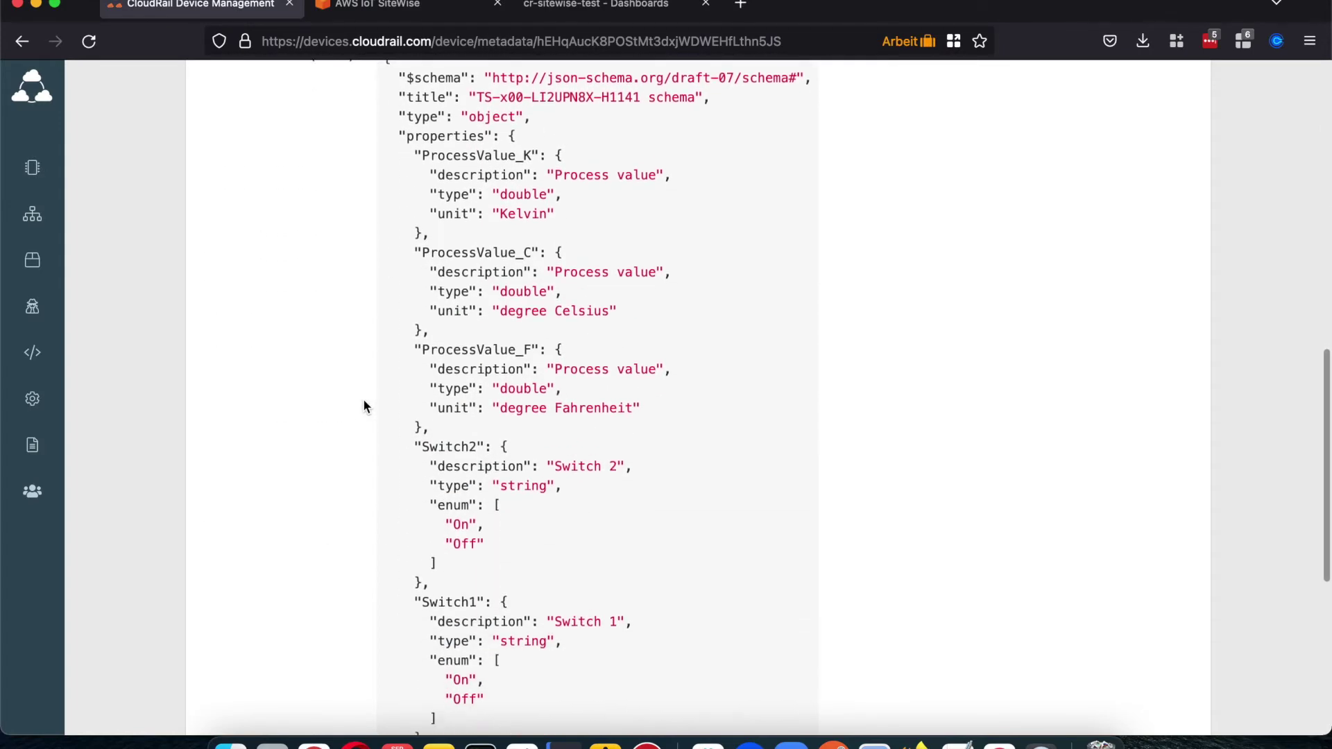
pyautogui.scroll(-5, 363, 401)
pyautogui.scroll(6, 364, 401)
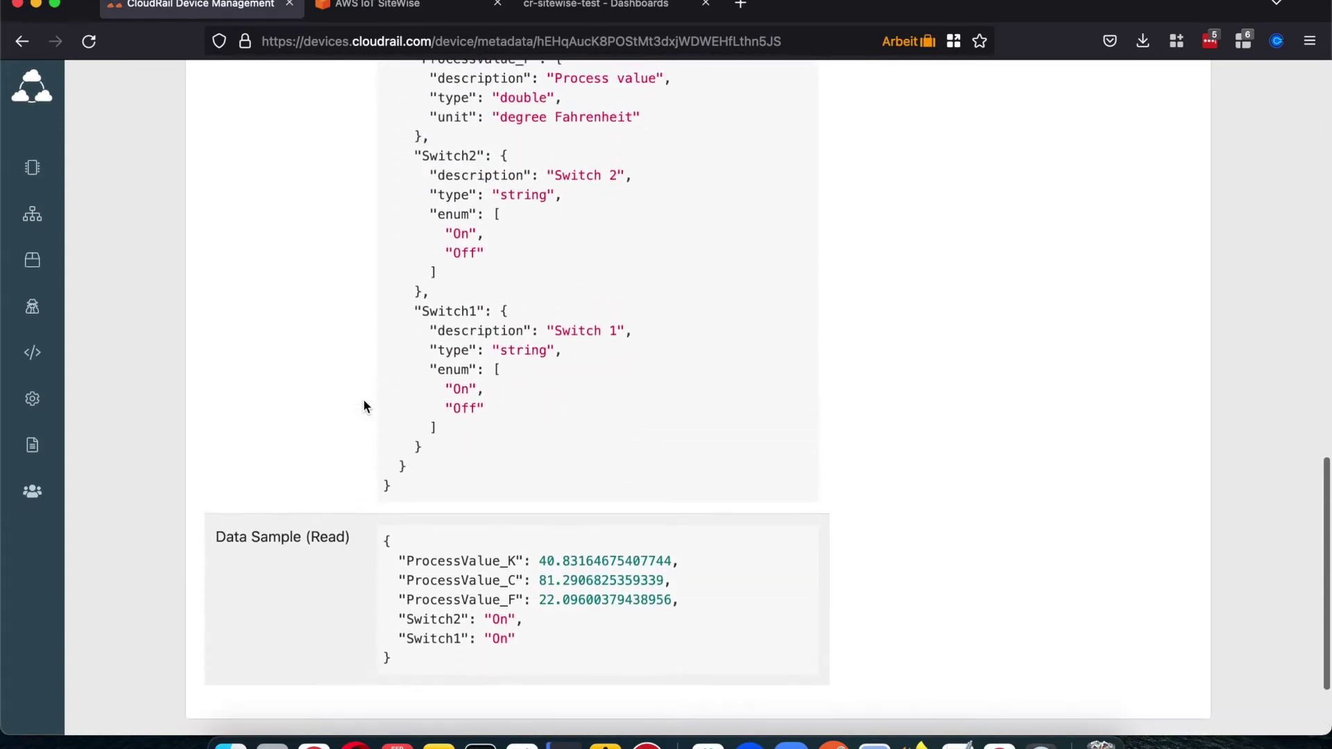
pyautogui.scroll(7, 363, 406)
# Step: Back in the SiteWise console, scroll the model page down to its TestSiteWise asset
pyautogui.click(418, 12)
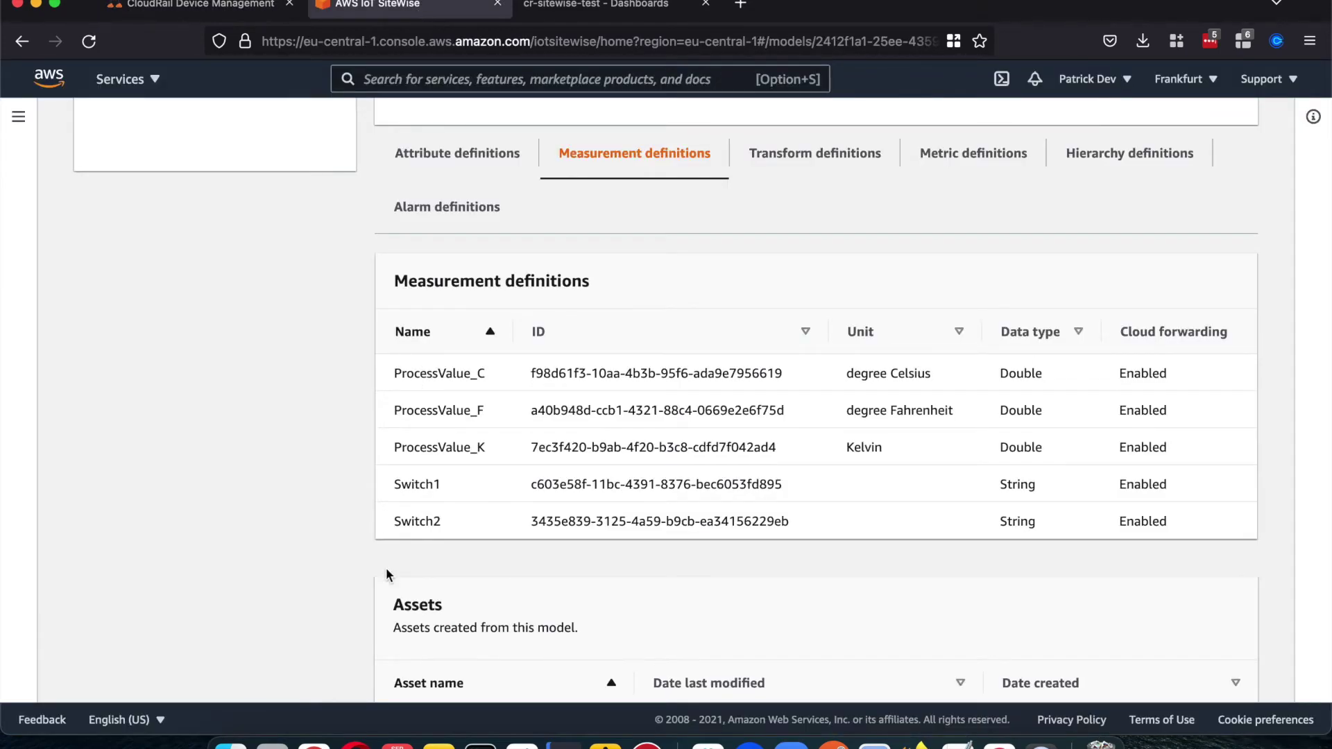
pyautogui.scroll(-2, 385, 567)
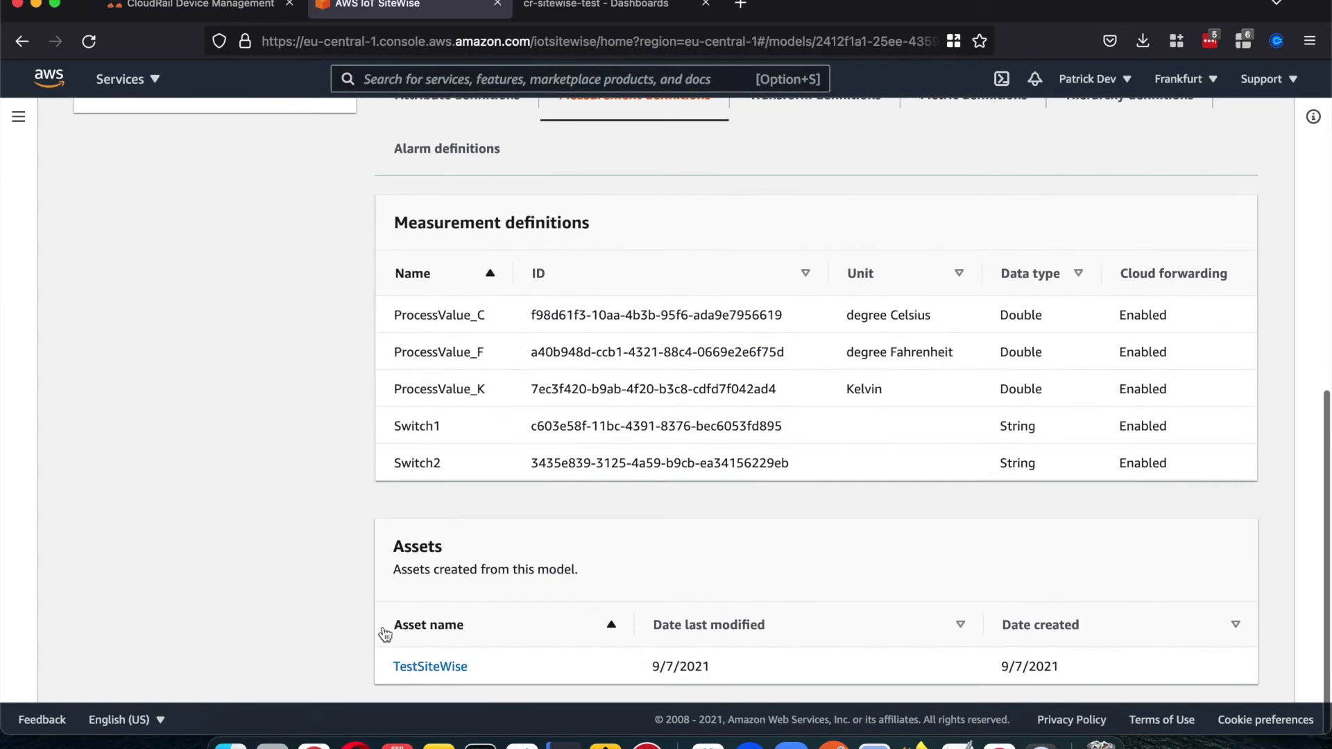
# Step: Open the TestSiteWise asset and inspect its measurements' latest values, including ProcessValue_C
pyautogui.click(438, 669)
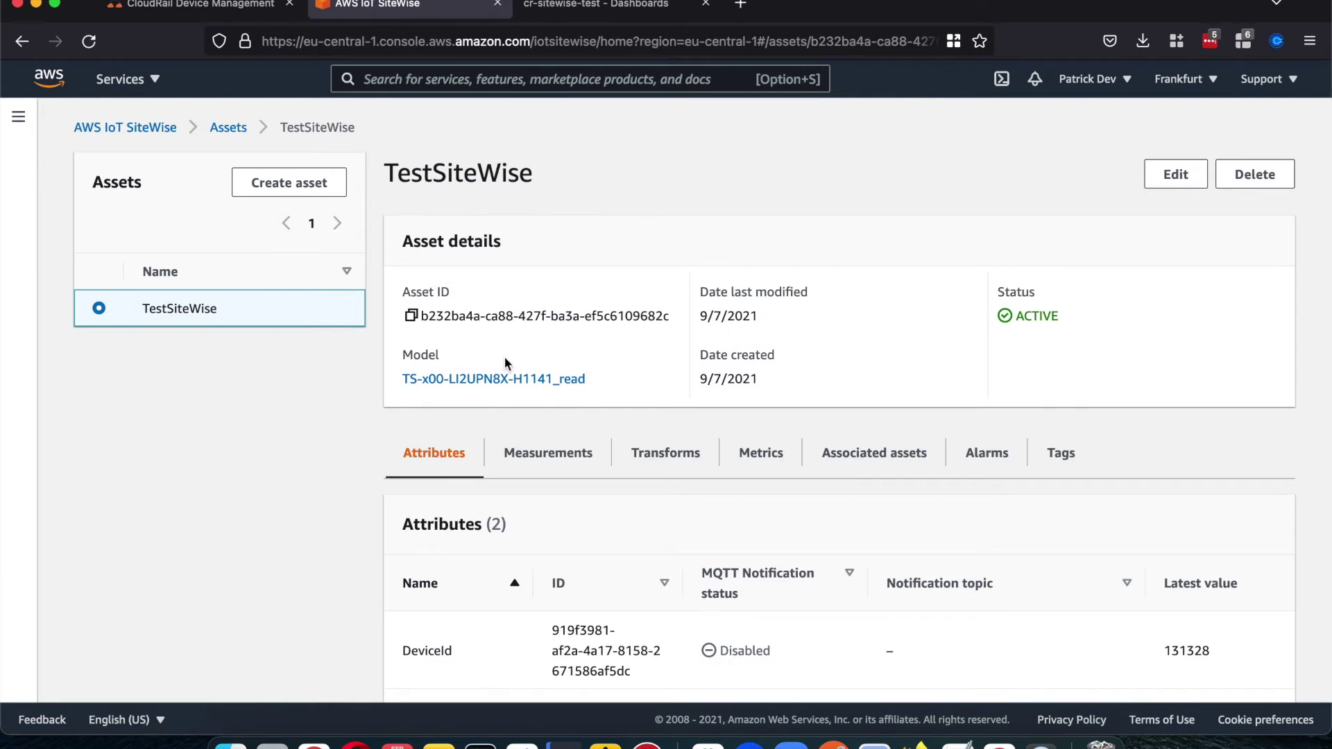
pyautogui.scroll(-3, 505, 360)
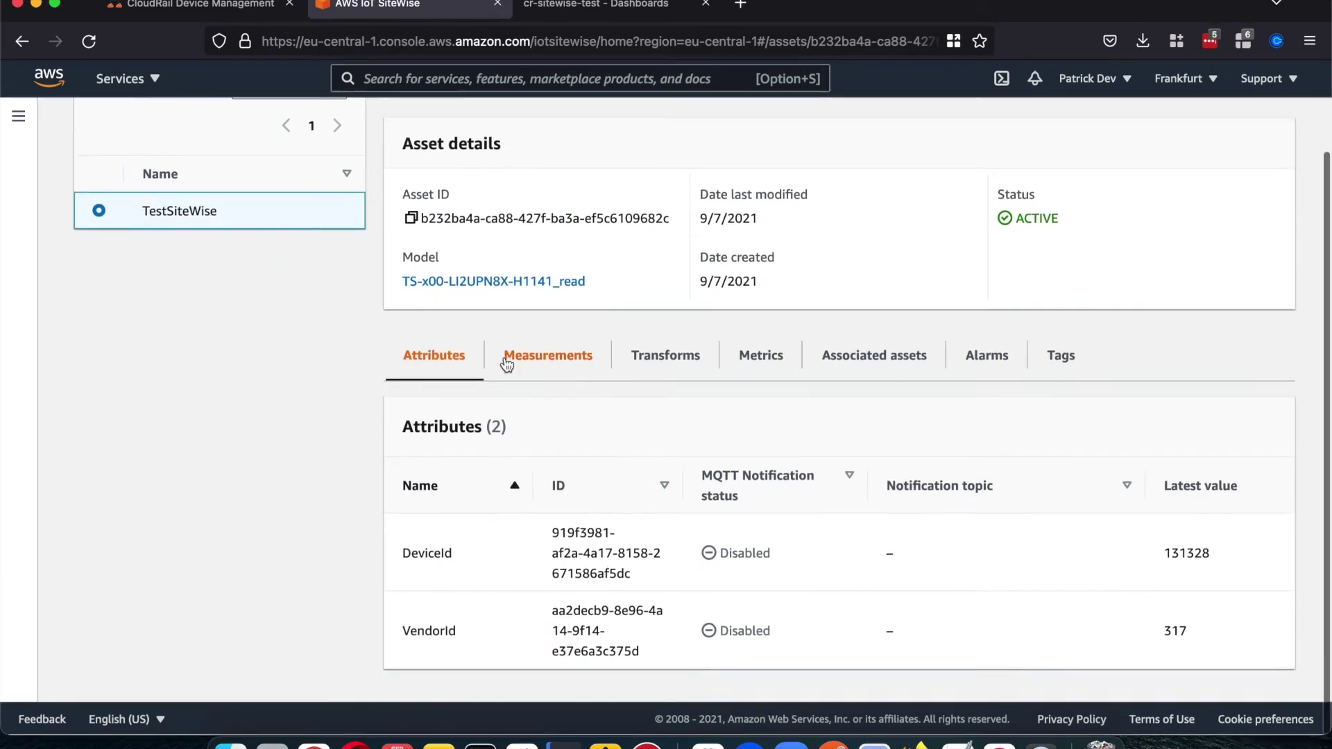
pyautogui.click(543, 363)
pyautogui.scroll(-5, 541, 358)
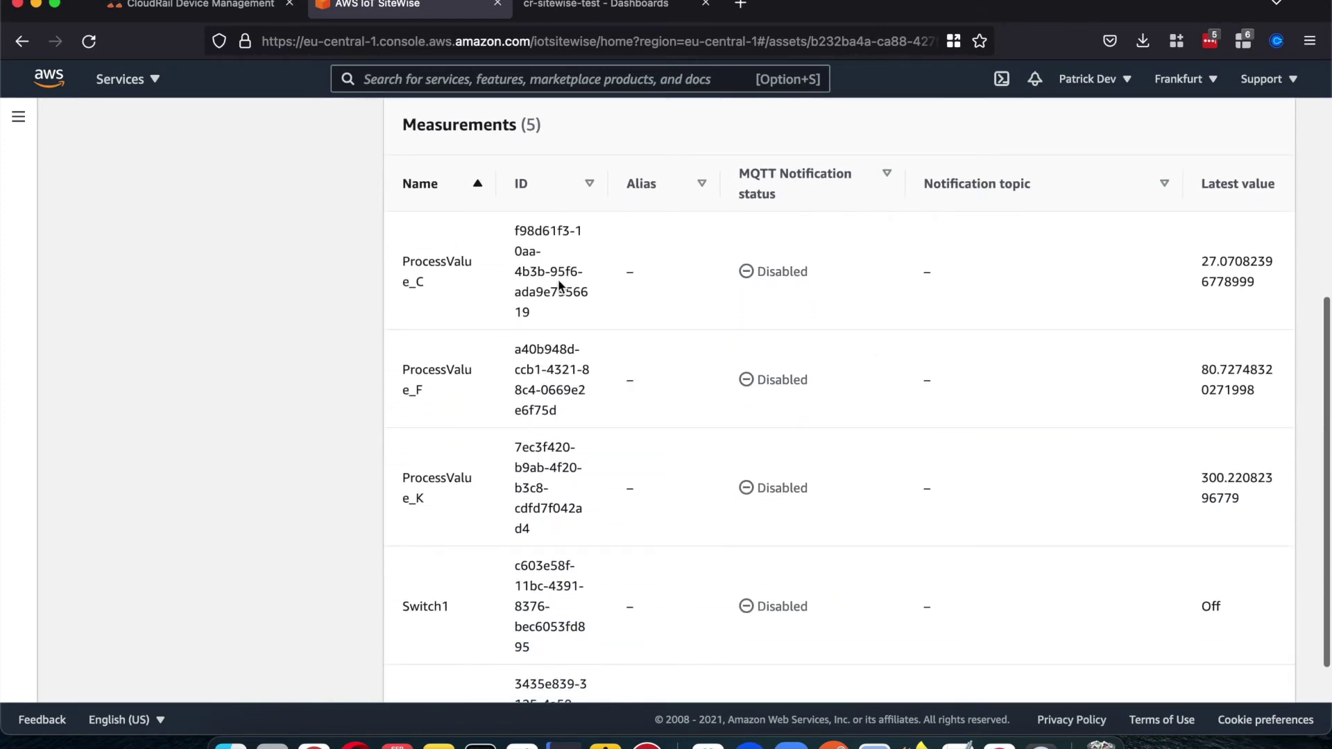
pyautogui.moveTo(1199, 260); pyautogui.dragTo(1262, 308)
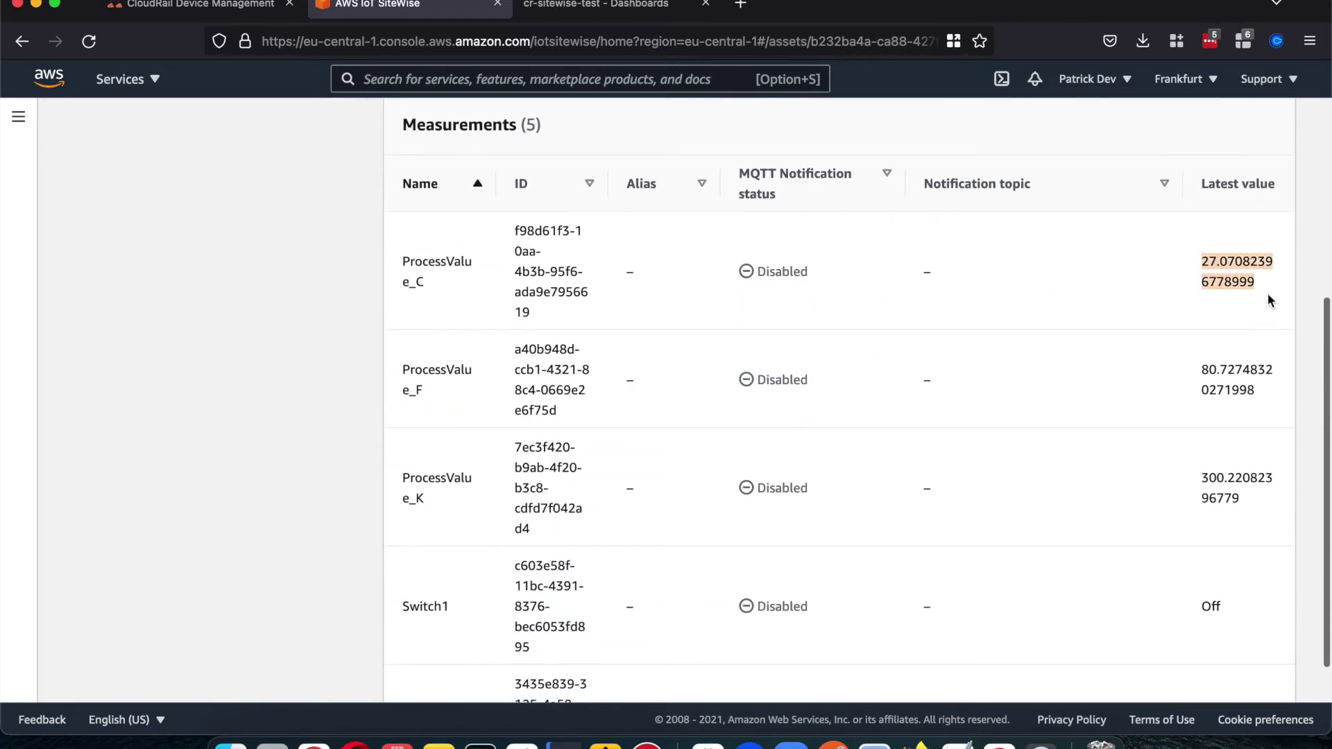
pyautogui.click(1267, 294)
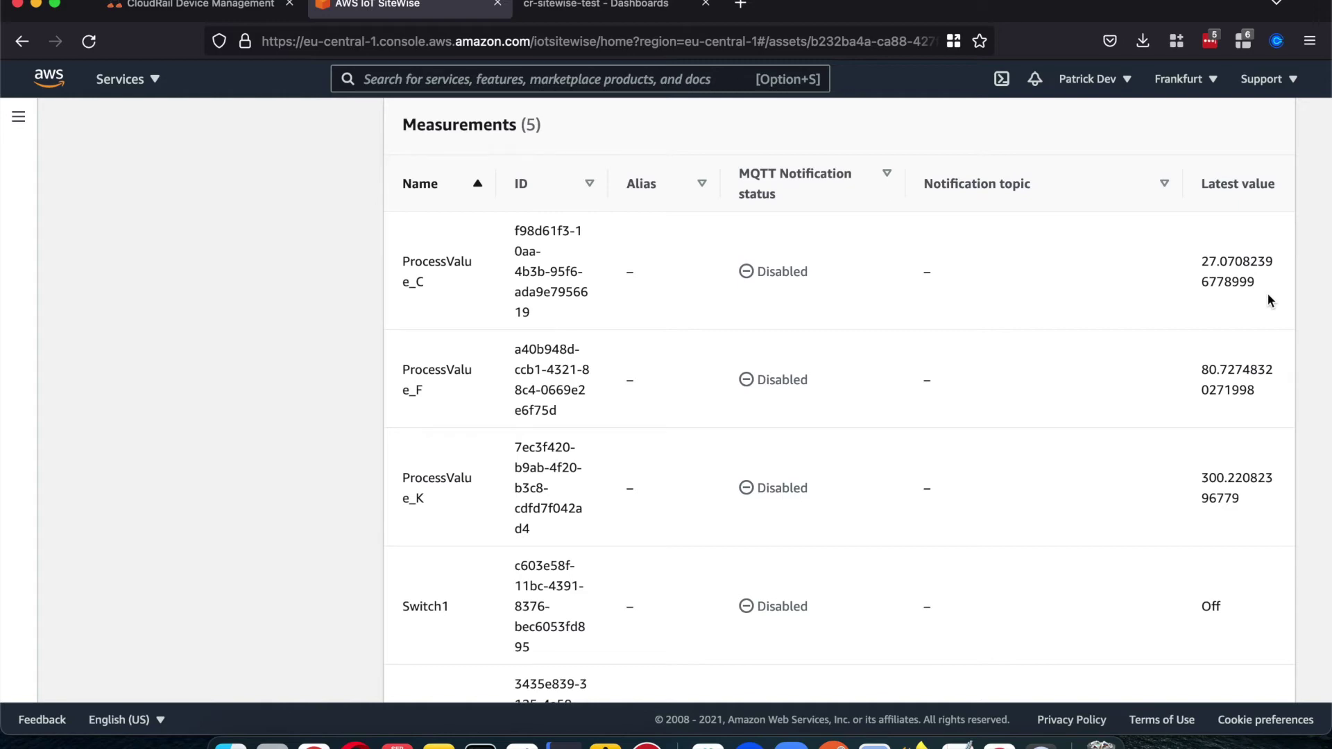
pyautogui.scroll(10, 1268, 297)
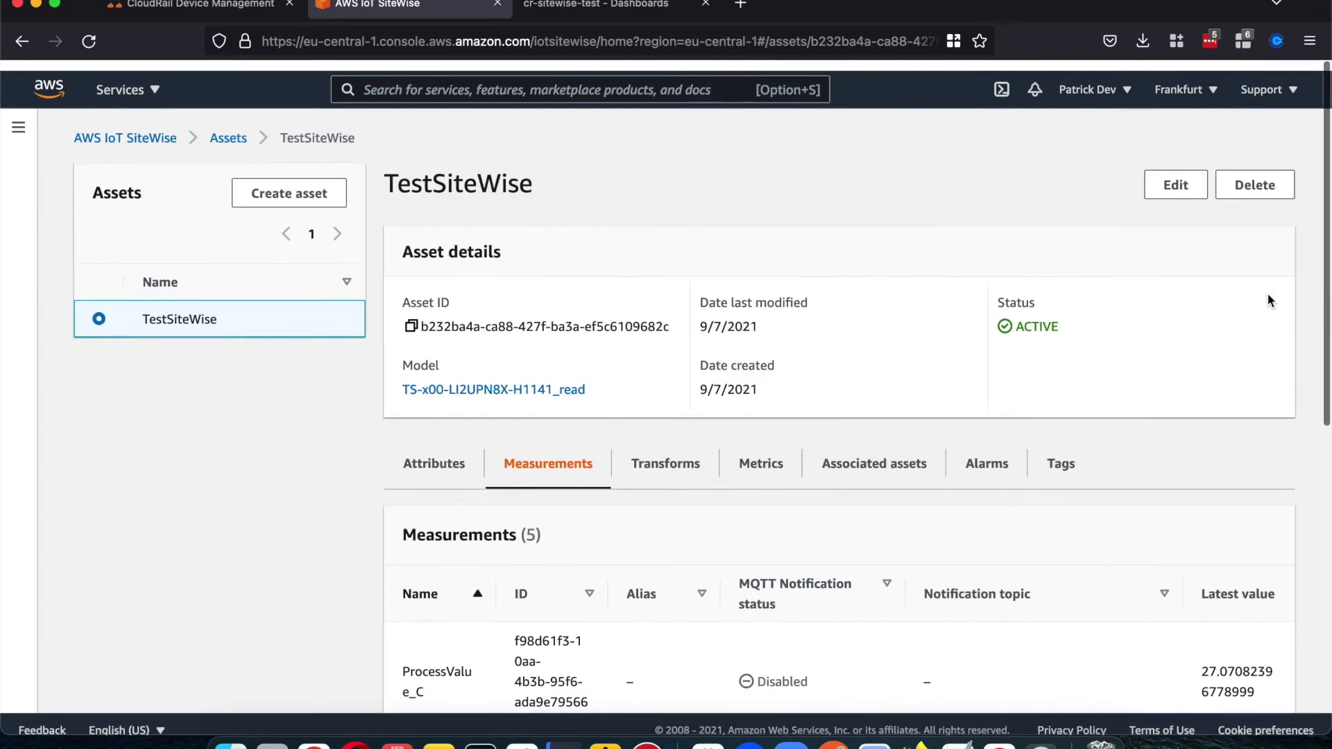
pyautogui.scroll(-5, 1258, 334)
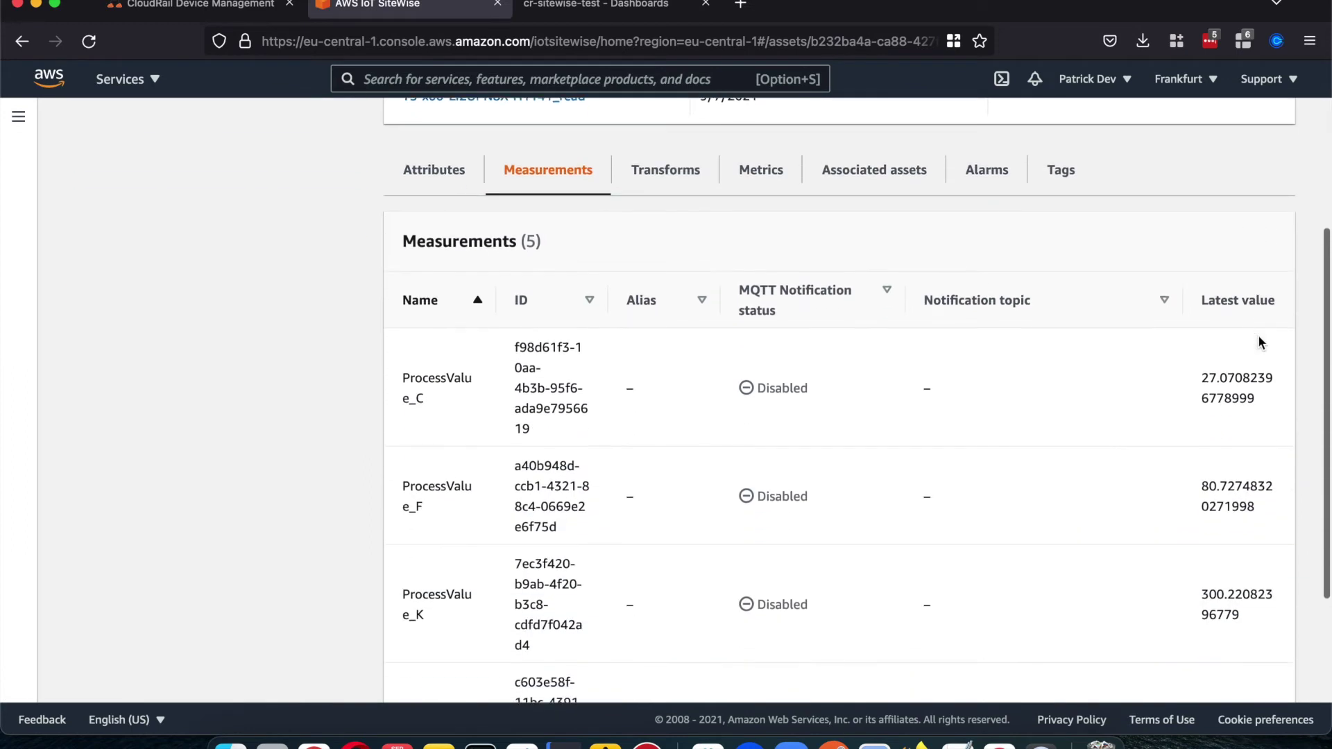
# Step: Reload the asset page and recheck measurements, with ProcessValue_C now about 27.03
pyautogui.press('super+r')
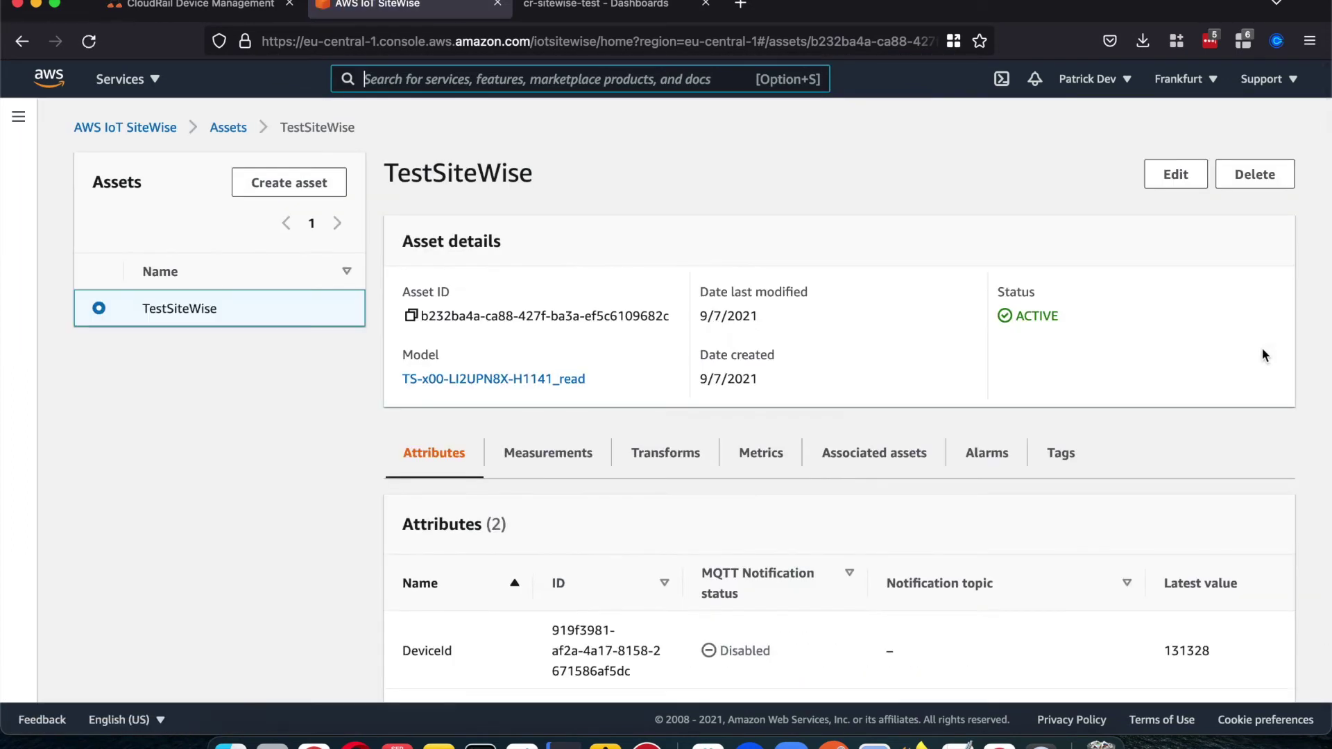
pyautogui.scroll(-2, 1262, 347)
pyautogui.click(584, 360)
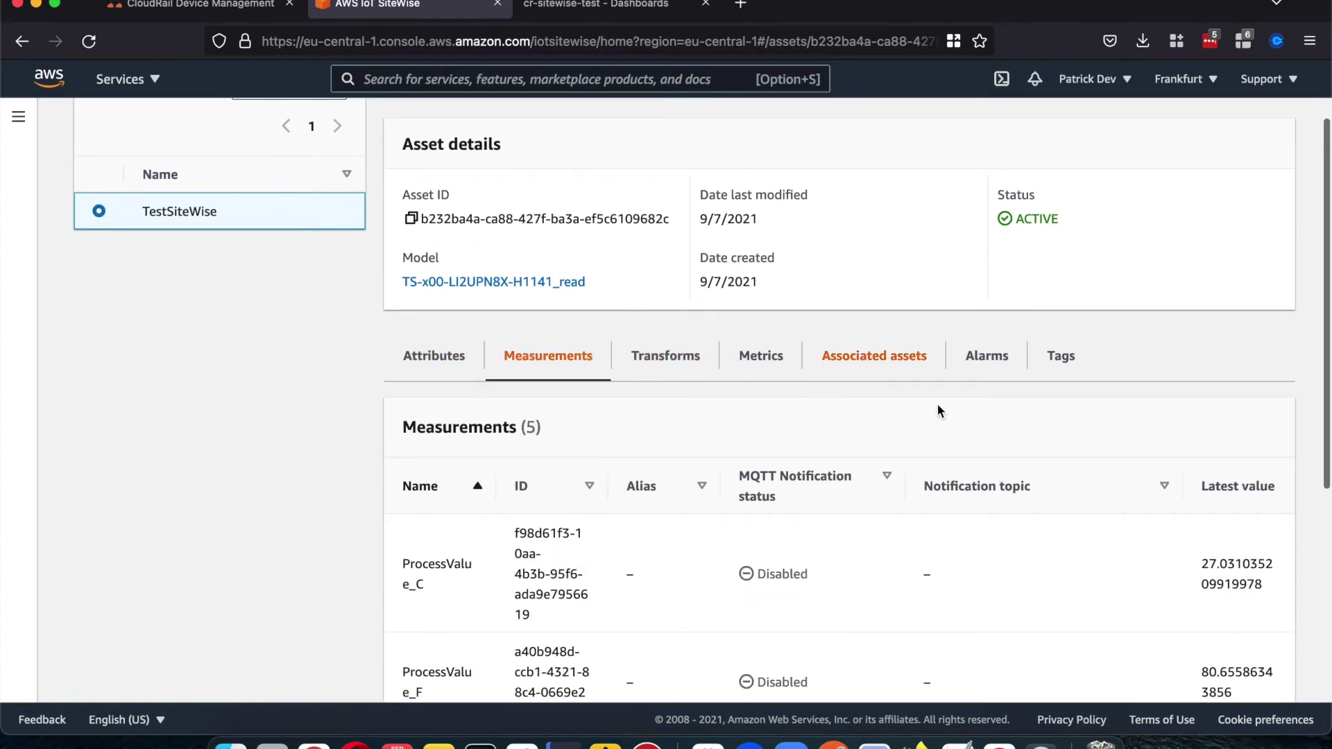
pyautogui.scroll(-5, 1009, 431)
pyautogui.moveTo(1197, 324); pyautogui.dragTo(1266, 355)
pyautogui.click(1237, 347)
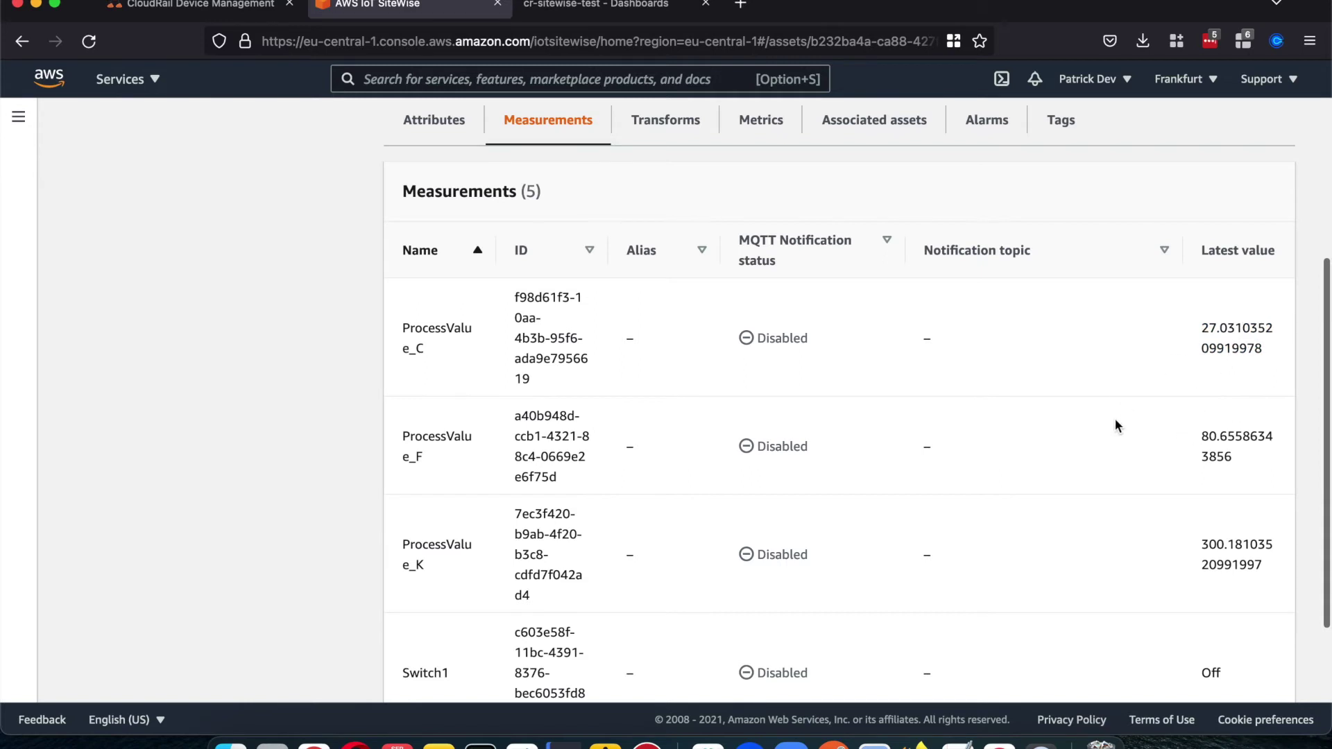
pyautogui.scroll(-1, 1116, 425)
pyautogui.scroll(-4, 1115, 422)
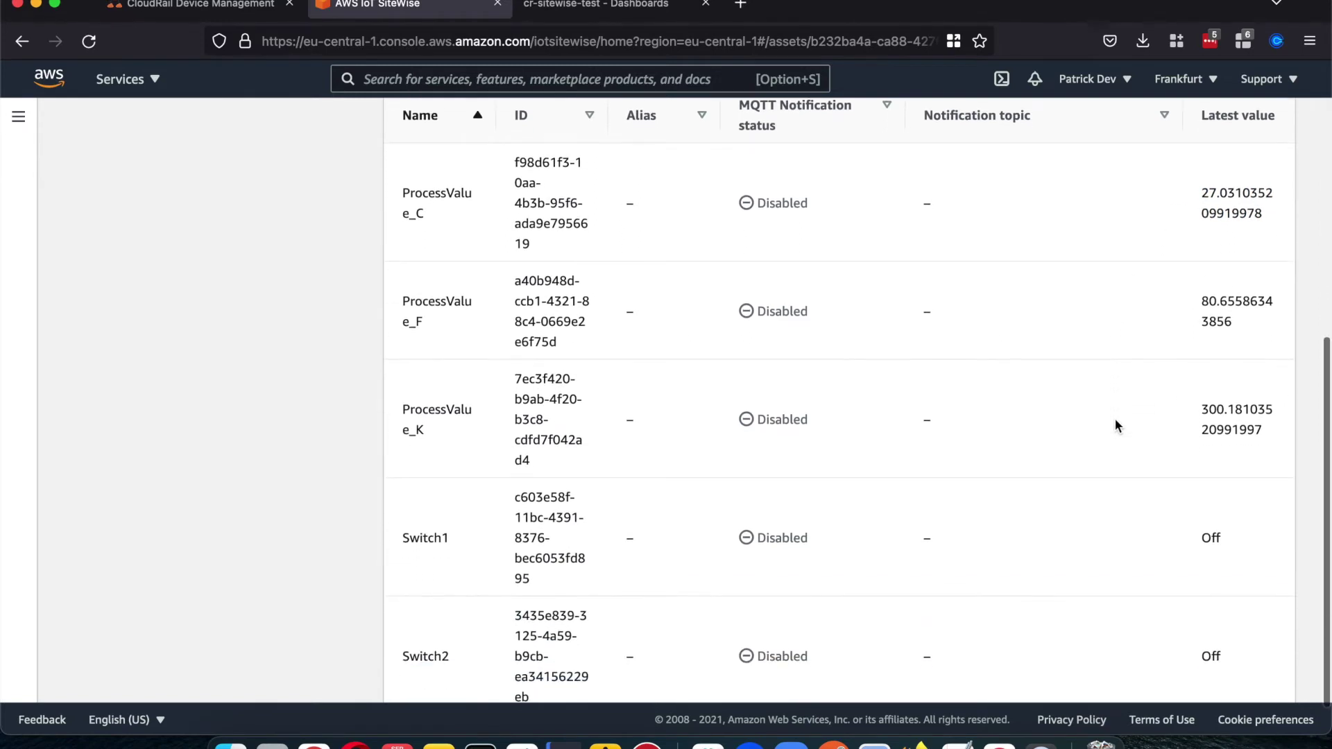
pyautogui.scroll(4, 1115, 419)
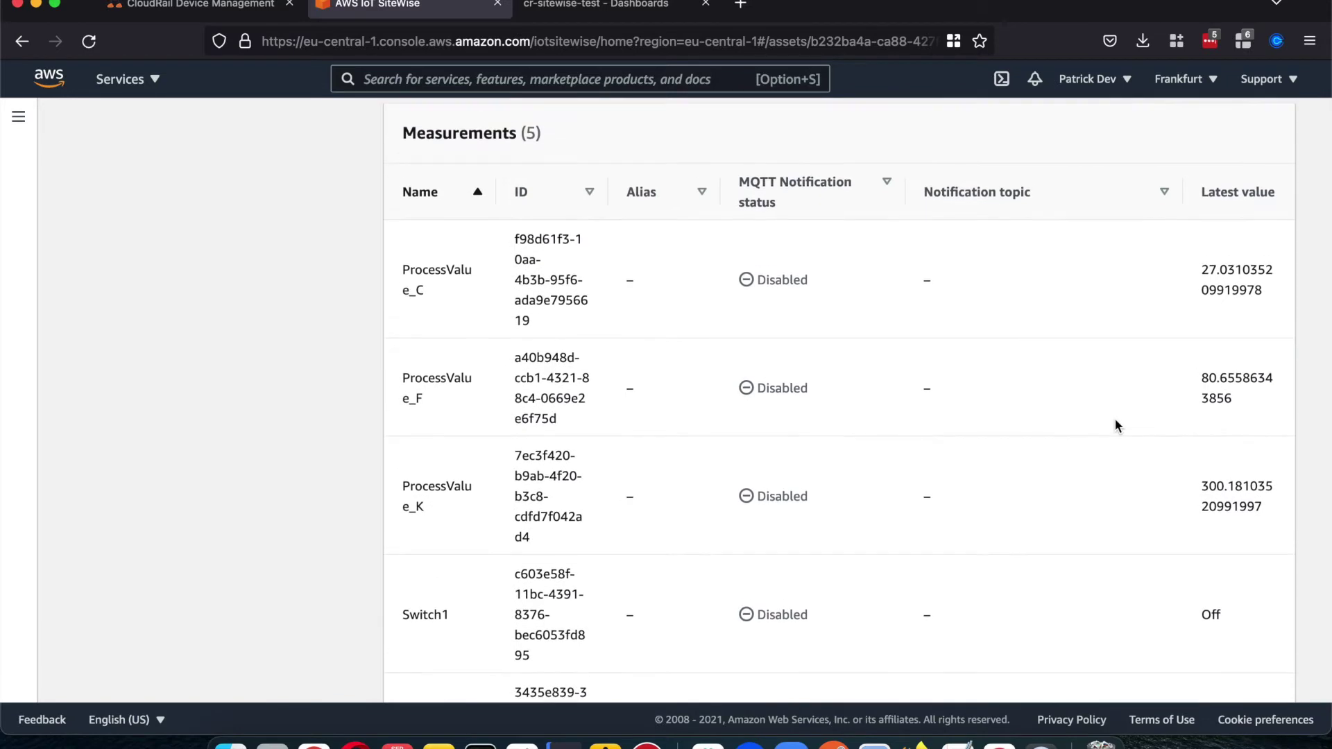
pyautogui.scroll(10, 1115, 422)
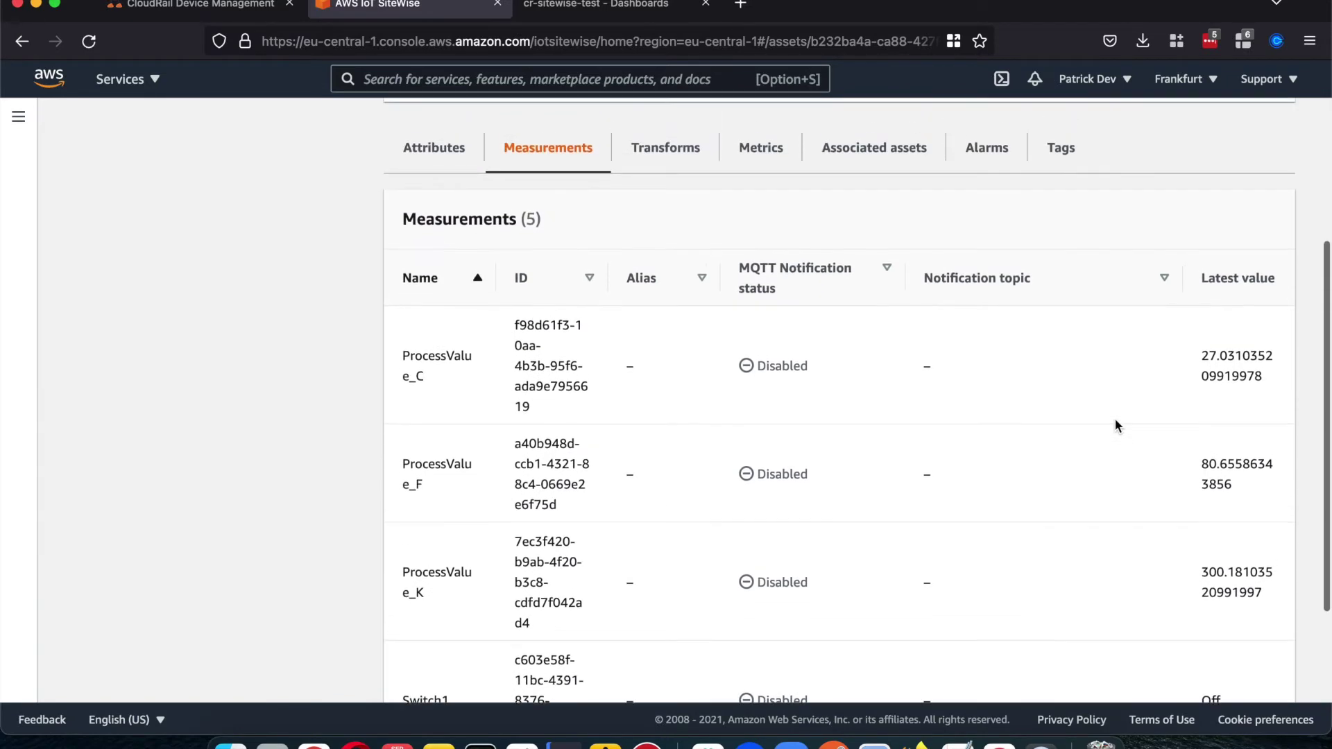
pyautogui.scroll(2, 1114, 417)
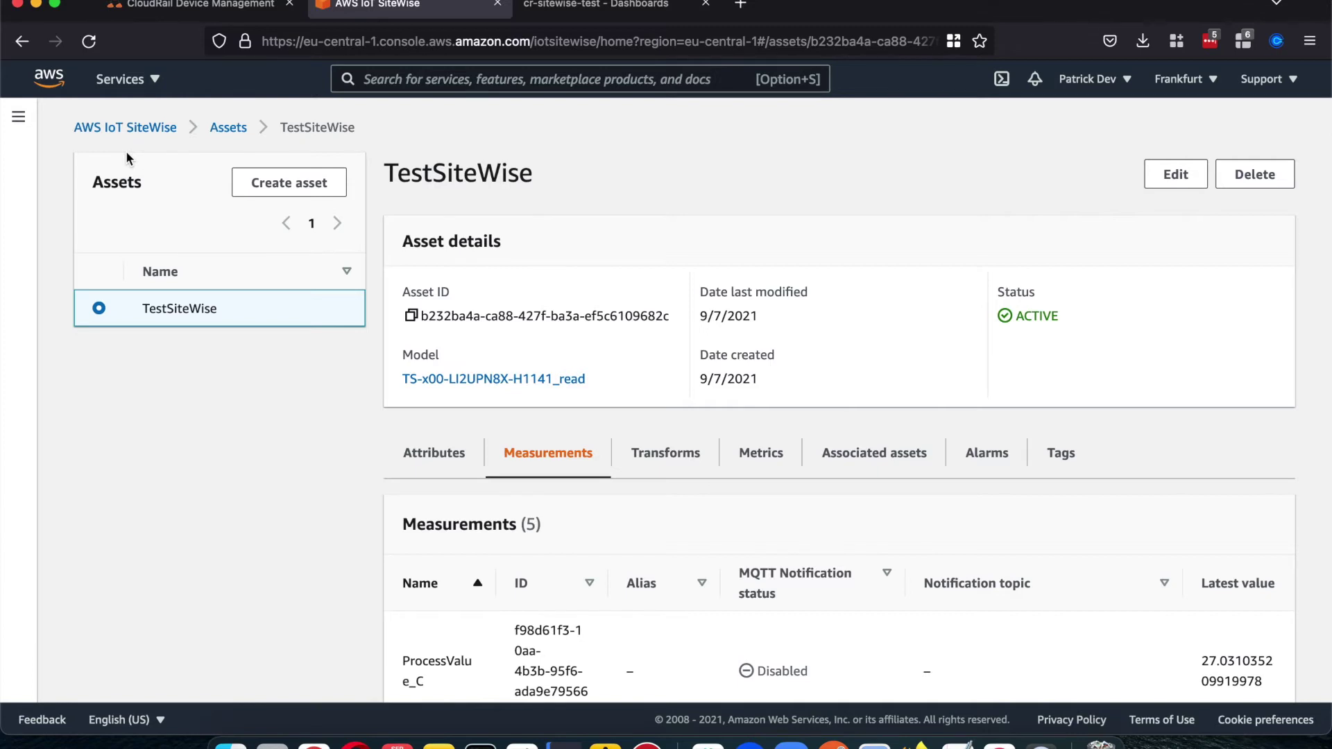
# Step: Go to Monitor > Portals and begin creating a new SiteWise Monitor portal
pyautogui.click(20, 119)
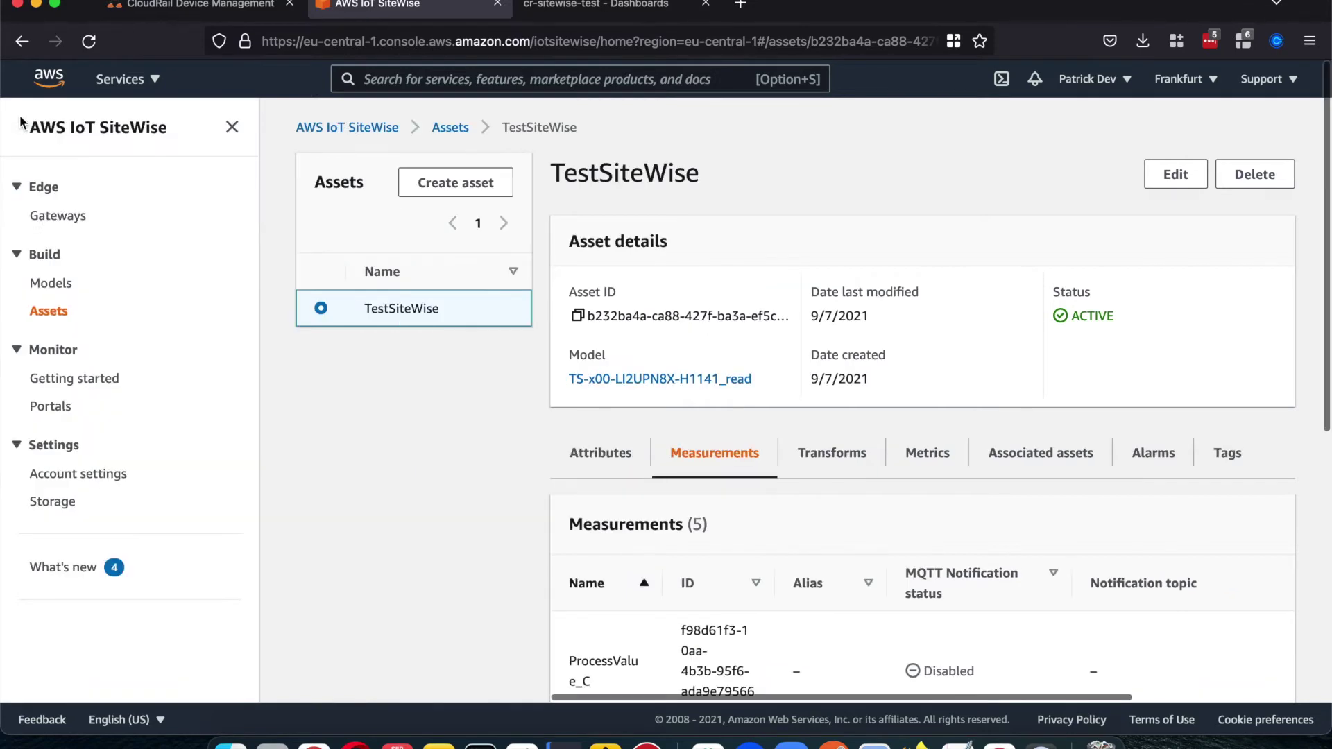
pyautogui.click(43, 408)
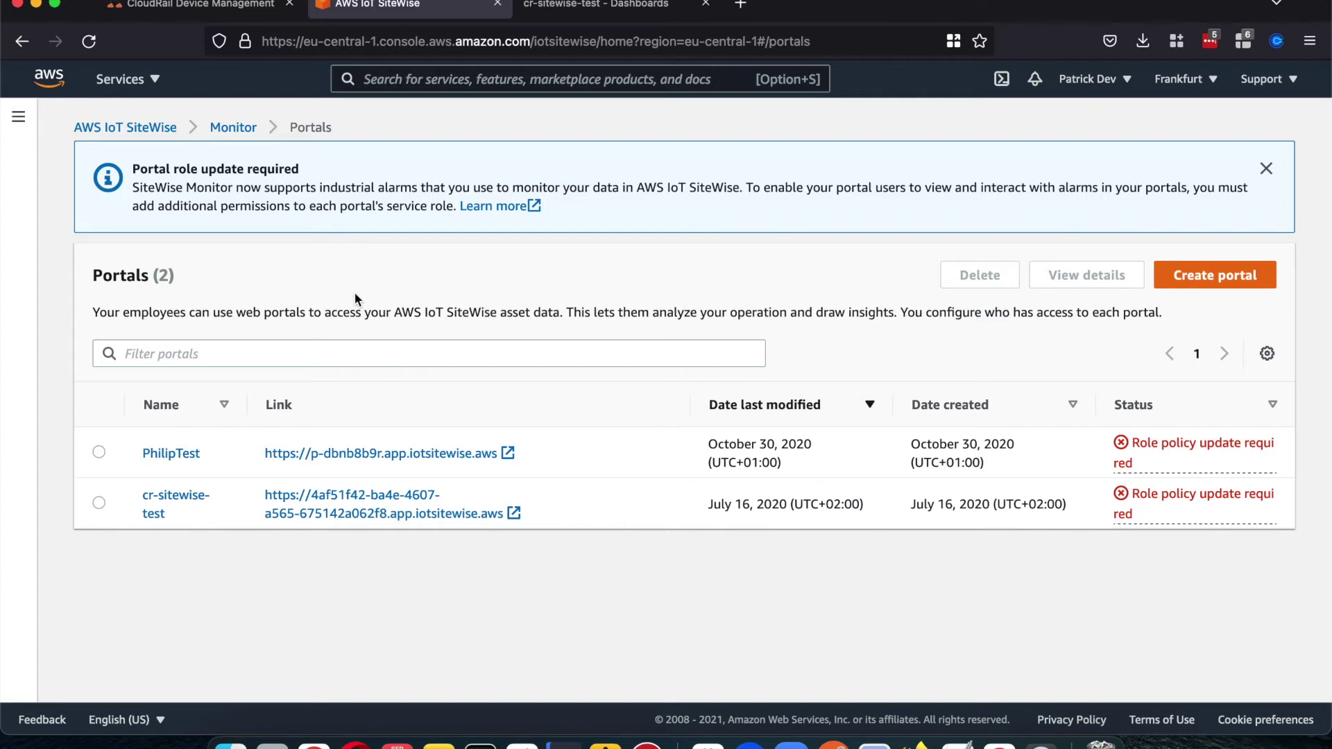
pyautogui.click(1203, 287)
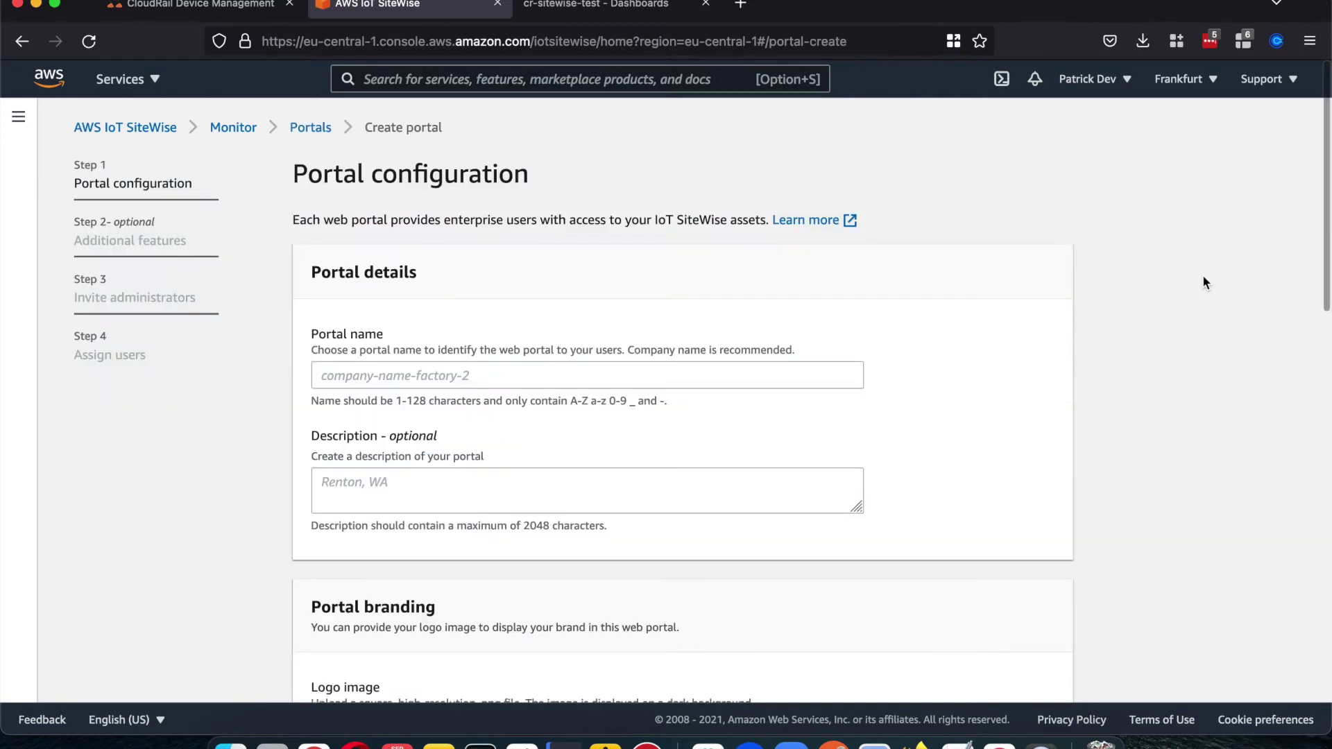
# Step: Name the portal 'bjkrfgsdfhjds' and keep AWS SSO sign-in after briefly trying IAM
pyautogui.scroll(-2, 615, 380)
pyautogui.click(561, 331)
pyautogui.write('bjkrfgsdfhjds')
pyautogui.scroll(-10, 565, 401)
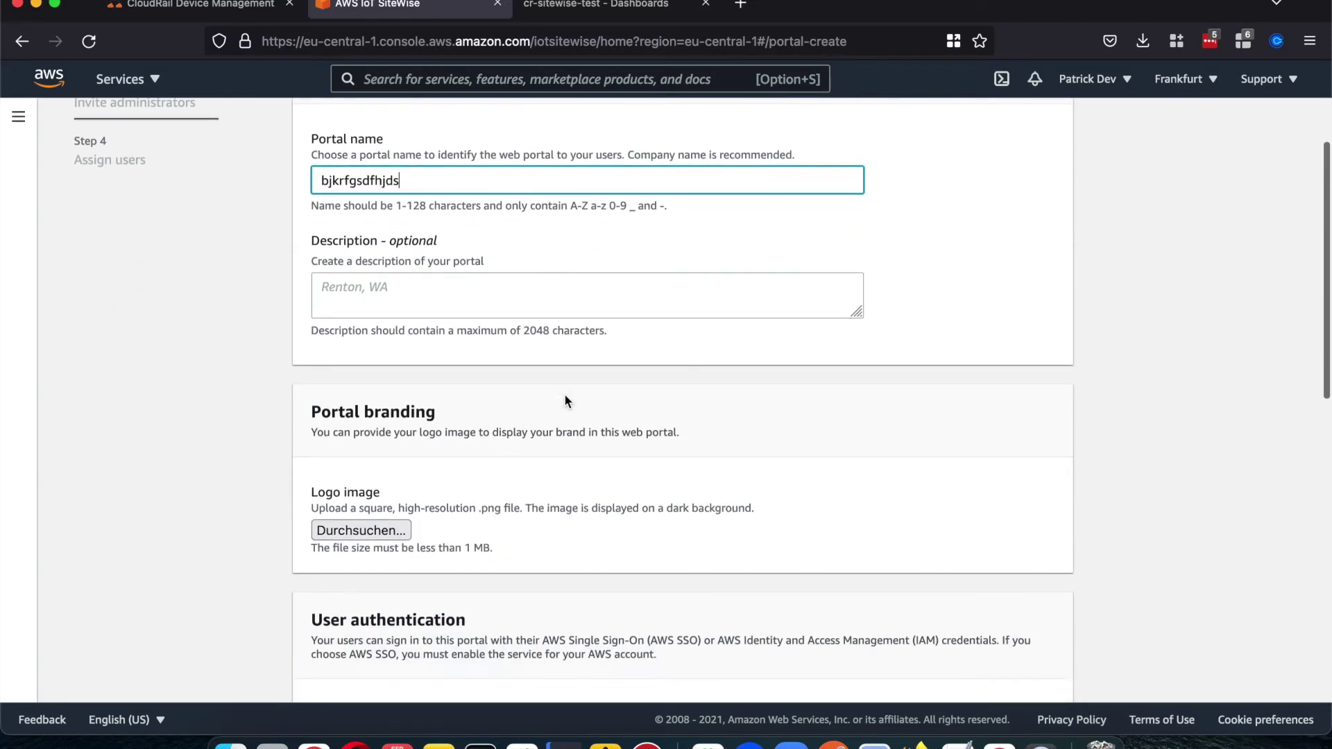
pyautogui.scroll(-5, 565, 400)
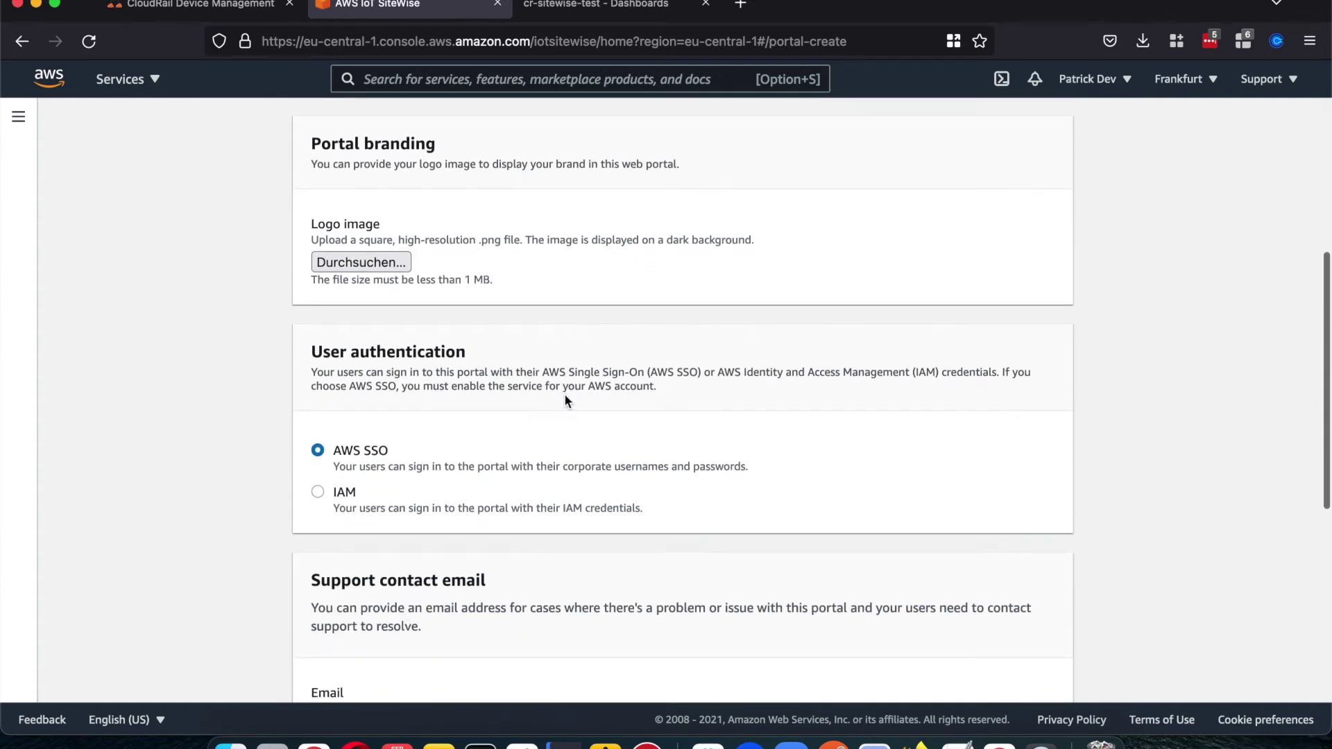
pyautogui.scroll(-1, 564, 400)
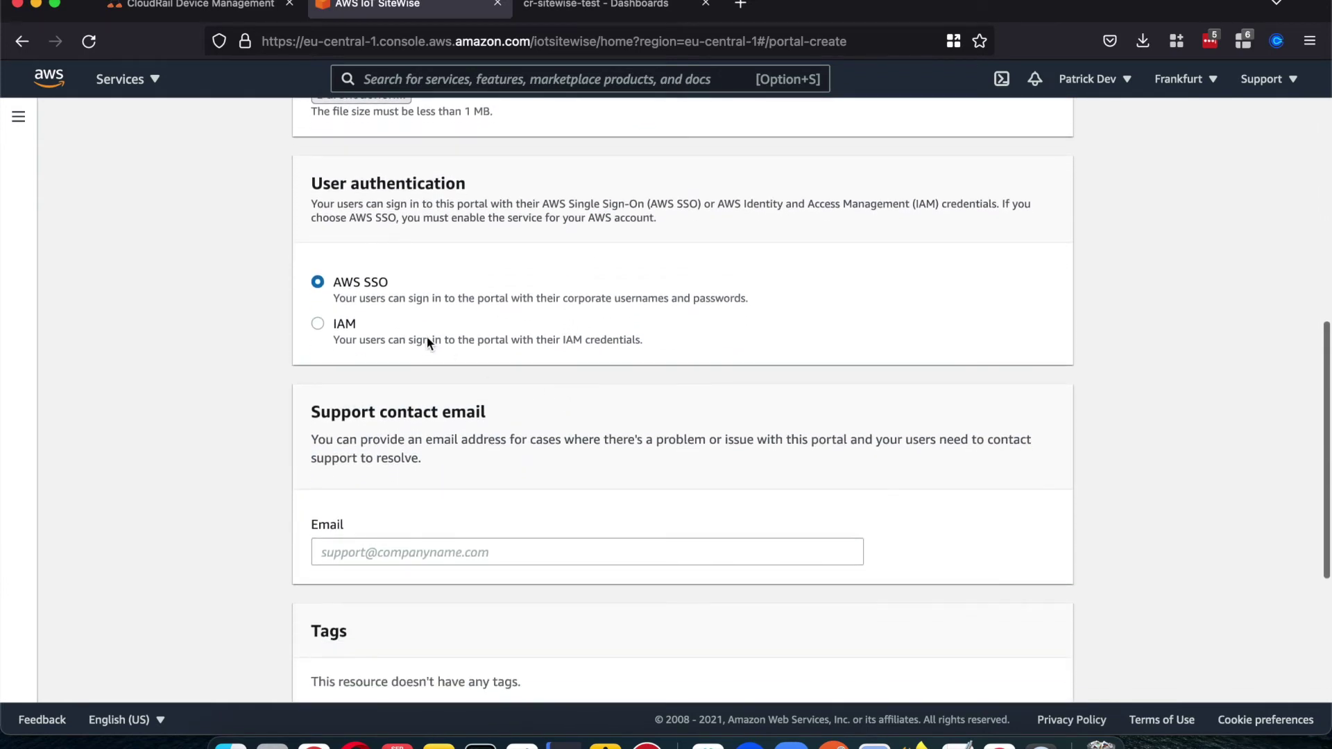
pyautogui.scroll(-1, 427, 342)
pyautogui.scroll(-1, 426, 341)
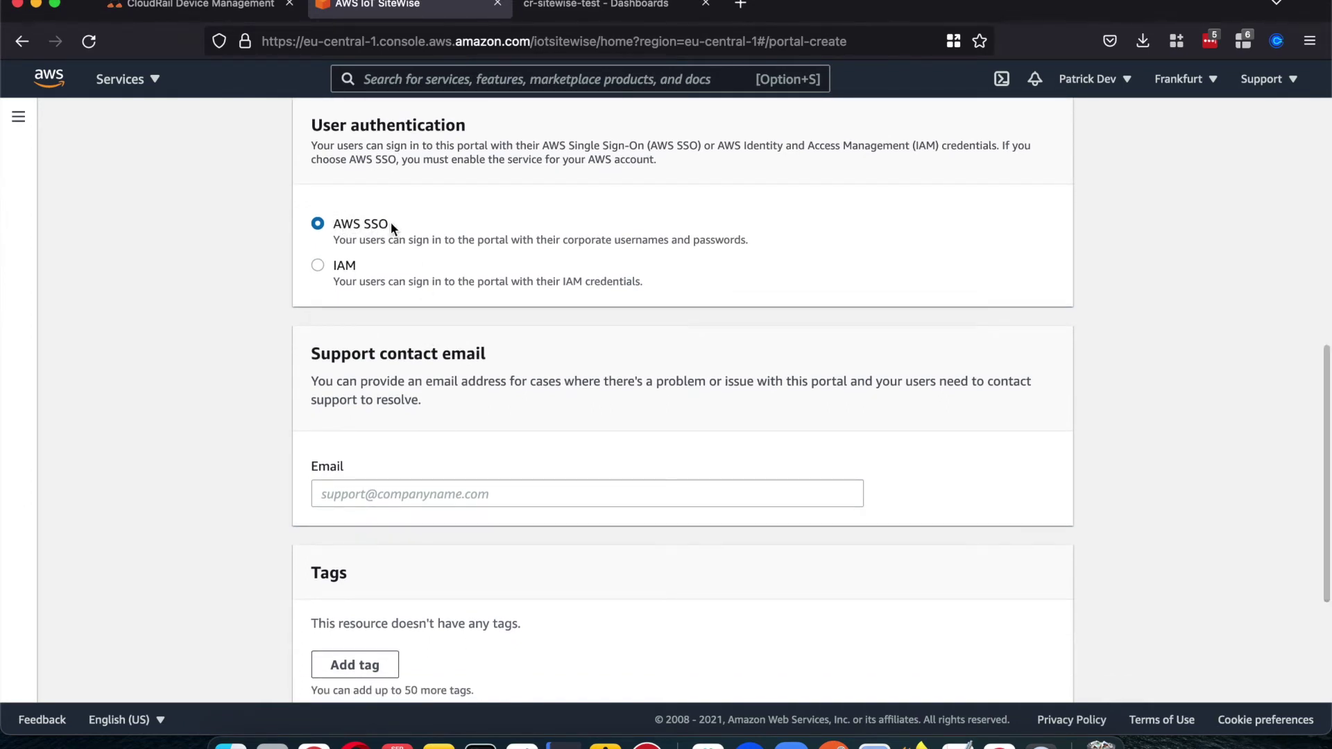
pyautogui.scroll(-1, 391, 225)
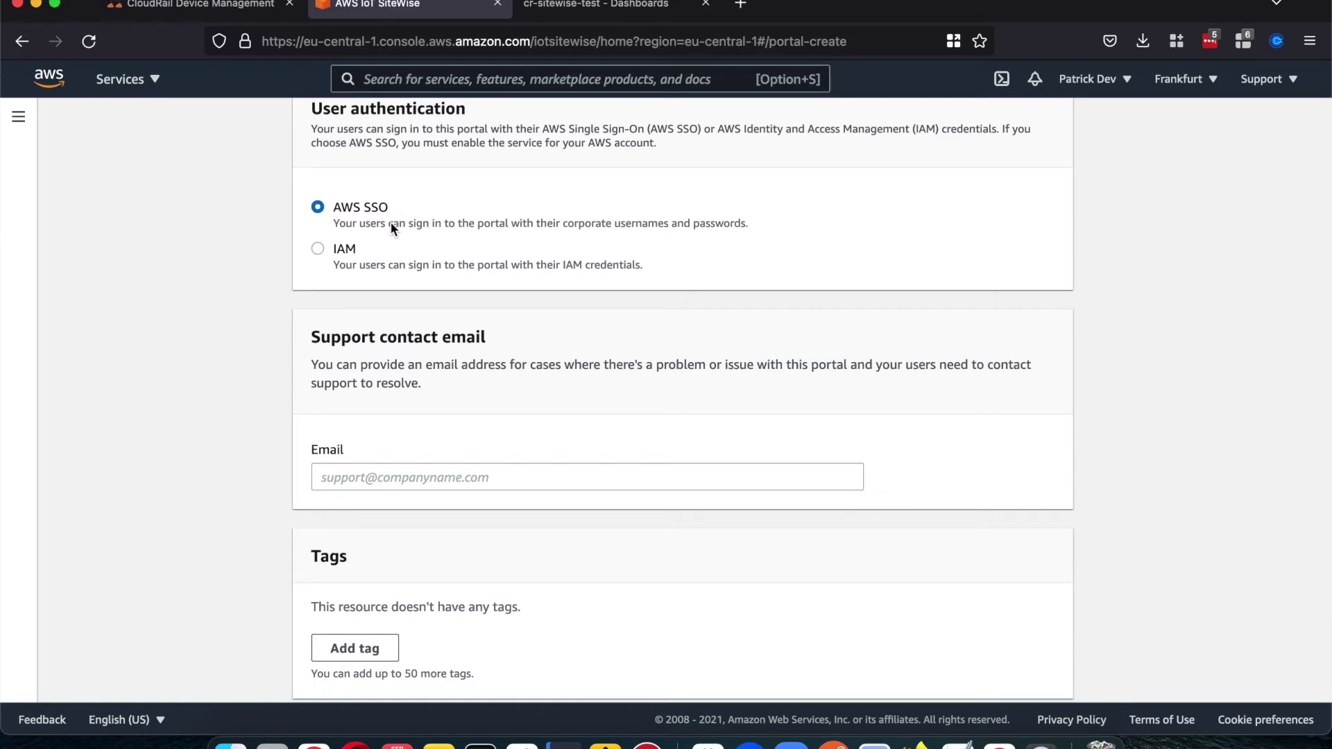
pyautogui.click(316, 250)
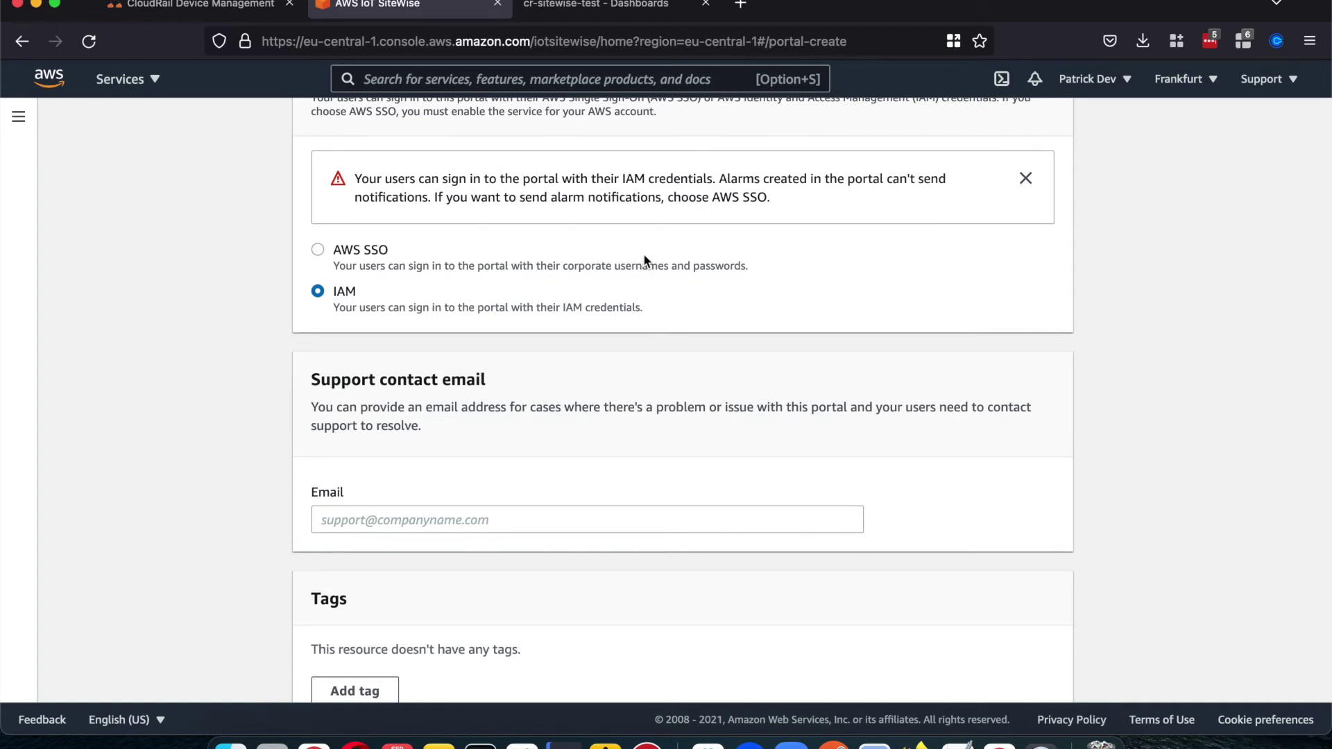
pyautogui.click(317, 250)
# Step: Fill in the support contact e-mail and continue to Additional features
pyautogui.scroll(-2, 525, 208)
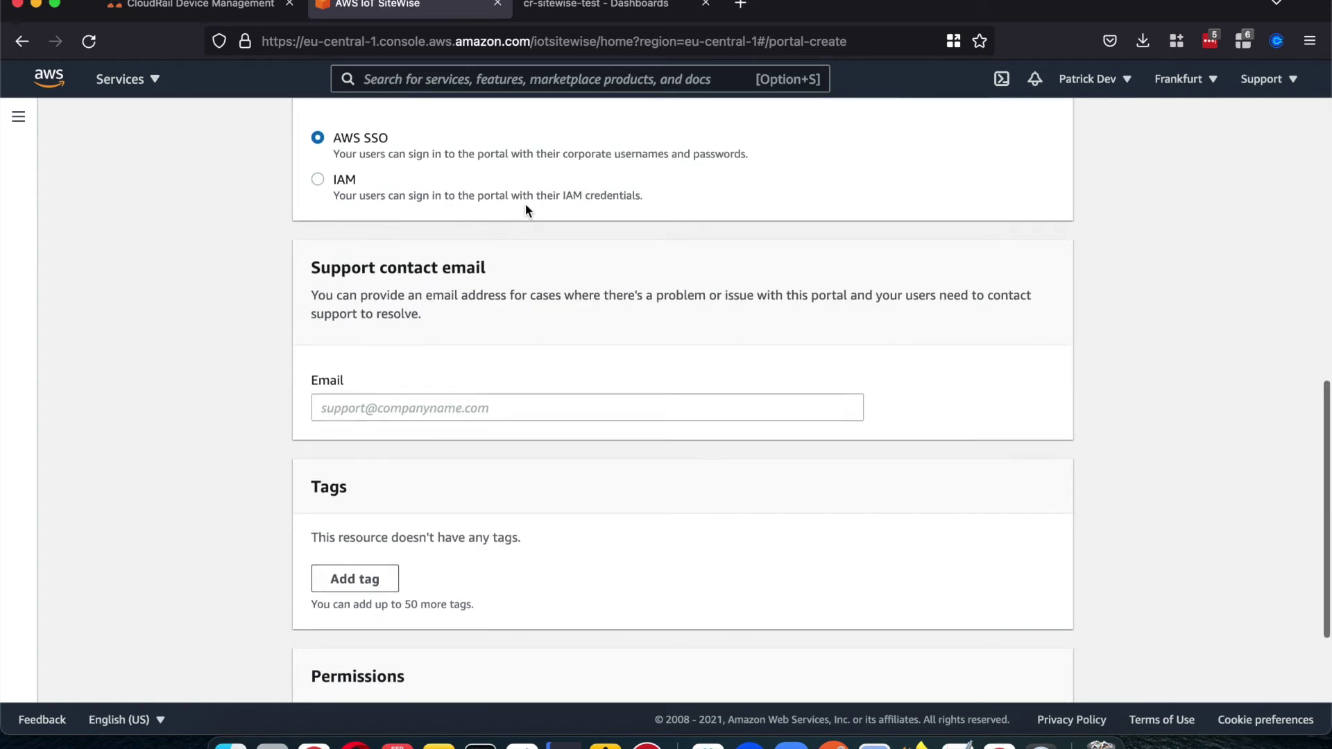
pyautogui.scroll(-3, 525, 207)
pyautogui.click(432, 269)
pyautogui.scroll(-2, 486, 369)
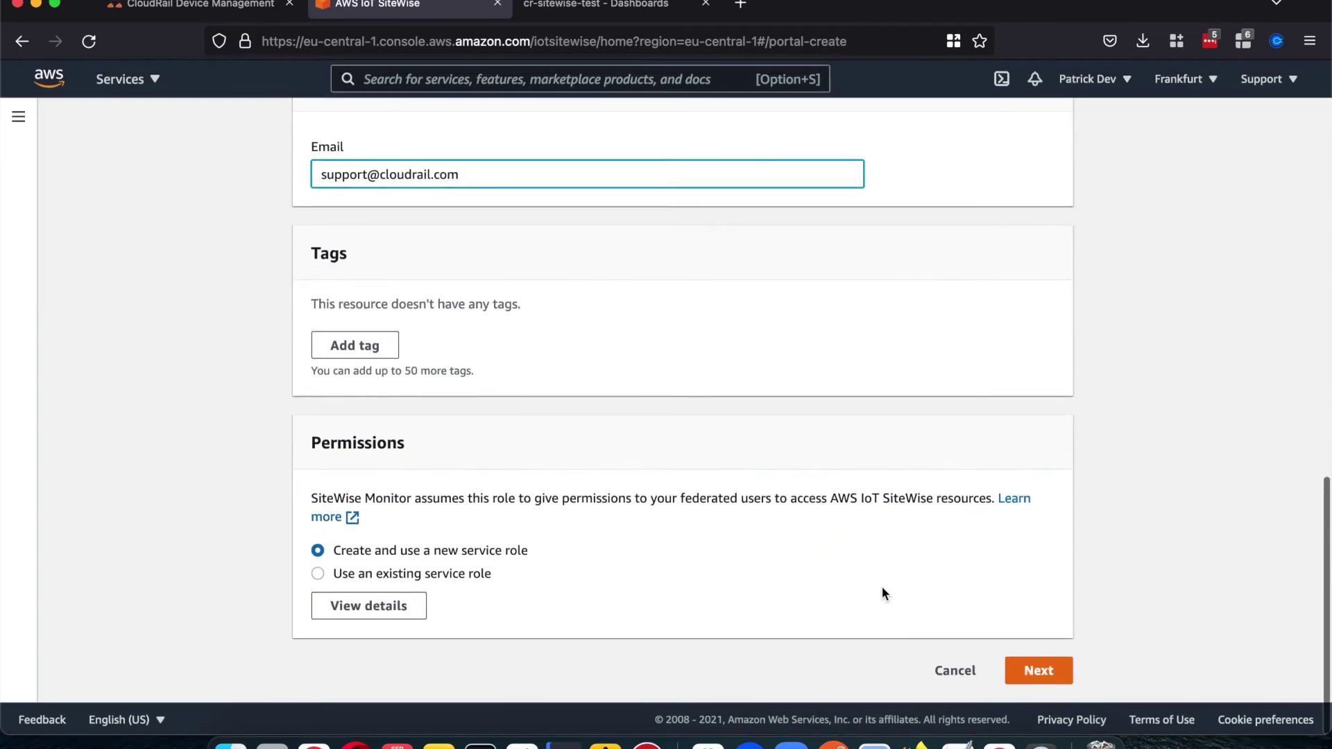
pyautogui.click(1051, 674)
# Step: Create the bjkrfgsdfhjds portal from the bottom of the configuration page
pyautogui.scroll(5, 868, 434)
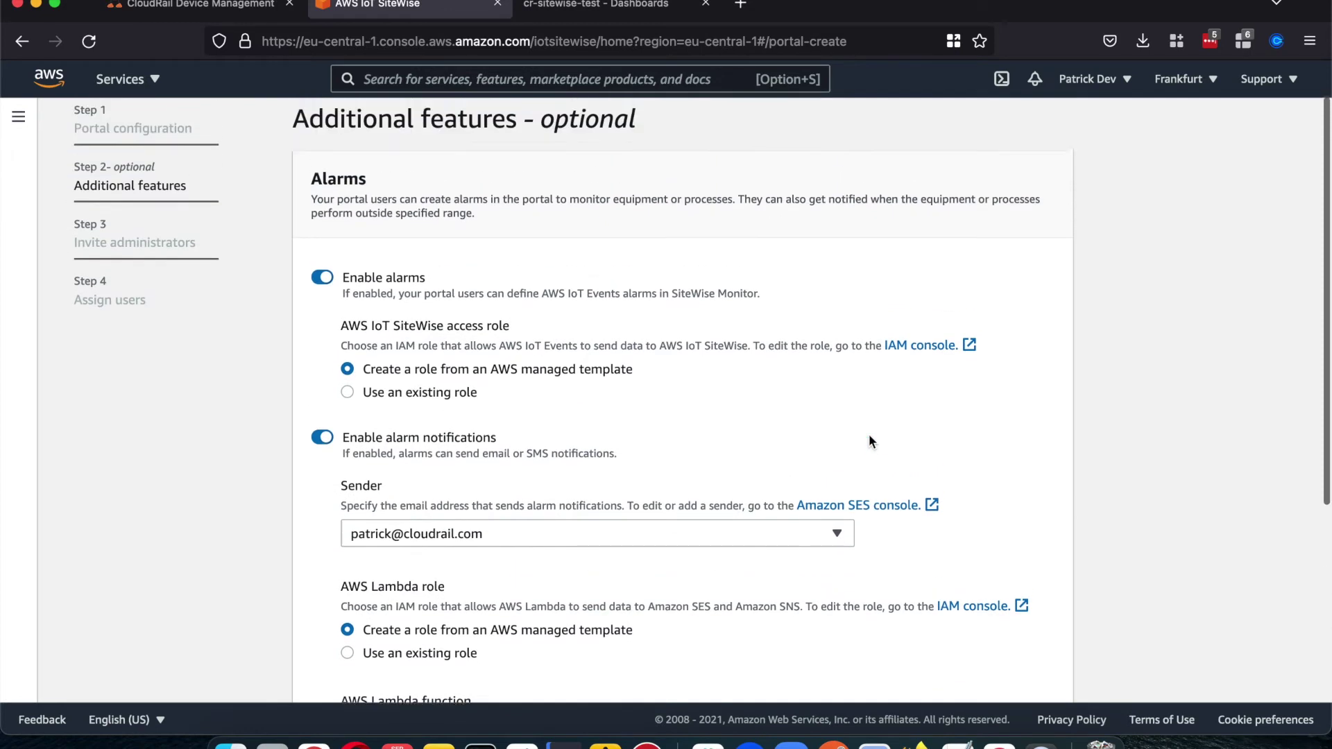
pyautogui.scroll(-3, 679, 441)
pyautogui.scroll(-5, 677, 439)
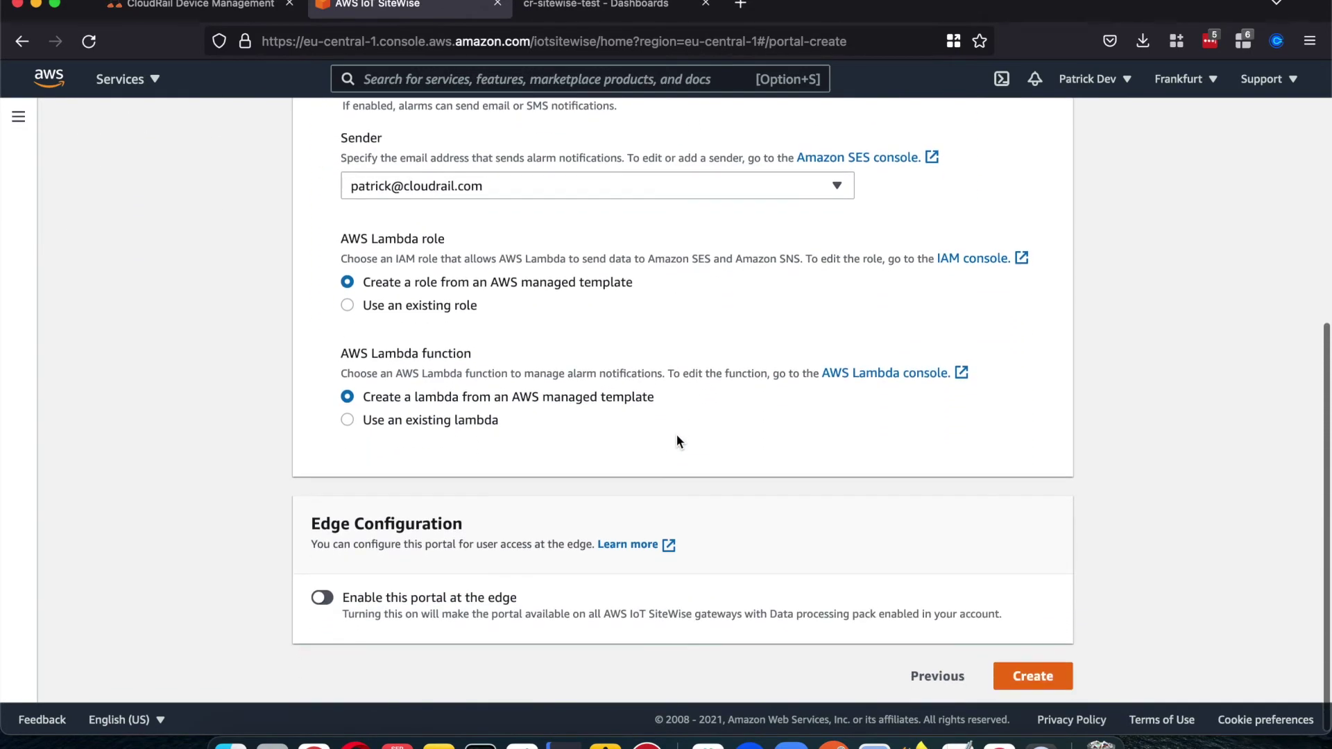
pyautogui.click(1046, 673)
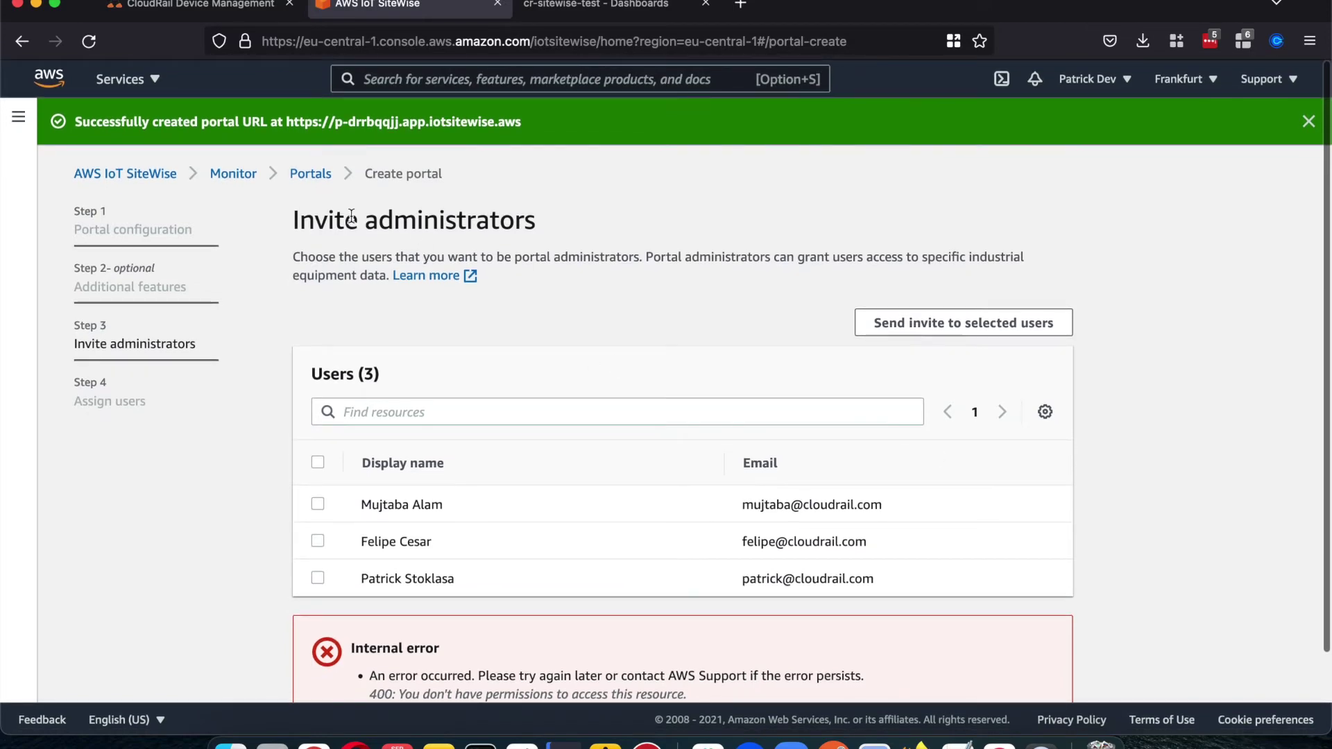
# Step: Pick one user from the Users table as portal administrator and proceed to Assign users
pyautogui.scroll(-3, 327, 662)
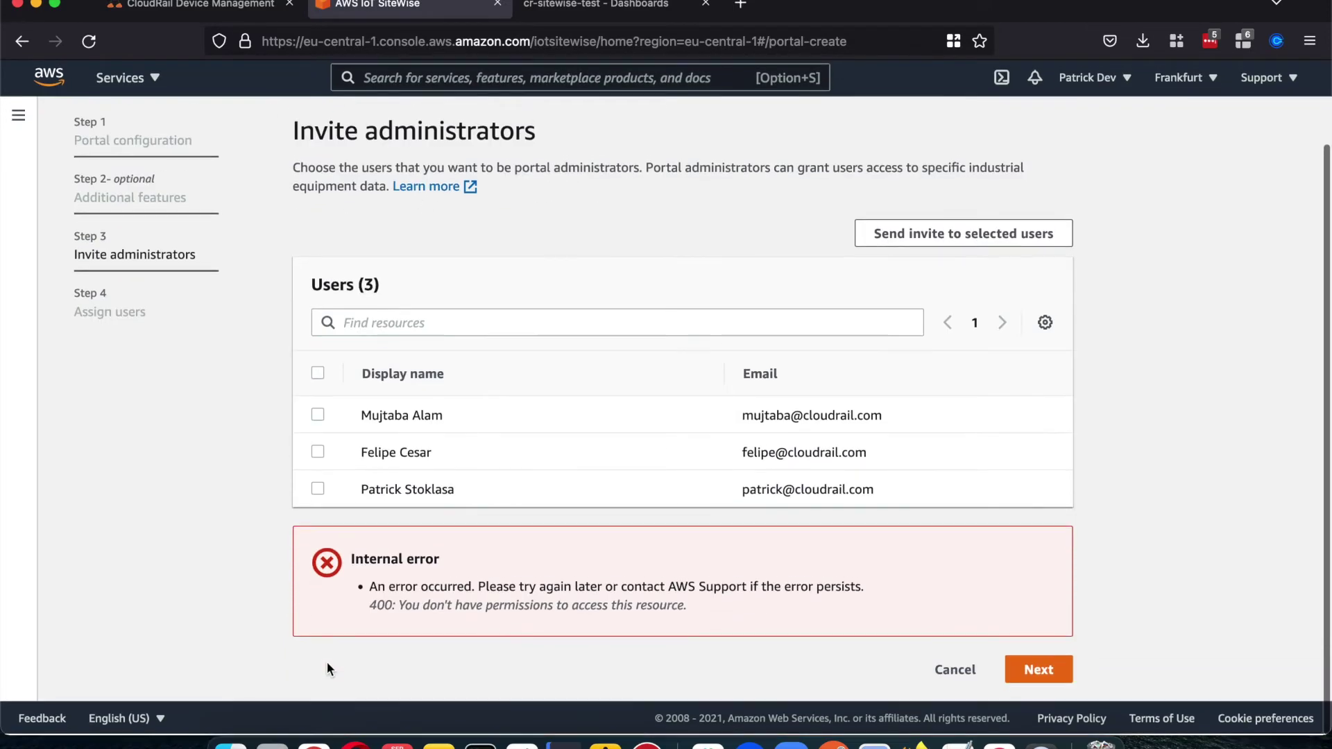
pyautogui.click(317, 492)
pyautogui.scroll(-2, 318, 494)
pyautogui.click(318, 494)
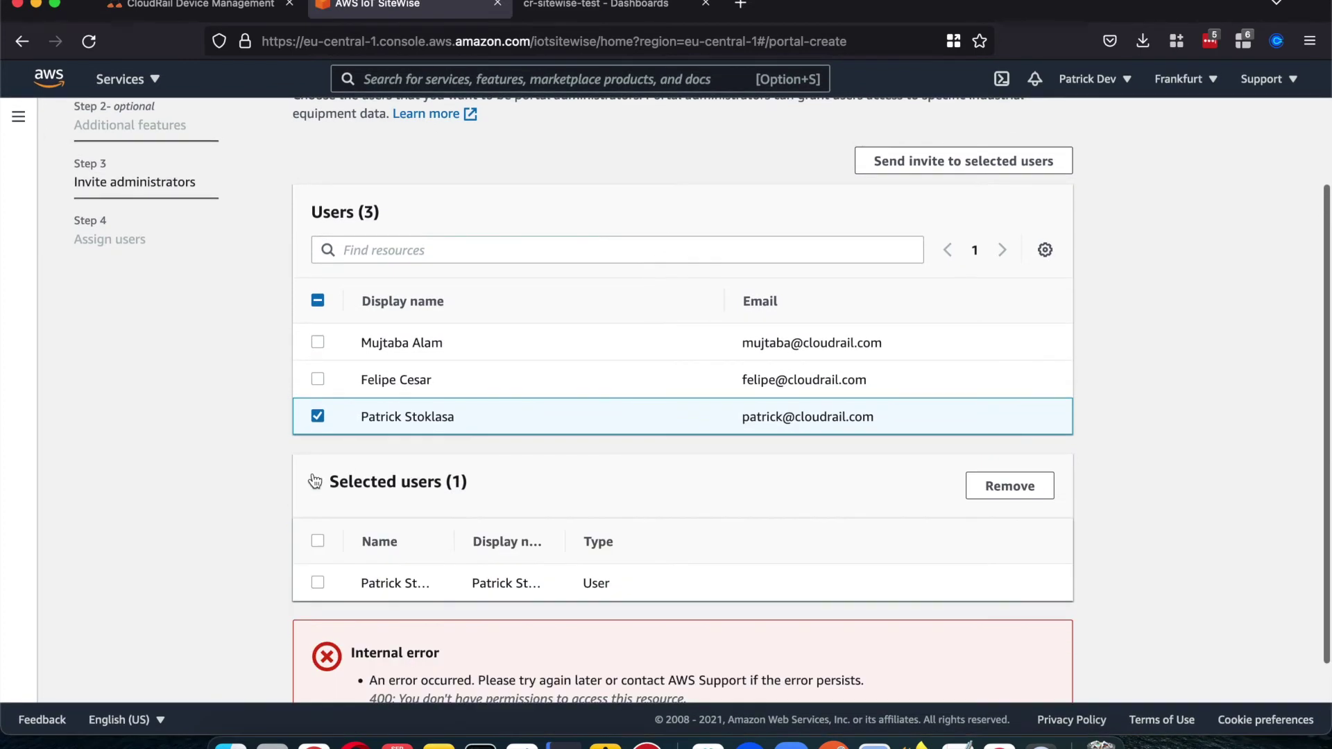
pyautogui.click(317, 577)
pyautogui.scroll(-2, 319, 581)
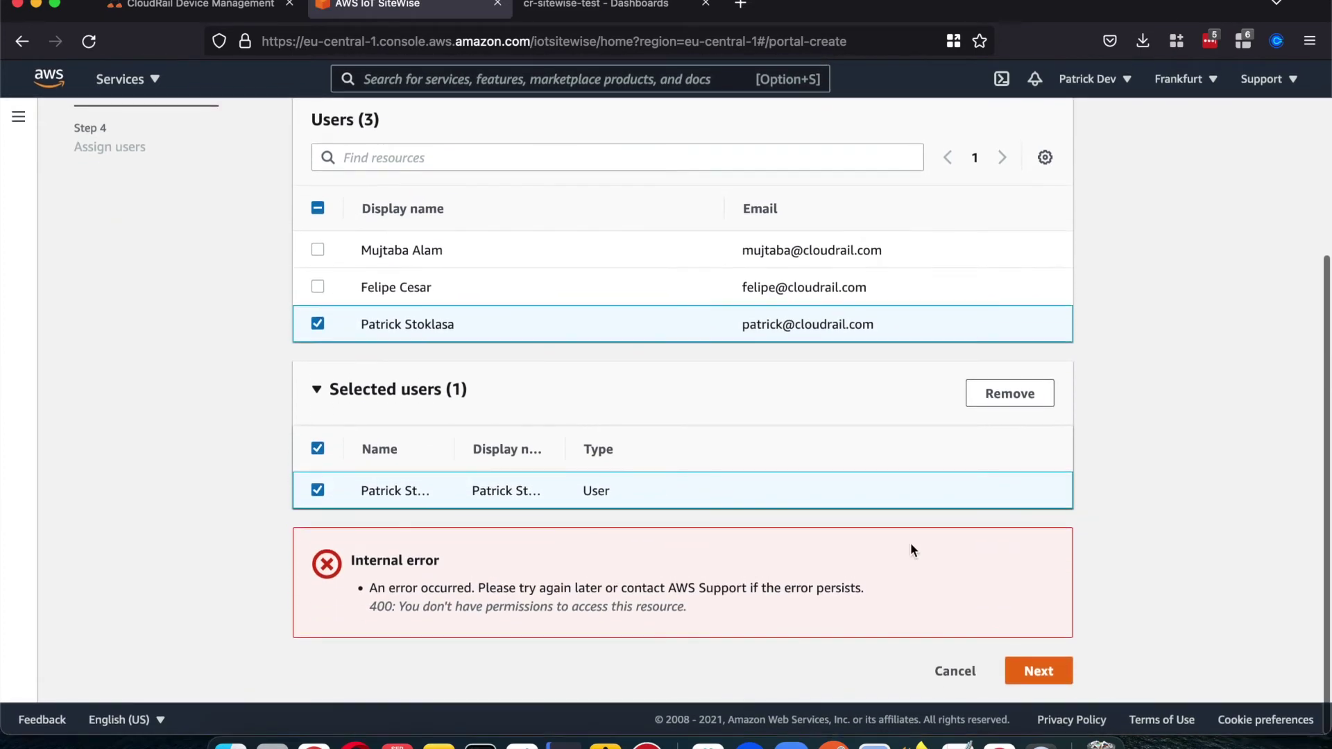
pyautogui.click(1040, 668)
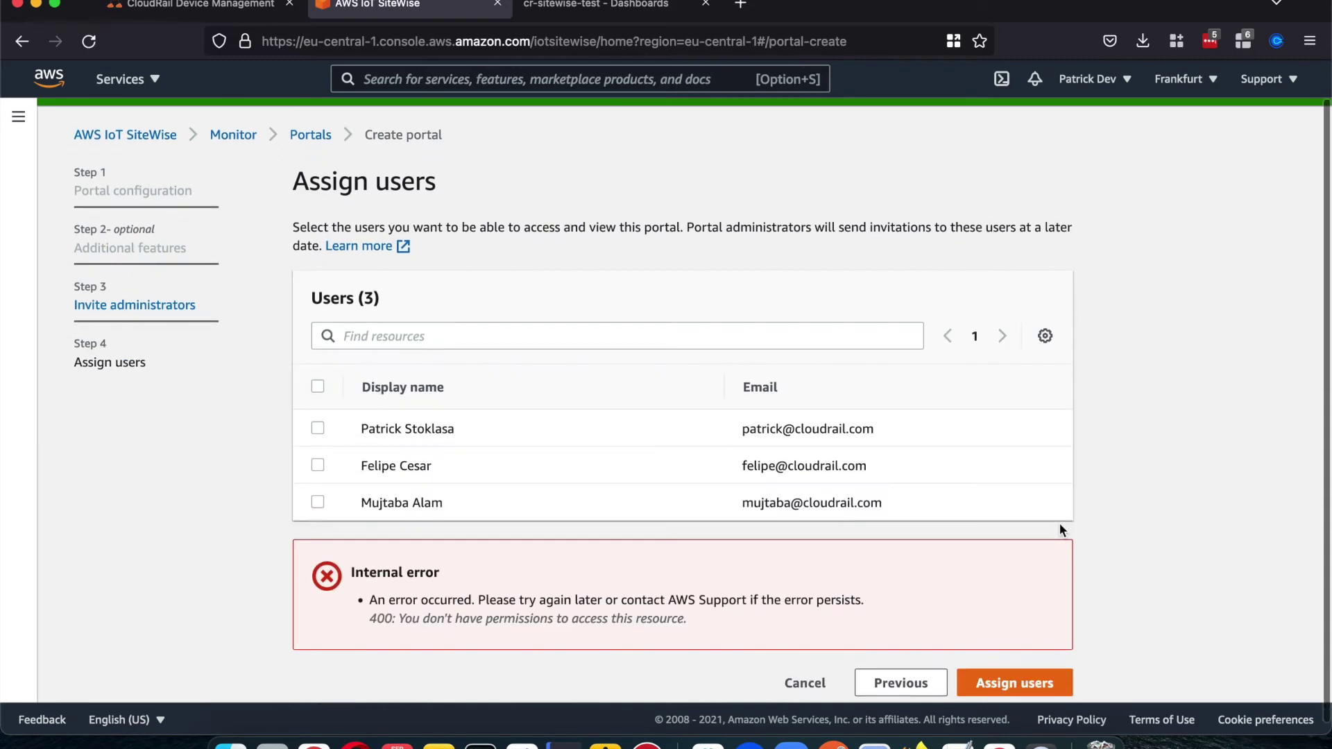
# Step: Assign a user to the bjkrfgsdfhjds portal, then open the cr-sitewise-test portal in a new tab
pyautogui.click(318, 416)
pyautogui.click(316, 556)
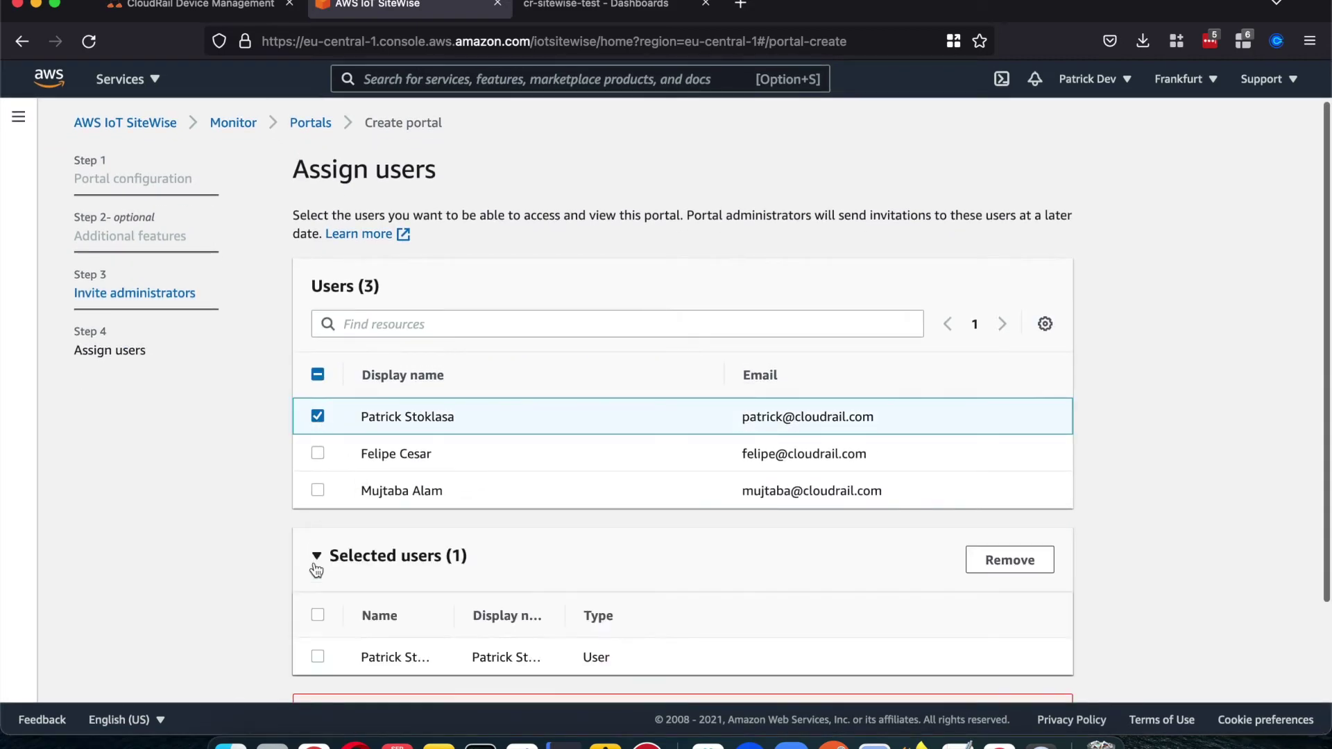
pyautogui.click(318, 656)
pyautogui.scroll(-3, 361, 625)
pyautogui.click(993, 667)
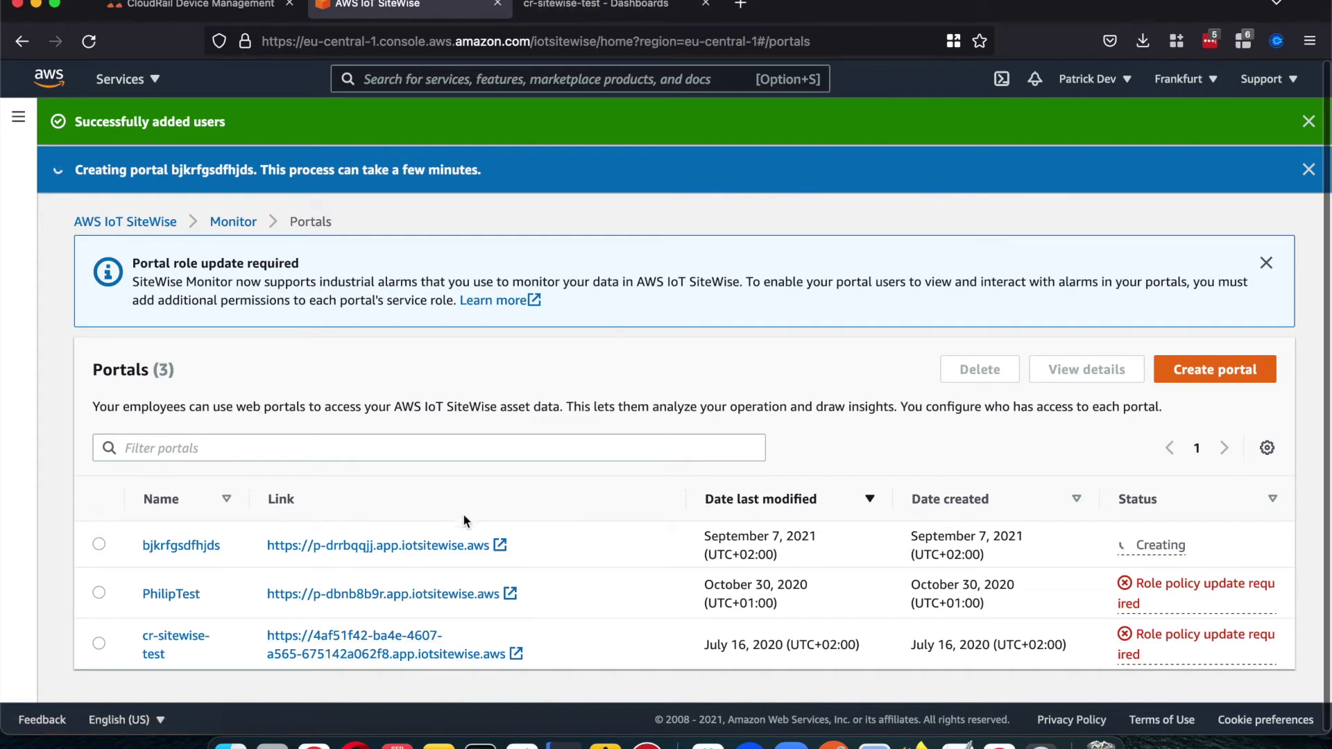
pyautogui.click(402, 635)
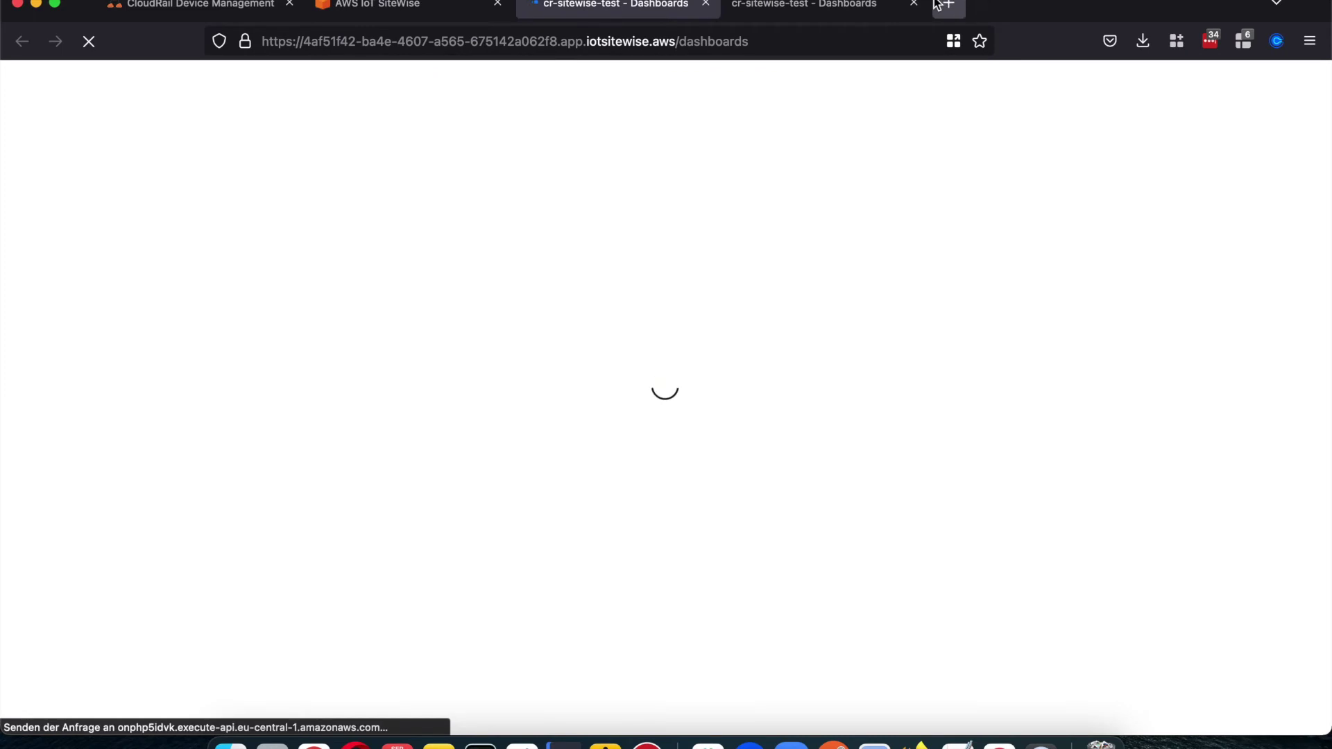
# Step: Dismiss the Getting started overview and open the TestSiteWise asset from Assets
pyautogui.click(913, 4)
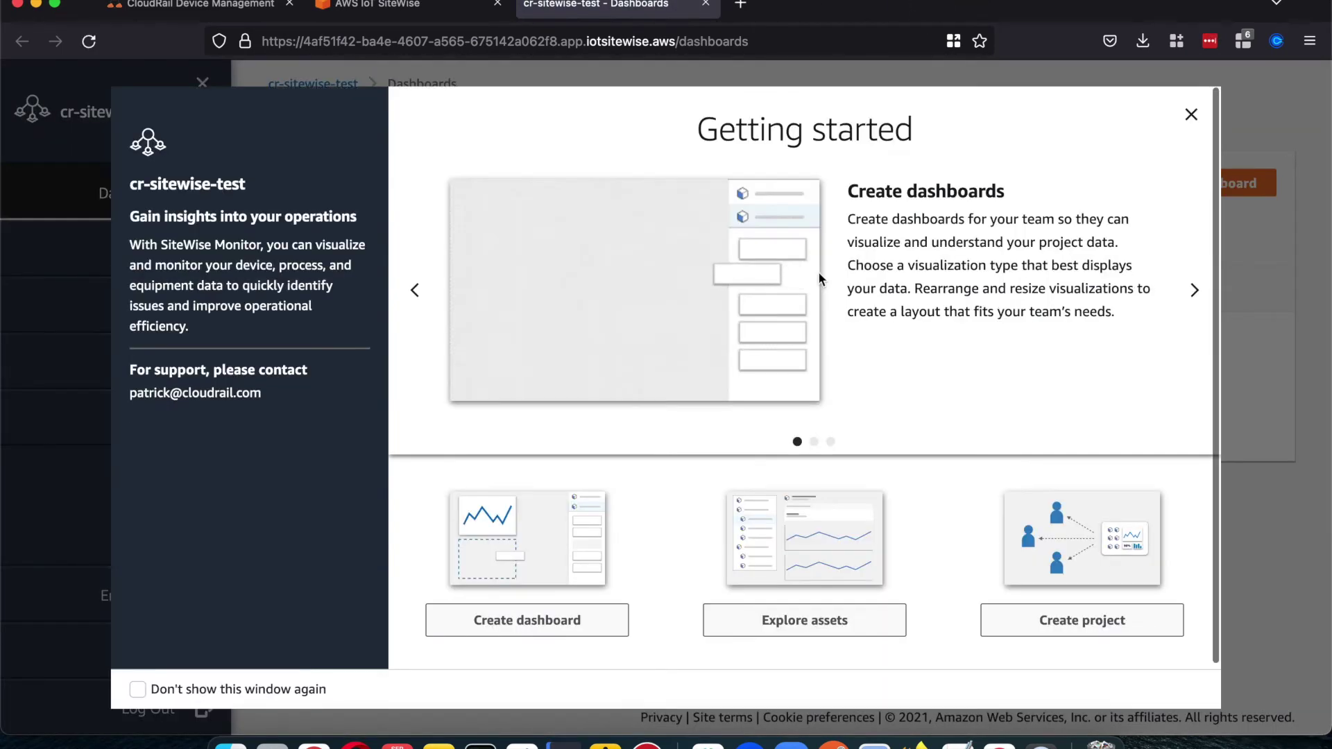
pyautogui.click(1190, 111)
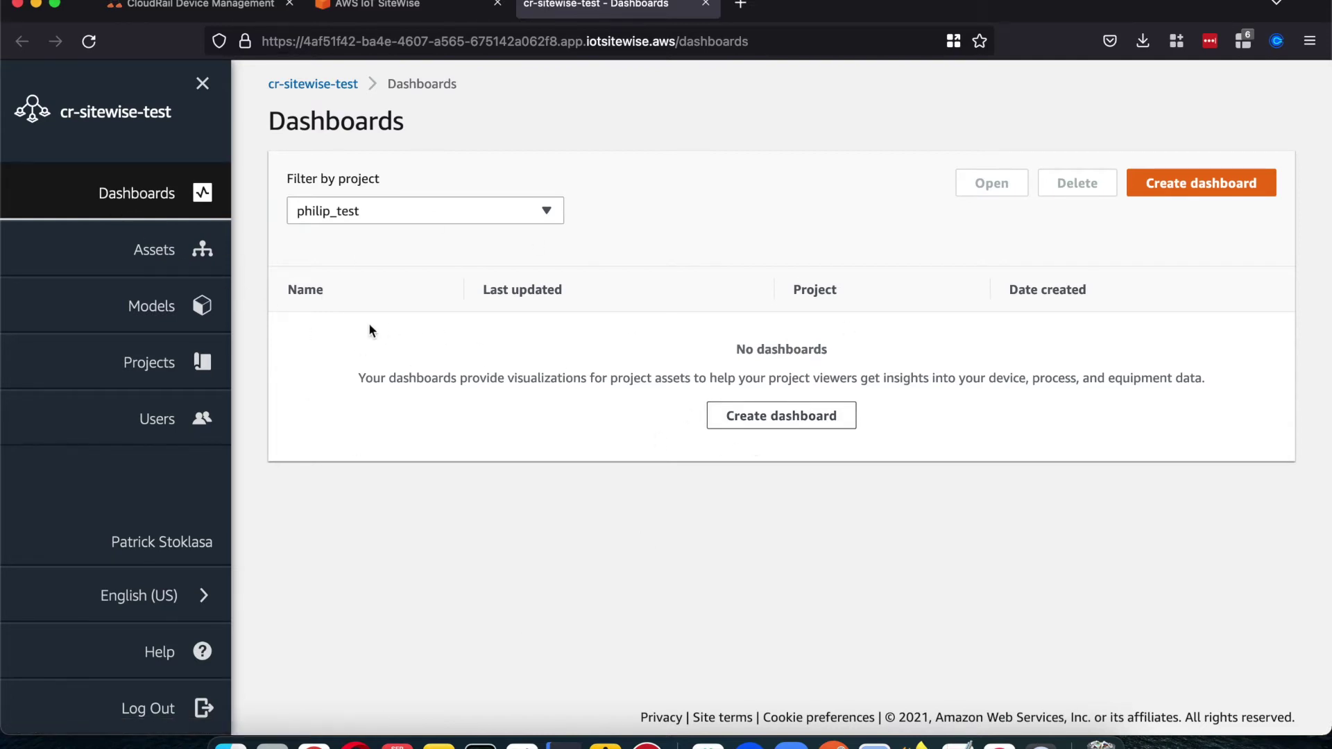
pyautogui.click(115, 259)
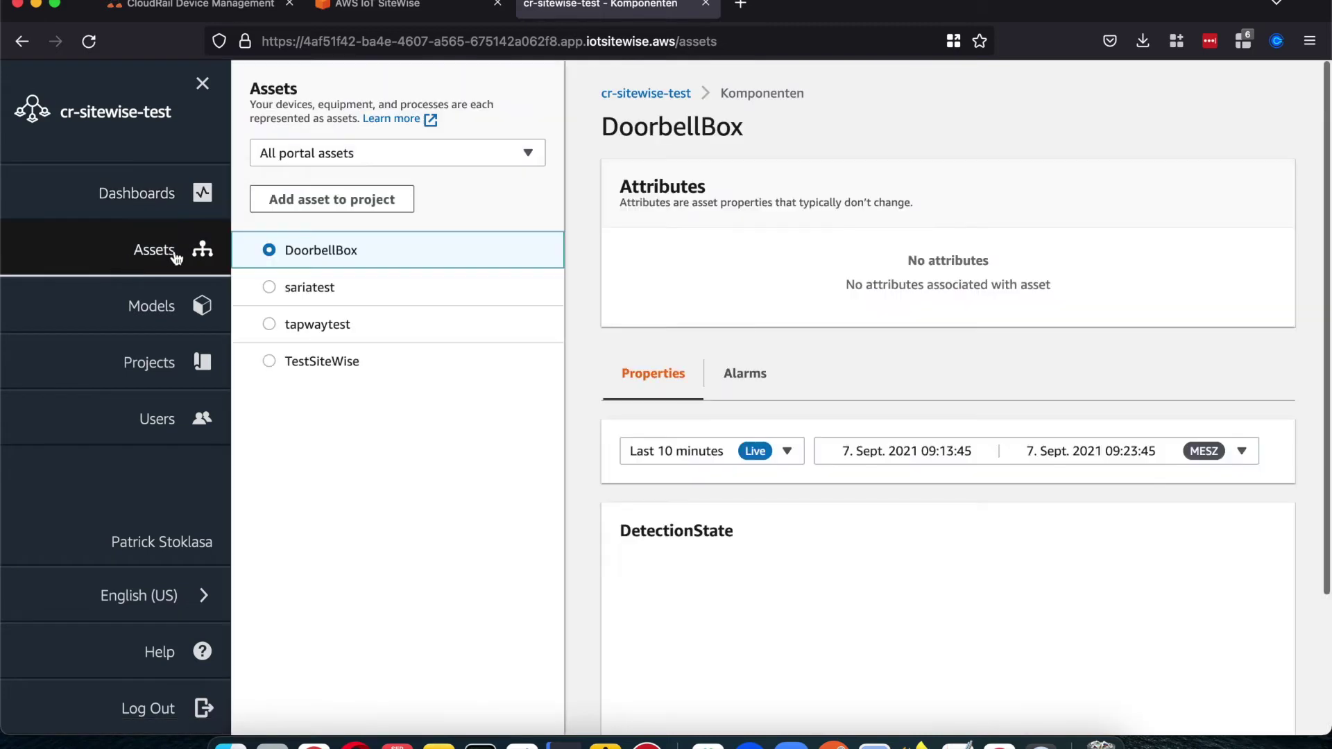
pyautogui.click(270, 361)
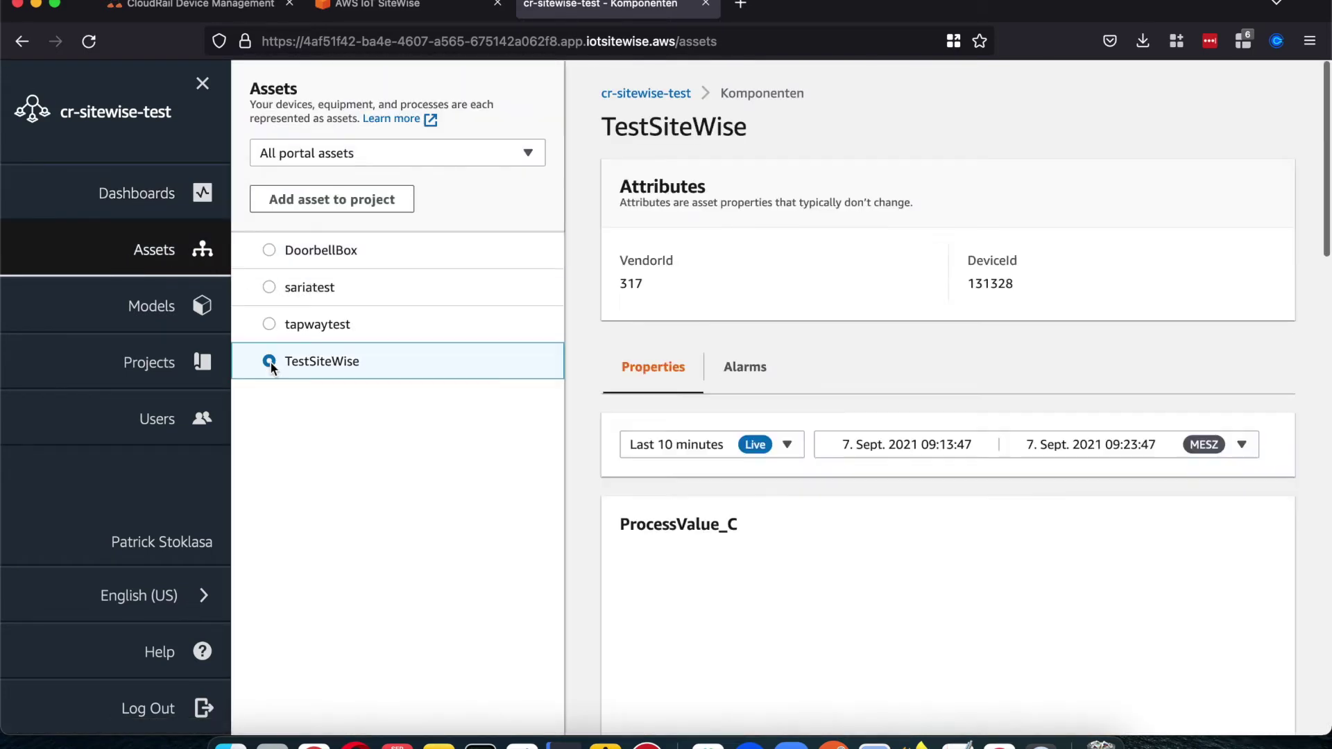
# Step: Scroll through TestSiteWise's live temperature charts in Celsius, Fahrenheit and Kelvin
pyautogui.scroll(-1, 669, 366)
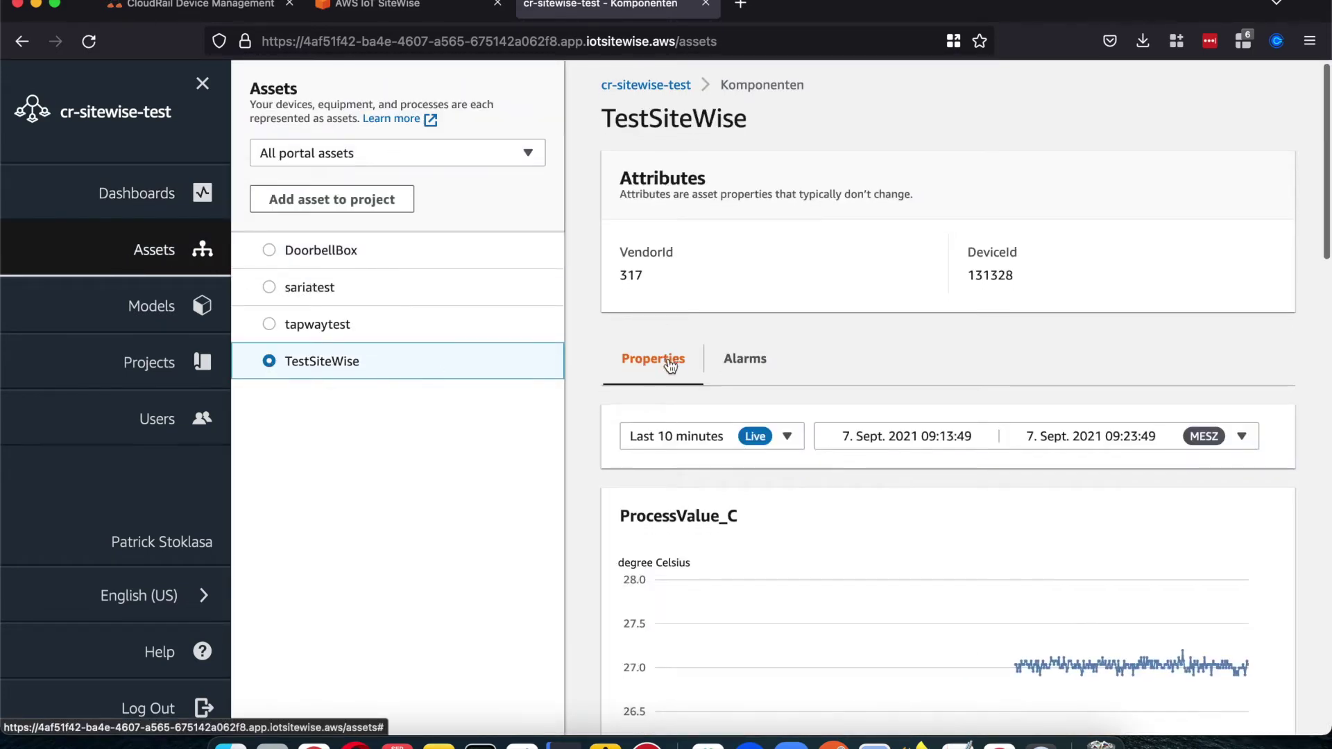
pyautogui.scroll(-5, 668, 358)
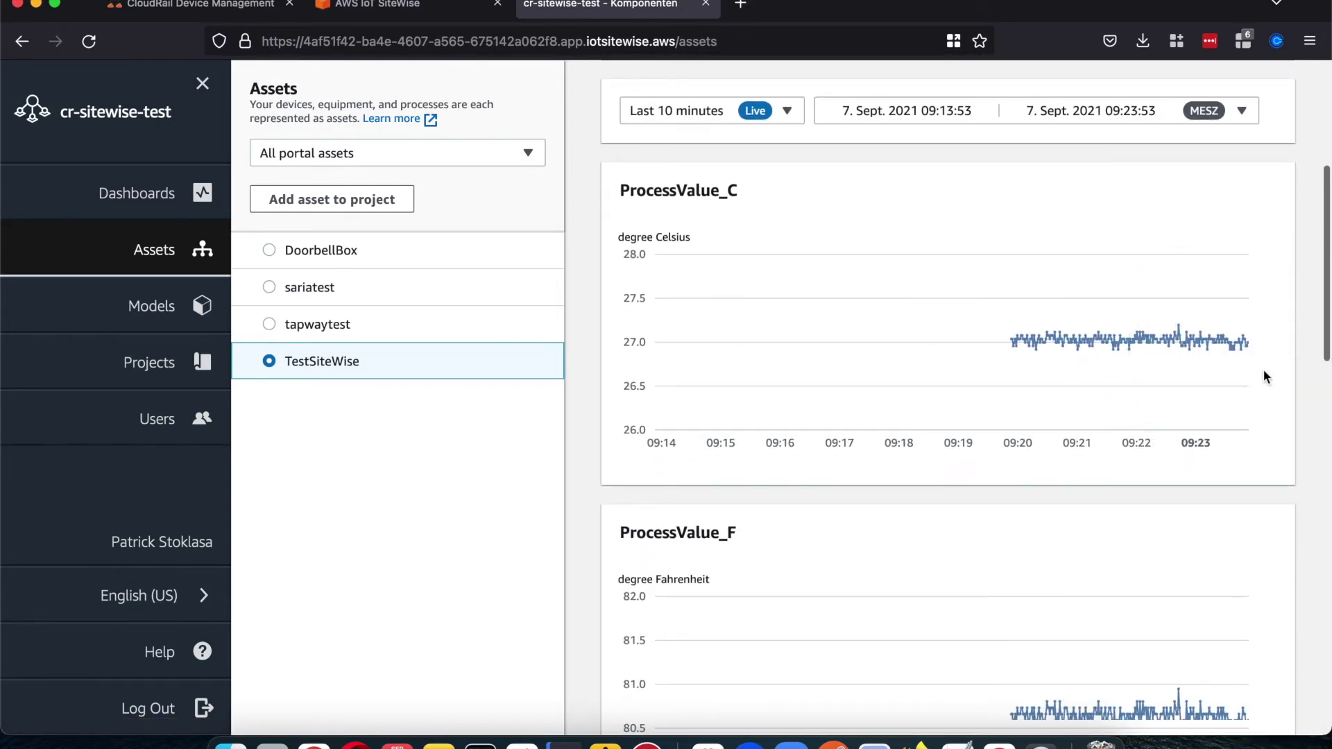
pyautogui.moveTo(1116, 361)
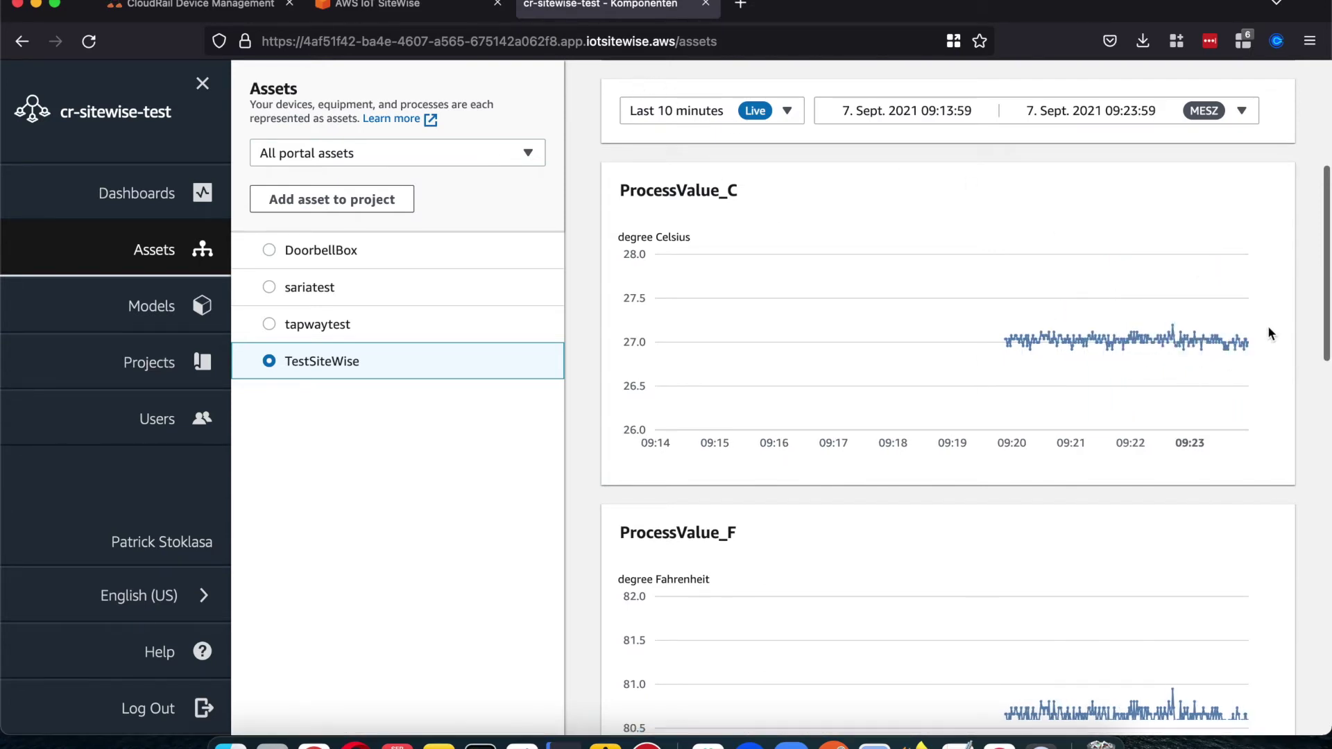
pyautogui.moveTo(1247, 335)
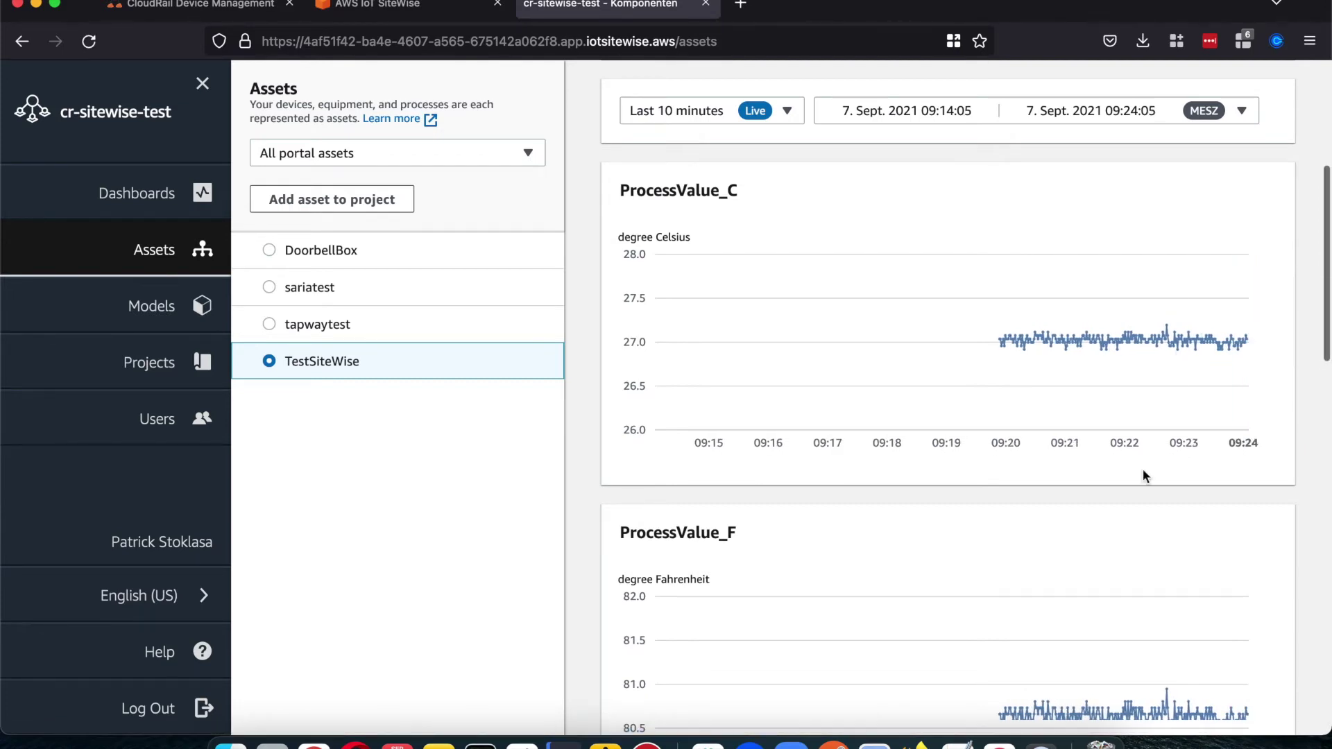
pyautogui.scroll(-6, 1144, 476)
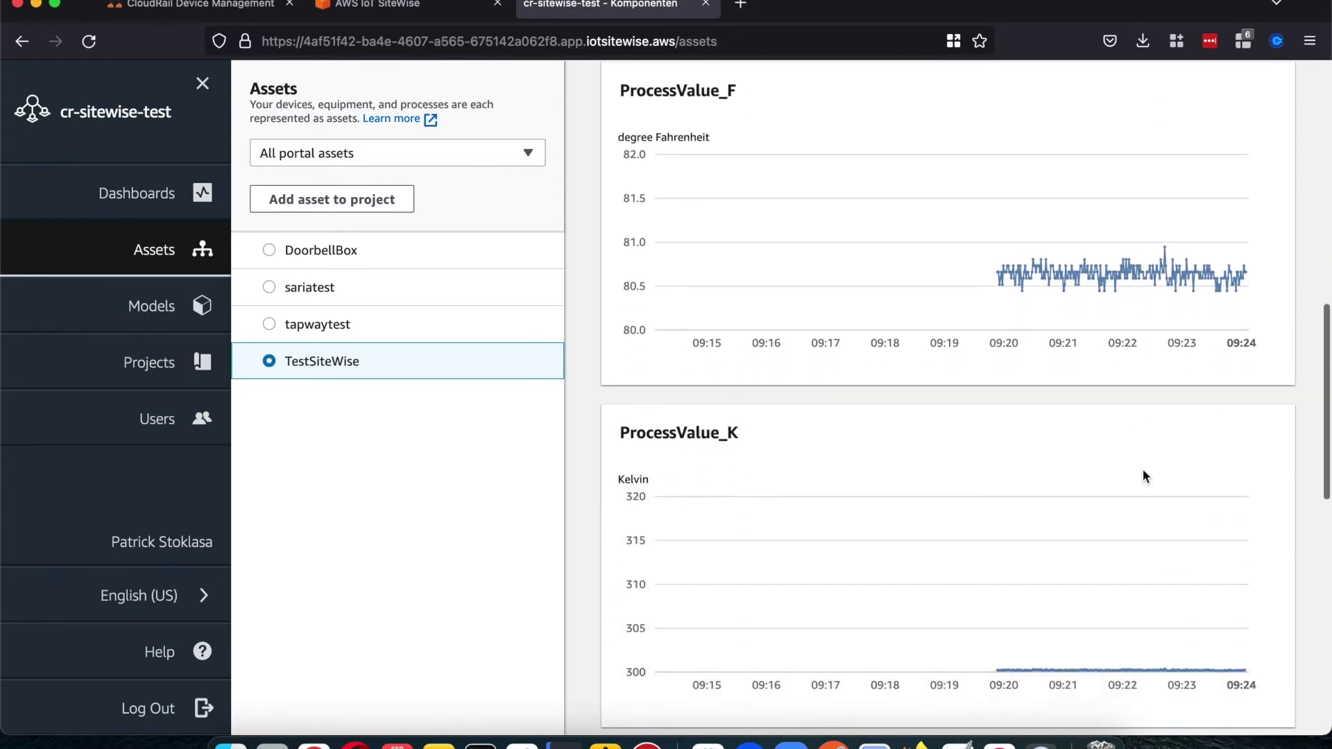
pyautogui.scroll(-3, 1142, 468)
pyautogui.scroll(-2, 1175, 475)
pyautogui.scroll(-5, 1175, 476)
pyautogui.scroll(5, 1174, 475)
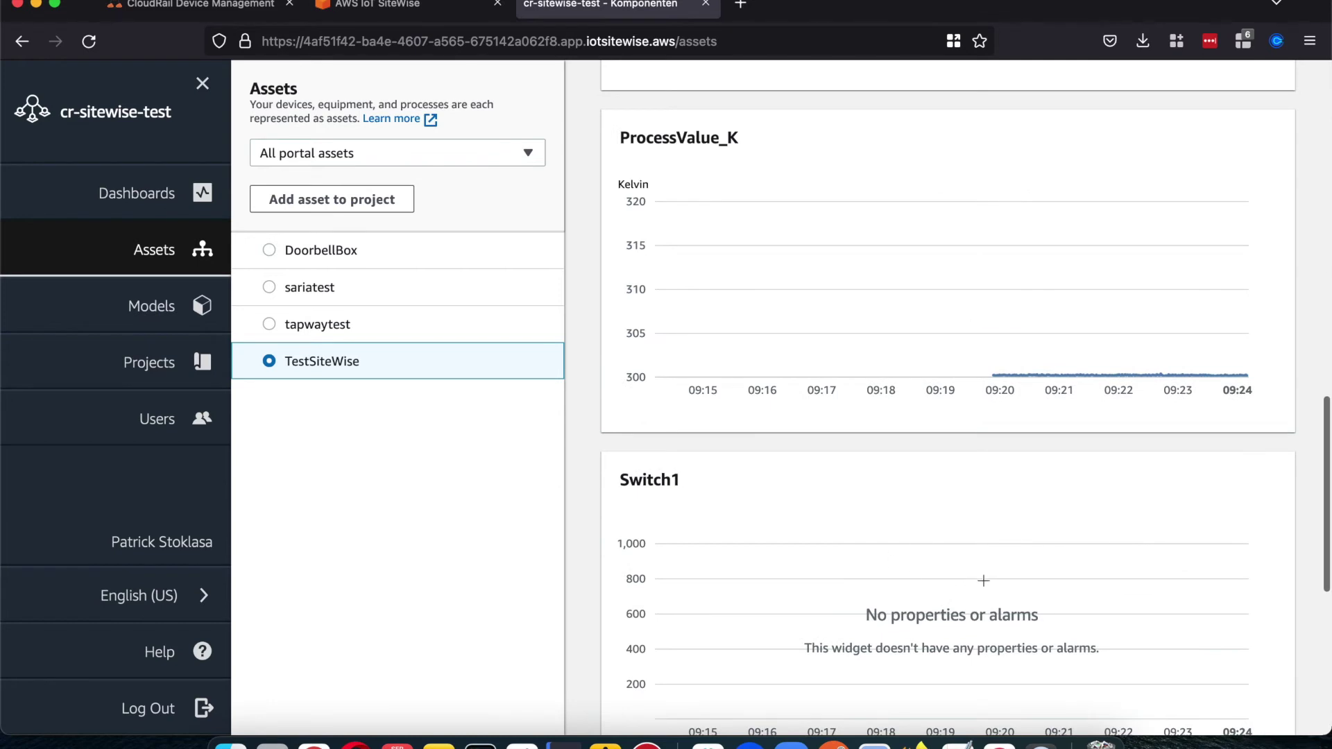
pyautogui.scroll(-1, 982, 576)
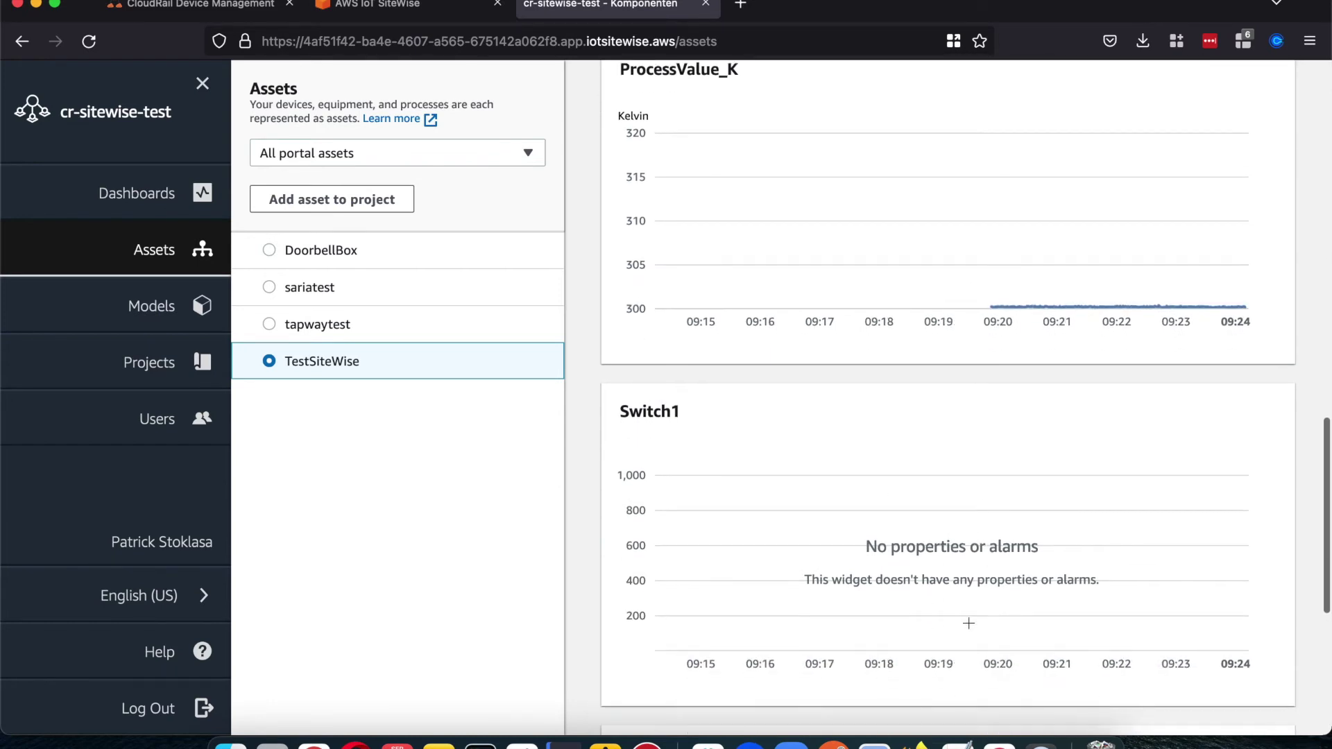
pyautogui.scroll(-3, 969, 582)
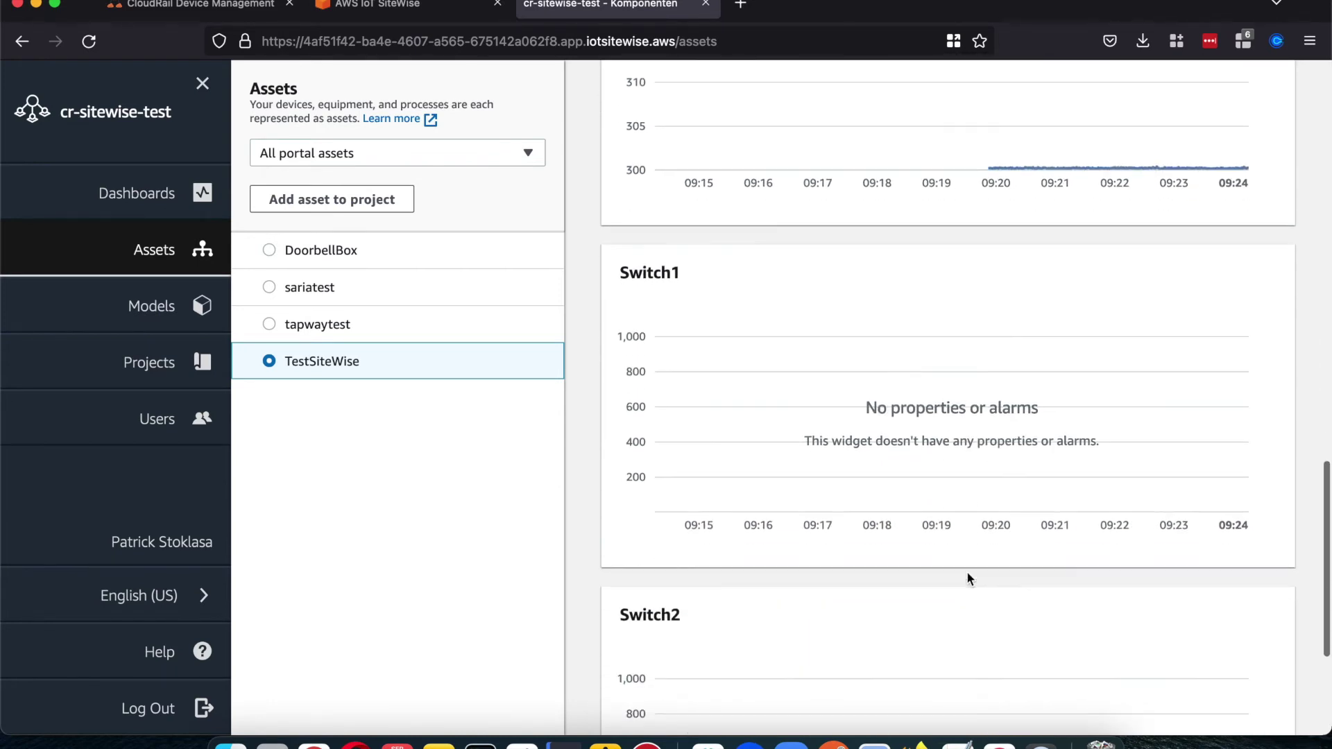
pyautogui.scroll(6, 970, 577)
pyautogui.scroll(10, 966, 571)
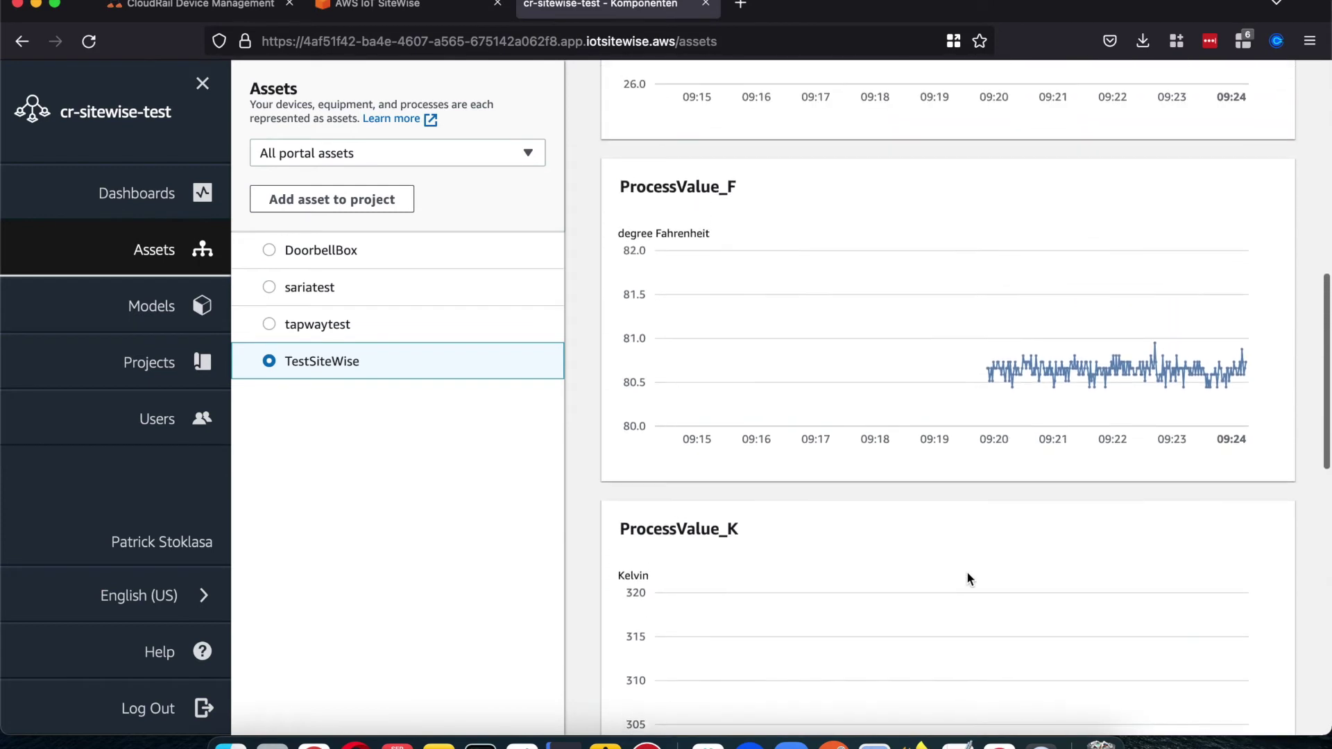
pyautogui.scroll(4, 759, 523)
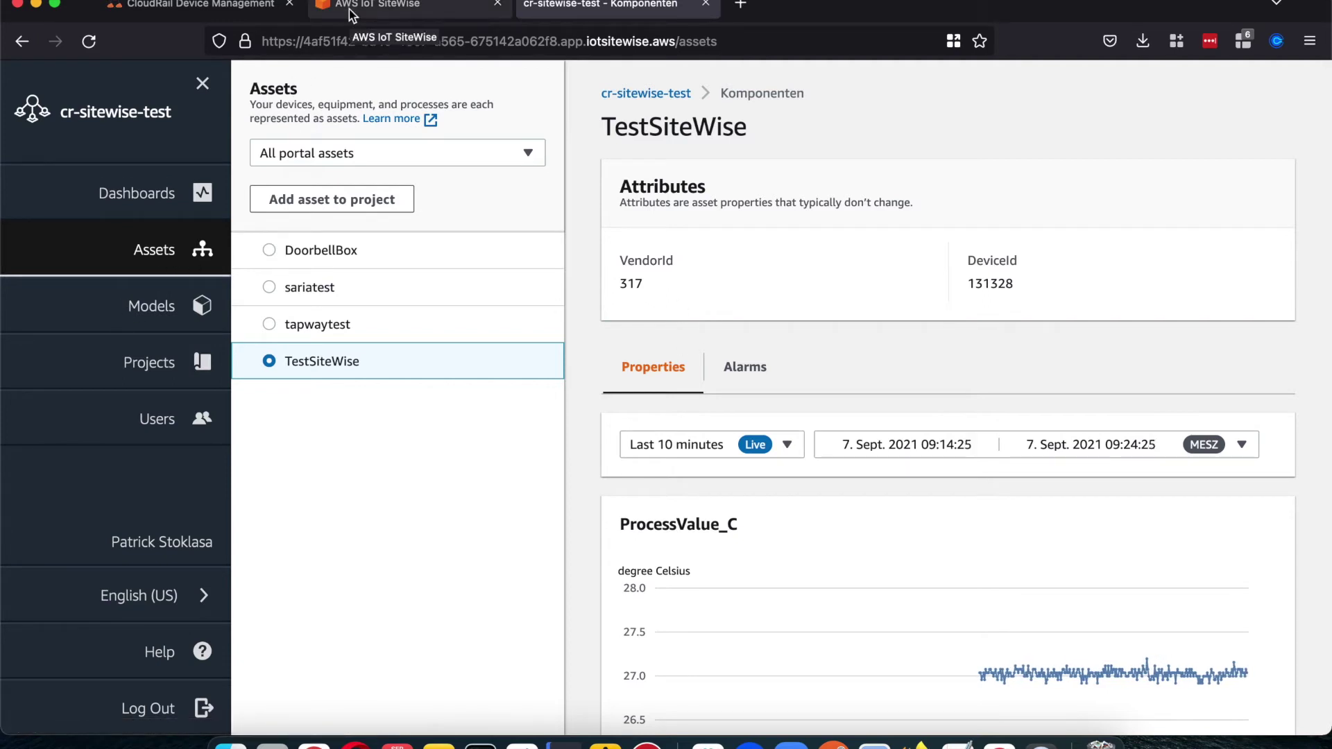
# Step: Return to the SiteWise console and show the asset models list under Build
pyautogui.click(406, 5)
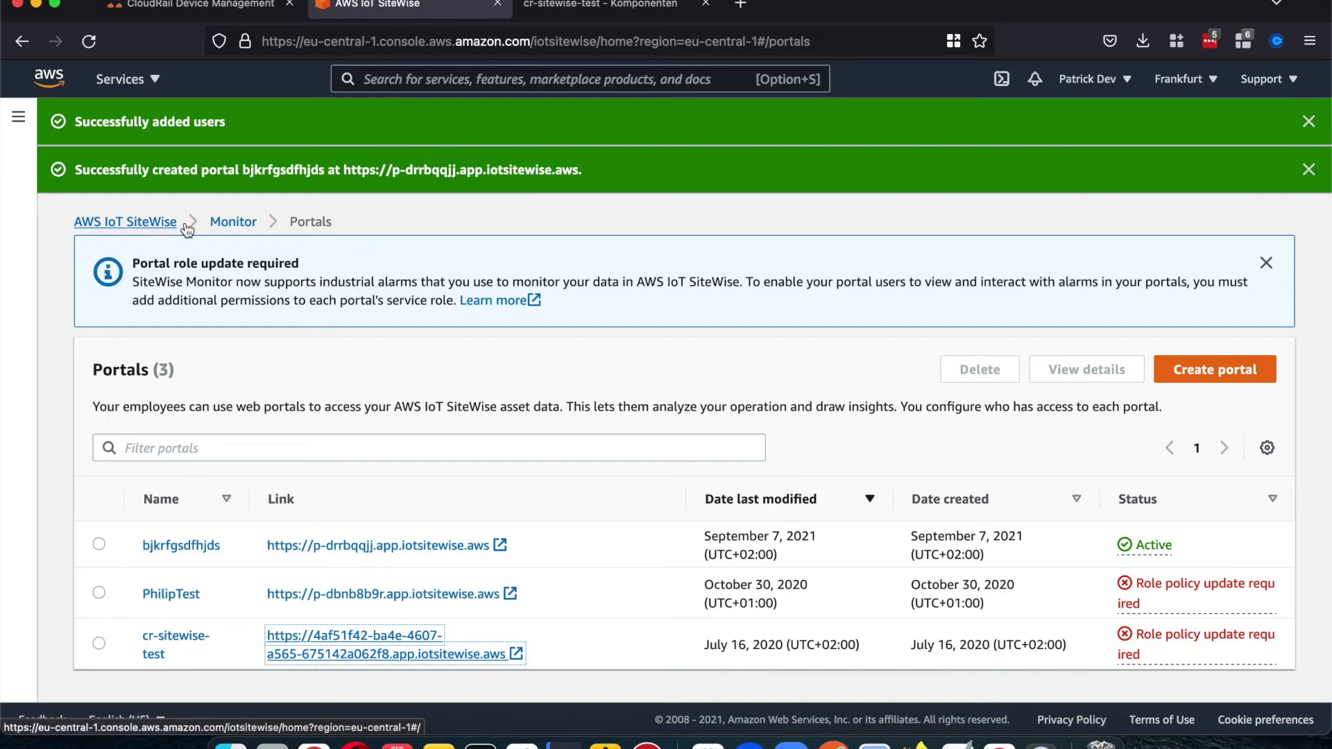
pyautogui.click(18, 117)
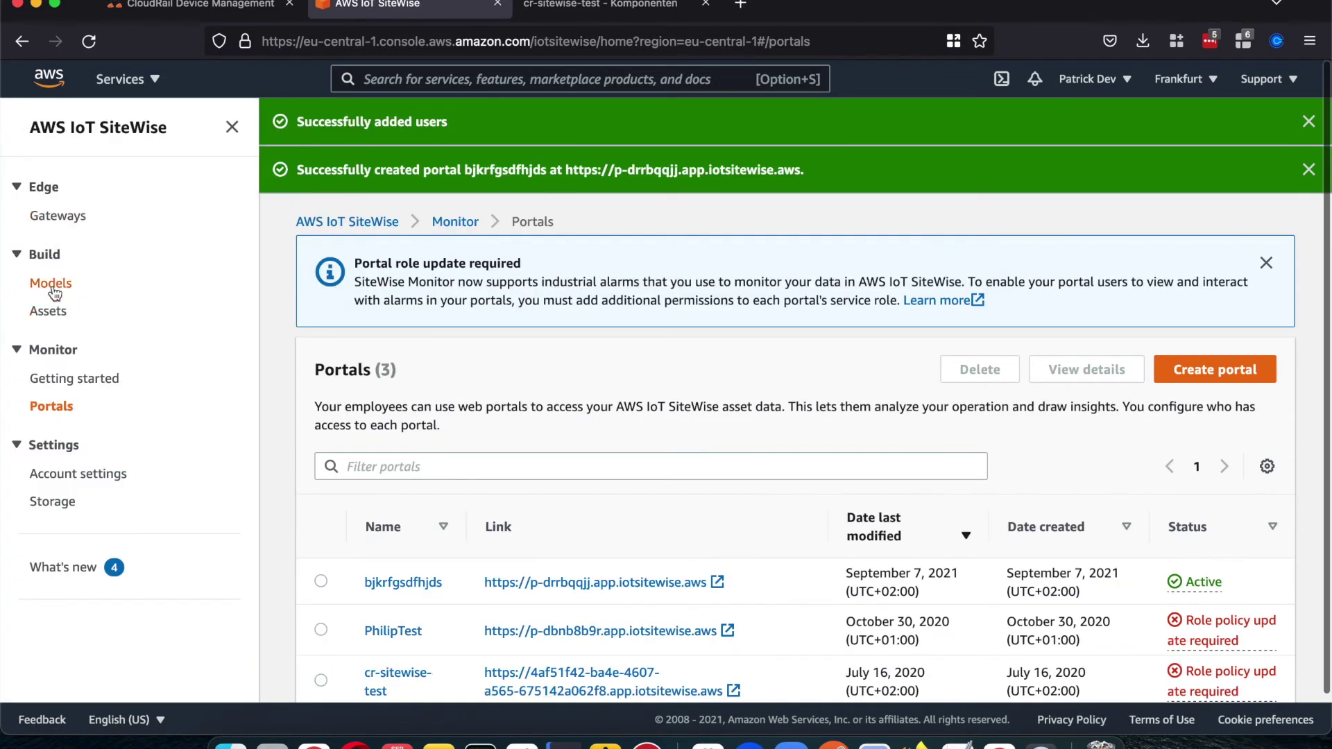
pyautogui.click(52, 284)
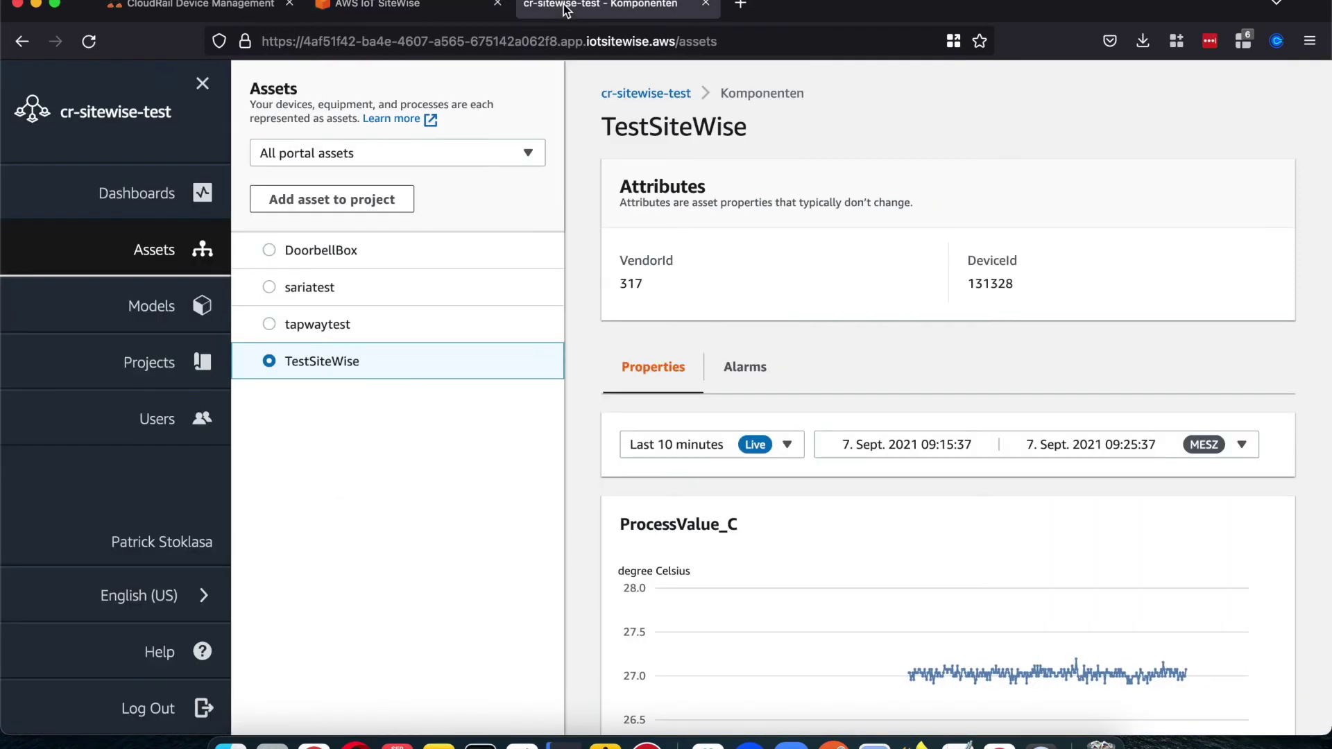
# Step: Open the CloudRail credentials manager and start adding a new cloud credential
pyautogui.click(567, 8)
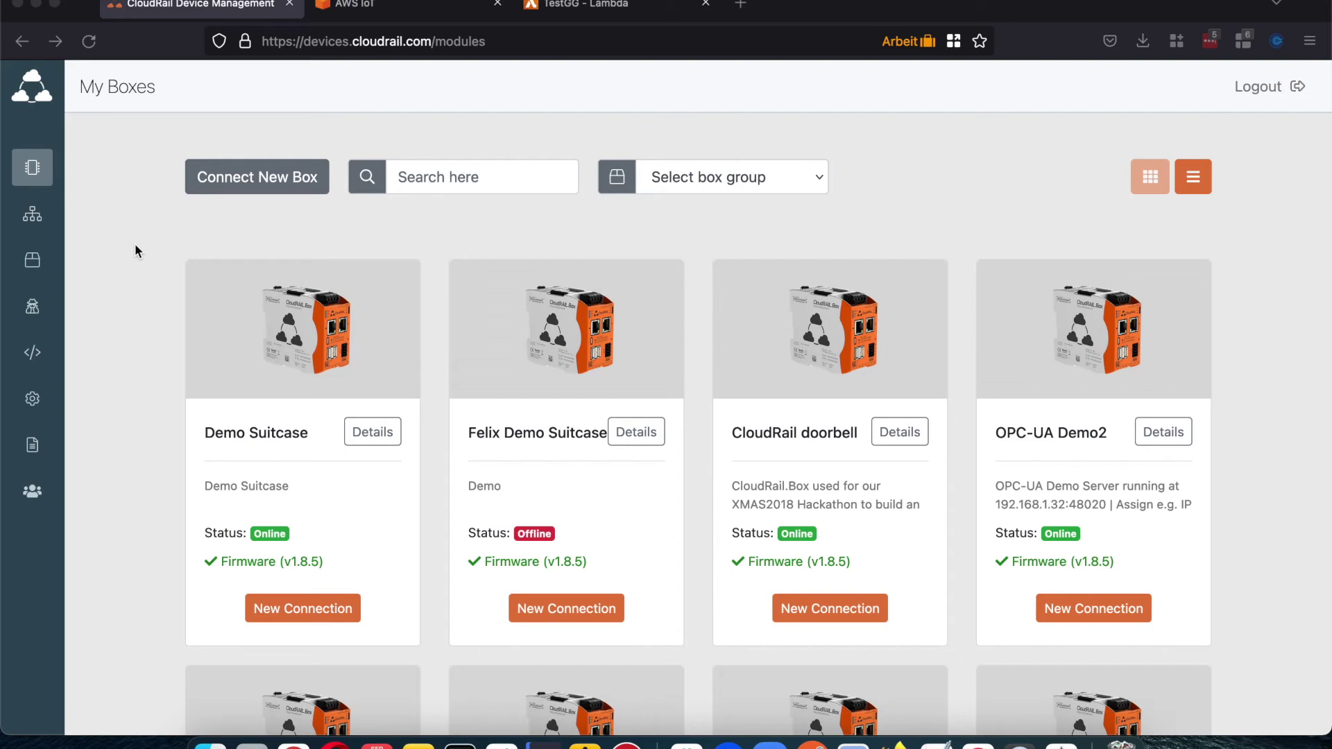
pyautogui.click(34, 311)
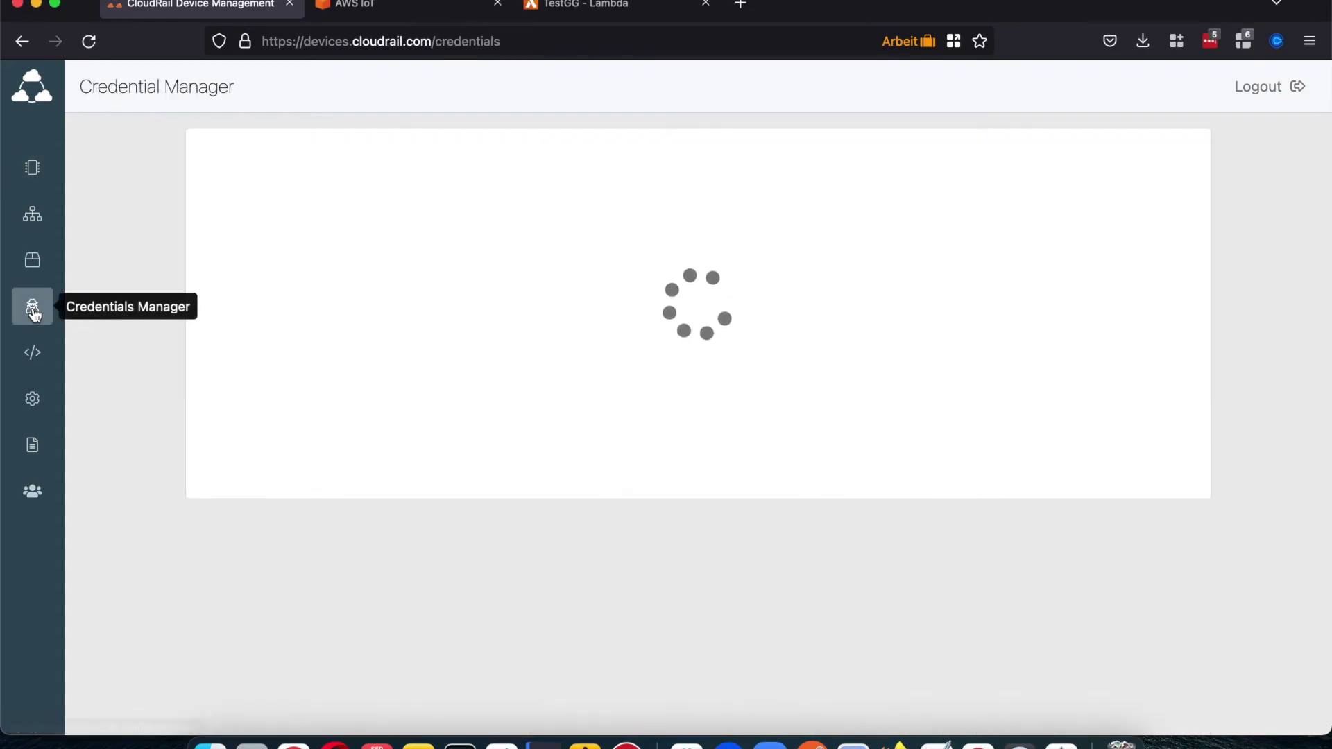
pyautogui.scroll(-6, 219, 381)
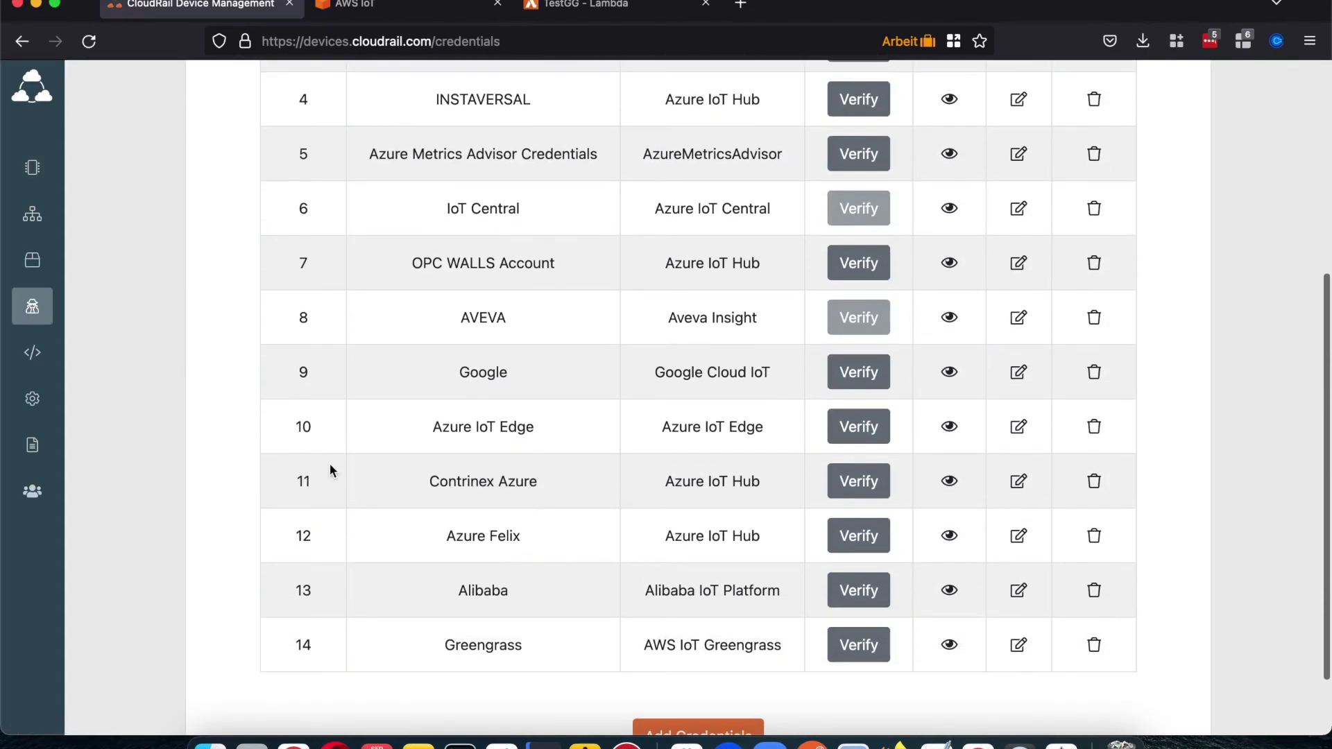
pyautogui.click(671, 652)
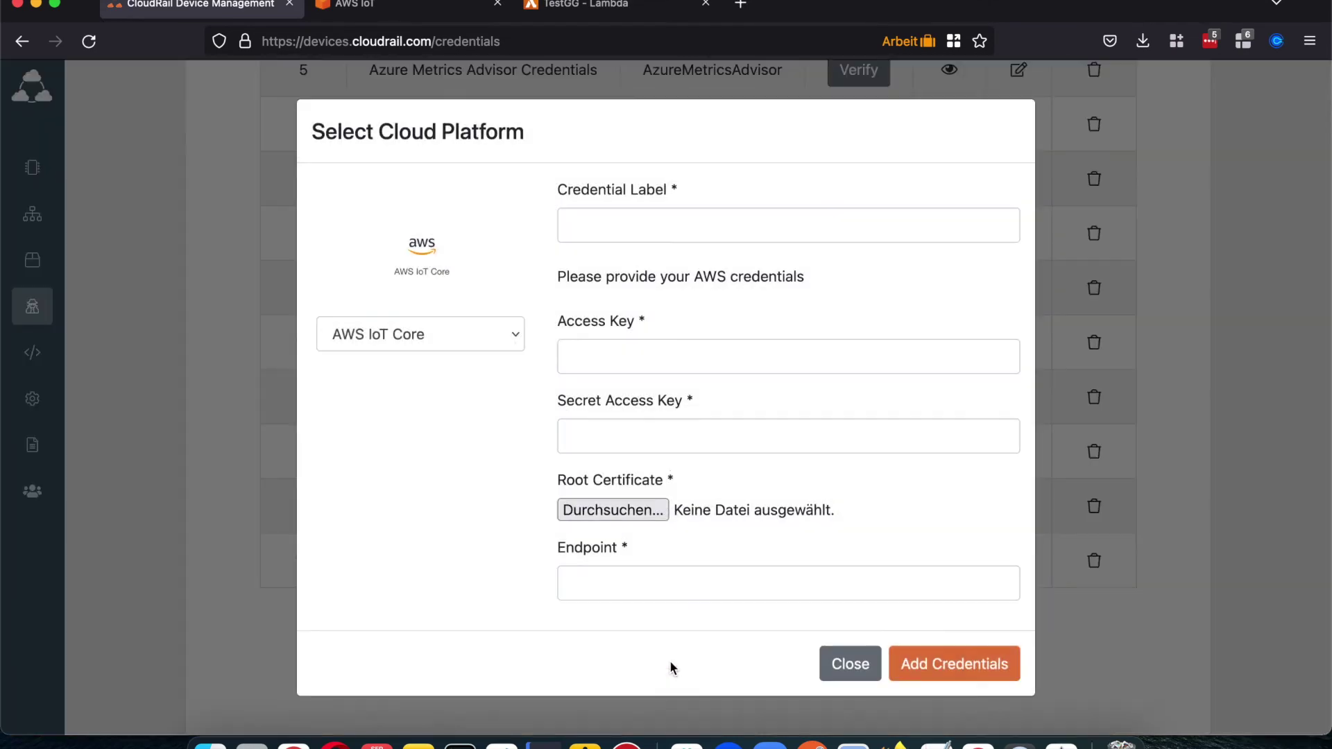
# Step: Toggle the platform between AWS IoT Greengrass and AWS IoT Core, then close the form unsaved
pyautogui.click(514, 339)
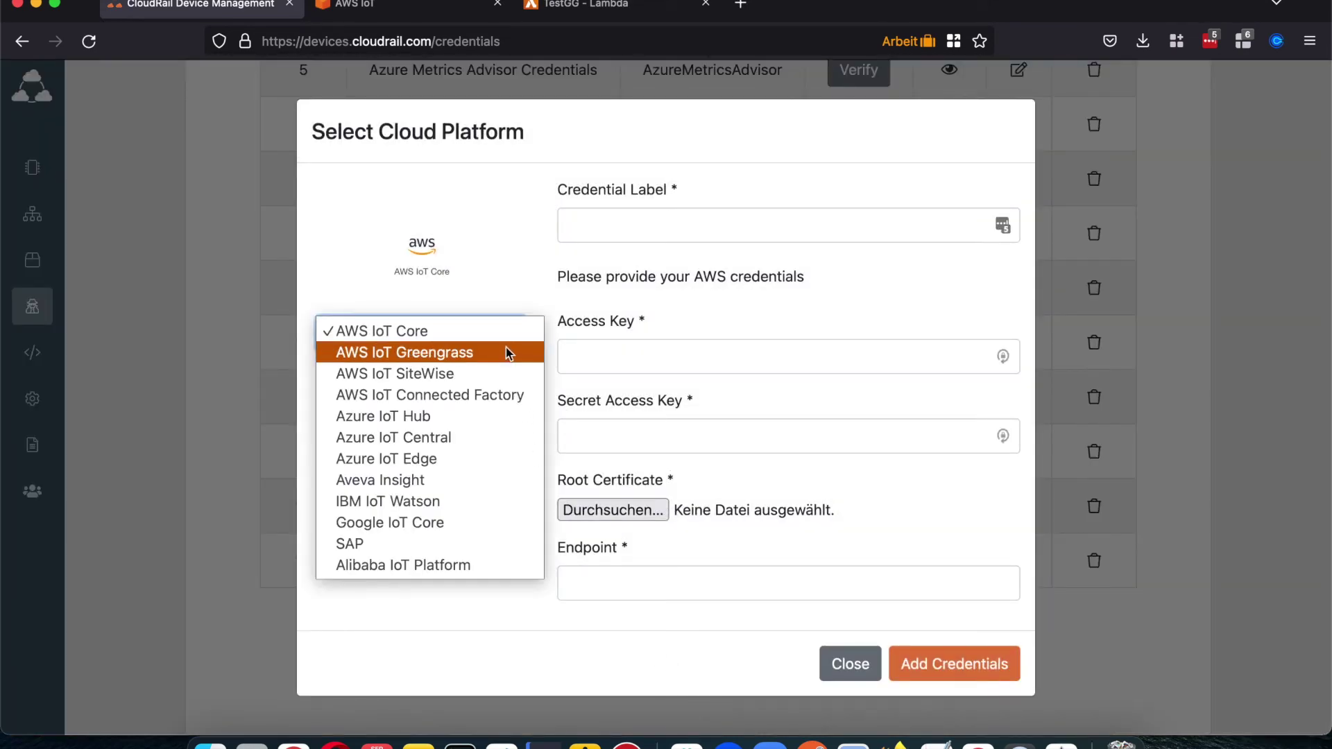
pyautogui.click(504, 355)
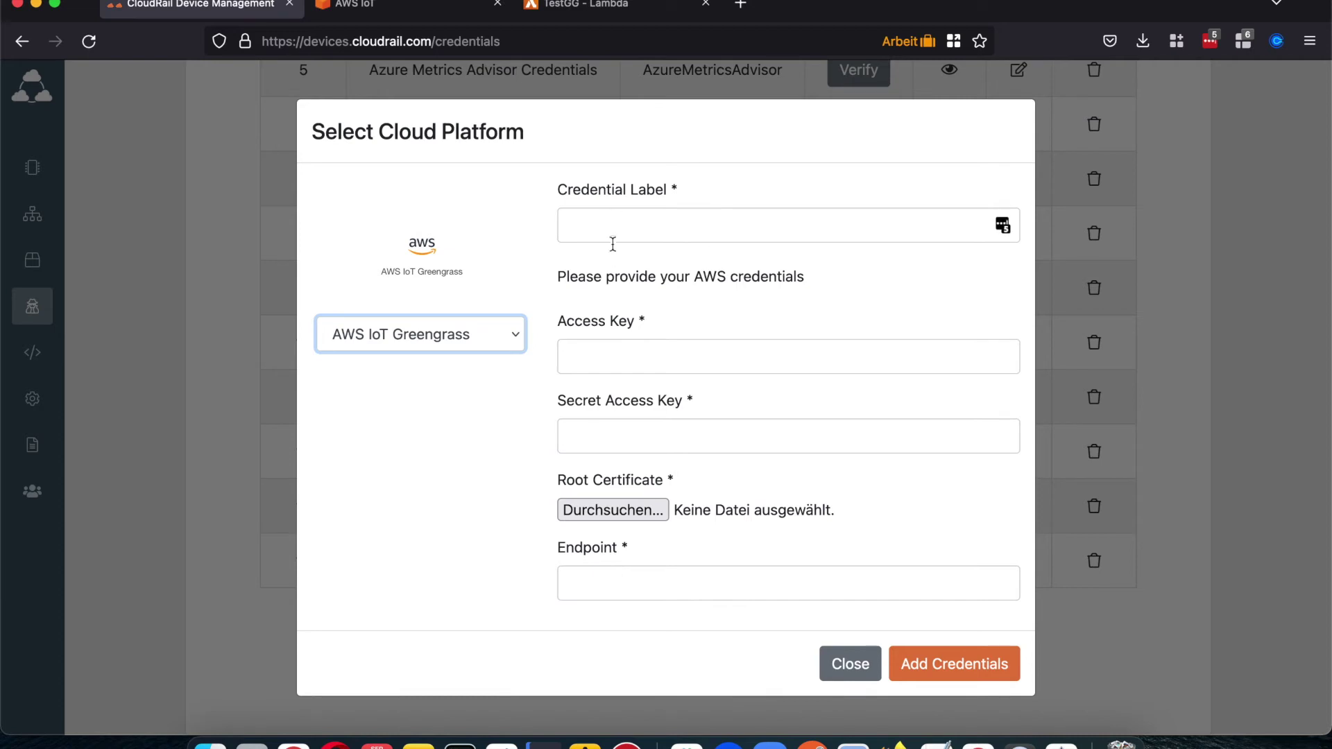
pyautogui.click(474, 340)
pyautogui.click(456, 310)
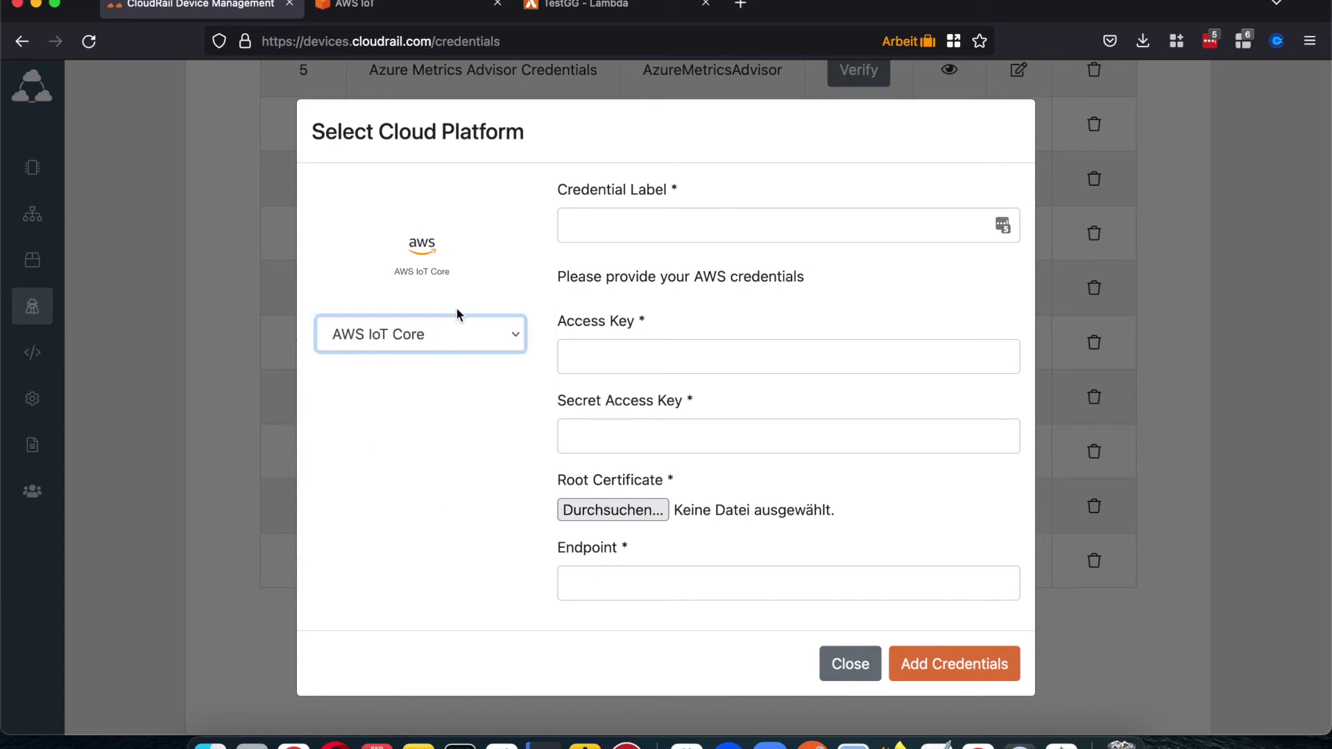
pyautogui.click(452, 327)
pyautogui.click(445, 350)
pyautogui.click(510, 555)
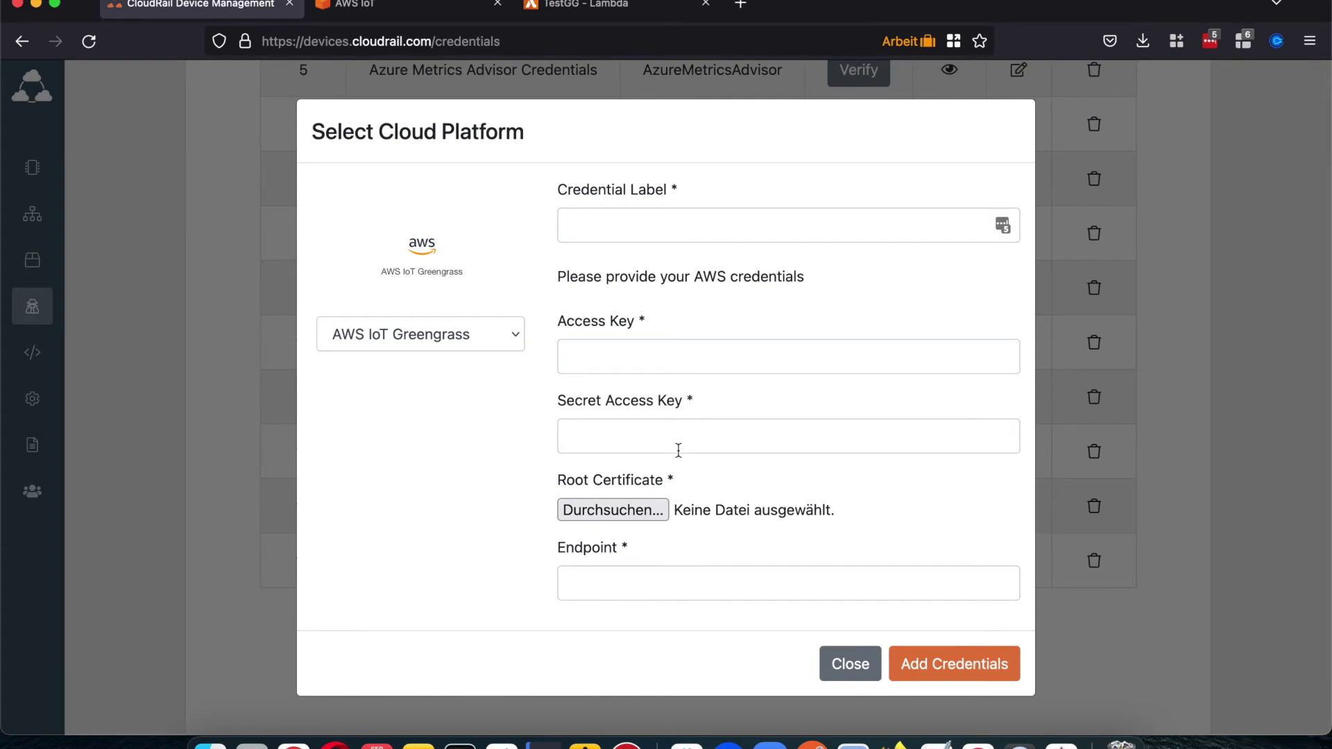
pyautogui.click(849, 663)
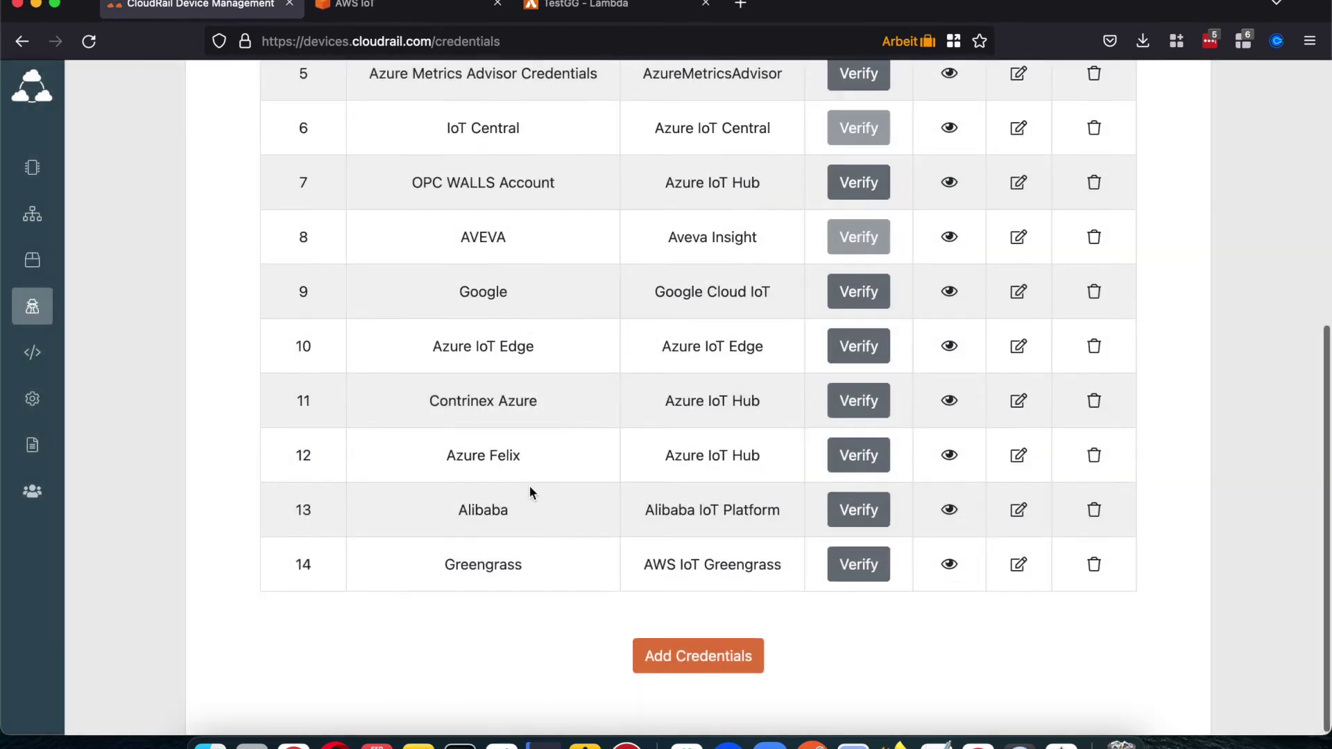
pyautogui.scroll(5, 530, 486)
# Step: Open the details page of the personal demo box from the Boxes list
pyautogui.click(33, 167)
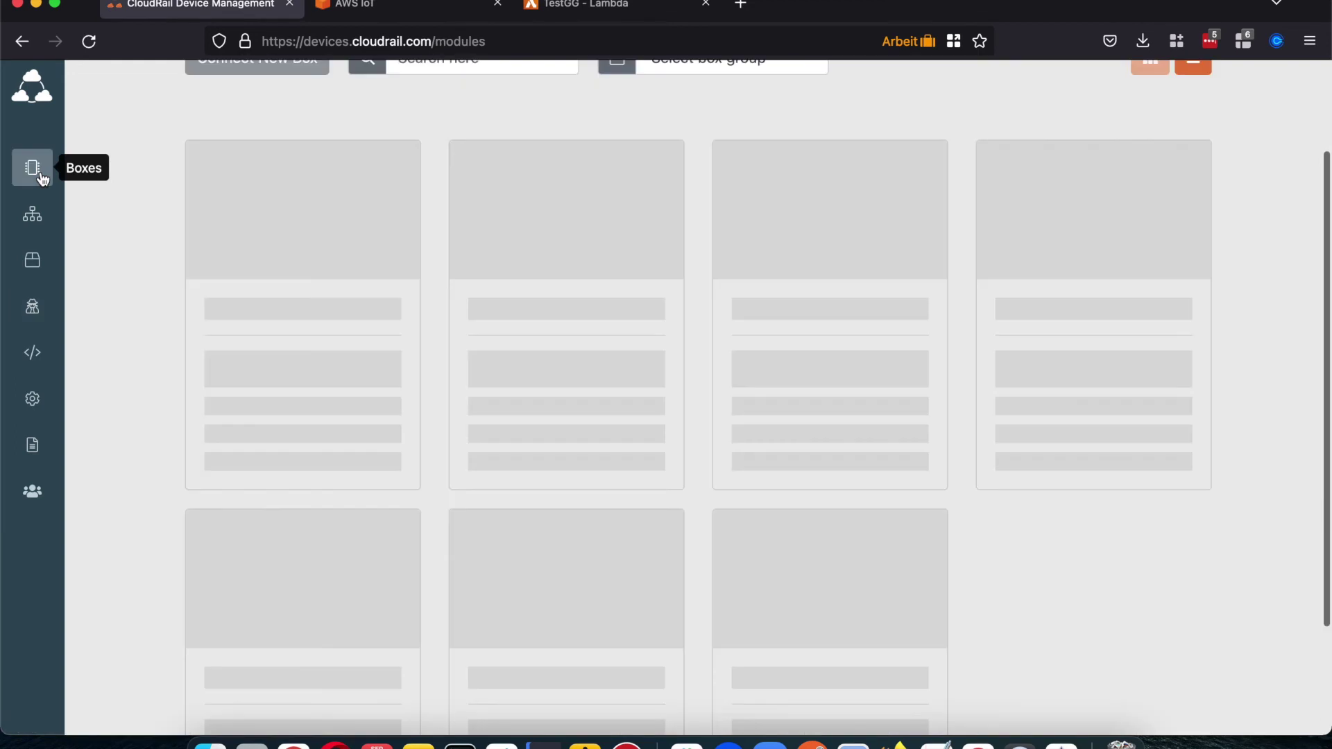
pyautogui.scroll(-4, 170, 254)
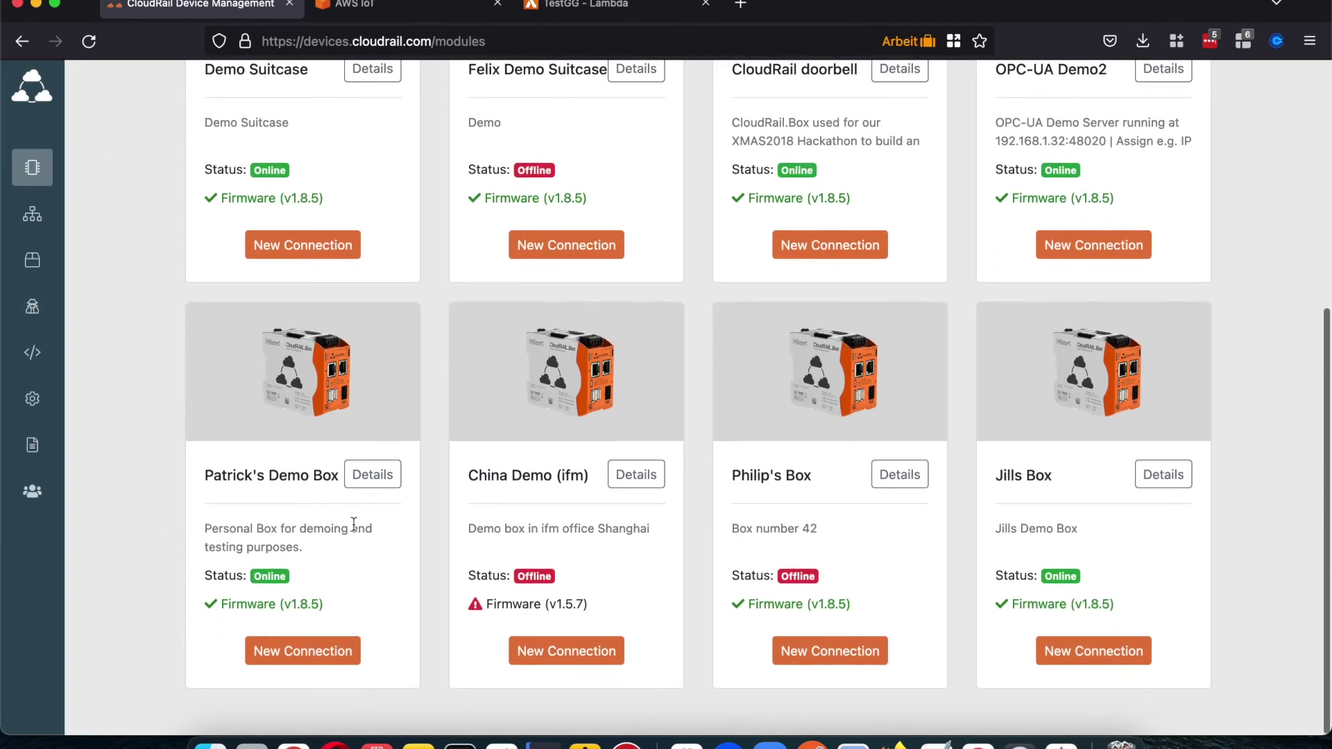
pyautogui.click(372, 476)
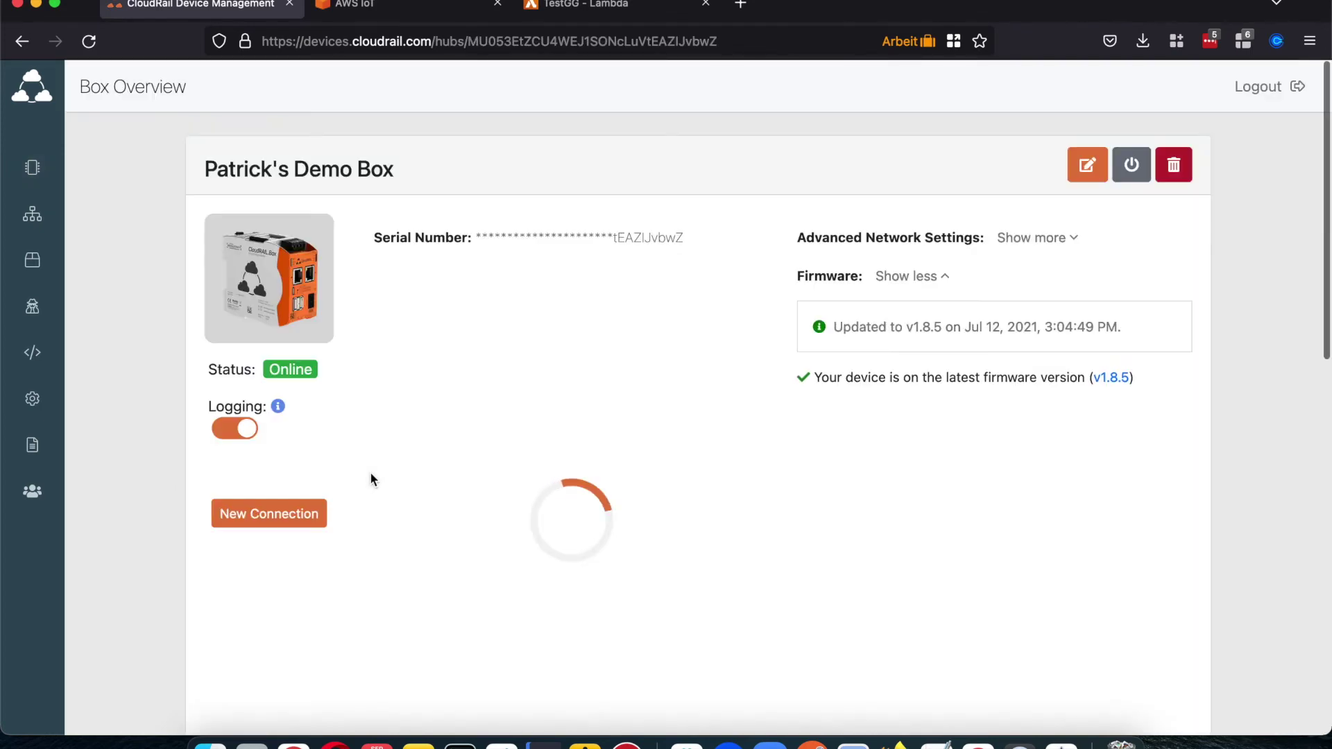
pyautogui.scroll(-2, 495, 416)
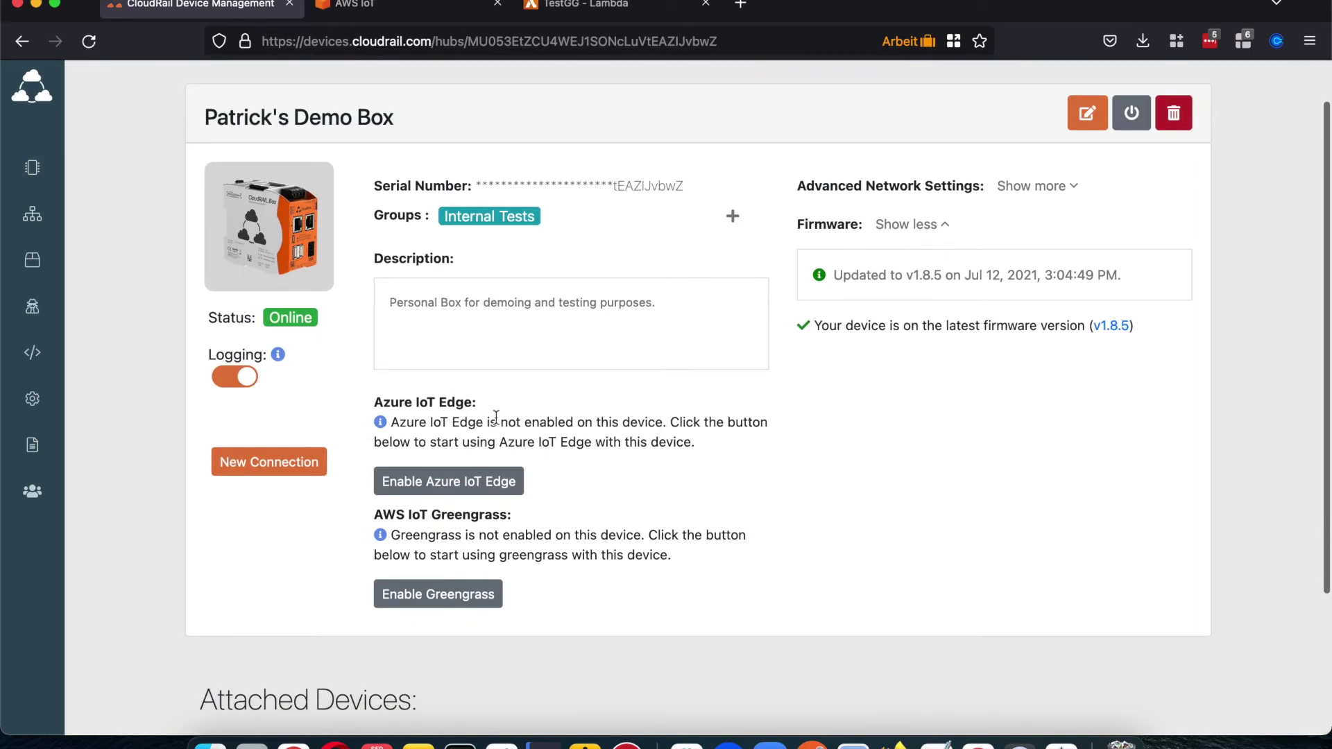
pyautogui.scroll(1, 495, 416)
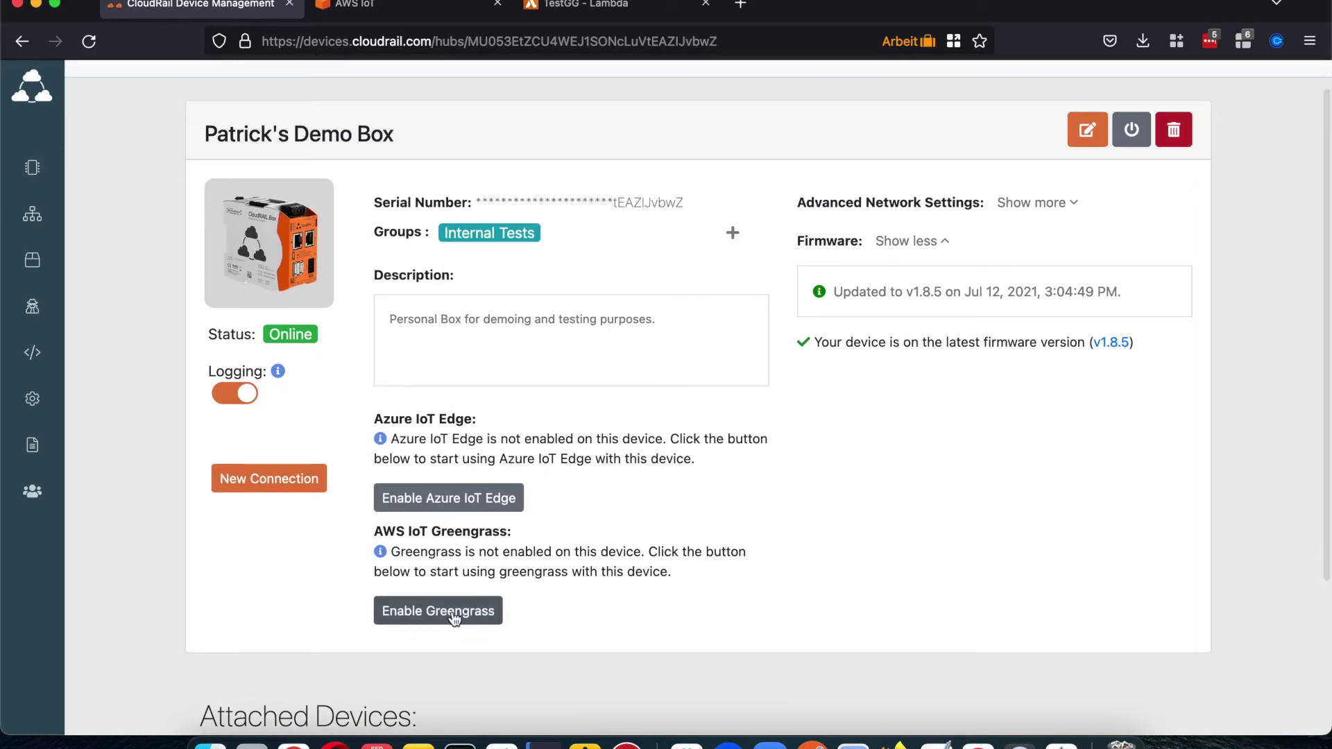
# Step: Enable Greengrass on the box with a new group named TestGGVideo, not using an existing device
pyautogui.click(454, 618)
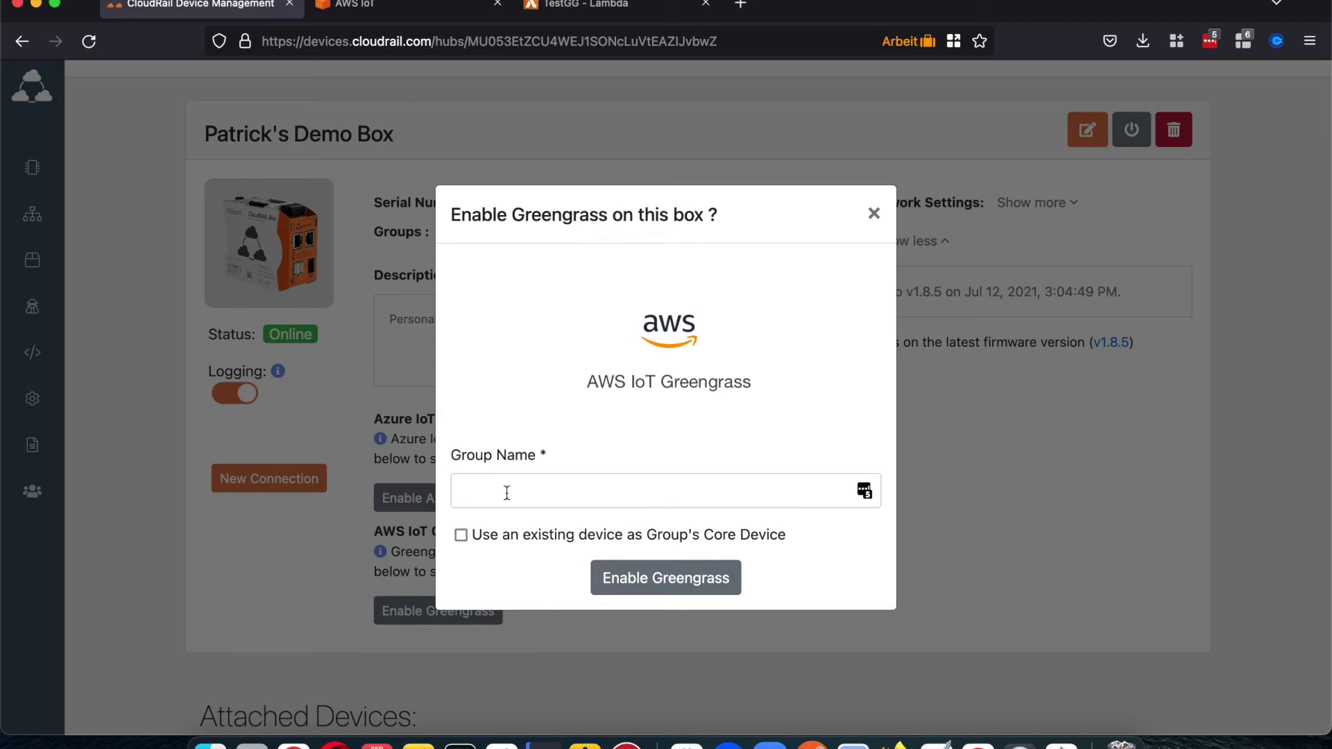
pyautogui.click(460, 535)
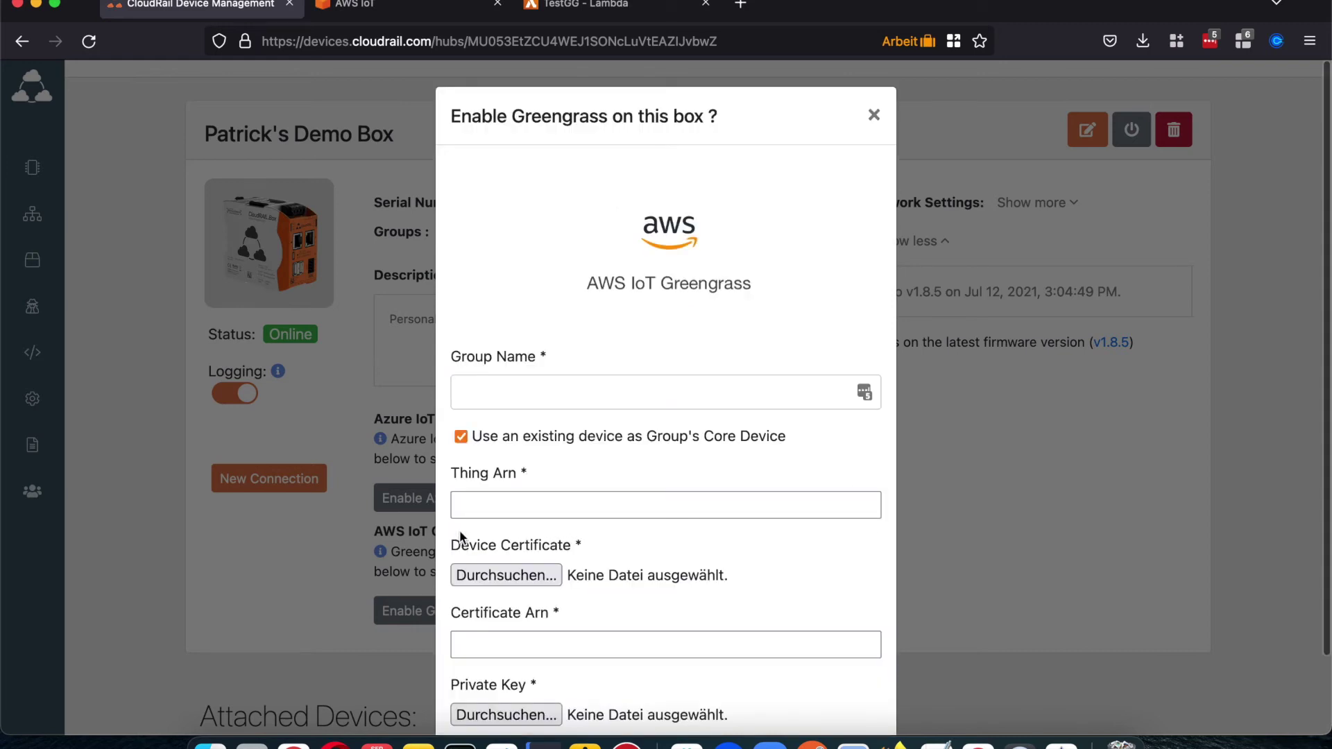
pyautogui.scroll(-2, 468, 436)
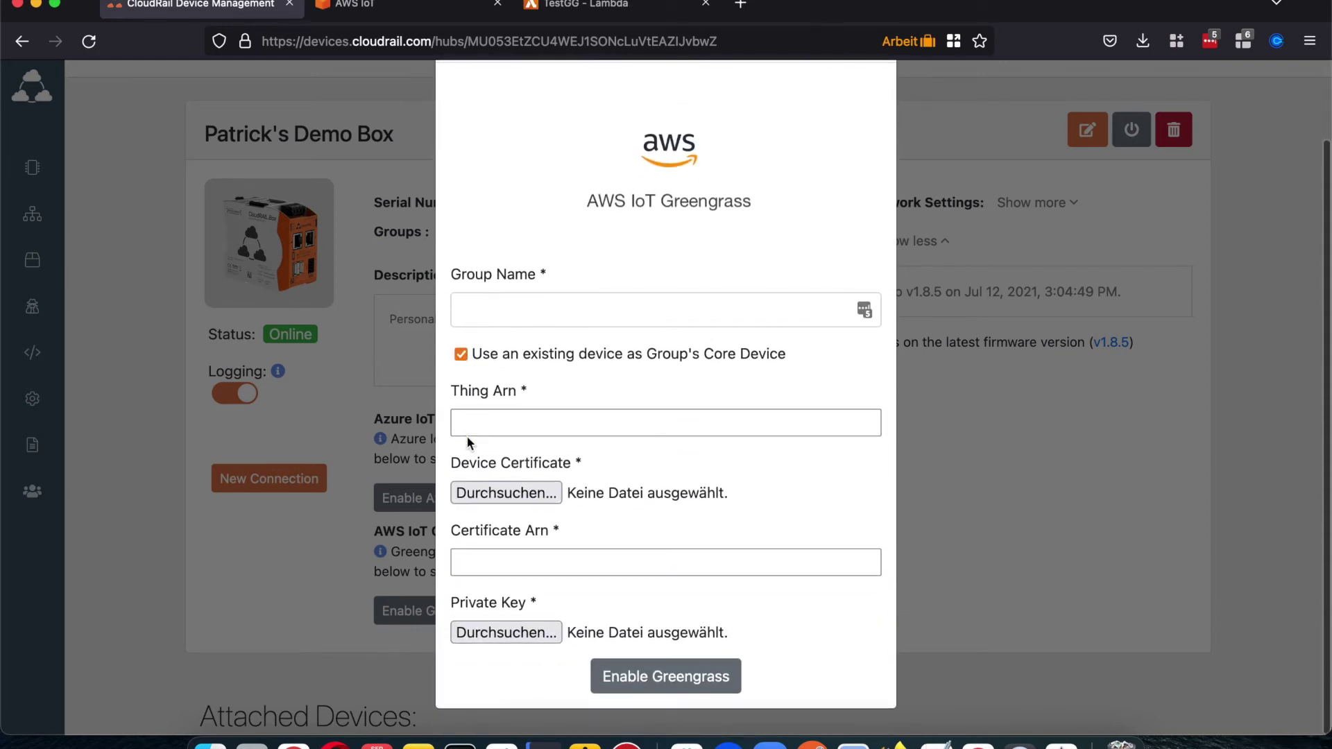
pyautogui.click(466, 421)
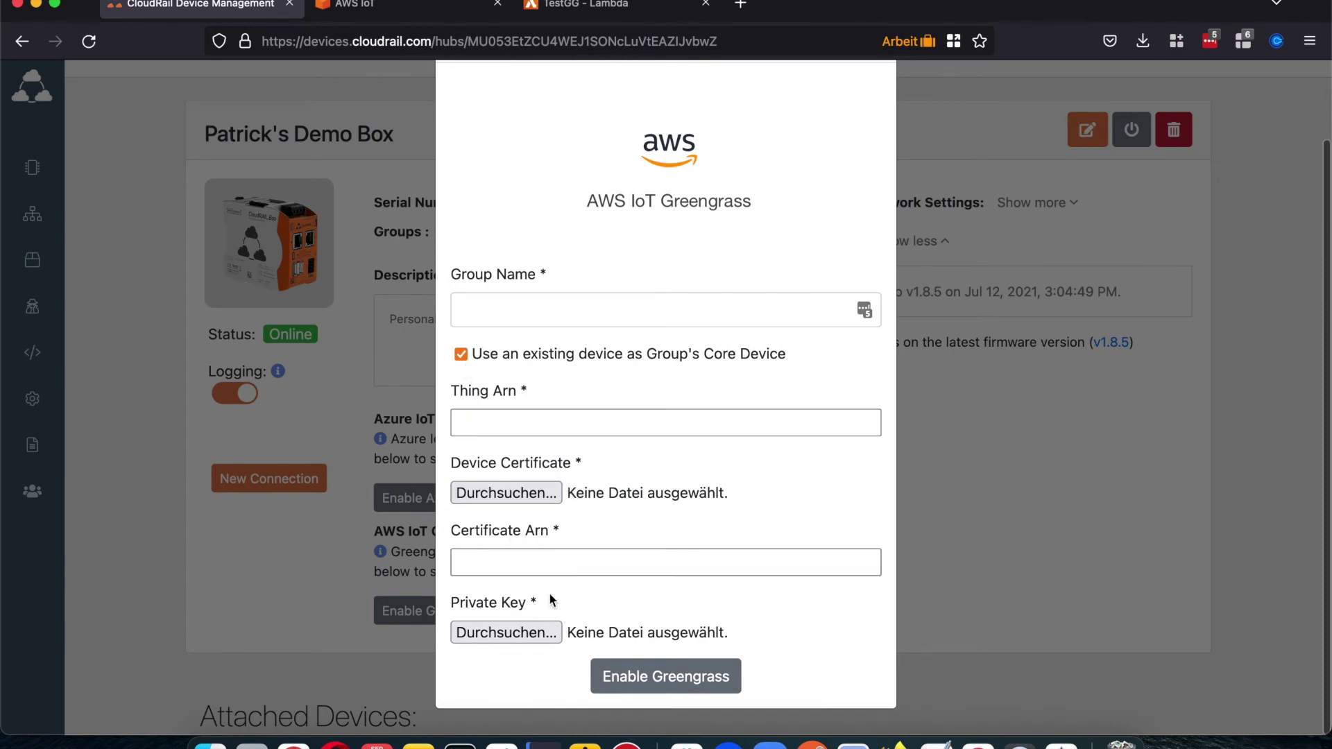
pyautogui.click(461, 354)
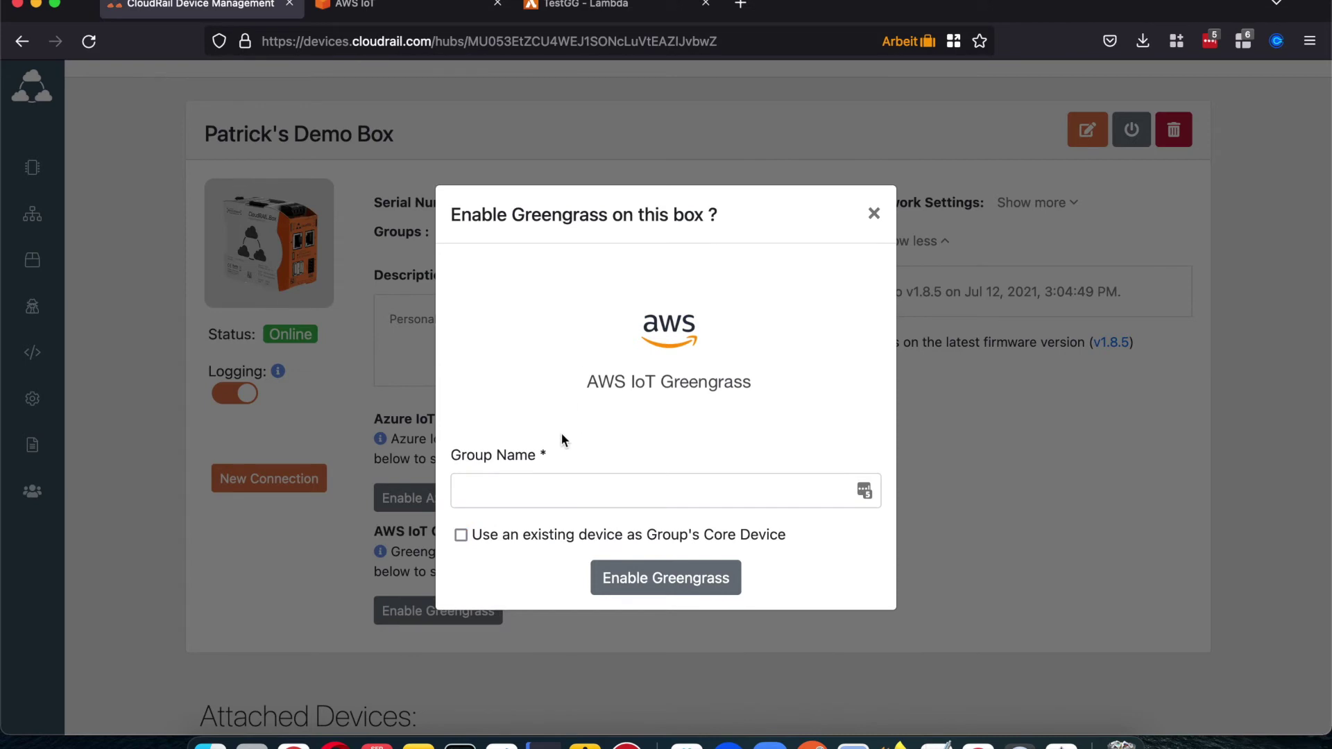
pyautogui.click(518, 483)
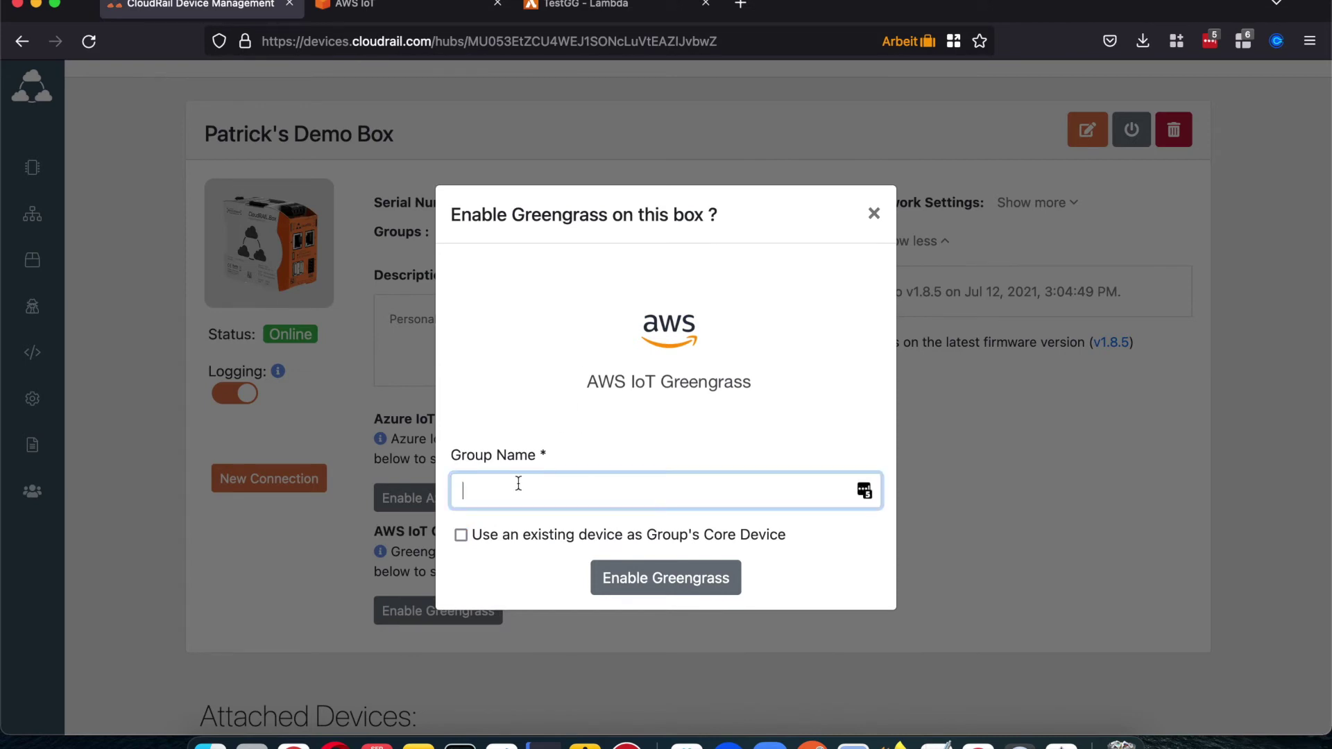
pyautogui.write('TestGGVideo')
pyautogui.click(619, 581)
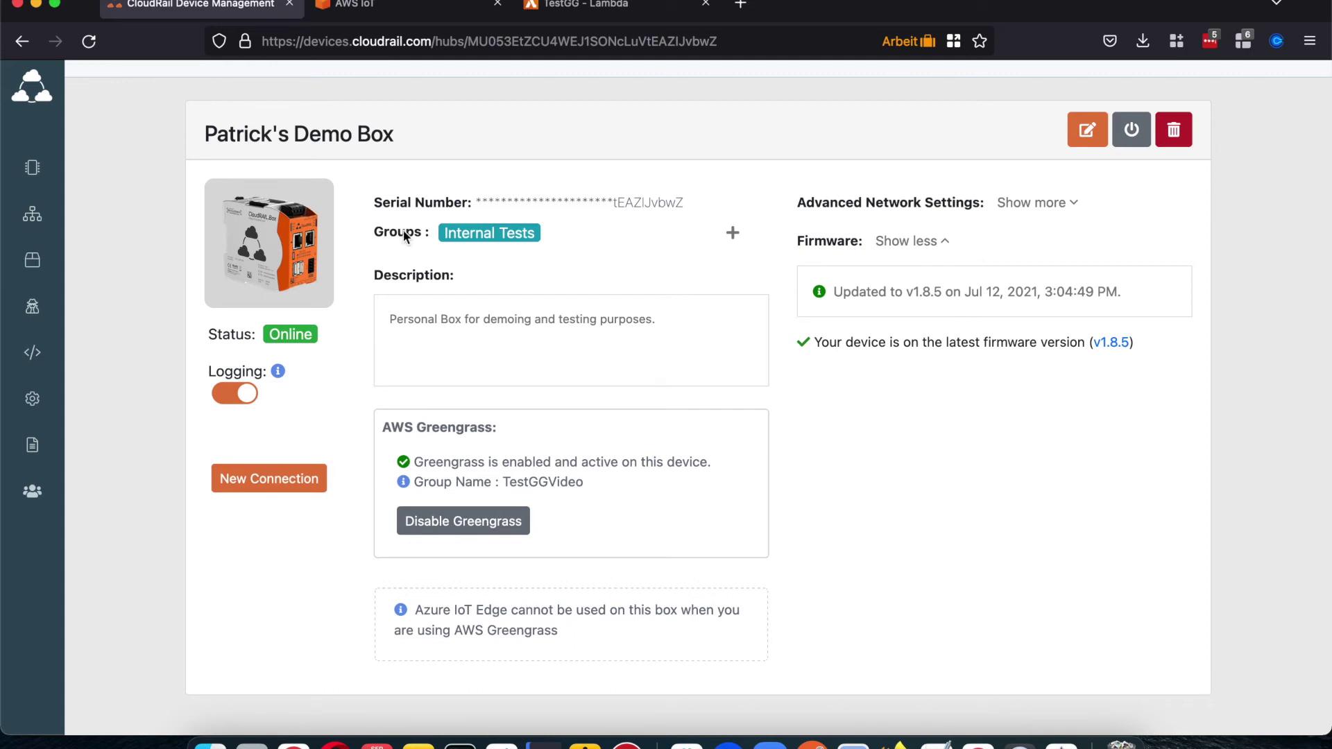
pyautogui.click(391, 13)
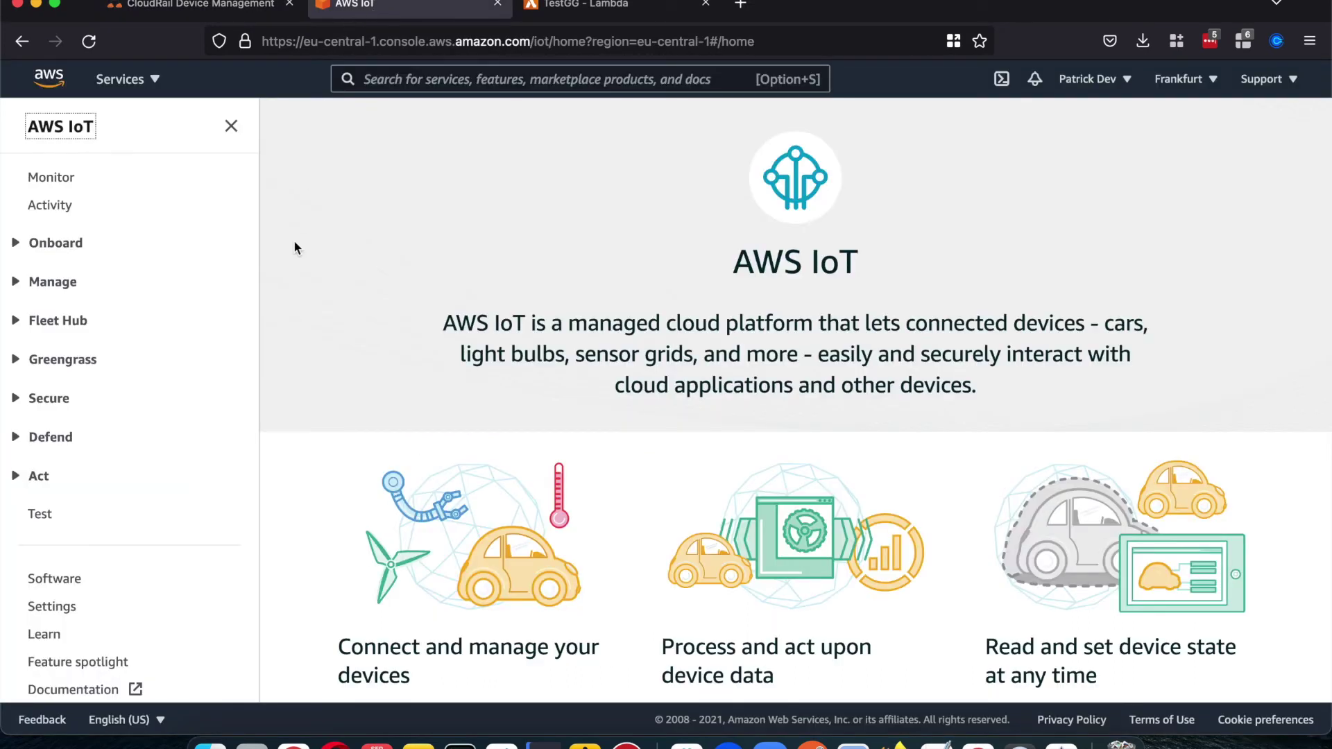
pyautogui.click(48, 361)
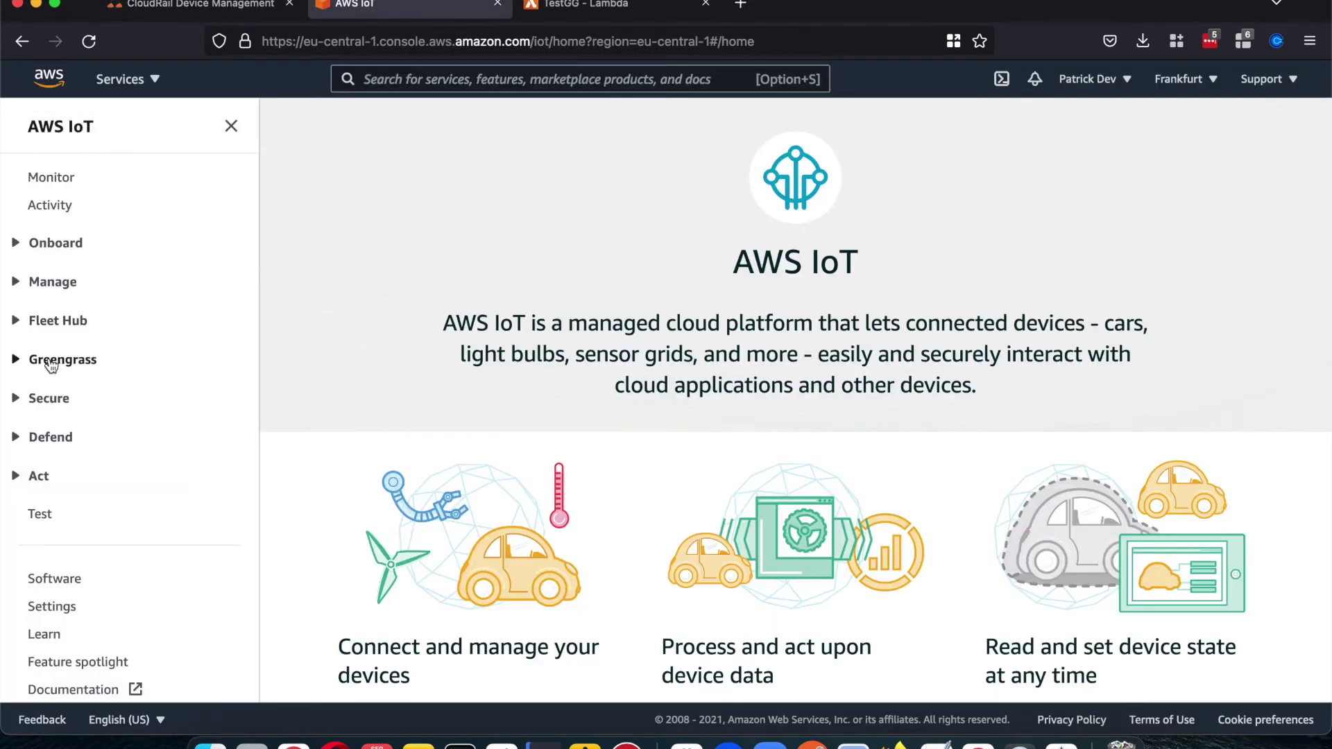
pyautogui.scroll(-3, 77, 496)
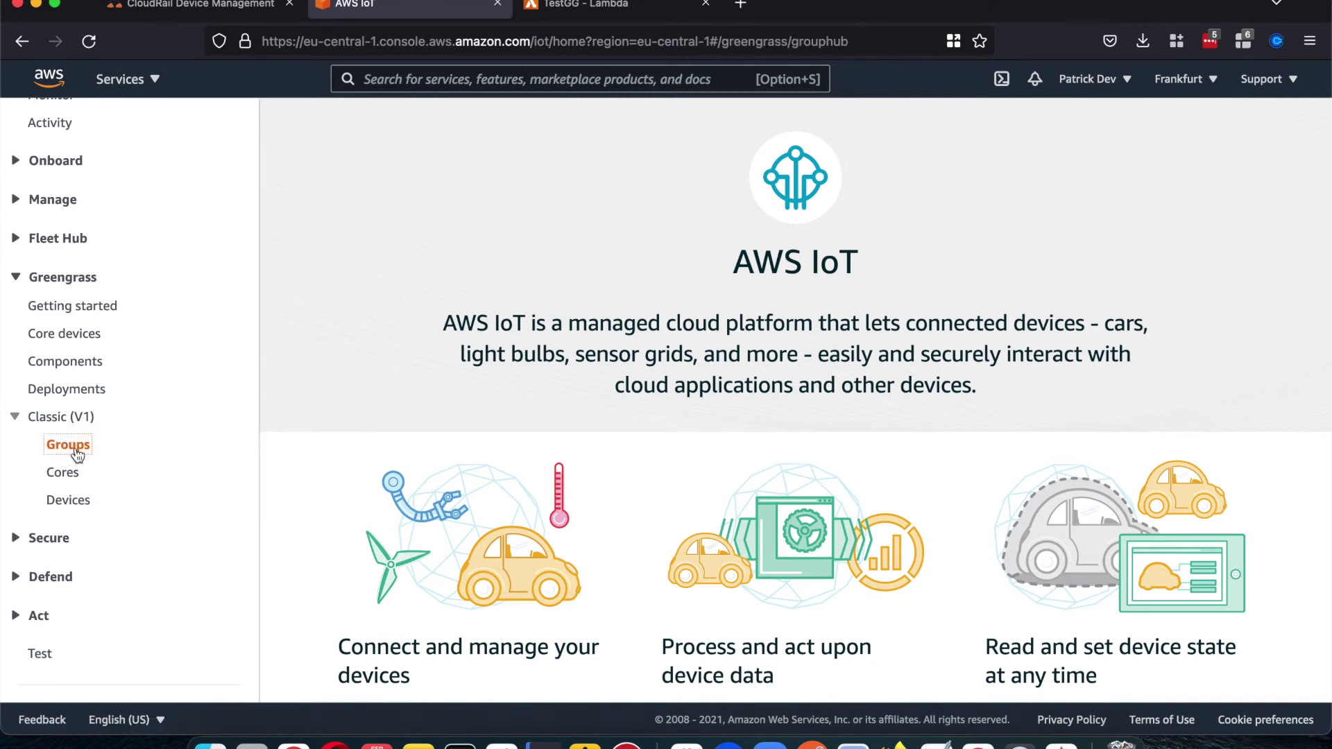
pyautogui.scroll(-2, 326, 412)
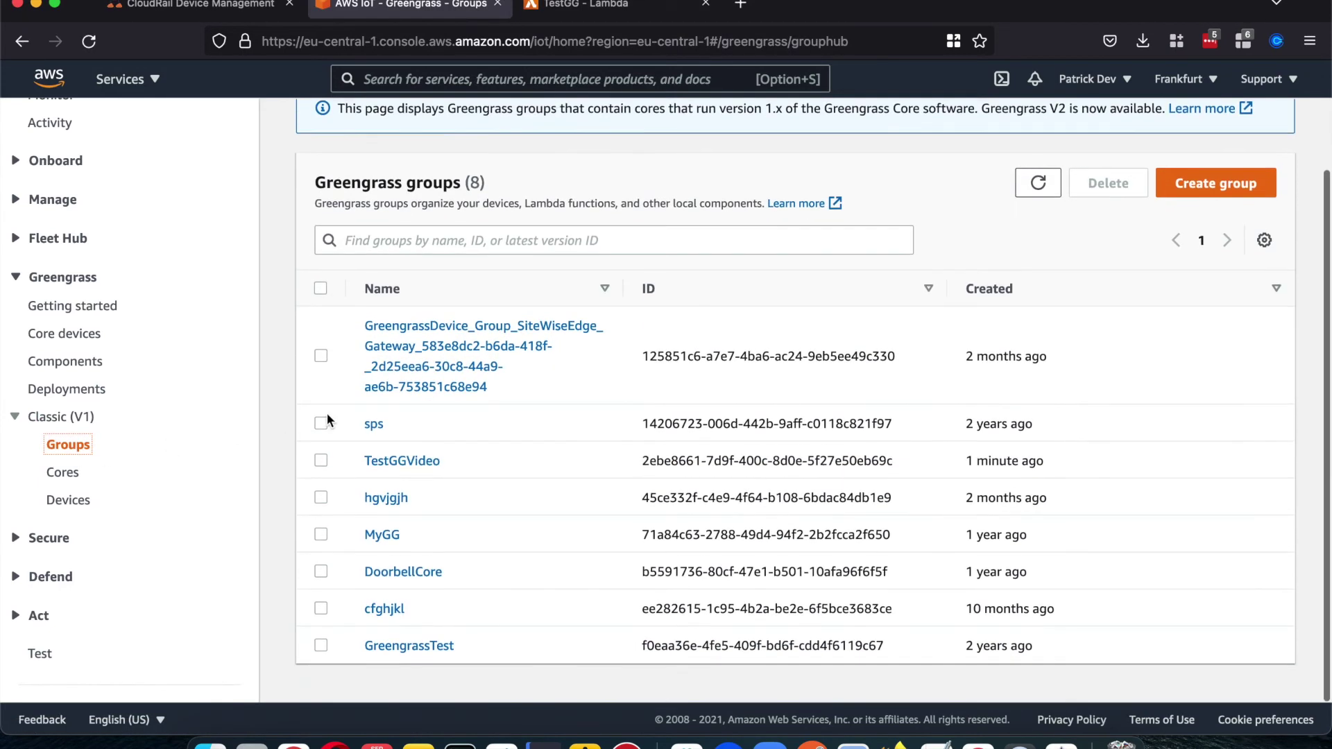
pyautogui.click(393, 470)
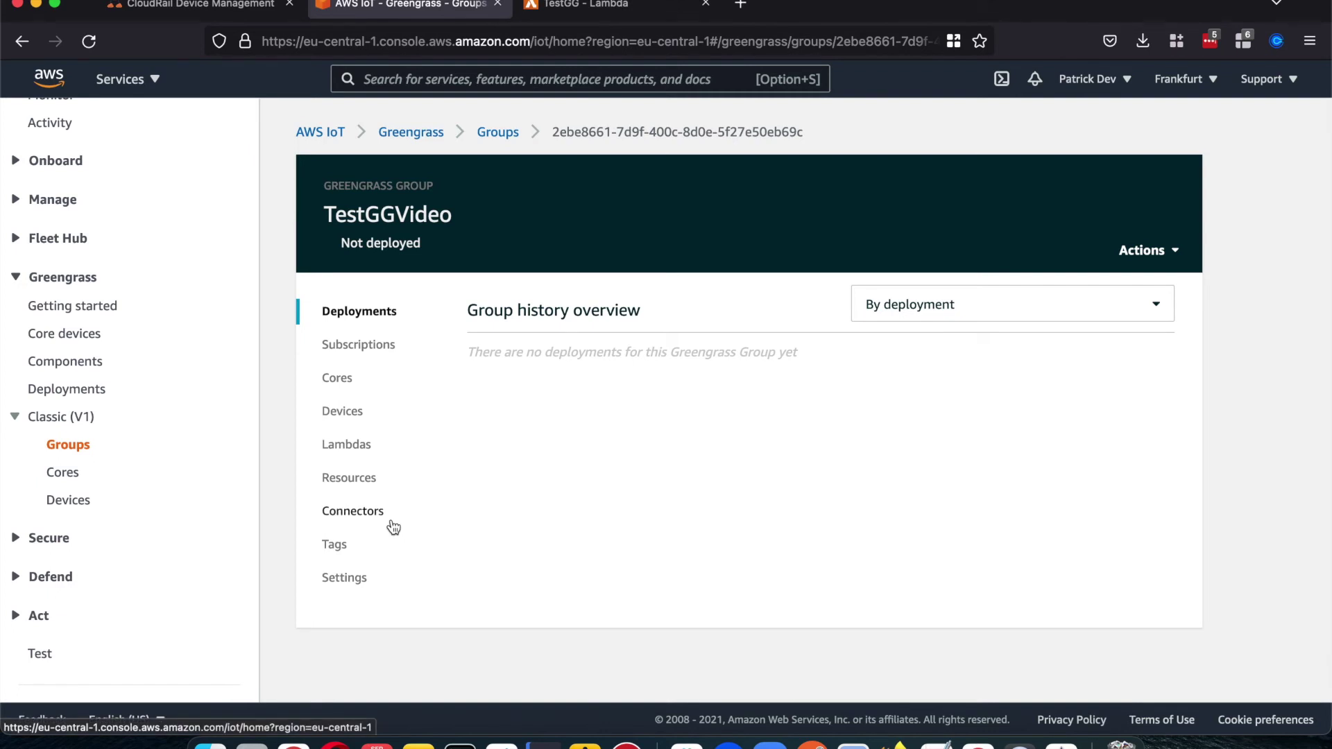
pyautogui.click(215, 10)
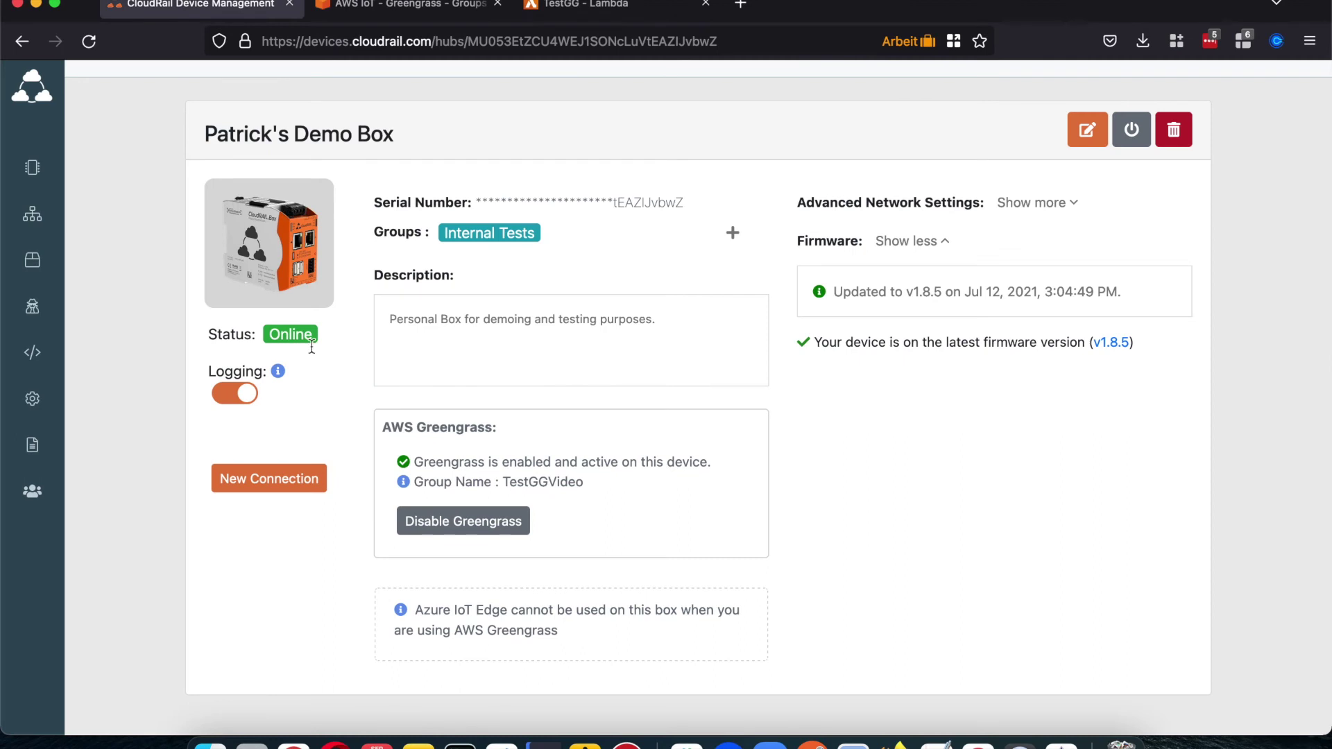
# Step: Start a cloud connection from a Brownfield Temperature sensor sending every 1000 ms
pyautogui.click(284, 476)
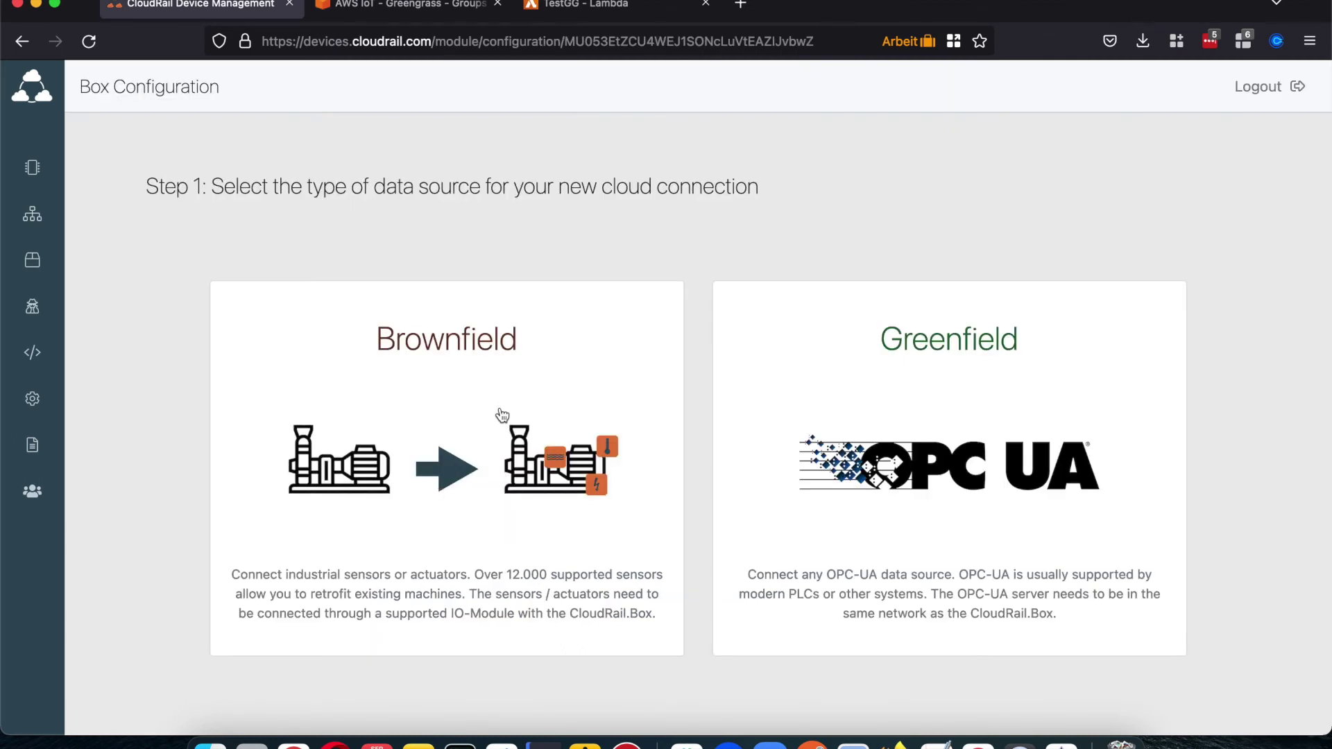
pyautogui.click(501, 412)
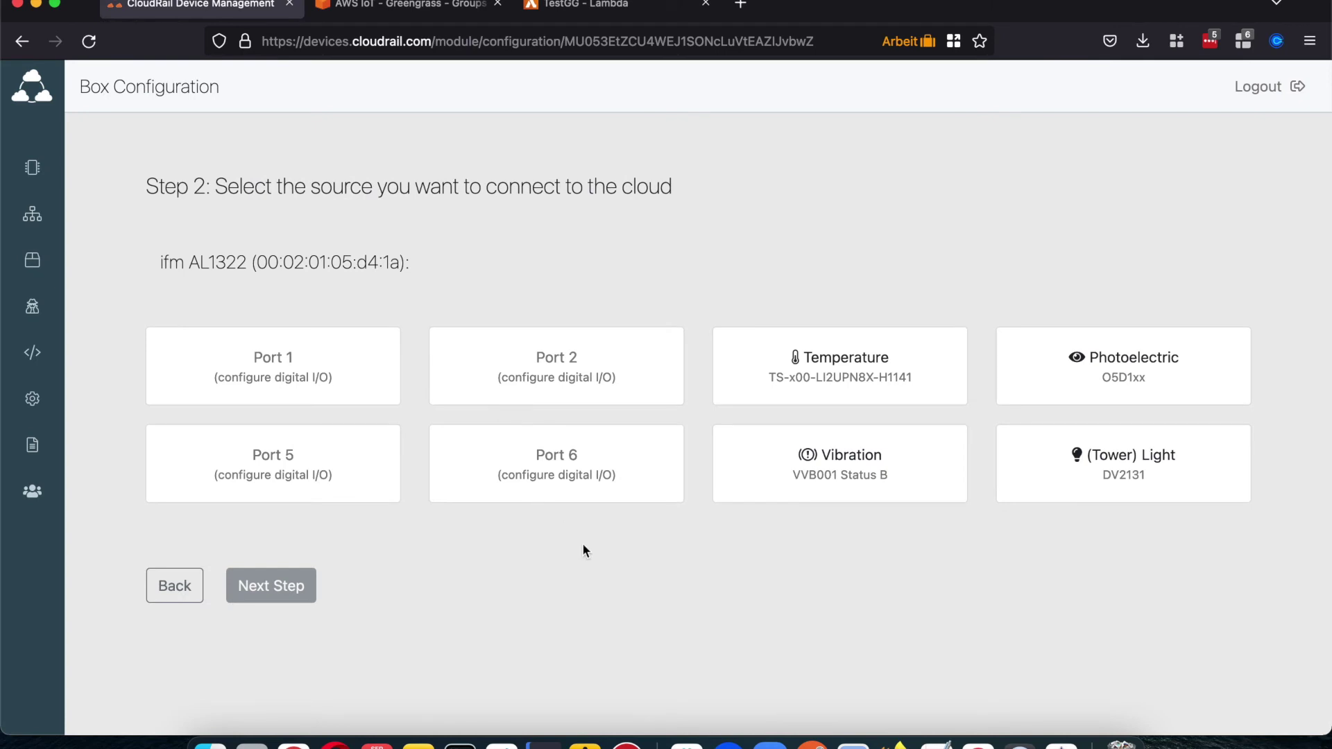
pyautogui.click(742, 385)
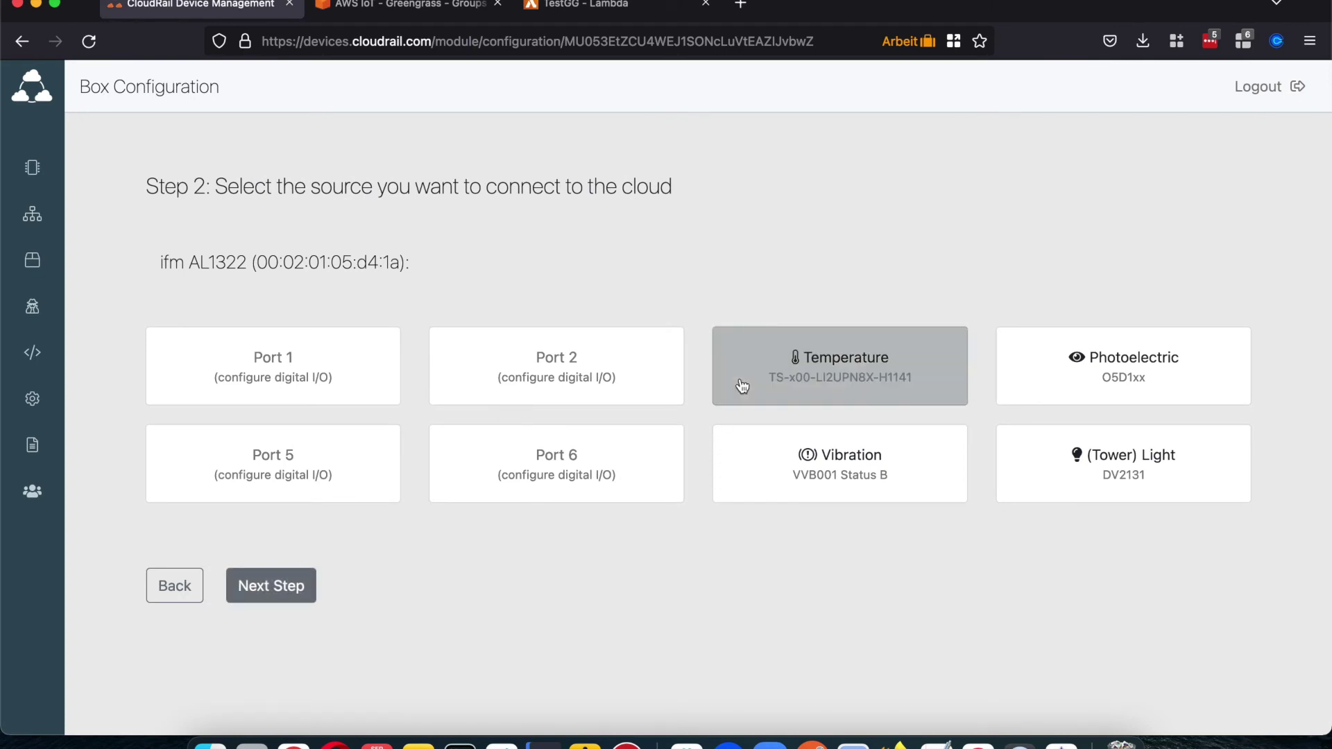
pyautogui.click(290, 584)
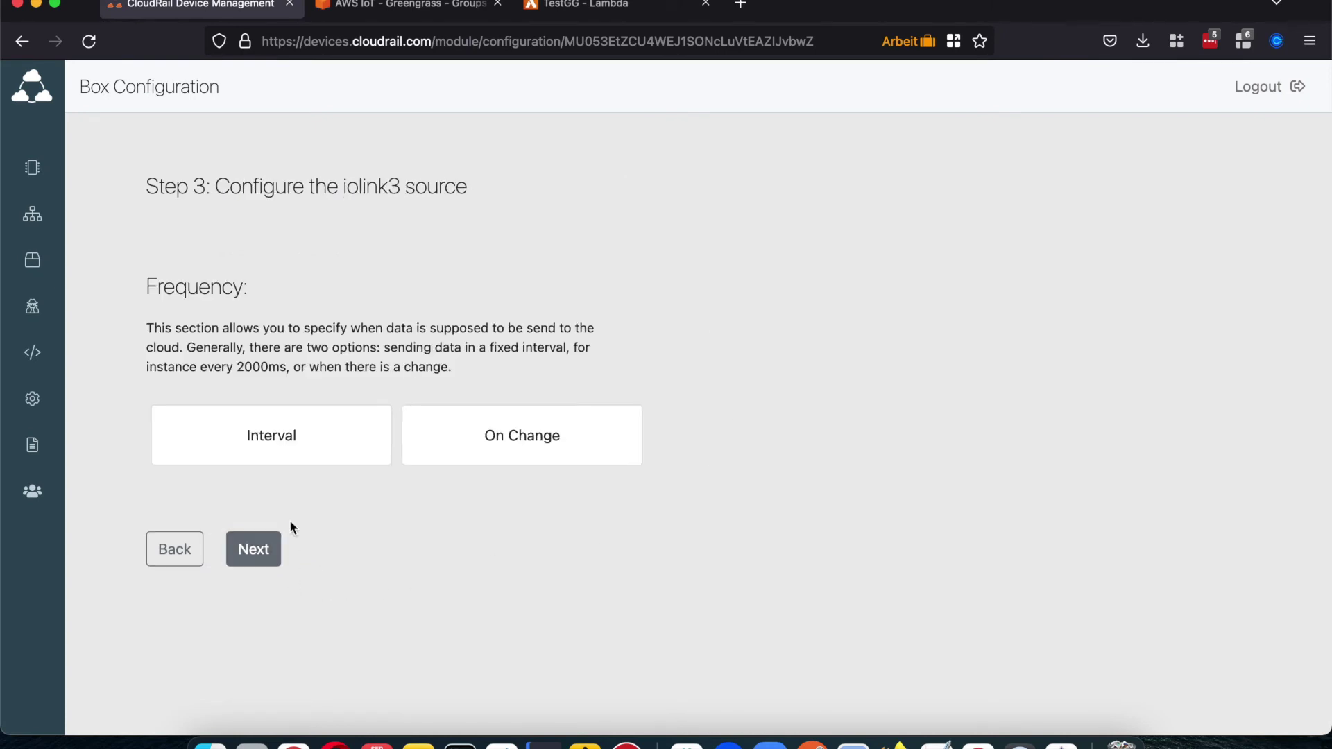
pyautogui.click(294, 442)
pyautogui.click(206, 535)
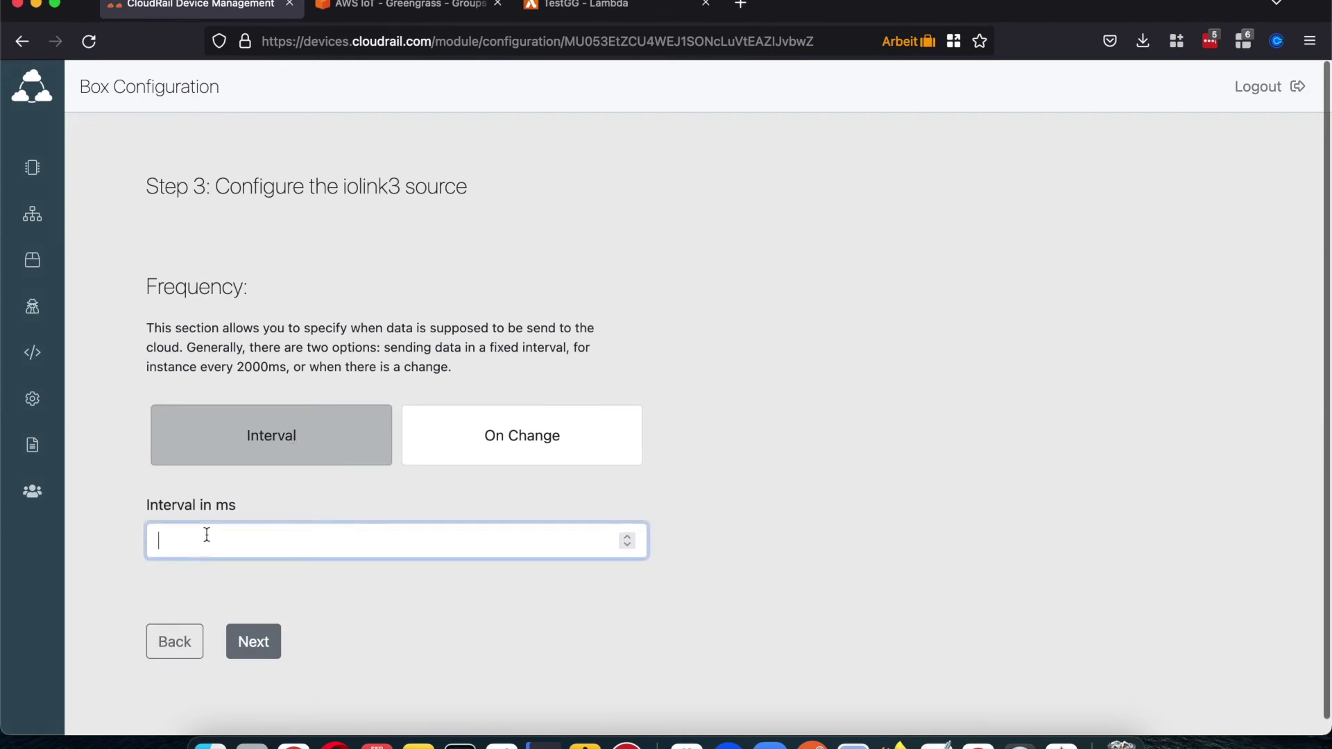
pyautogui.write('1000')
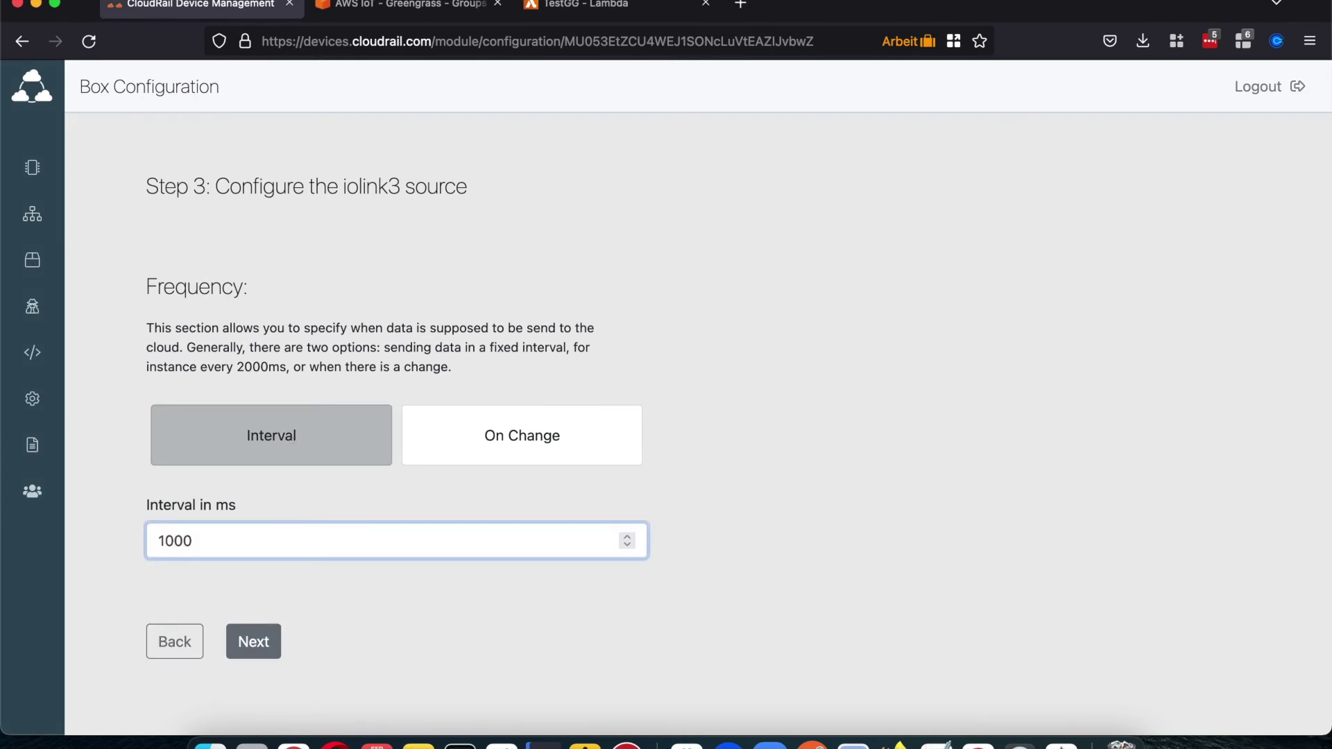
# Step: Choose AWS IoT Greengrass as the service and create the device TemperatureTest
pyautogui.click(240, 640)
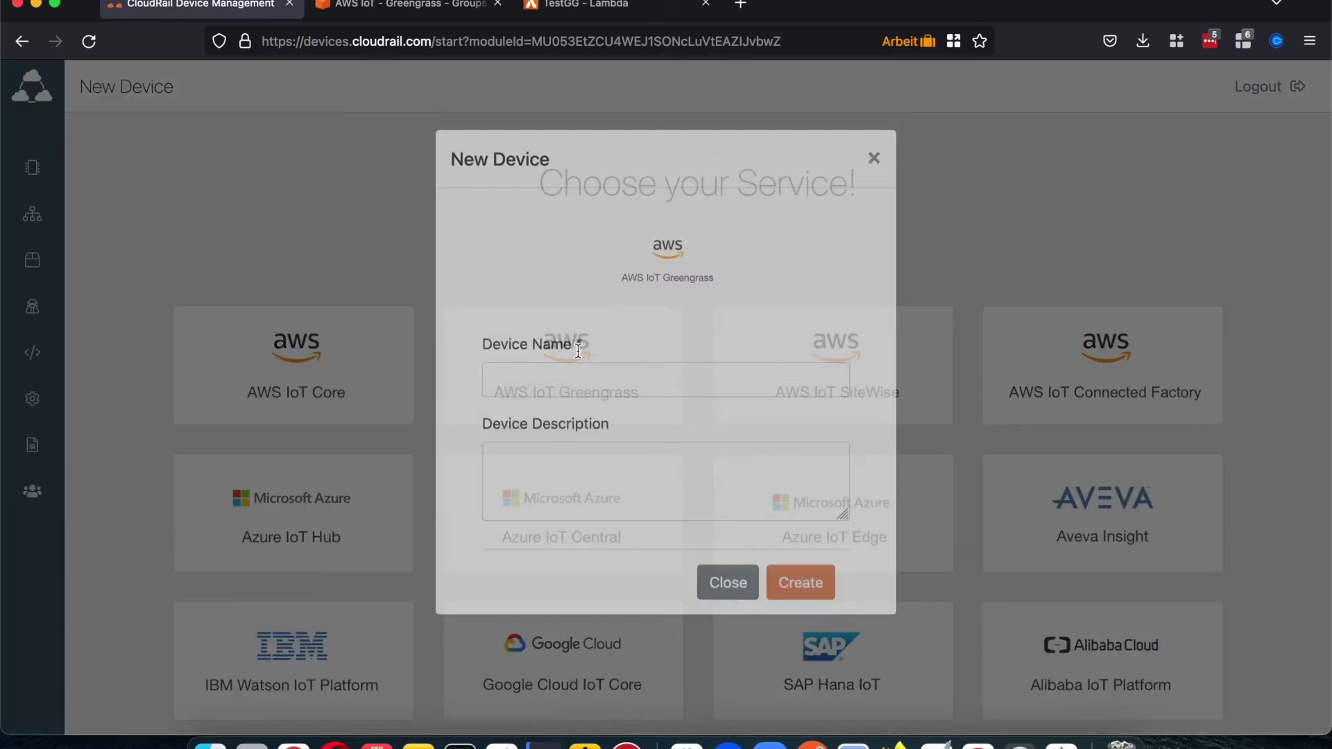
pyautogui.click(580, 358)
pyautogui.click(543, 406)
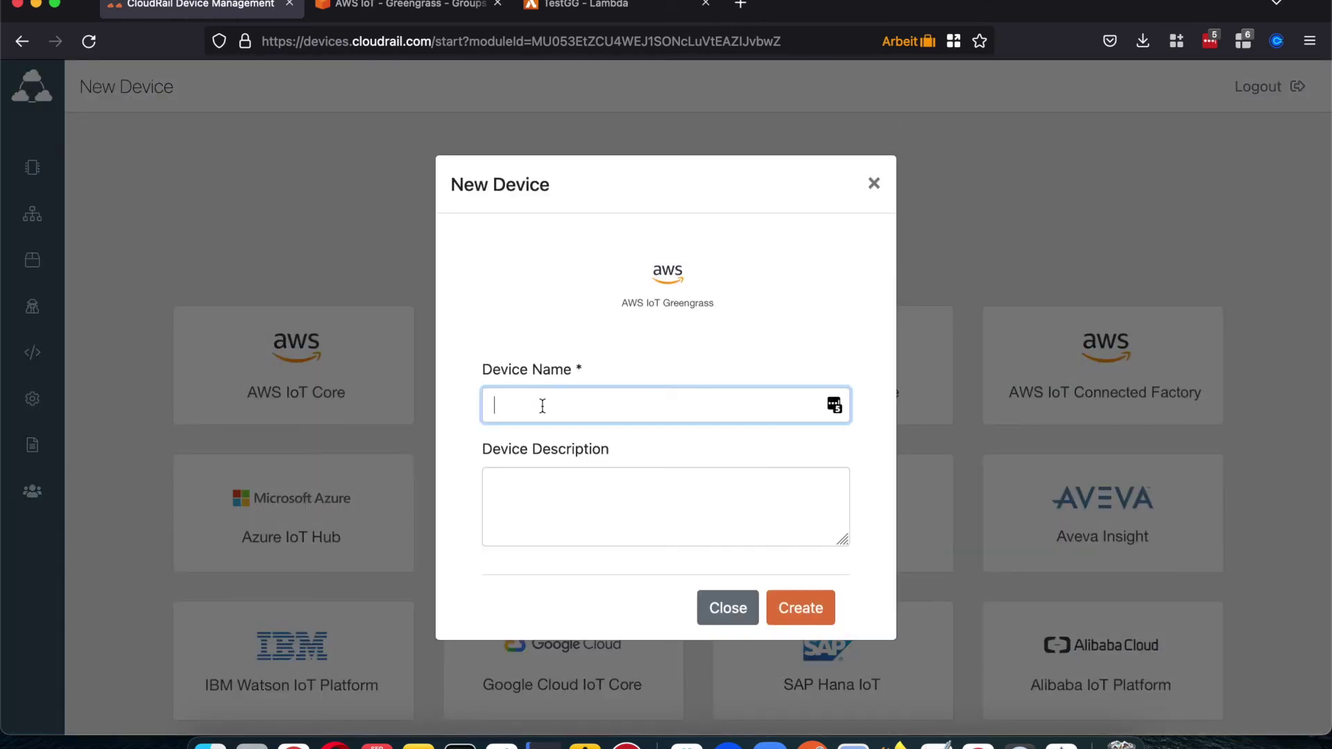
pyautogui.write('TemperatureTest')
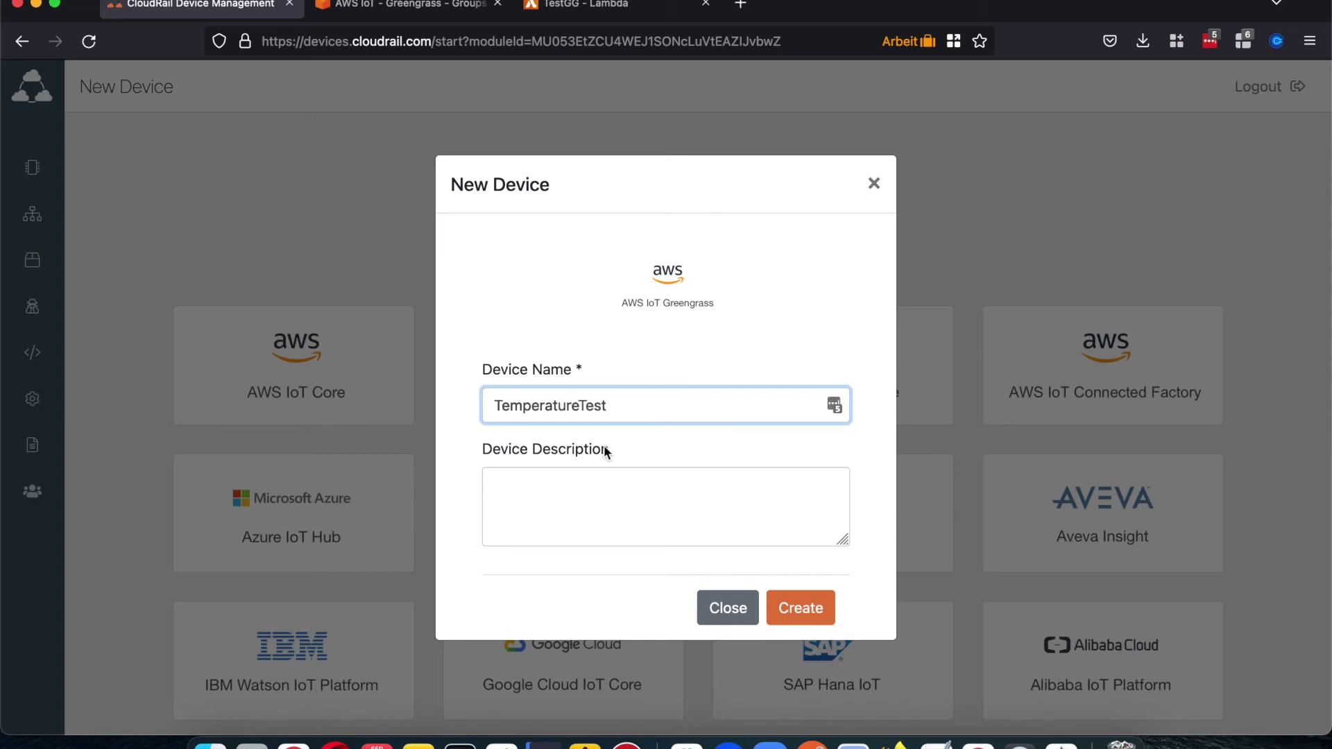
pyautogui.click(797, 613)
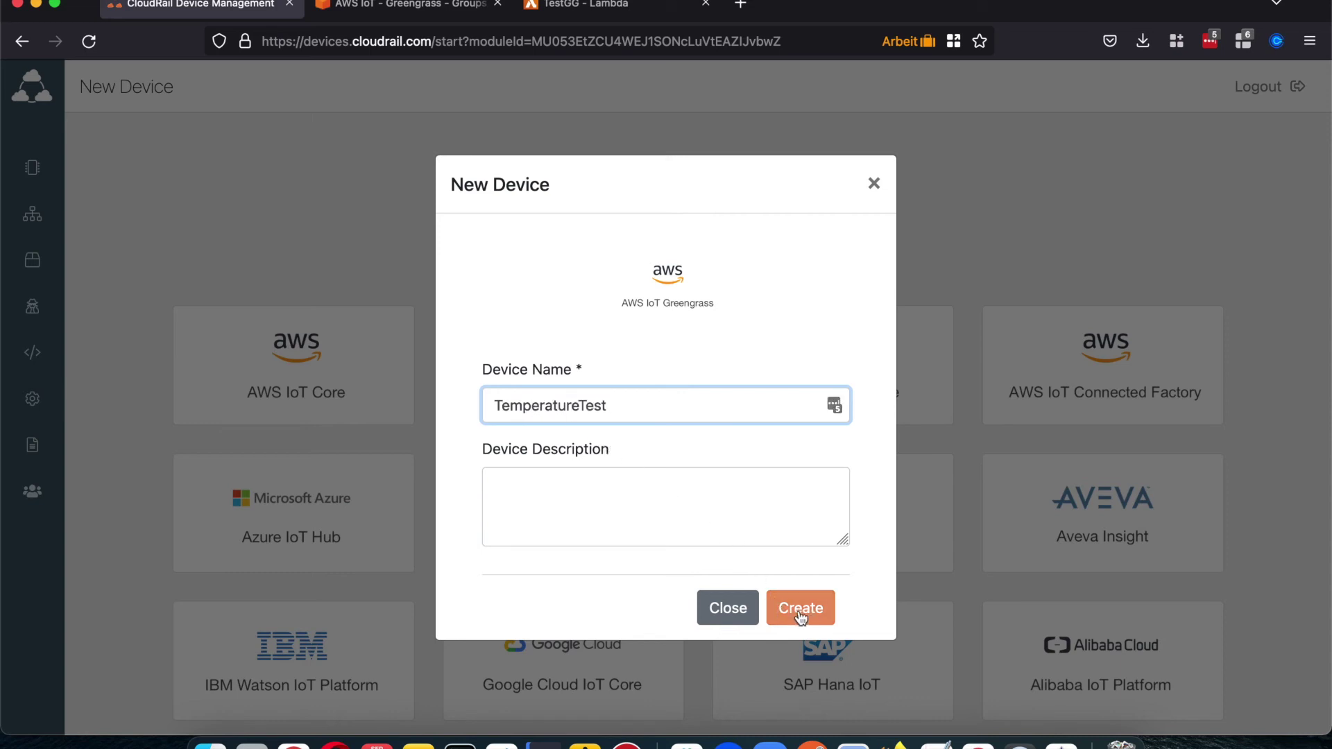
pyautogui.click(809, 610)
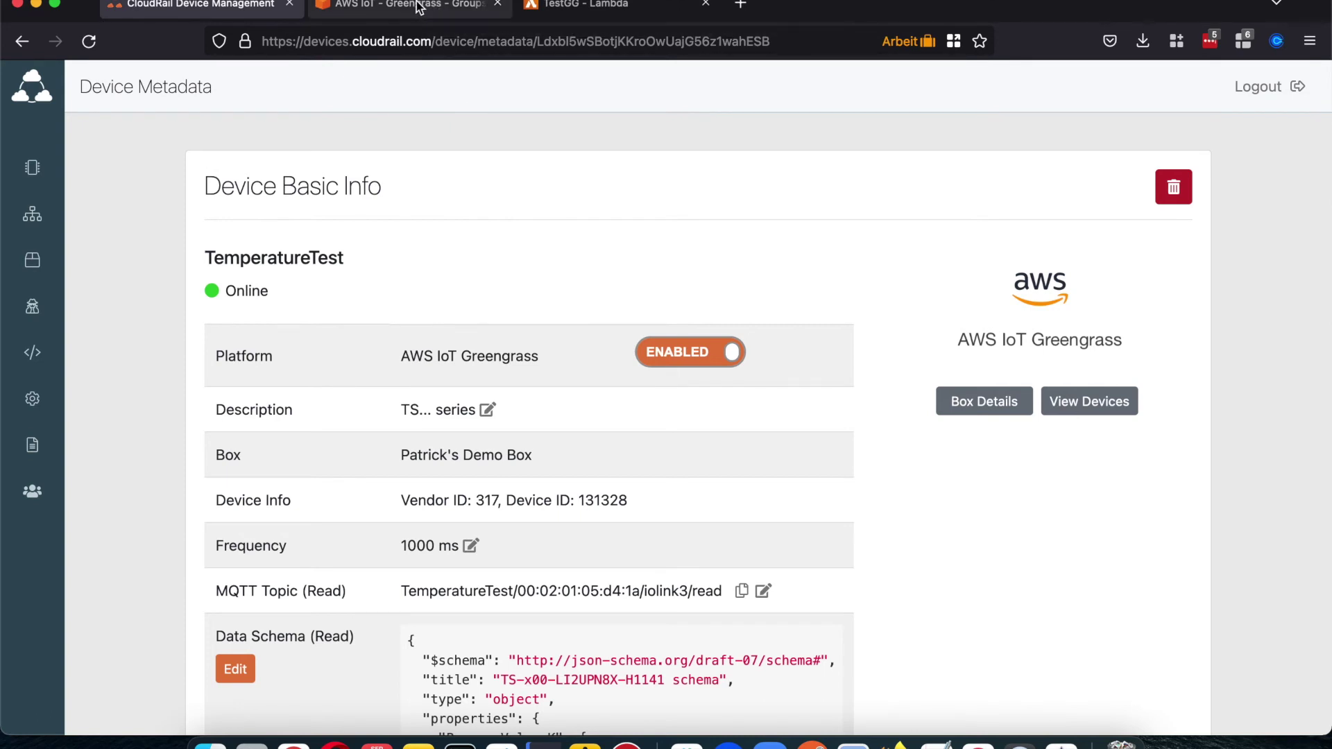
# Step: Reload the TestGGVideo Greengrass group page and review its Devices and Subscriptions tabs
pyautogui.click(411, 6)
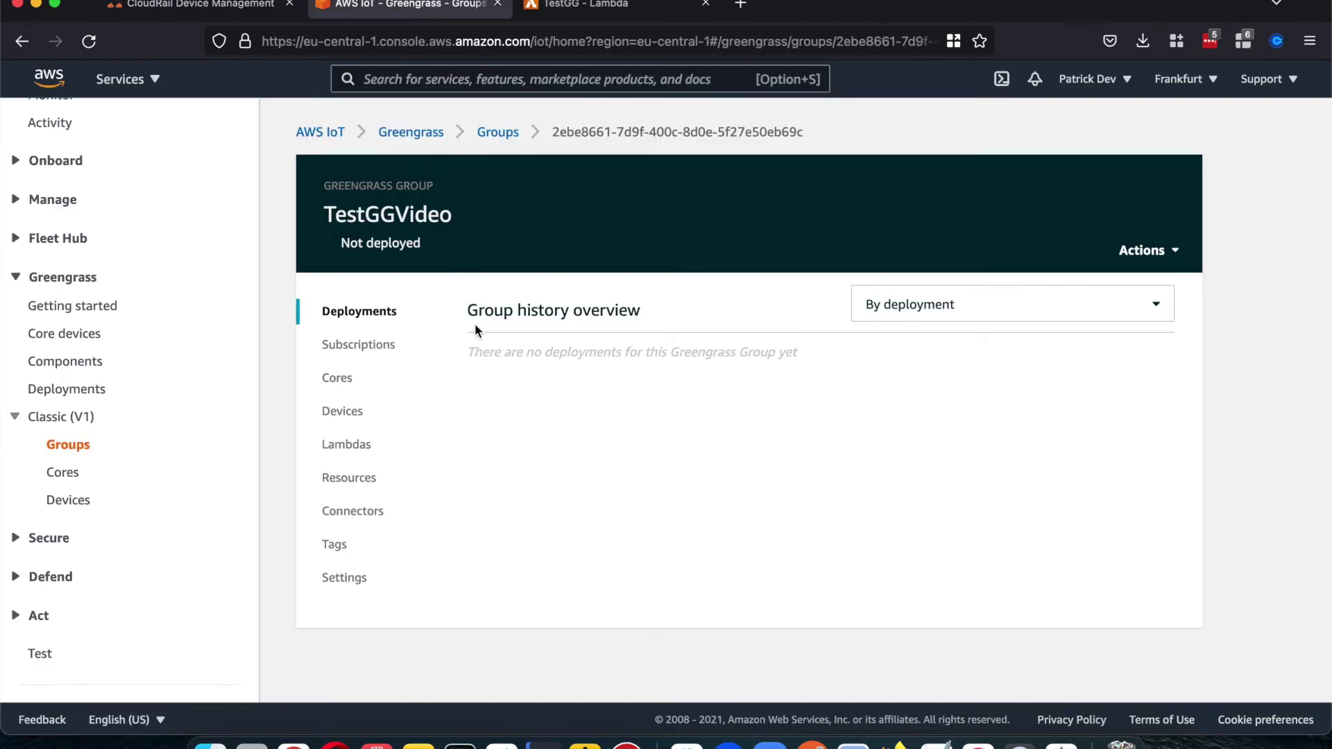
pyautogui.press('super+r')
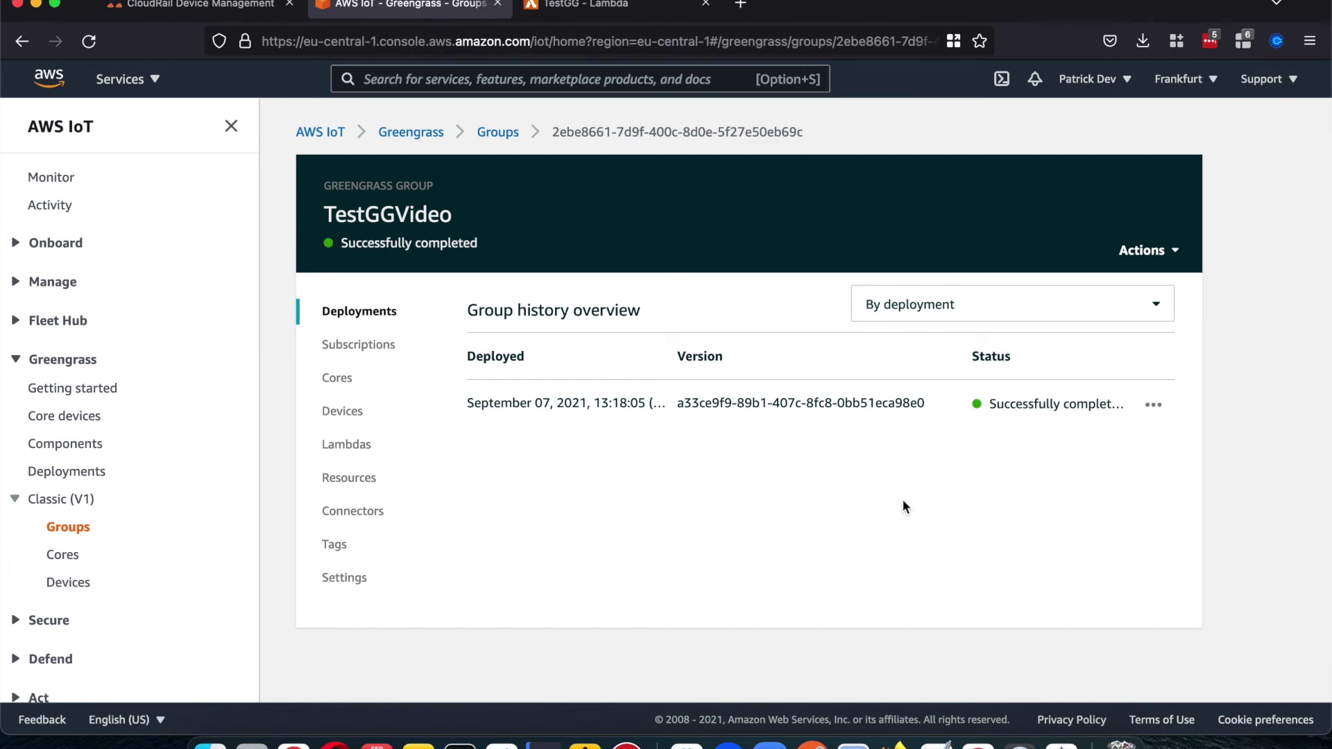
pyautogui.click(347, 413)
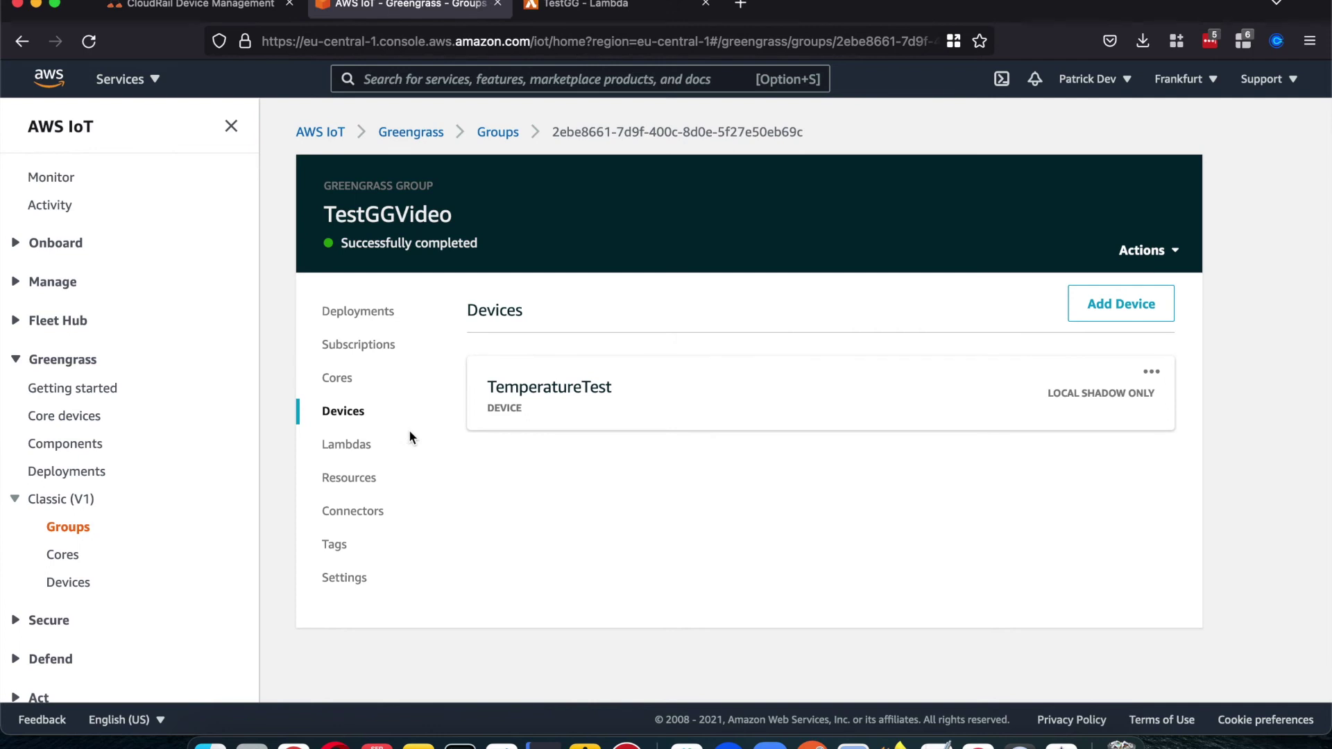
pyautogui.click(358, 350)
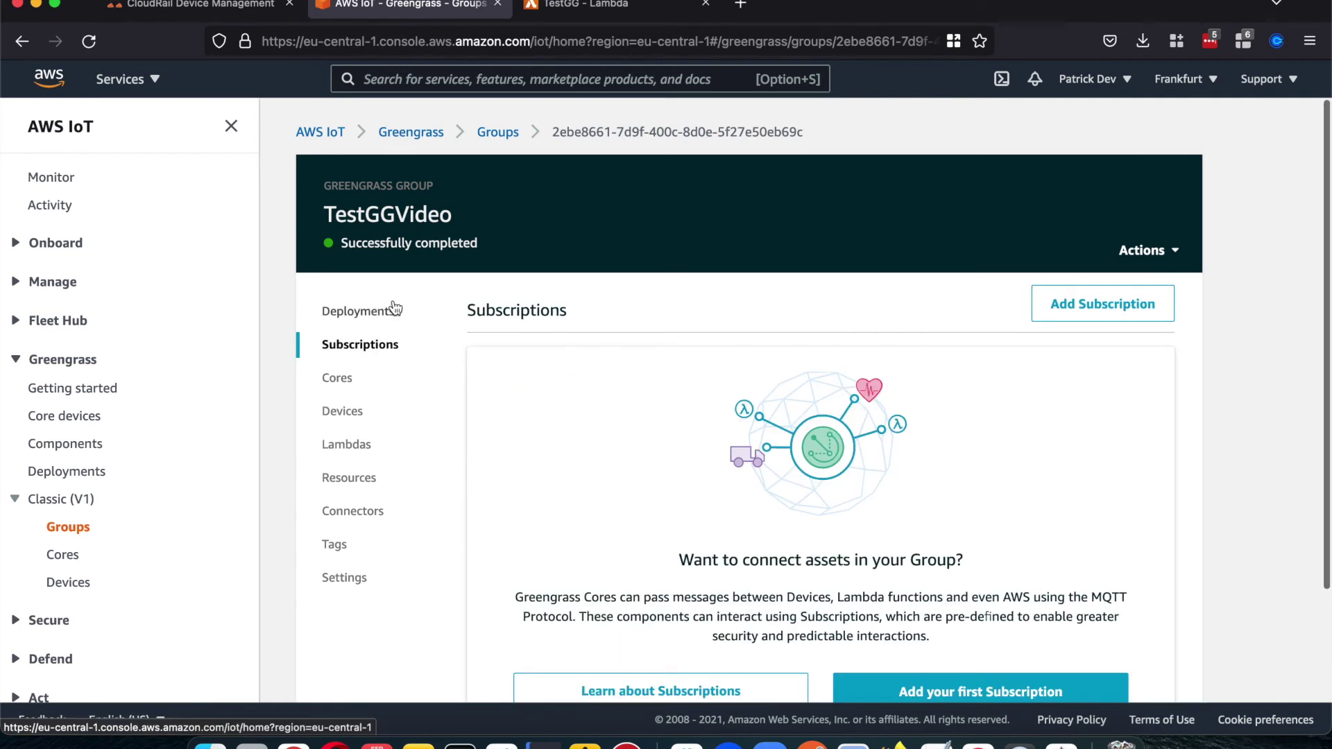
pyautogui.scroll(-3, 388, 353)
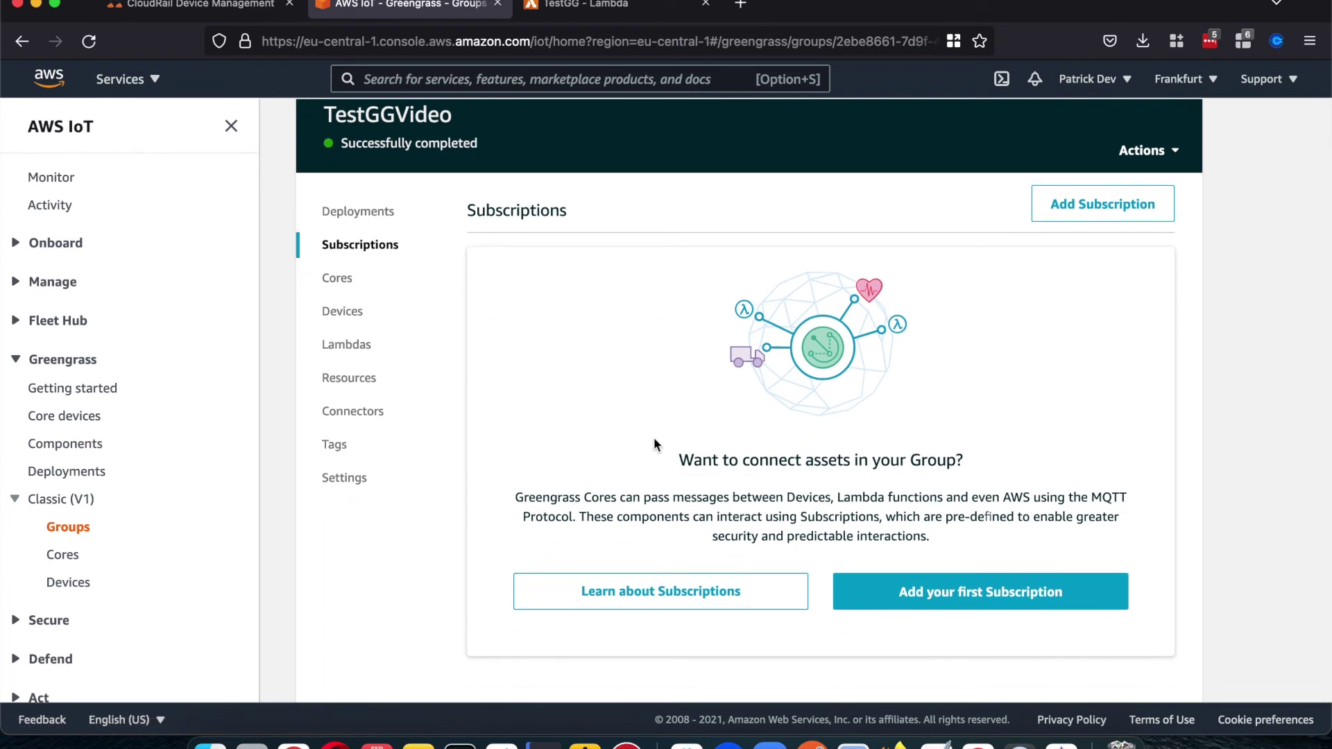
pyautogui.scroll(2, 654, 444)
pyautogui.scroll(-1, 654, 443)
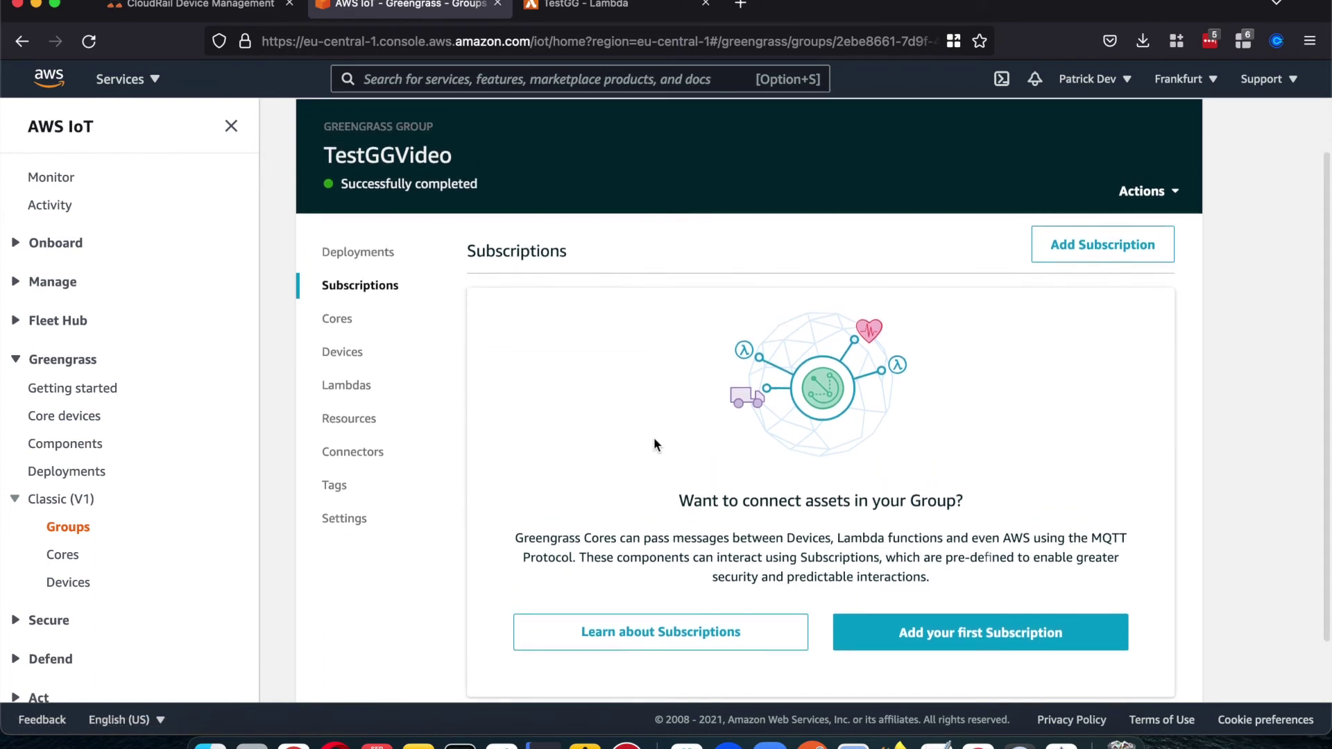
# Step: Start a new subscription with device TemperatureTest as source and IoT Cloud as target
pyautogui.click(917, 612)
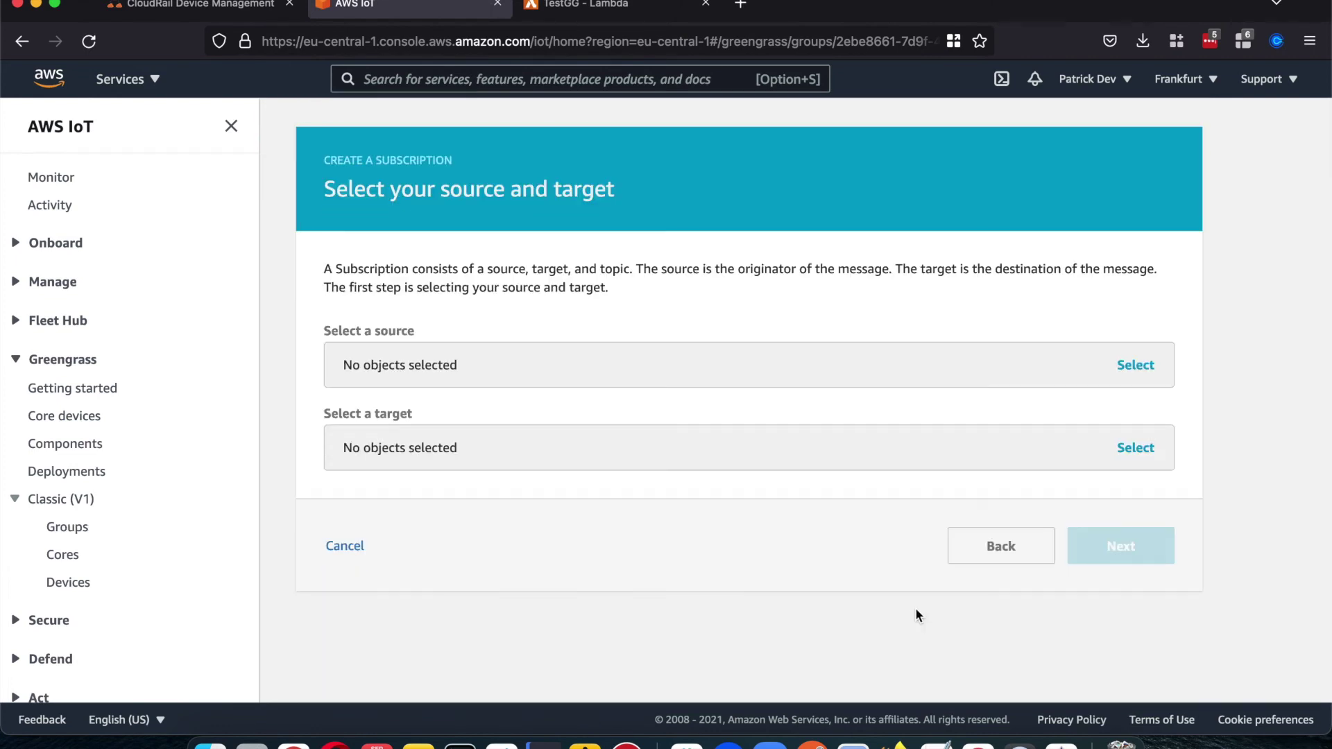
pyautogui.click(814, 366)
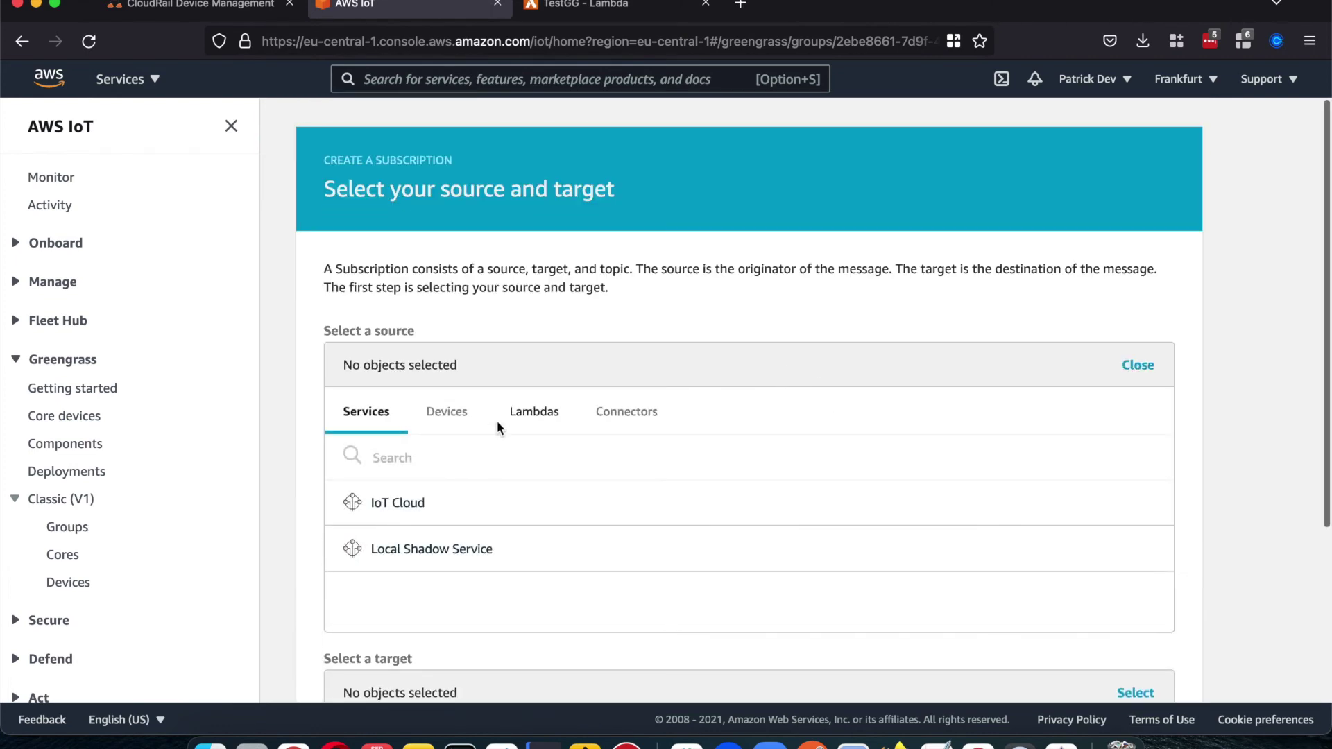
pyautogui.click(458, 411)
pyautogui.click(474, 508)
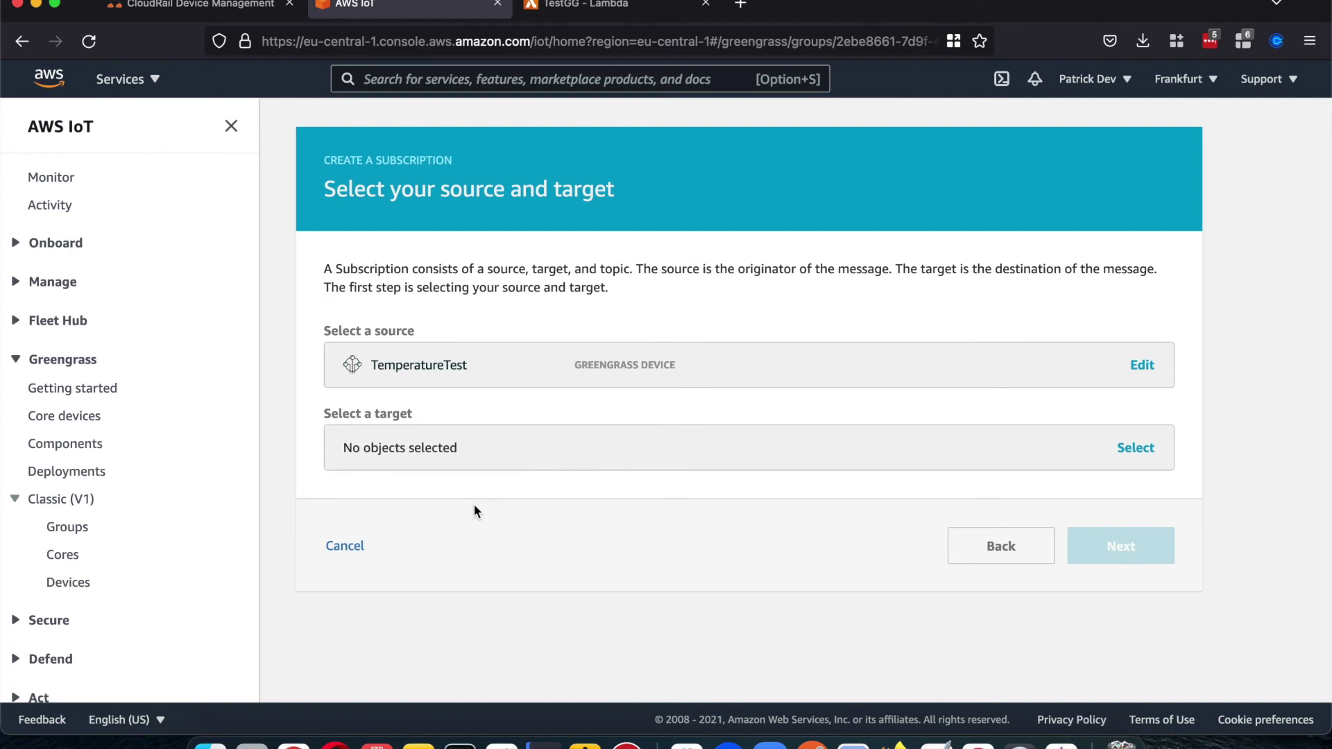
pyautogui.click(506, 451)
pyautogui.scroll(-2, 505, 447)
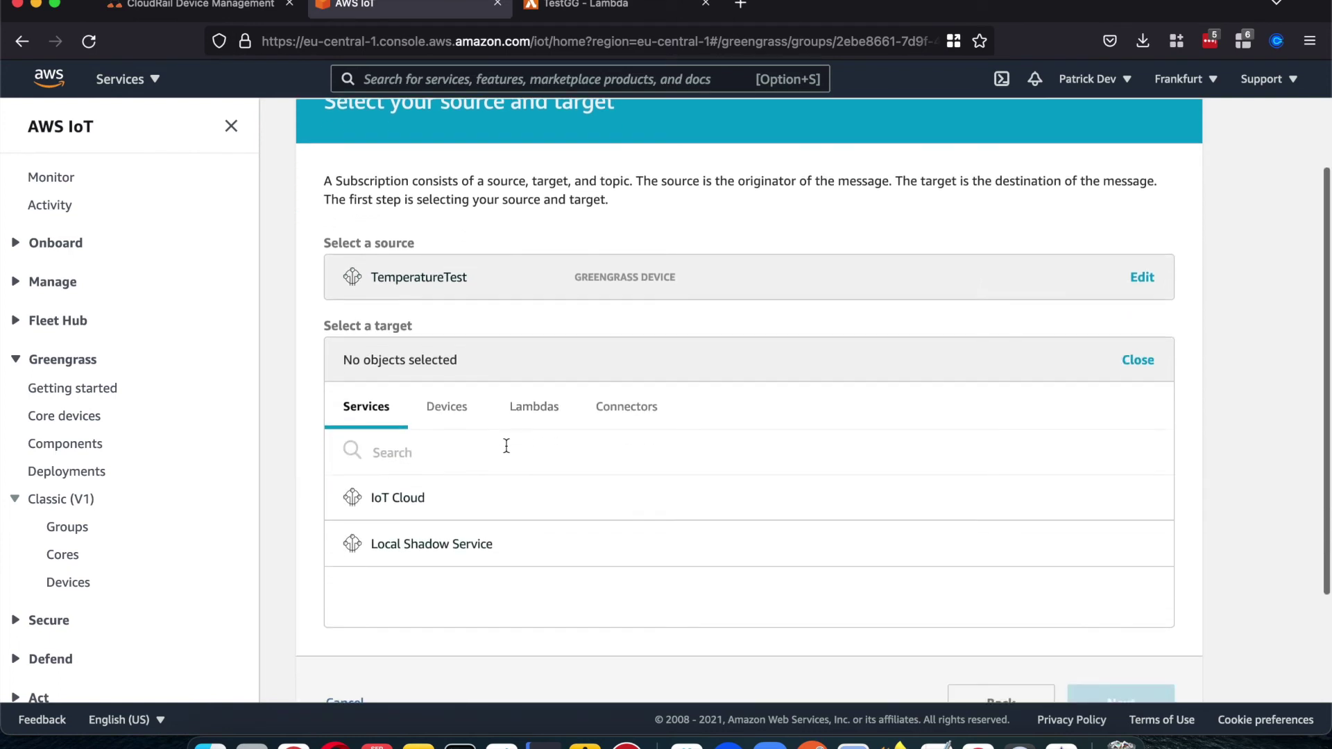
pyautogui.click(409, 461)
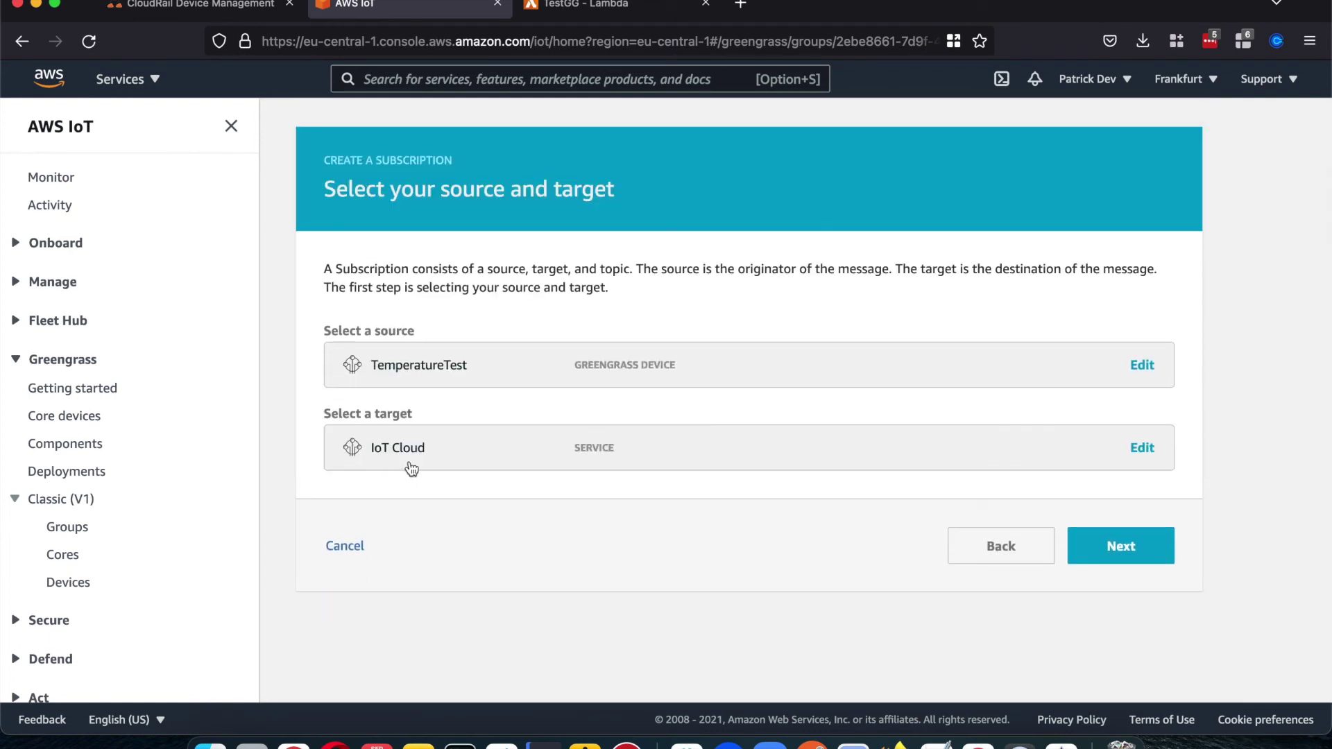
# Step: Set the subscription's topic filter to # and save it
pyautogui.click(1131, 559)
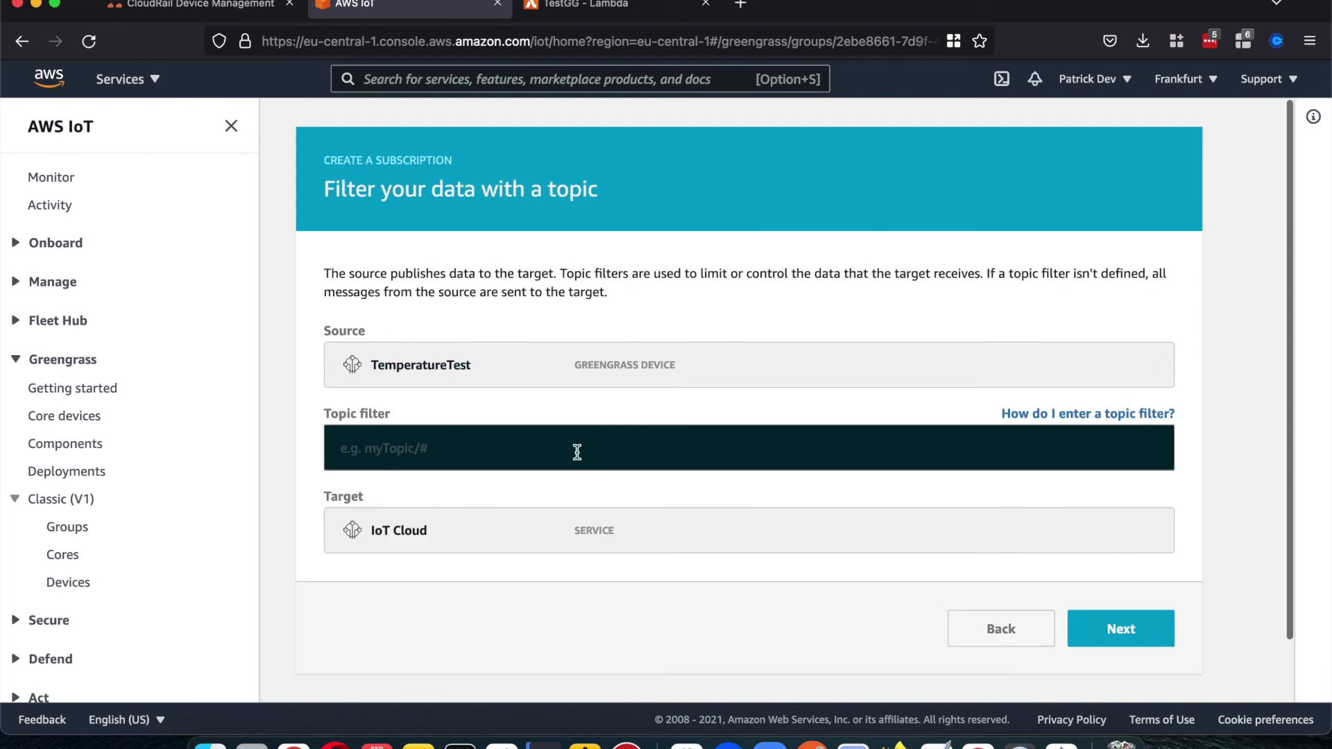
pyautogui.click(524, 447)
pyautogui.write('#')
pyautogui.scroll(-1, 523, 446)
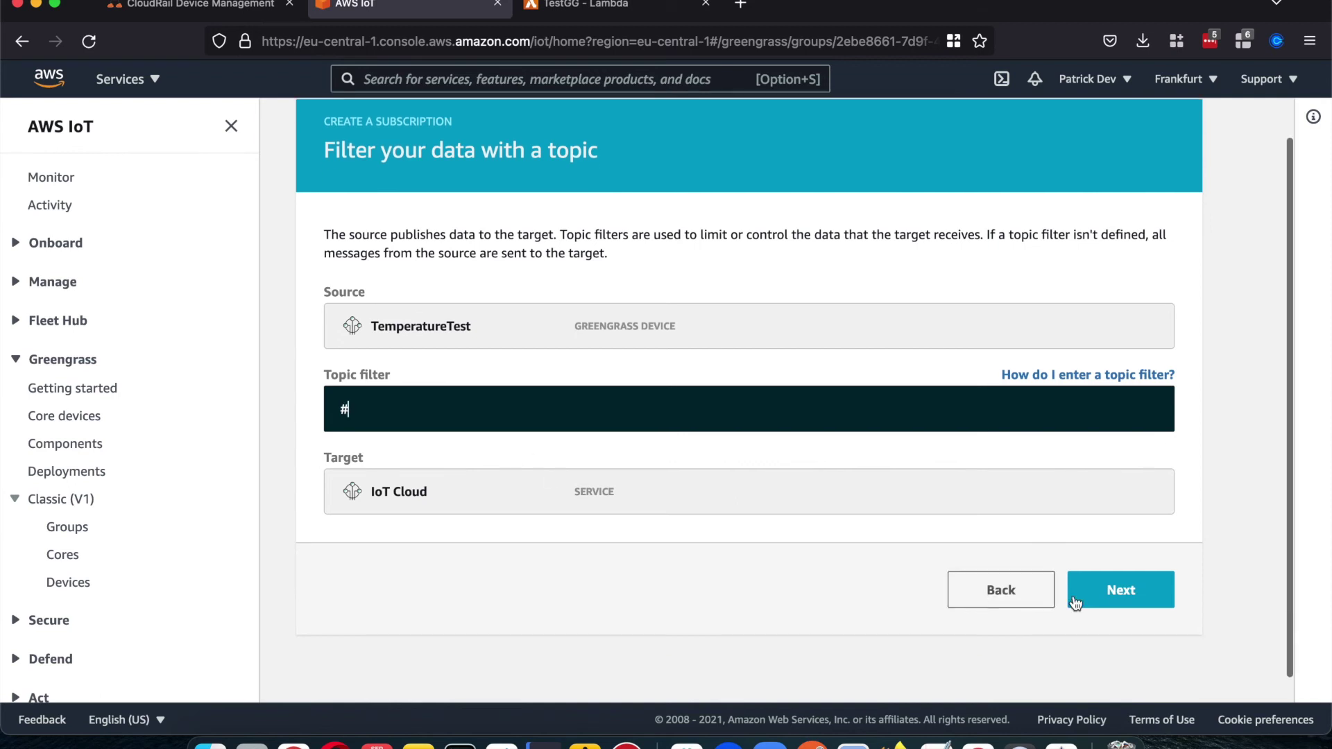
pyautogui.click(1133, 593)
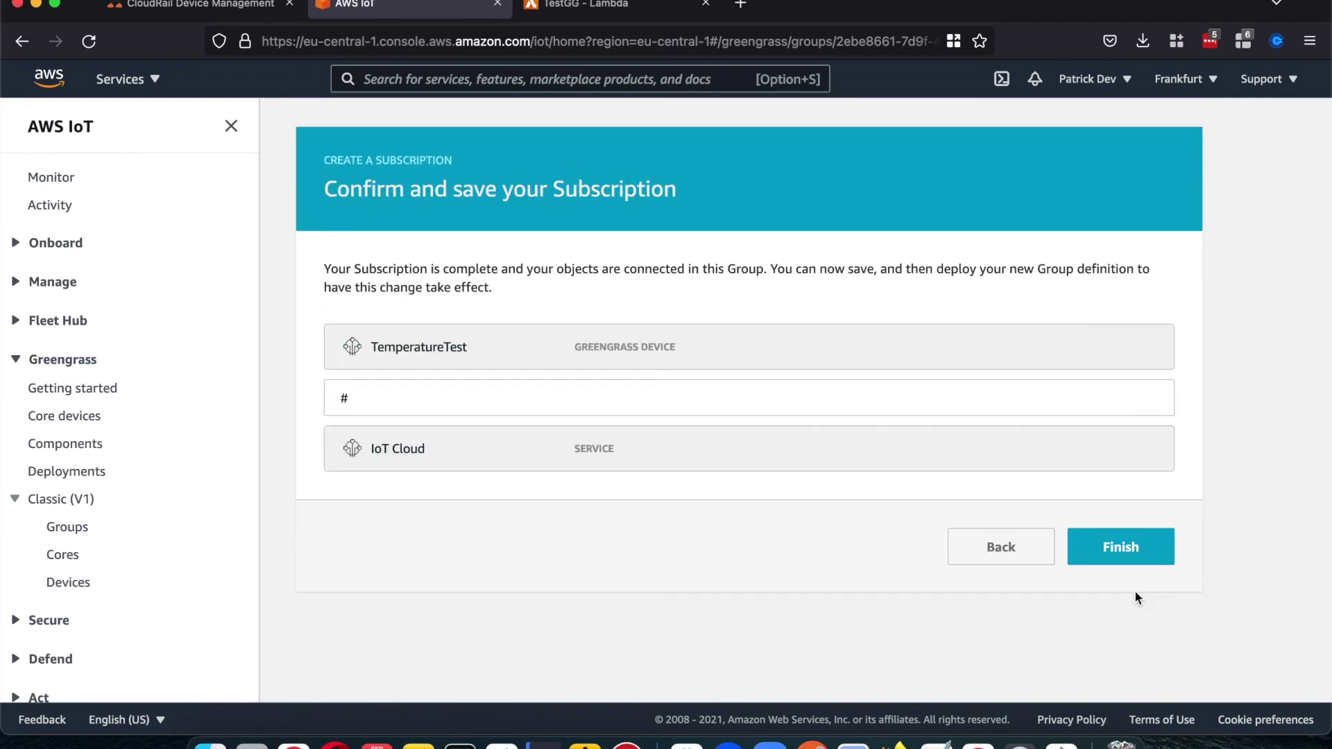
pyautogui.click(1126, 548)
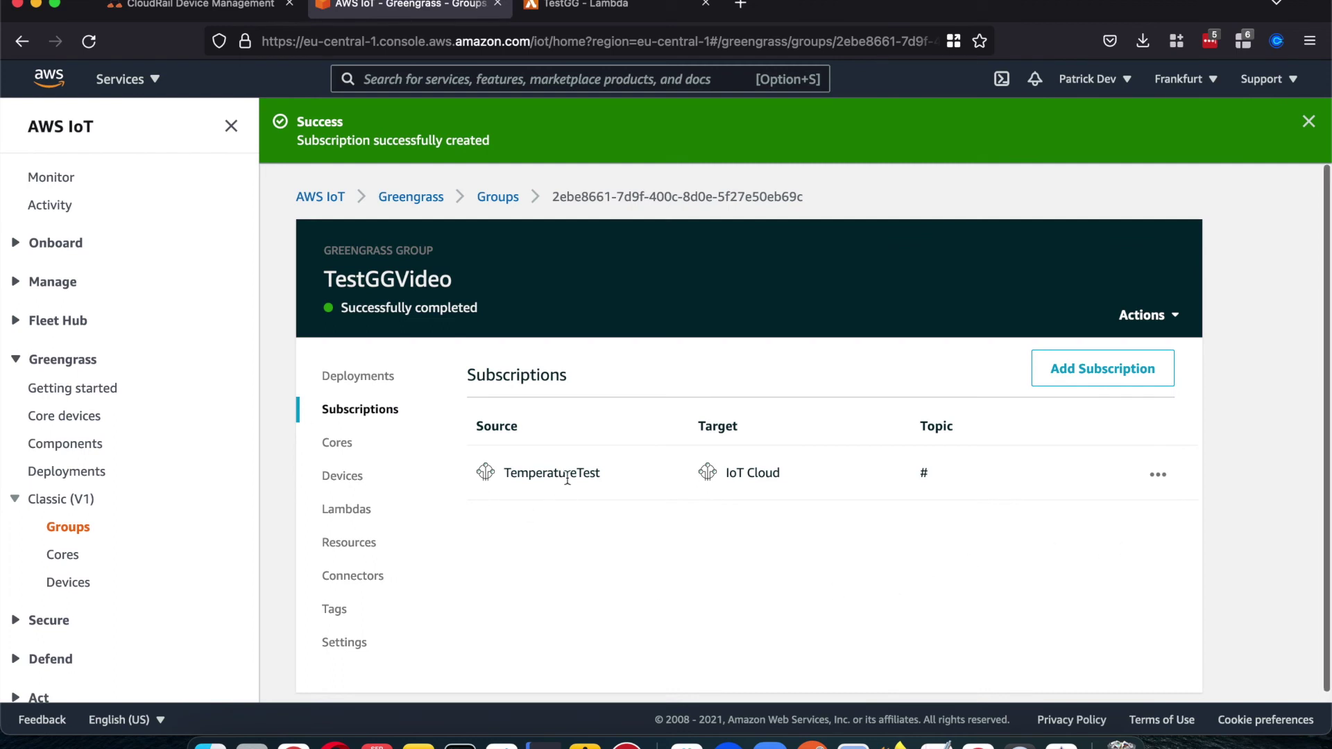
# Step: Deploy the updated TestGGVideo group from its Deployments history and dismiss both success notices
pyautogui.click(378, 375)
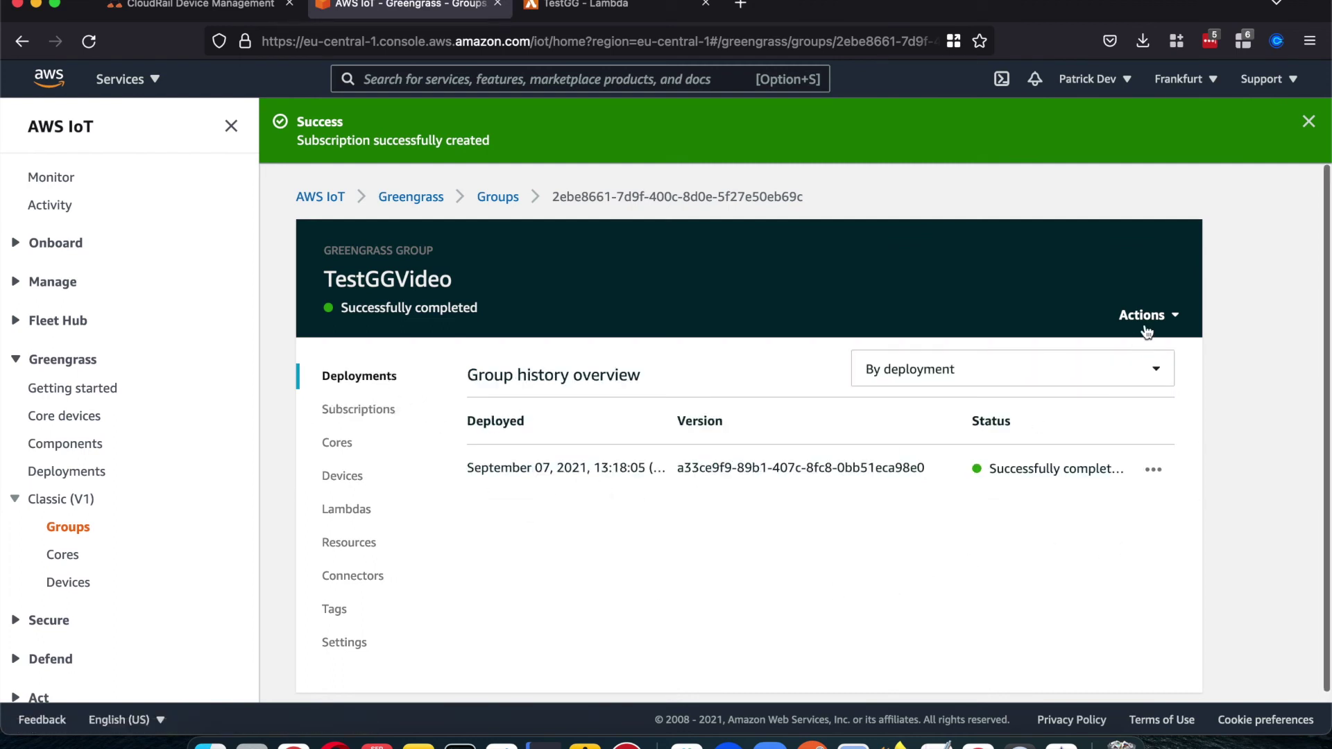
pyautogui.click(1142, 335)
pyautogui.click(1068, 343)
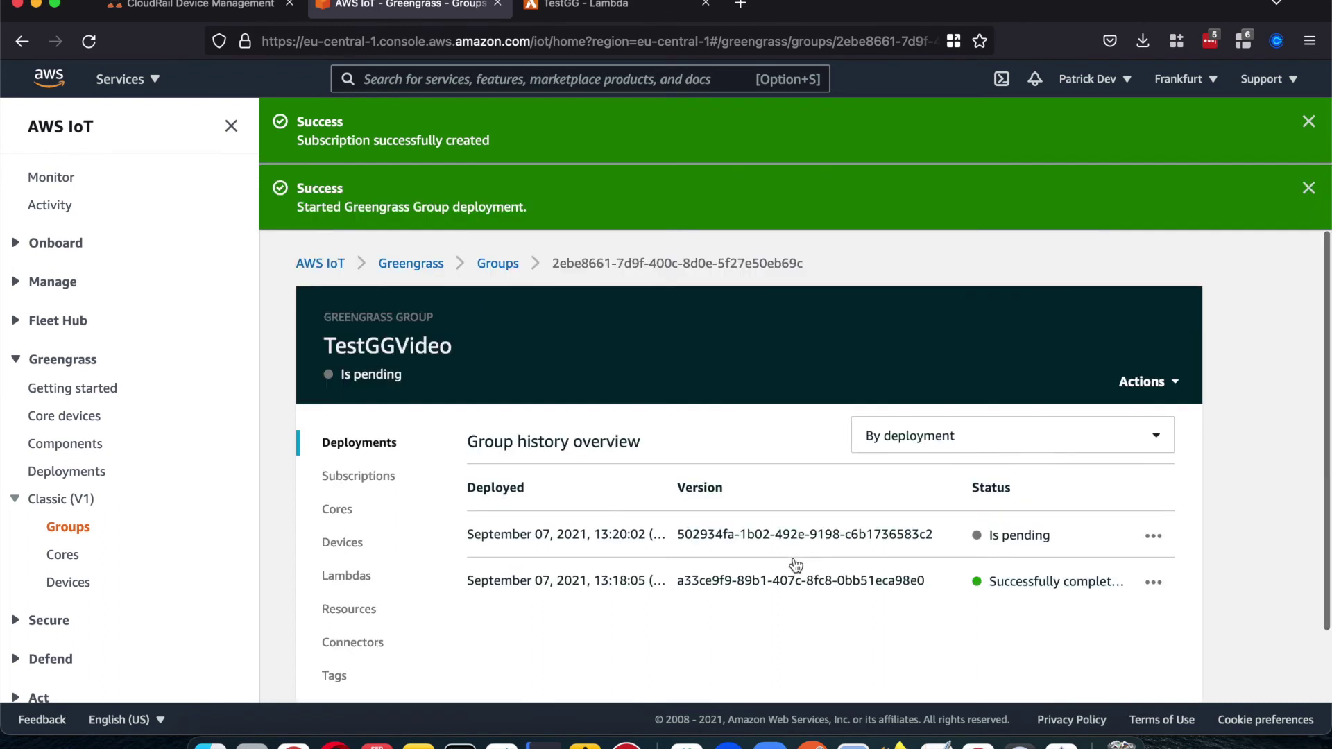
pyautogui.click(1307, 122)
pyautogui.click(1308, 121)
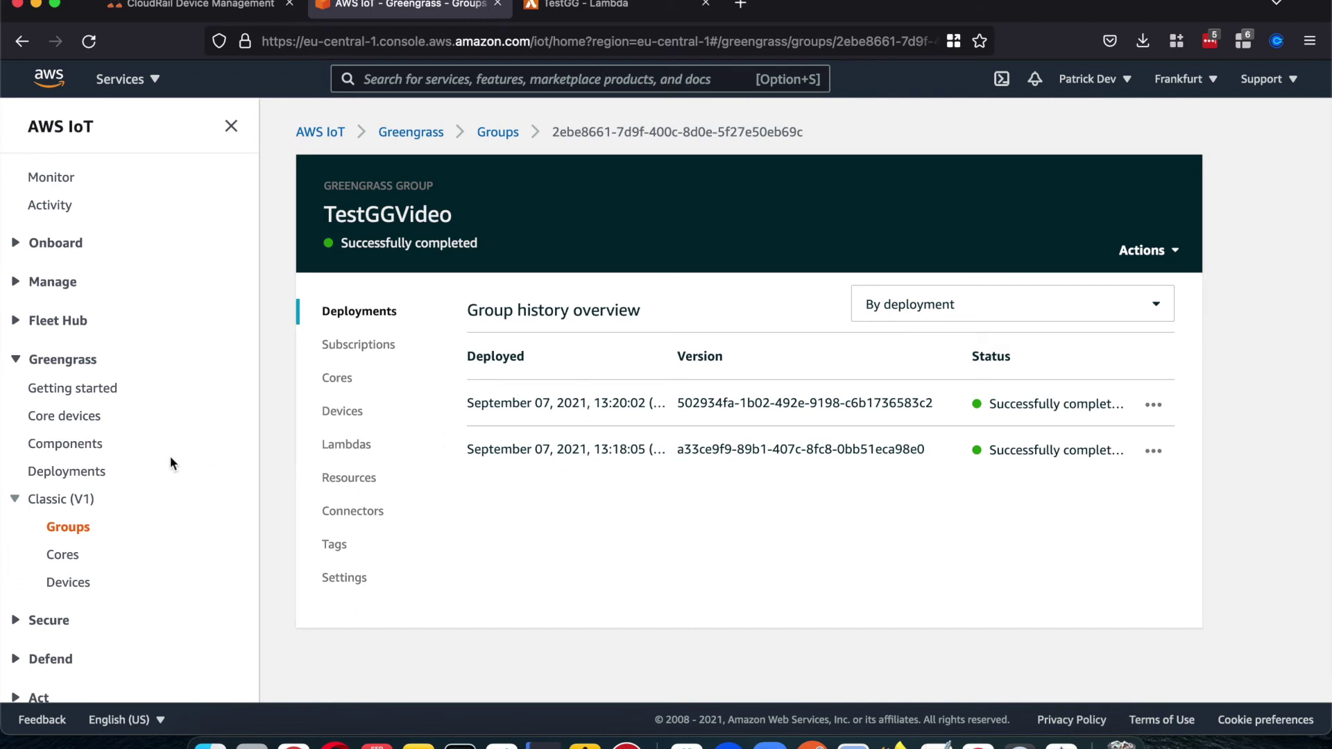
pyautogui.scroll(-5, 164, 463)
# Step: Paste TemperatureTest/00:02:01:05:d4:1a/iolink3/read, copied from the CloudRail page, into the MQTT test client's topic filter
pyautogui.click(40, 451)
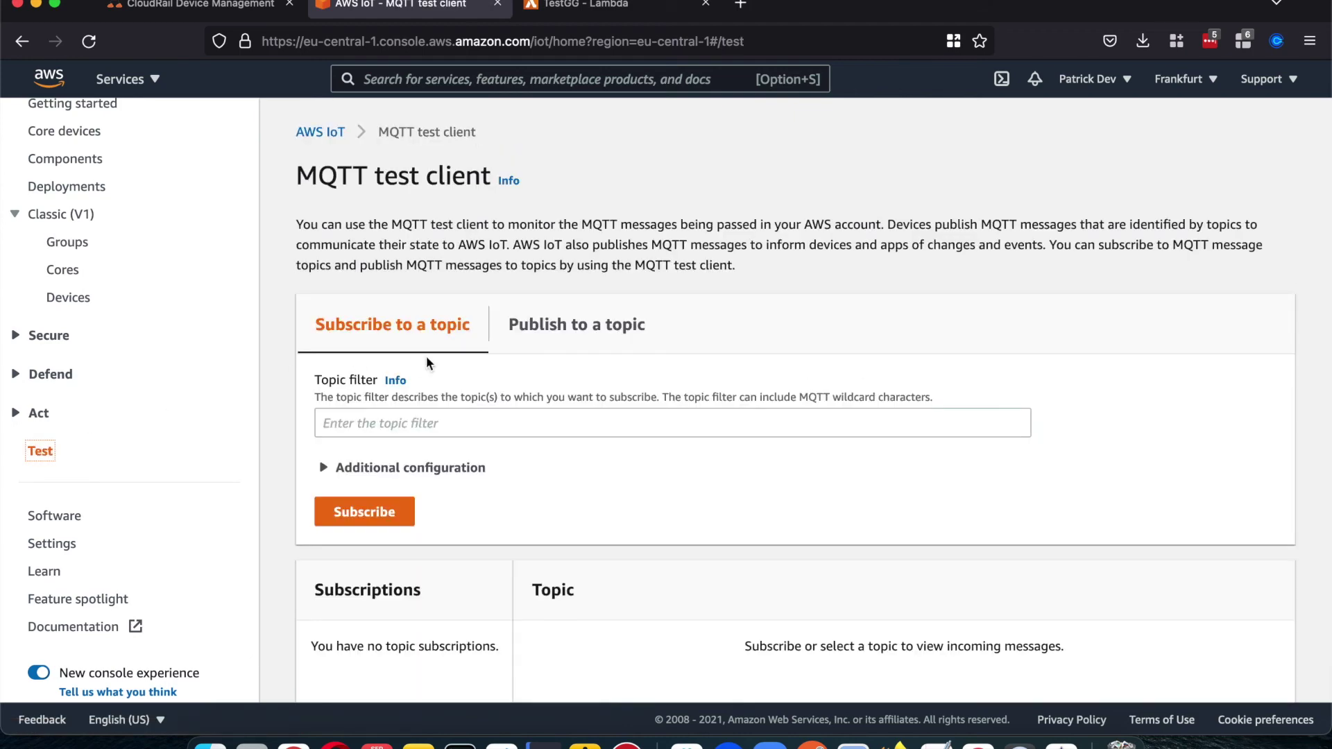
pyautogui.scroll(-3, 426, 354)
pyautogui.click(184, 15)
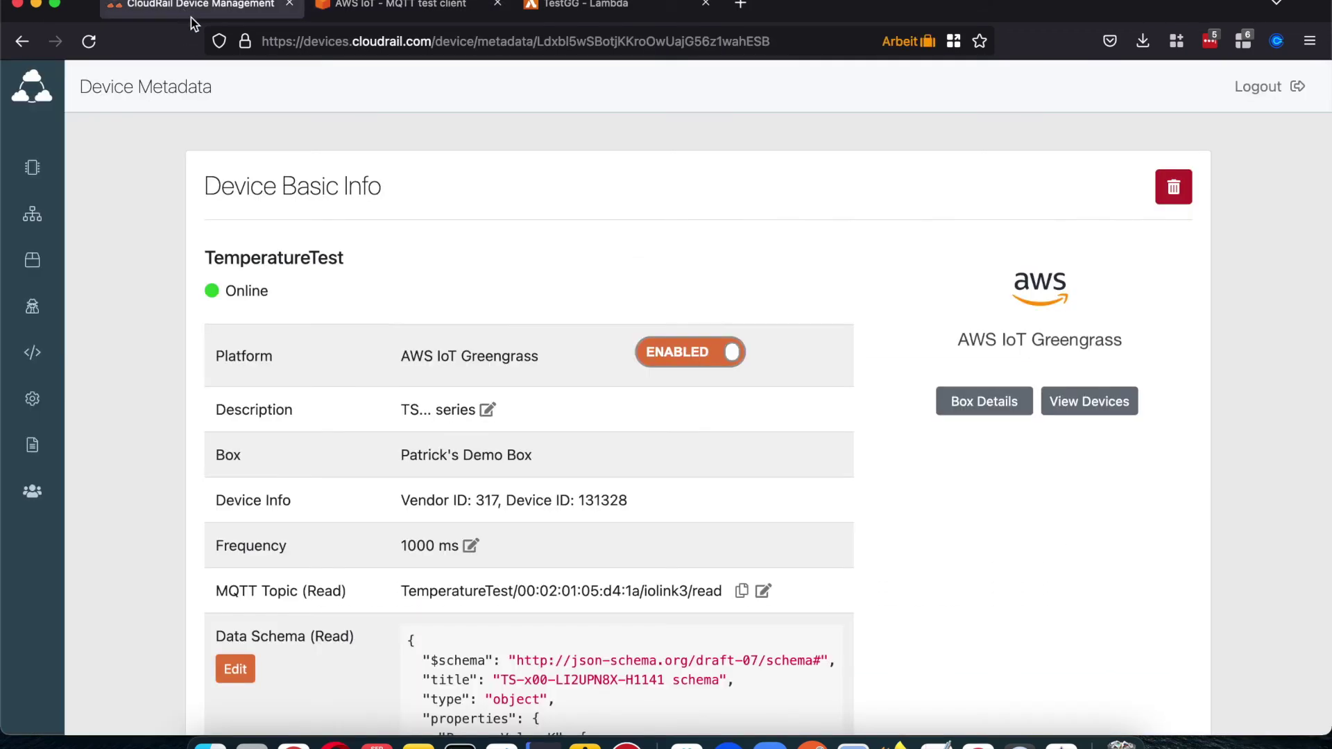
pyautogui.scroll(-3, 743, 517)
pyautogui.click(740, 474)
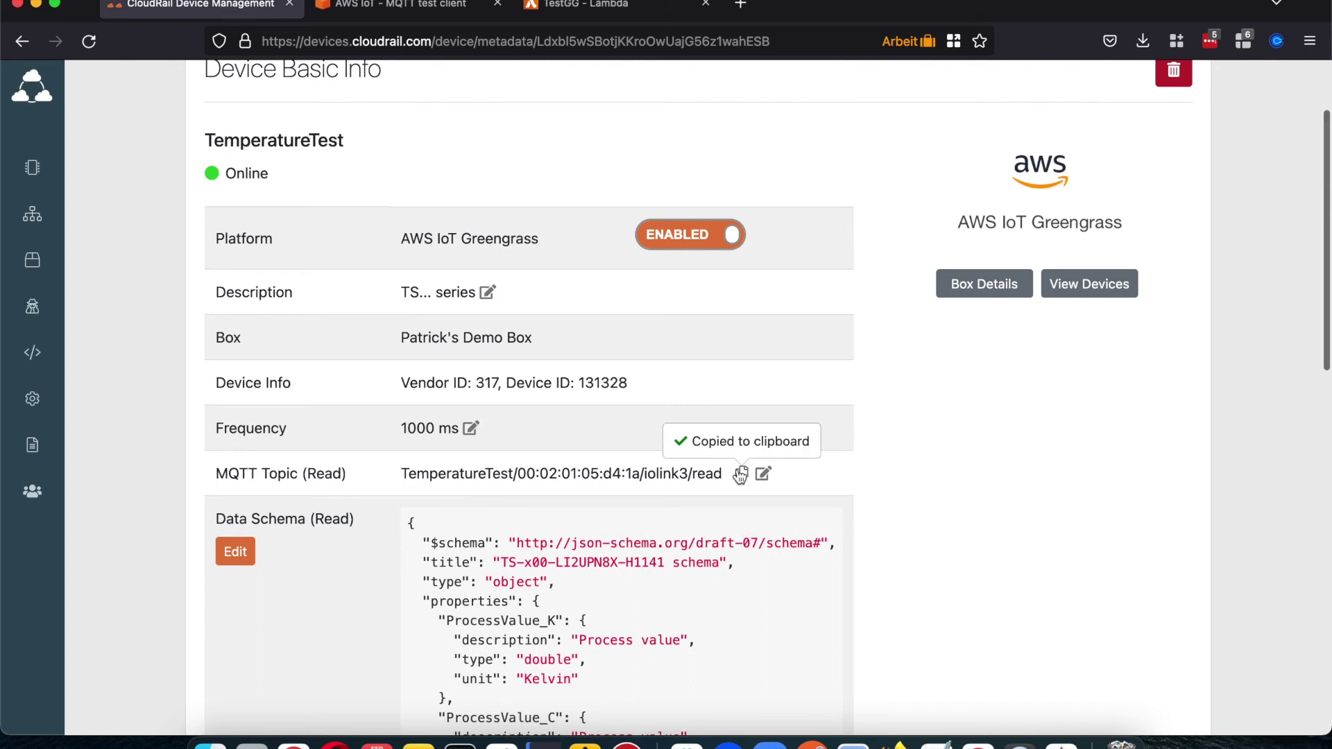
pyautogui.click(417, 10)
pyautogui.click(429, 305)
pyautogui.press('super+v')
pyautogui.scroll(-1, 502, 377)
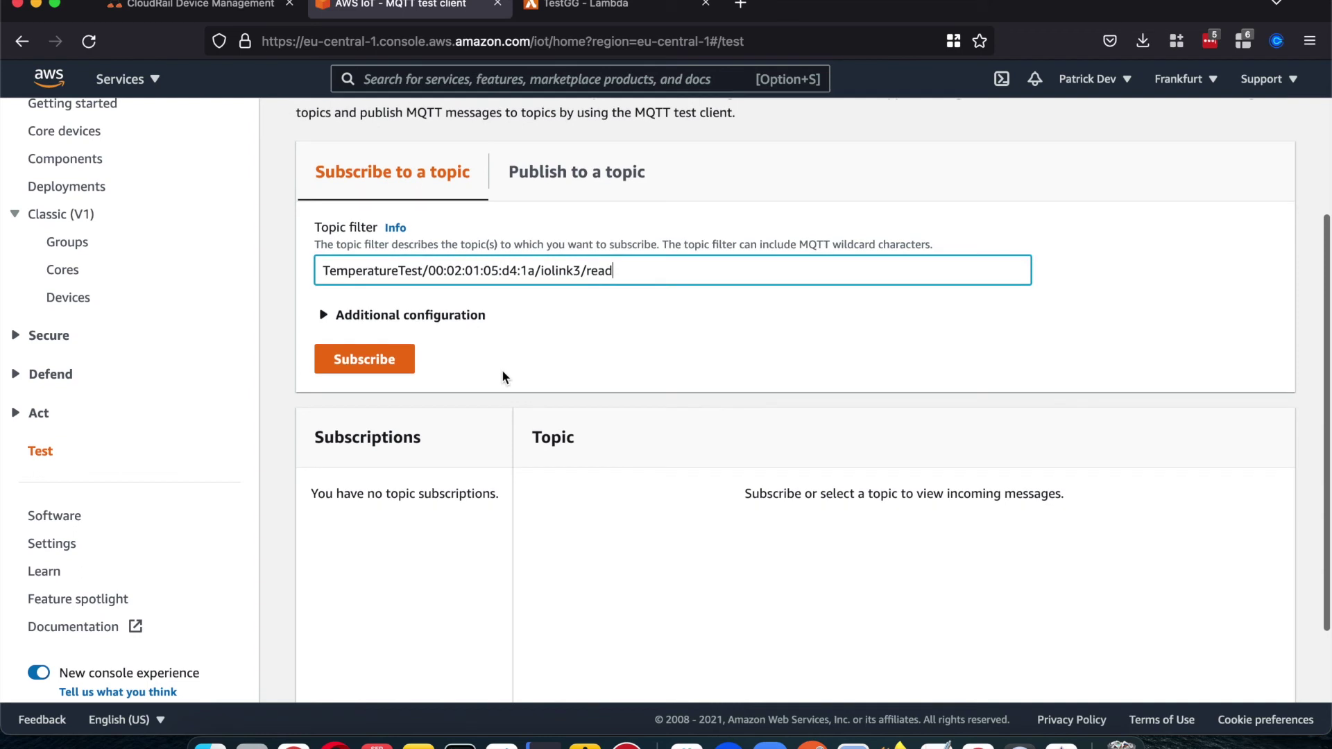
# Step: Subscribe to the iolink3 read topic and browse the incoming ProcessValue_K/C/F and switch-state messages
pyautogui.click(383, 340)
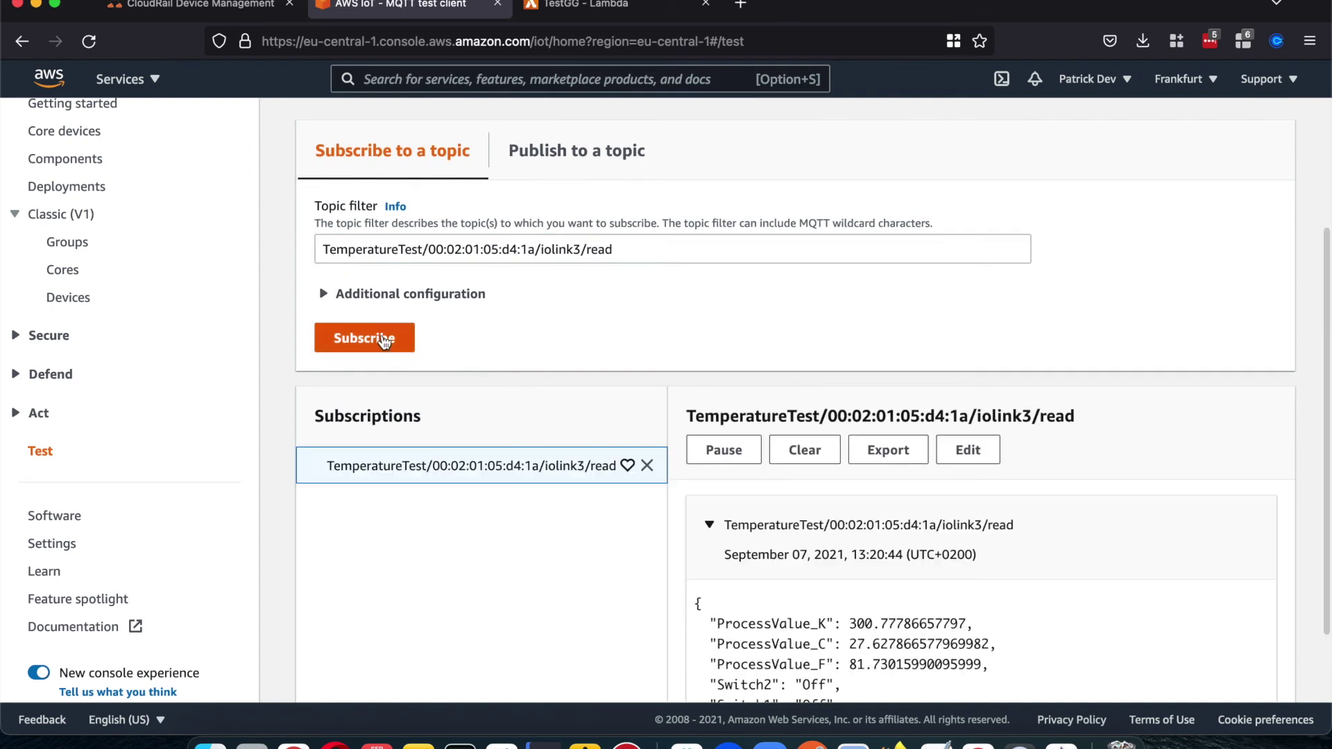
pyautogui.scroll(-5, 384, 340)
pyautogui.scroll(-1, 382, 335)
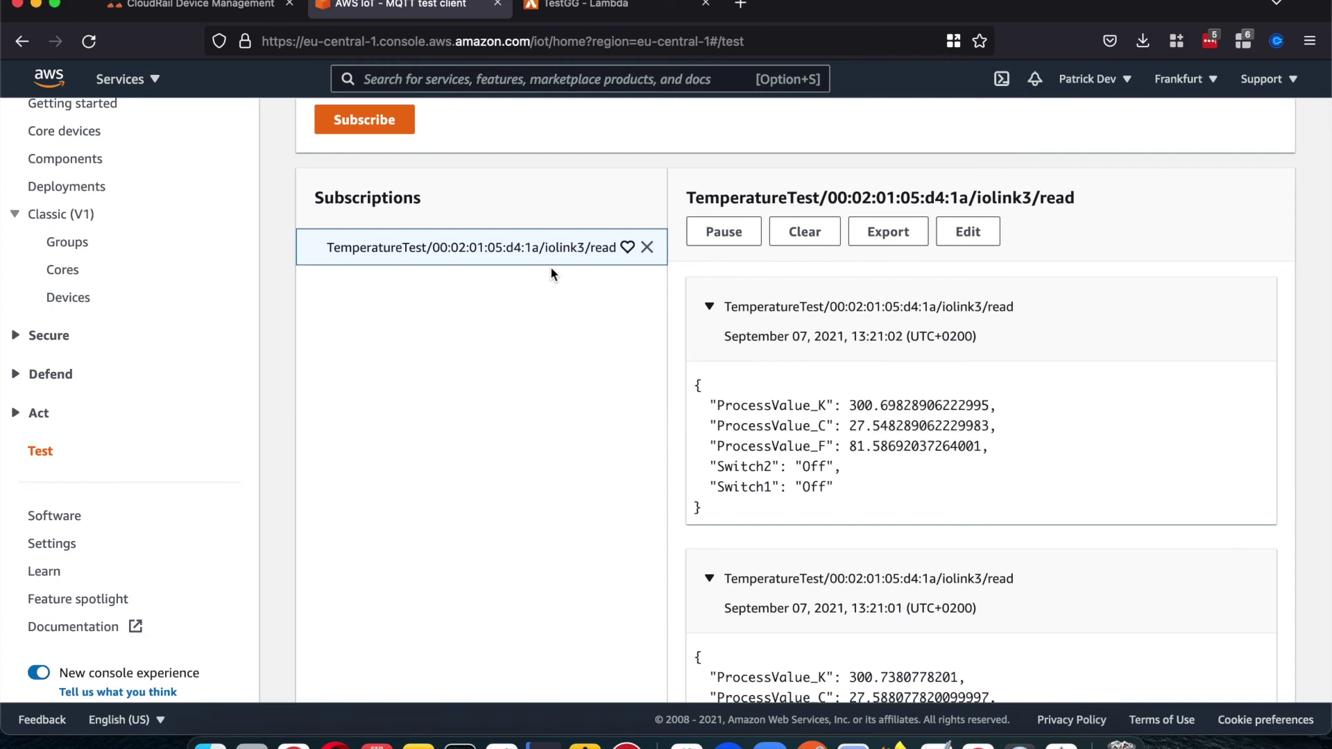
pyautogui.scroll(3, 552, 274)
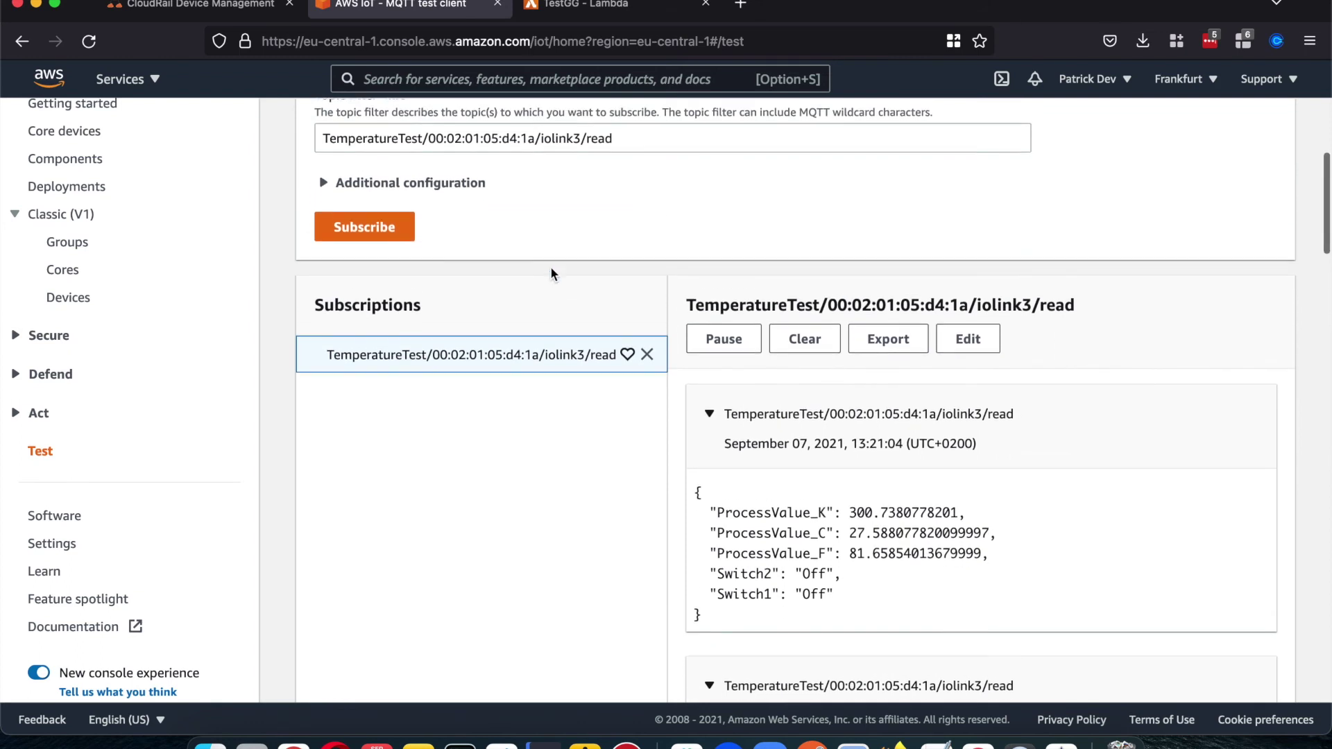
pyautogui.scroll(5, 551, 267)
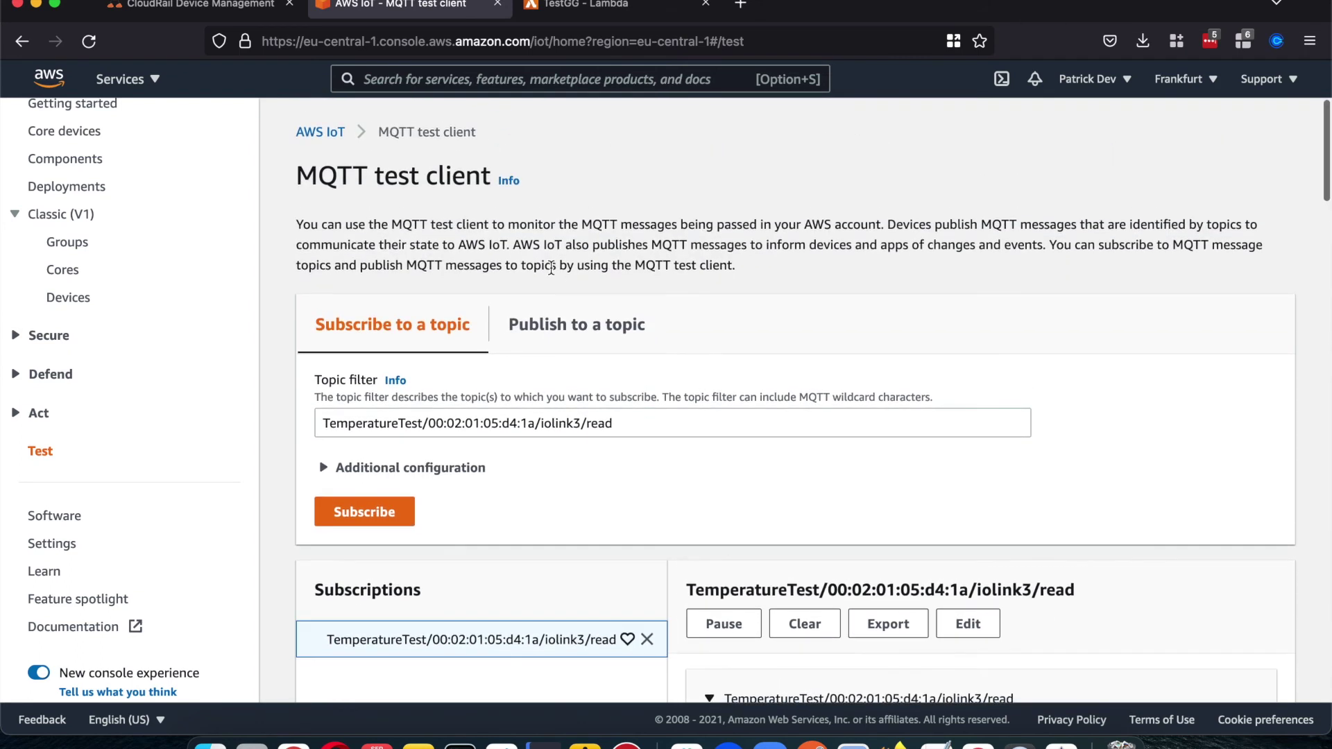
pyautogui.scroll(-4, 550, 266)
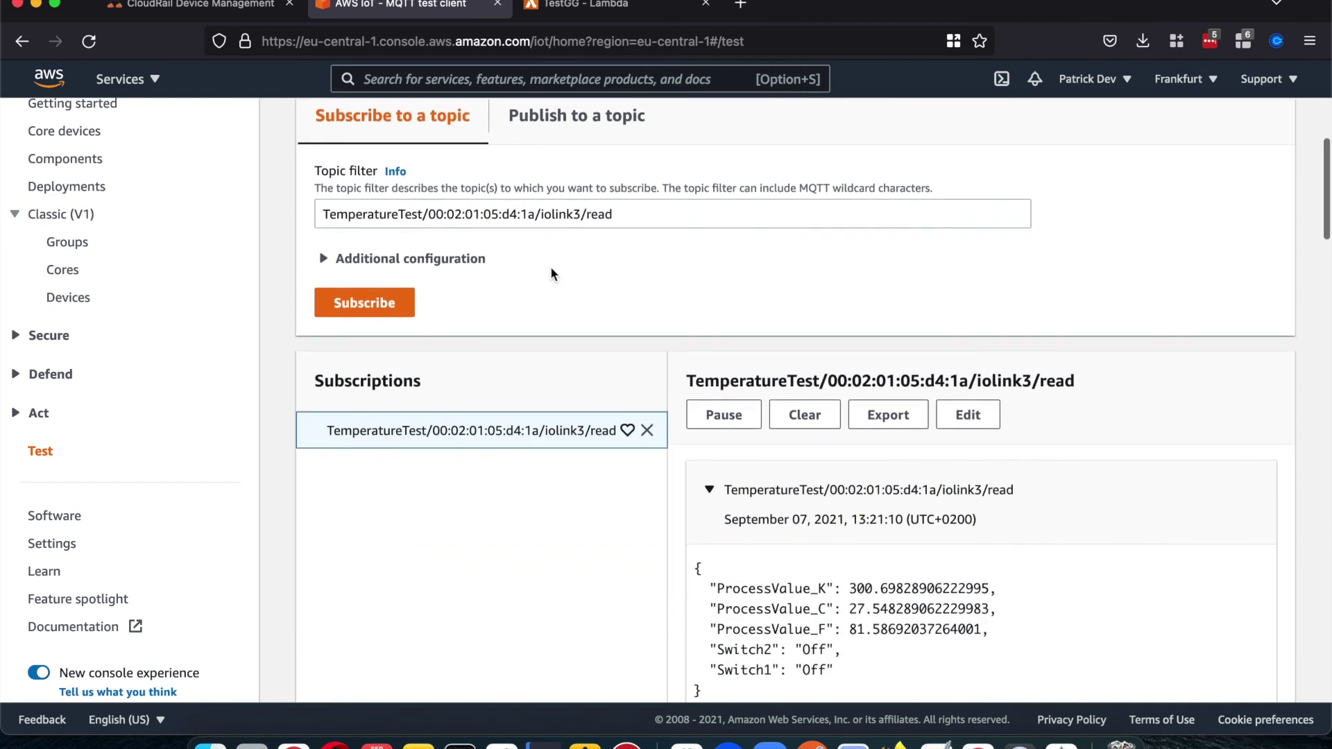
pyautogui.scroll(2, 551, 270)
pyautogui.scroll(2, 550, 267)
pyautogui.scroll(2, 636, 440)
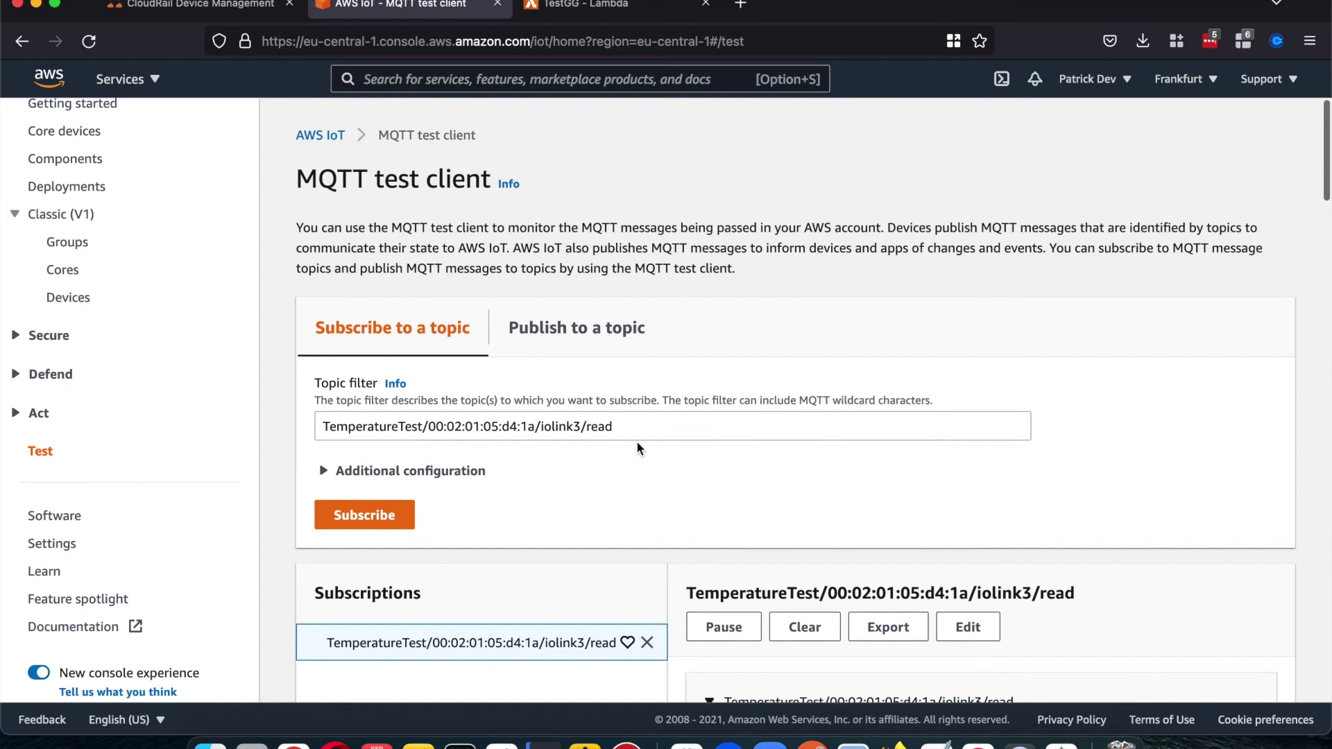
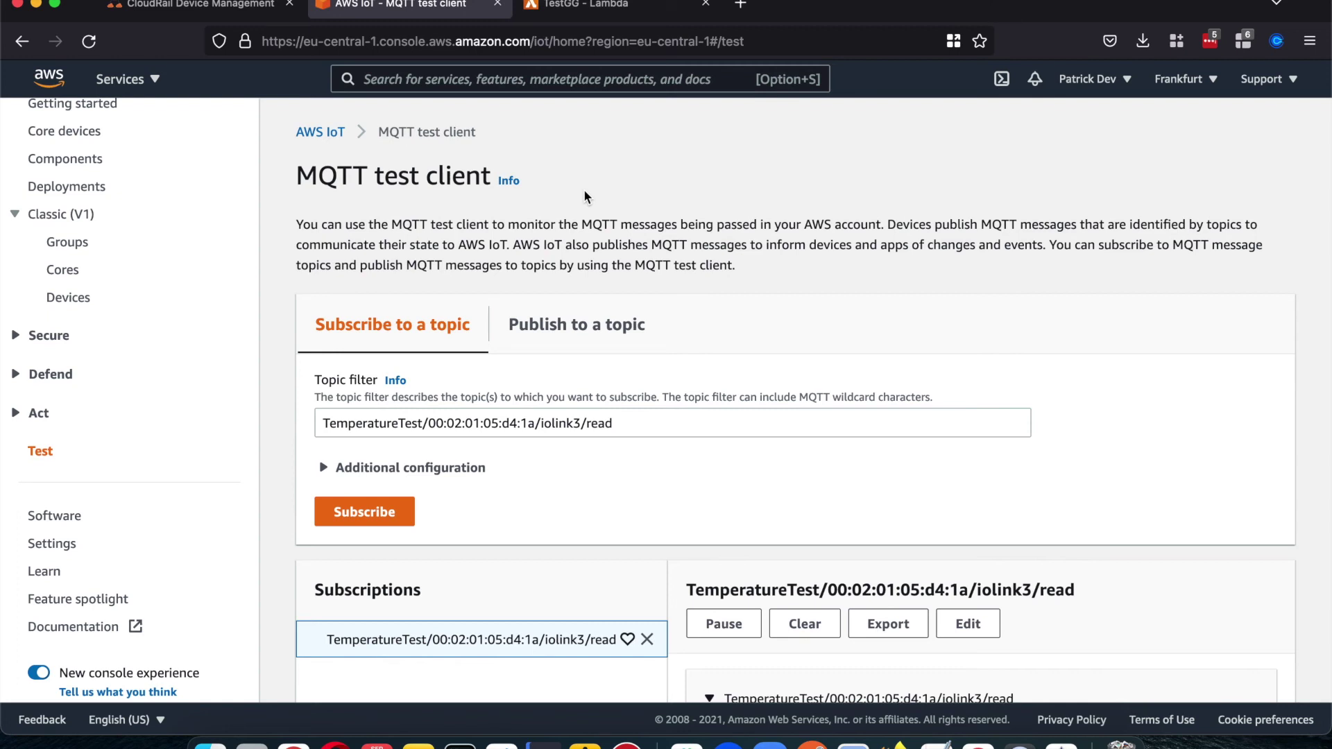
# Step: Switch to the TestGG Lambda tab and examine the handler's event parameter in lambda_function.py
pyautogui.scroll(-5, 568, 395)
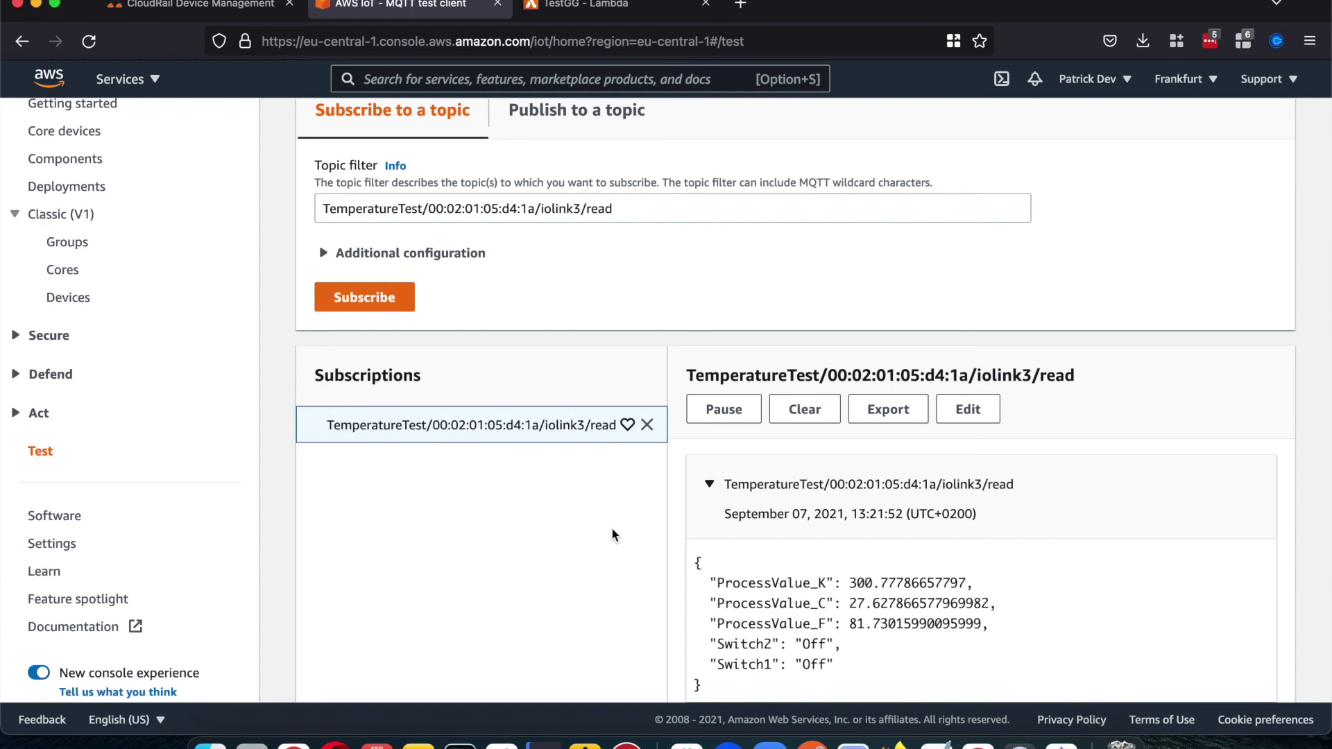
pyautogui.scroll(3, 574, 278)
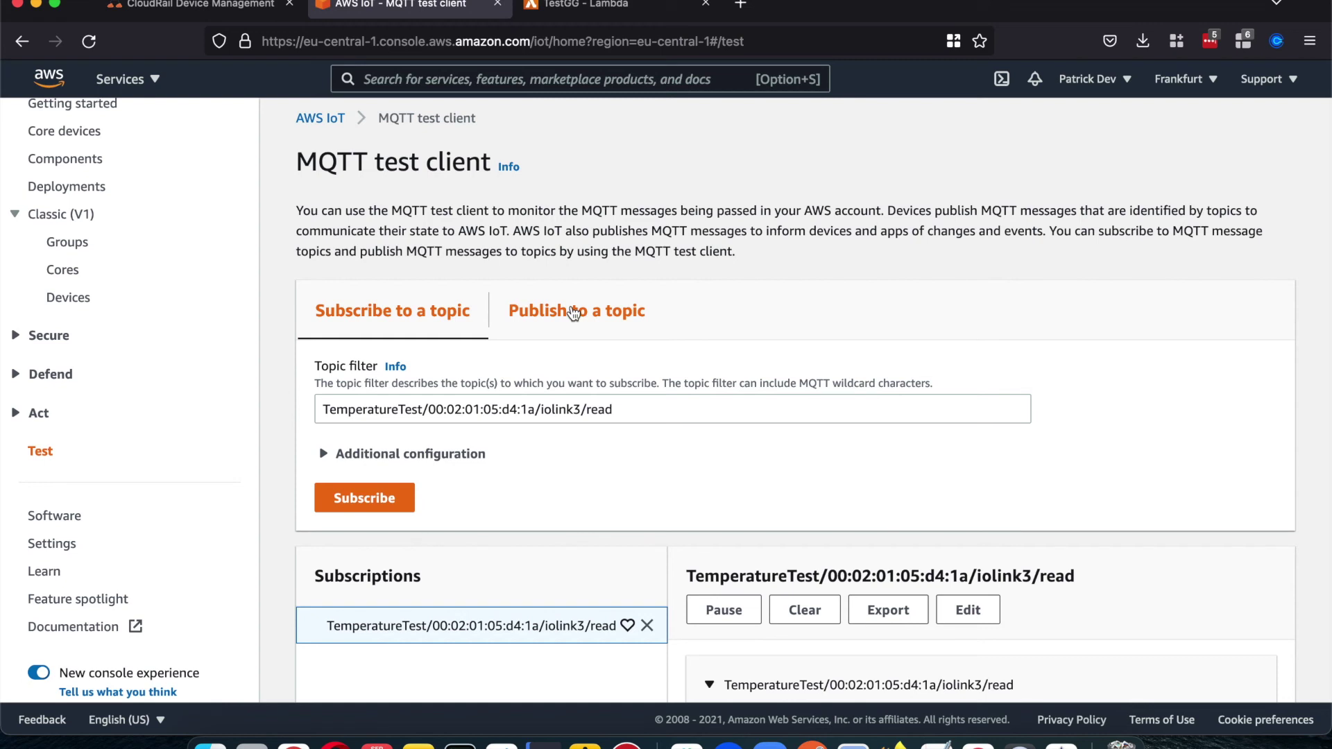
pyautogui.scroll(1, 628, 291)
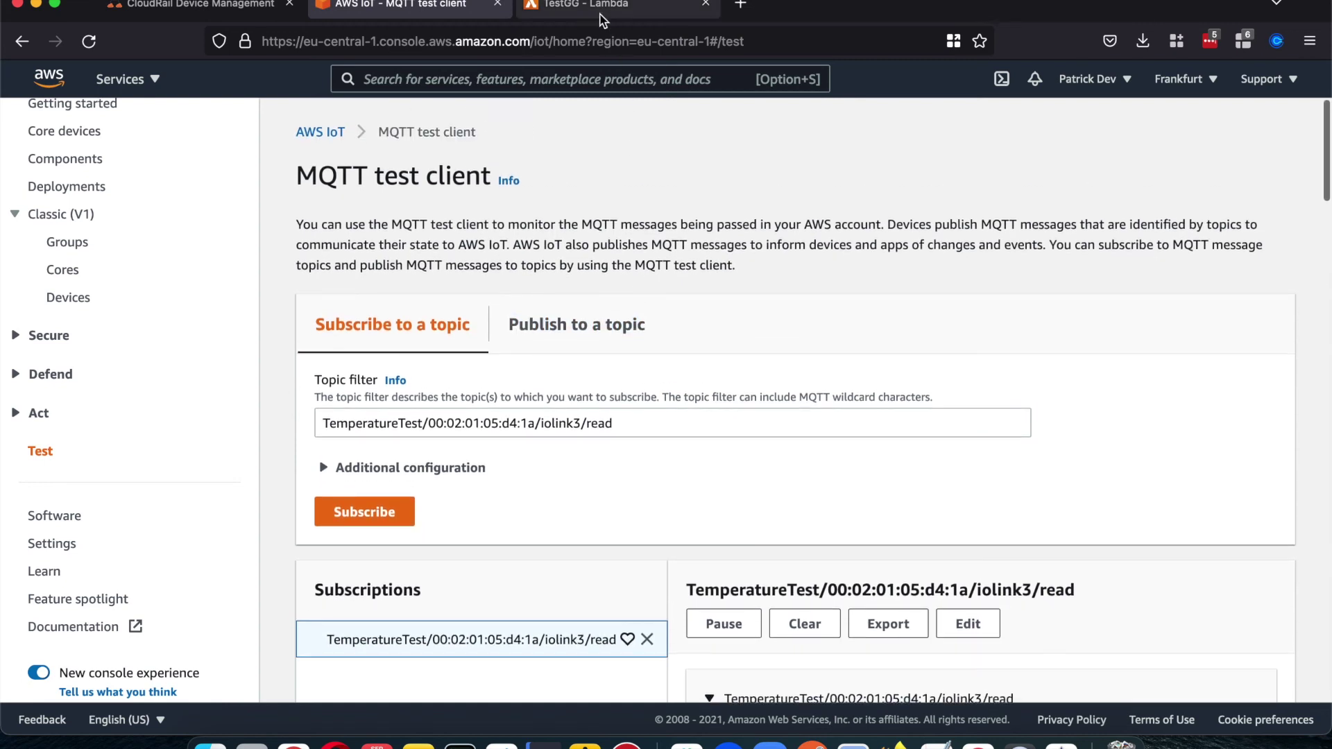
pyautogui.click(600, 11)
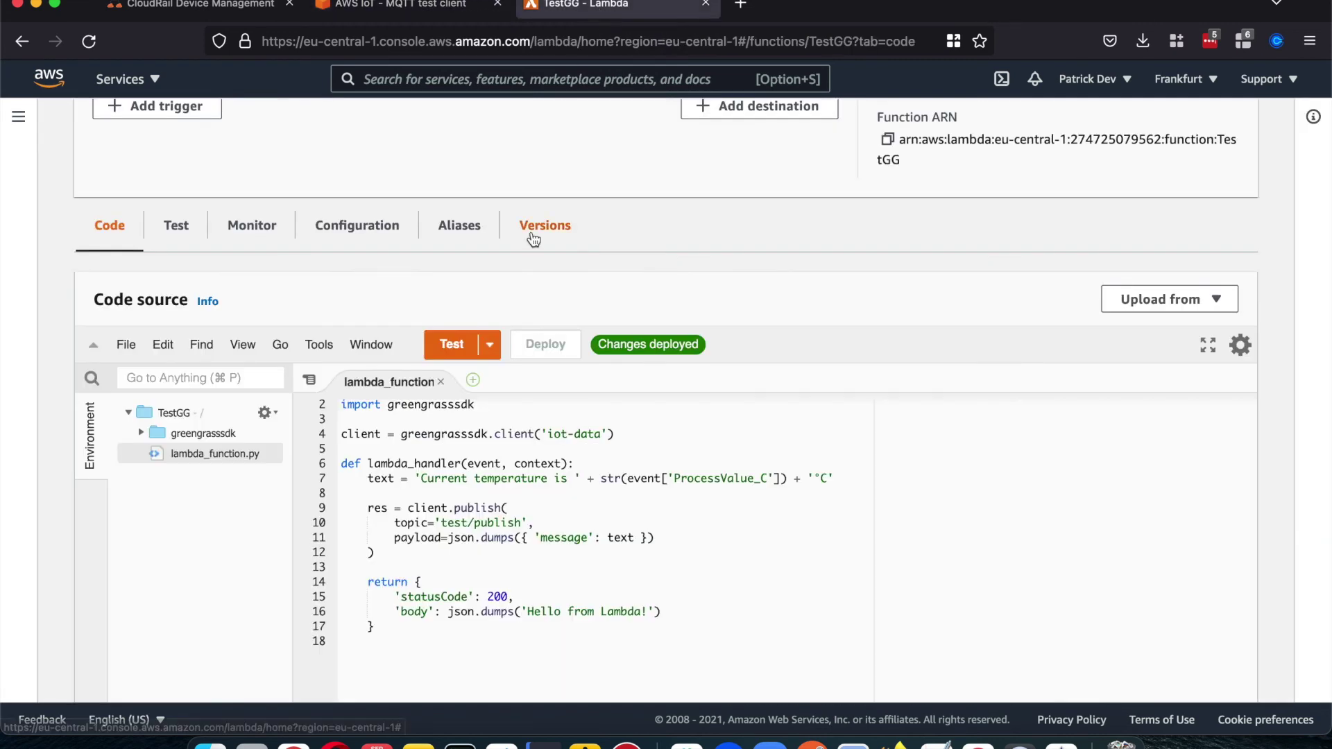
pyautogui.scroll(-2, 533, 239)
pyautogui.scroll(5, 534, 239)
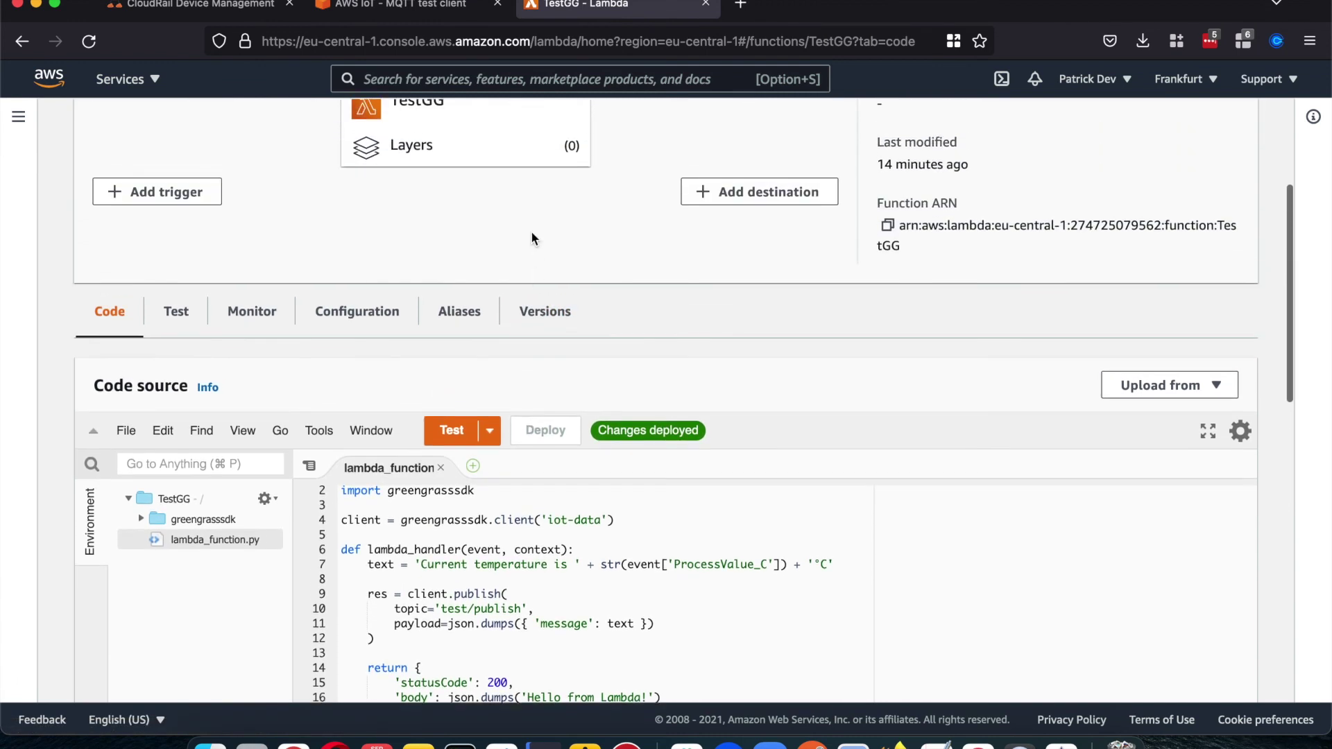
pyautogui.scroll(3, 531, 236)
pyautogui.scroll(-5, 532, 236)
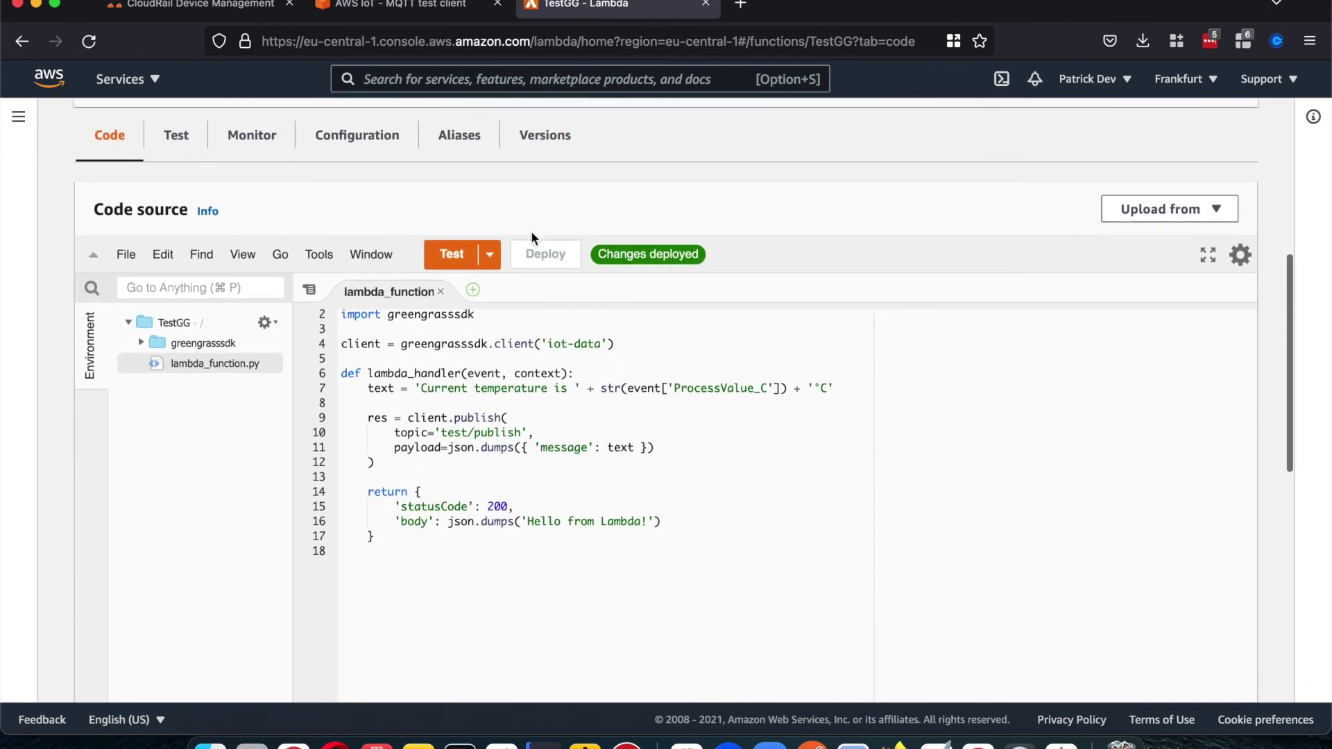
pyautogui.scroll(-1, 527, 250)
pyautogui.scroll(-2, 485, 354)
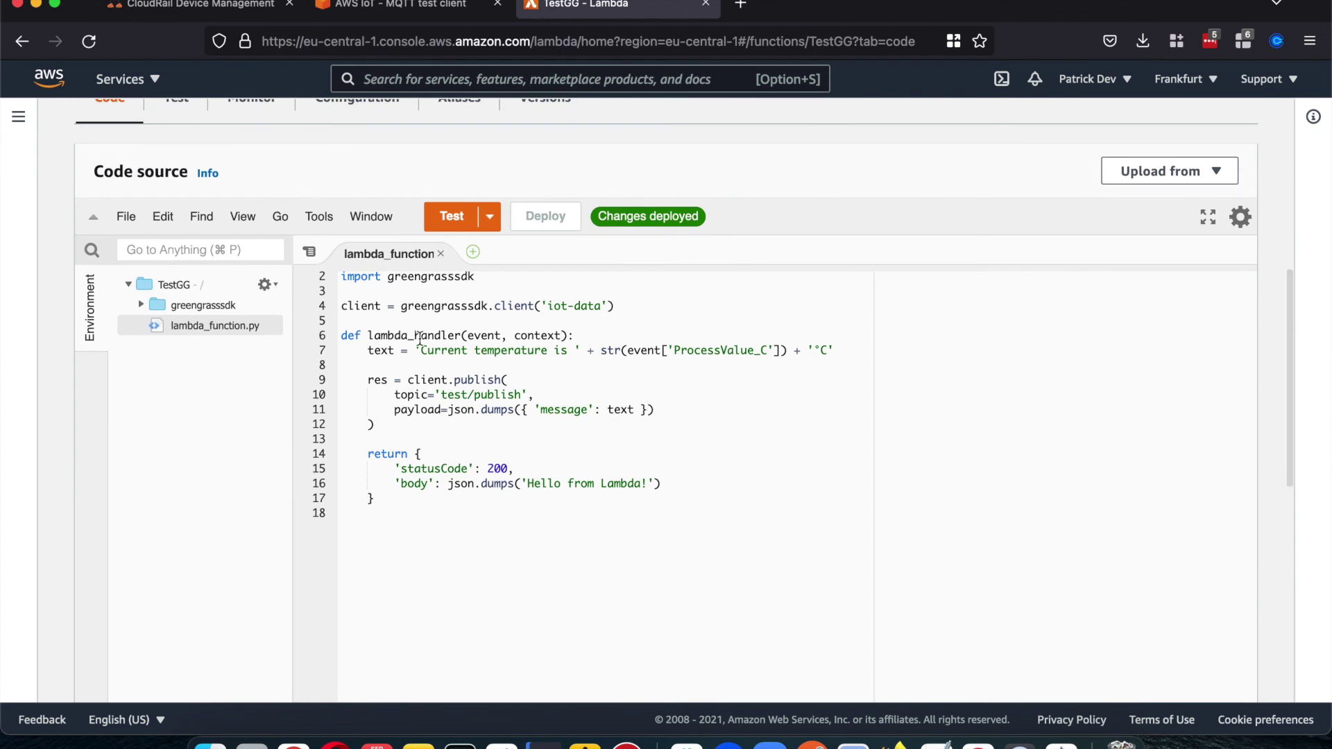
pyautogui.doubleClick(483, 335)
pyautogui.click(594, 369)
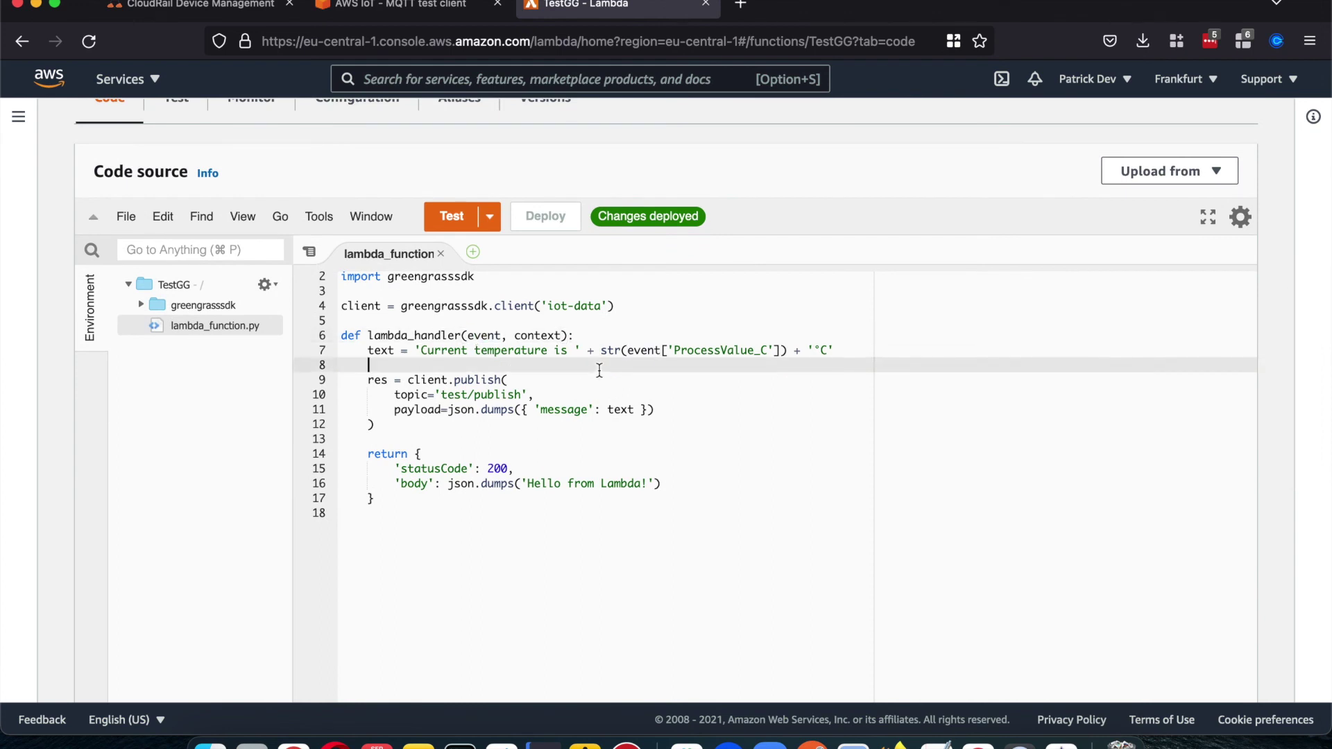
pyautogui.scroll(-1, 596, 371)
# Step: Point out the line 7 temperature message built from ProcessValue_C and the line 9 publish call
pyautogui.moveTo(784, 325); pyautogui.dragTo(659, 326)
pyautogui.moveTo(419, 326); pyautogui.dragTo(826, 322)
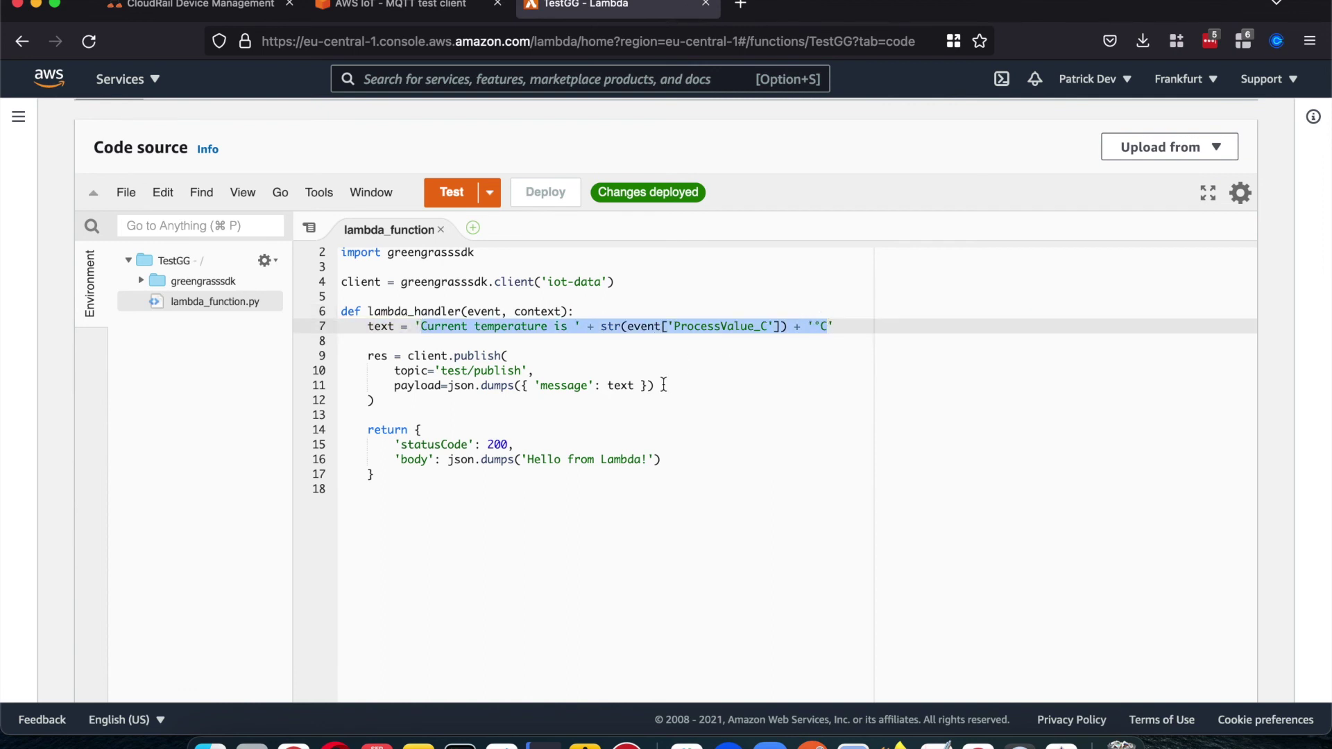
pyautogui.scroll(-1, 664, 384)
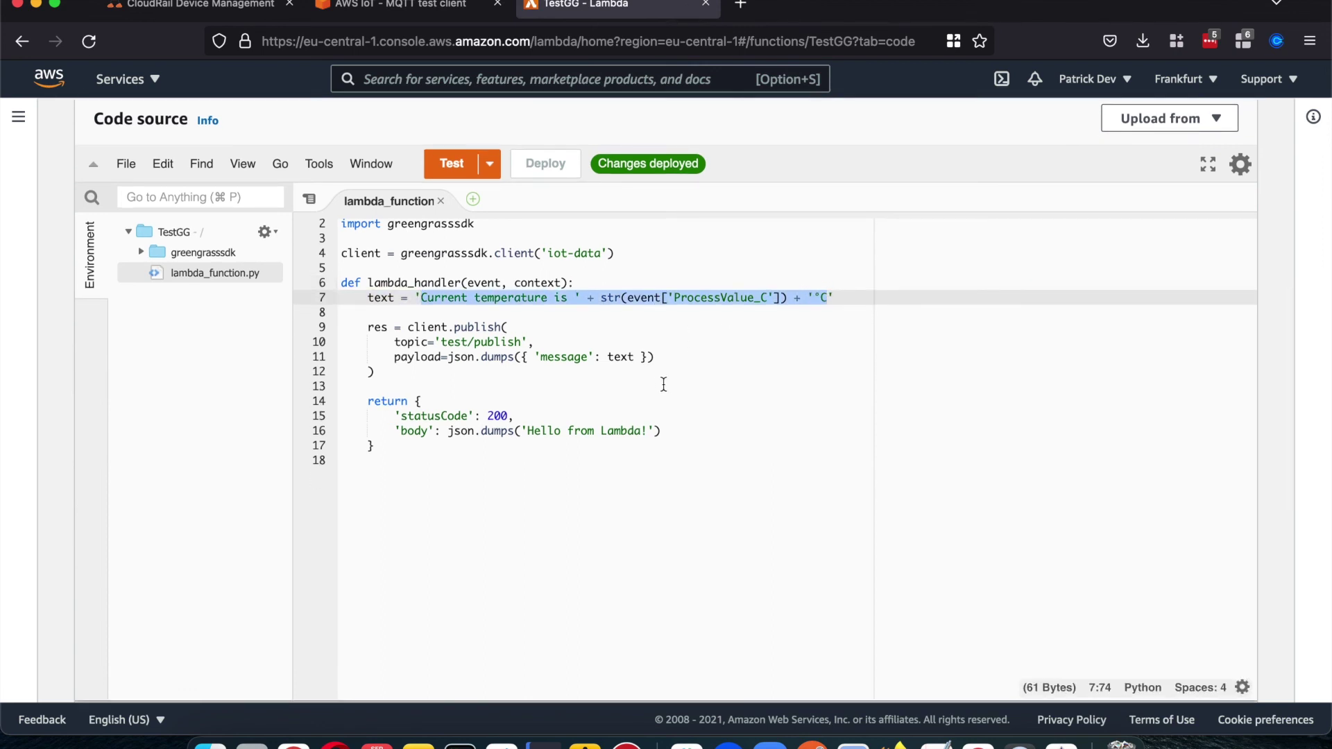
pyautogui.scroll(-1, 664, 384)
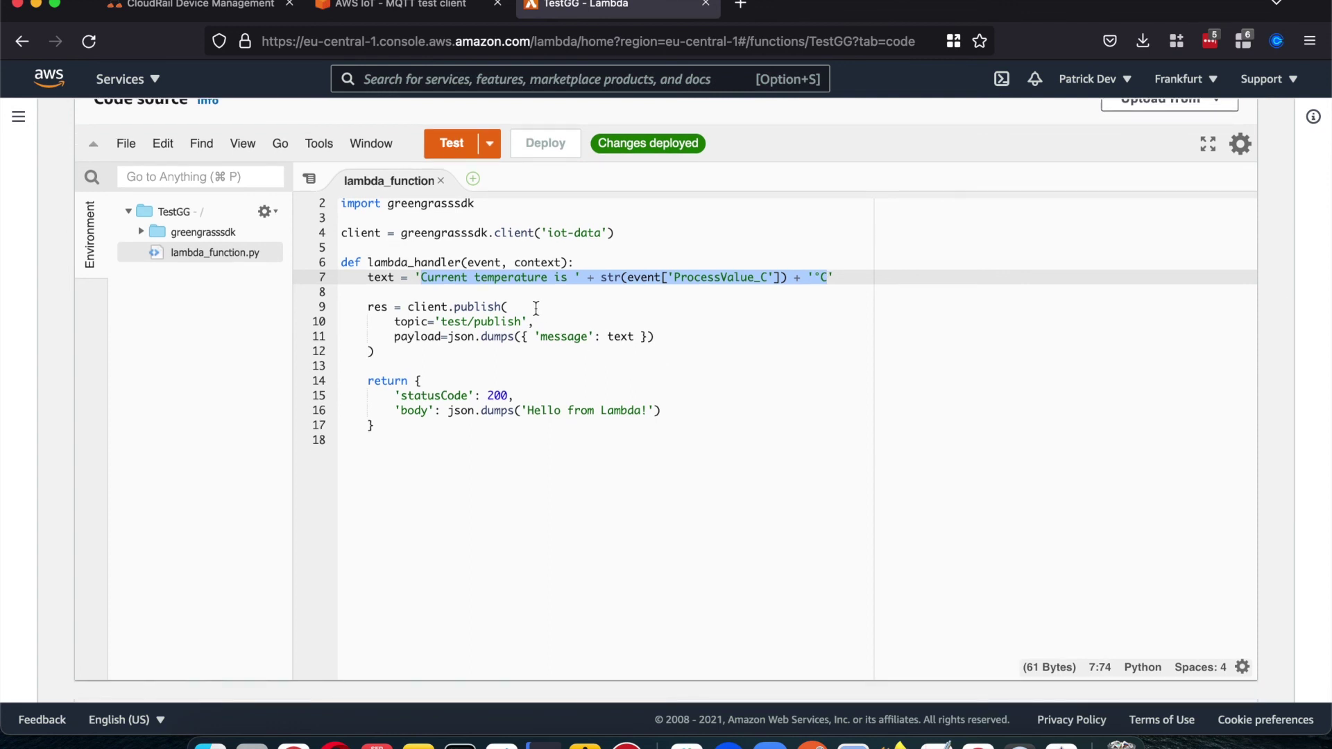
pyautogui.click(537, 307)
pyautogui.scroll(-1, 536, 308)
pyautogui.scroll(-1, 535, 307)
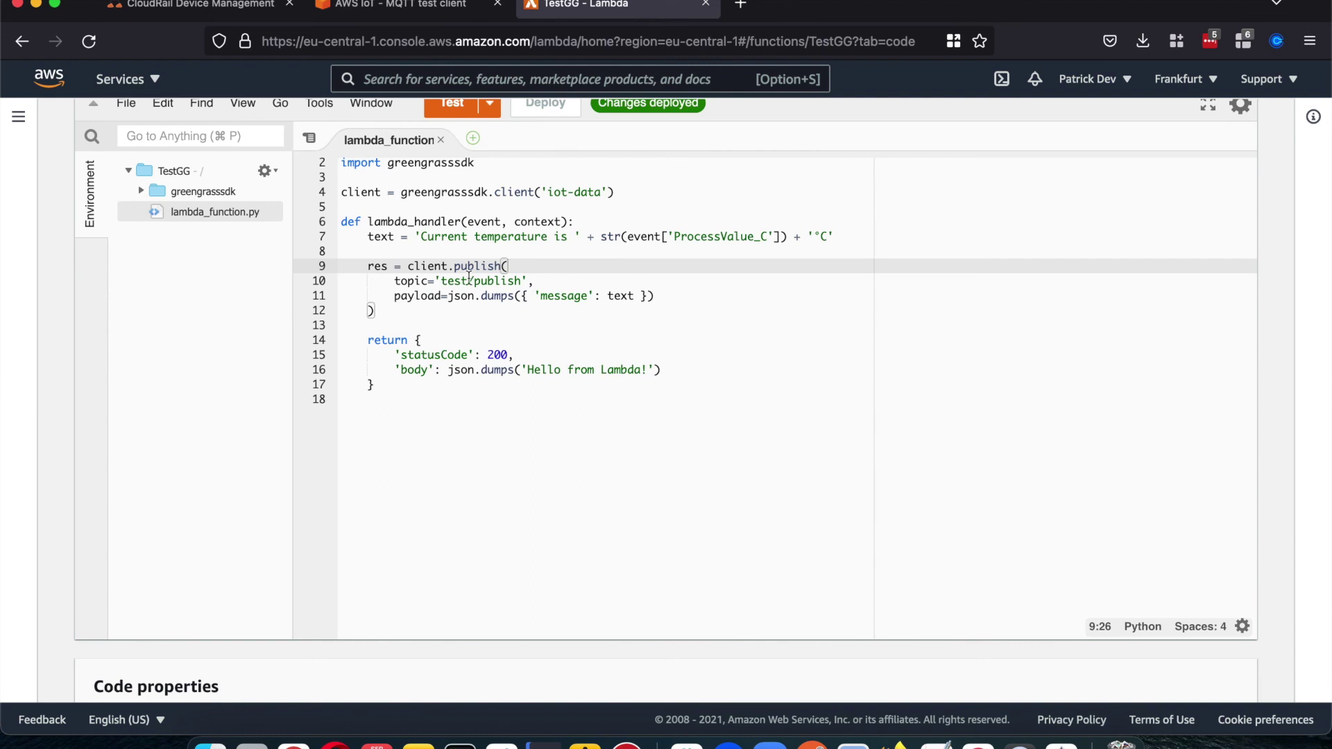
# Step: Highlight the test/publish topic in the code, then list TestGG's published versions, newest being 5
pyautogui.moveTo(444, 281); pyautogui.dragTo(523, 278)
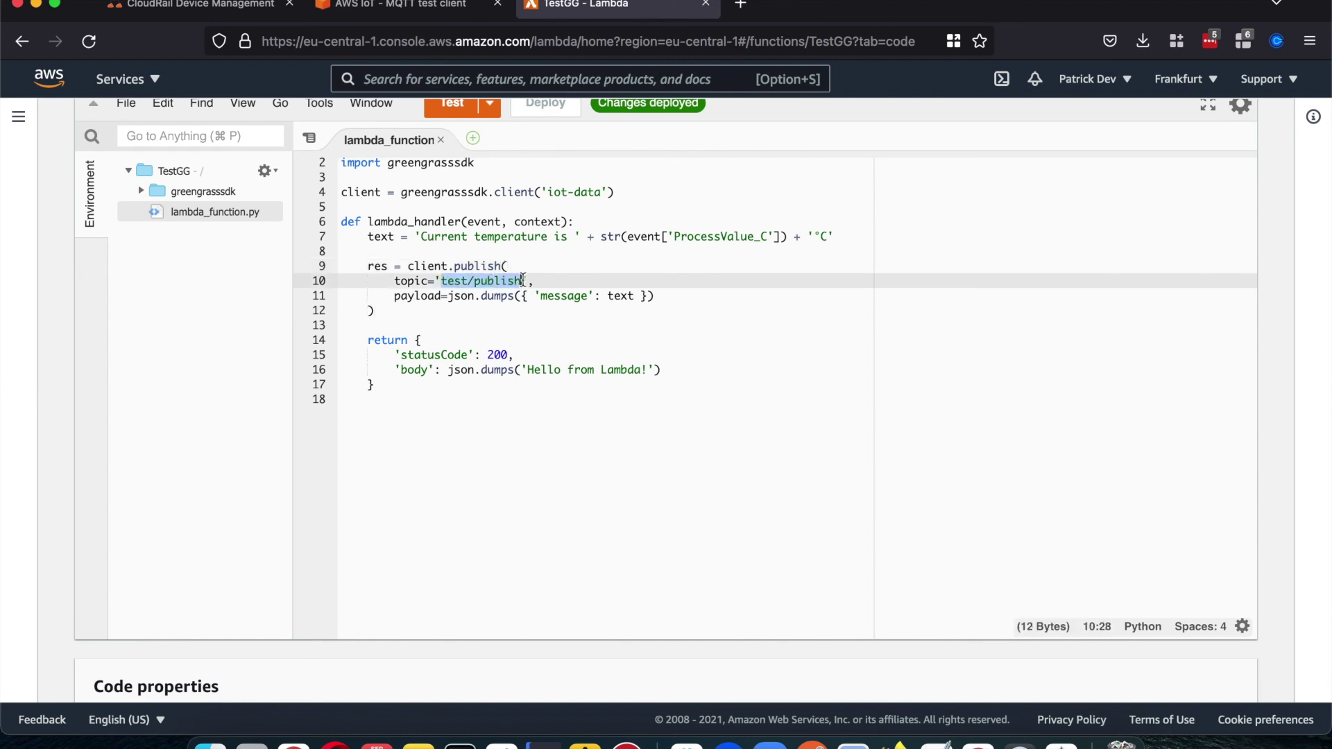
pyautogui.click(450, 315)
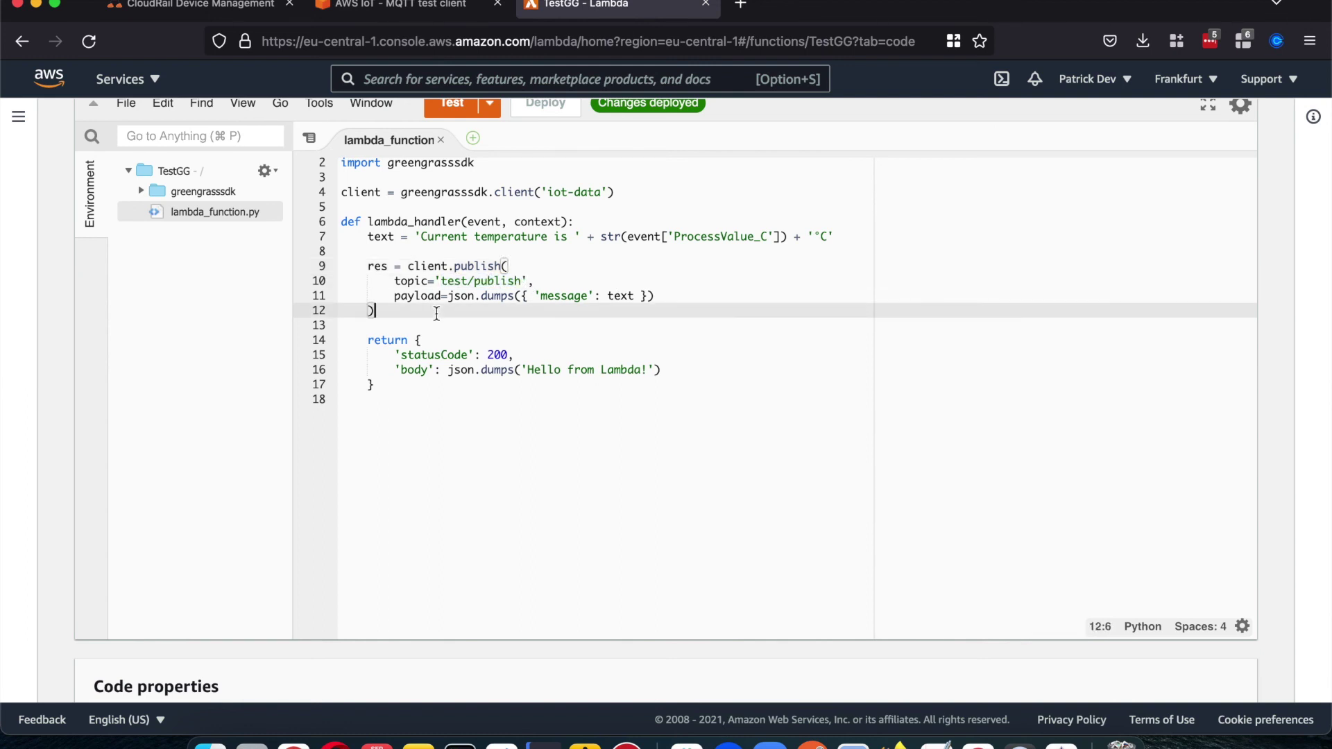
pyautogui.scroll(5, 443, 317)
pyautogui.scroll(3, 437, 319)
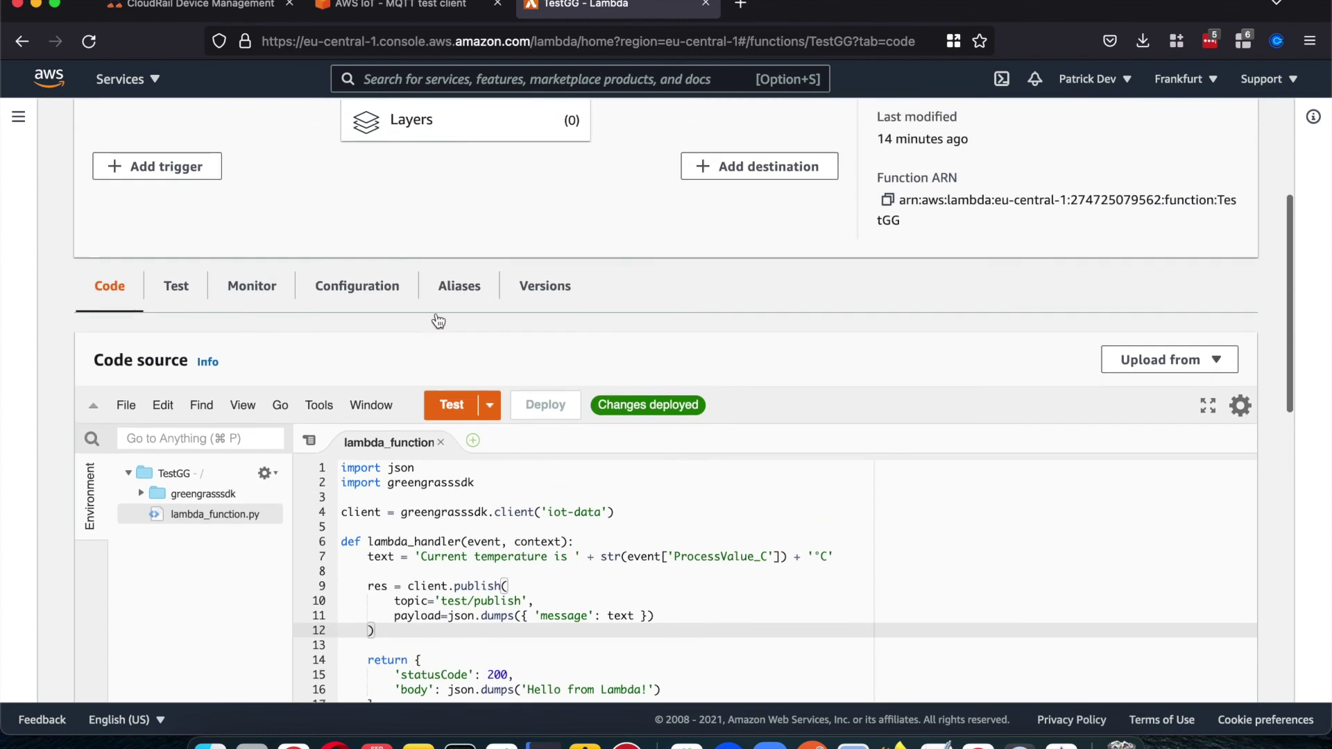
pyautogui.scroll(-2, 437, 319)
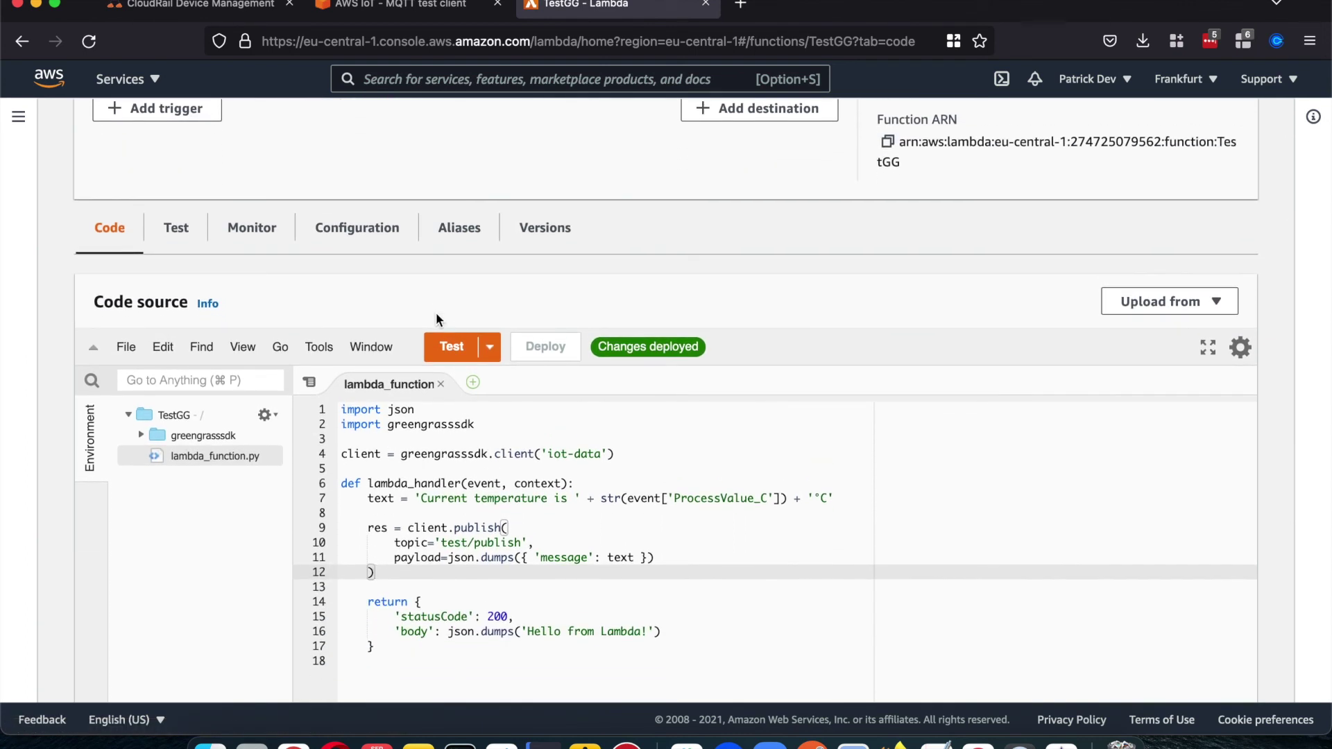
pyautogui.click(552, 229)
pyautogui.scroll(-3, 553, 231)
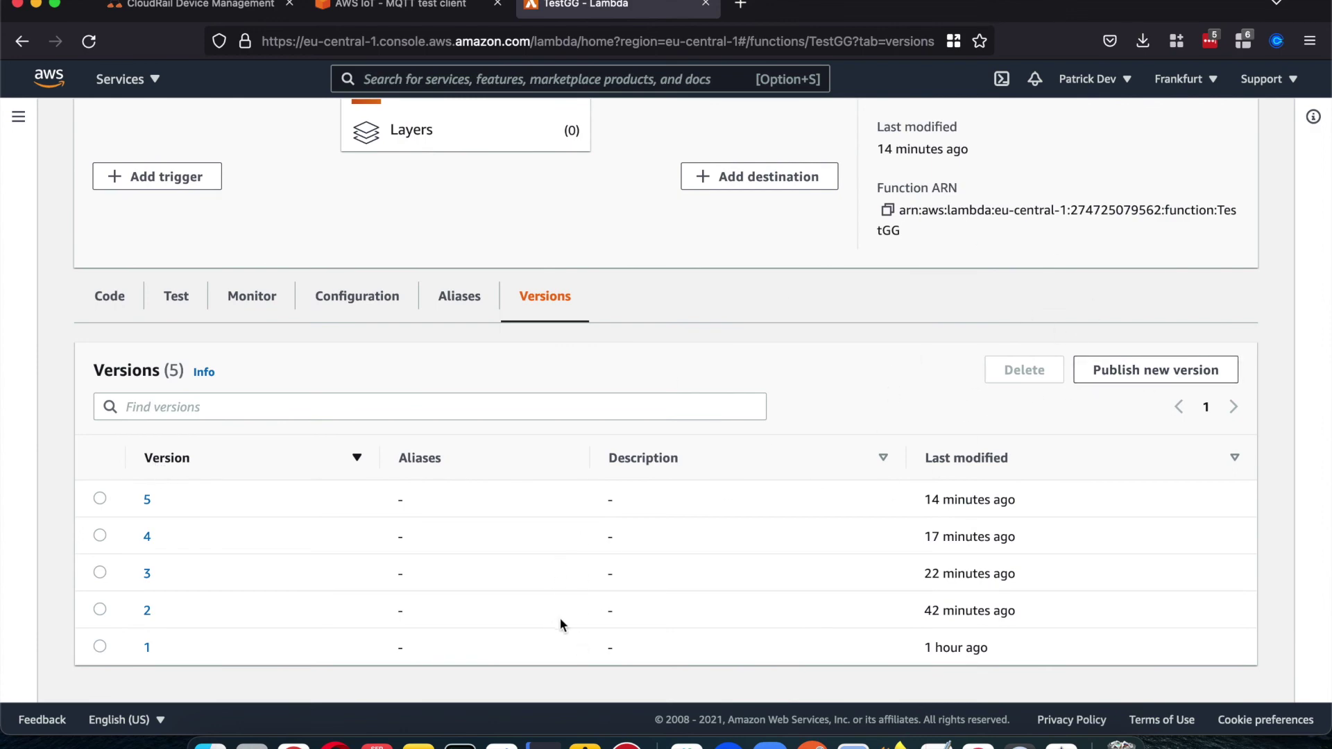
pyautogui.click(1126, 371)
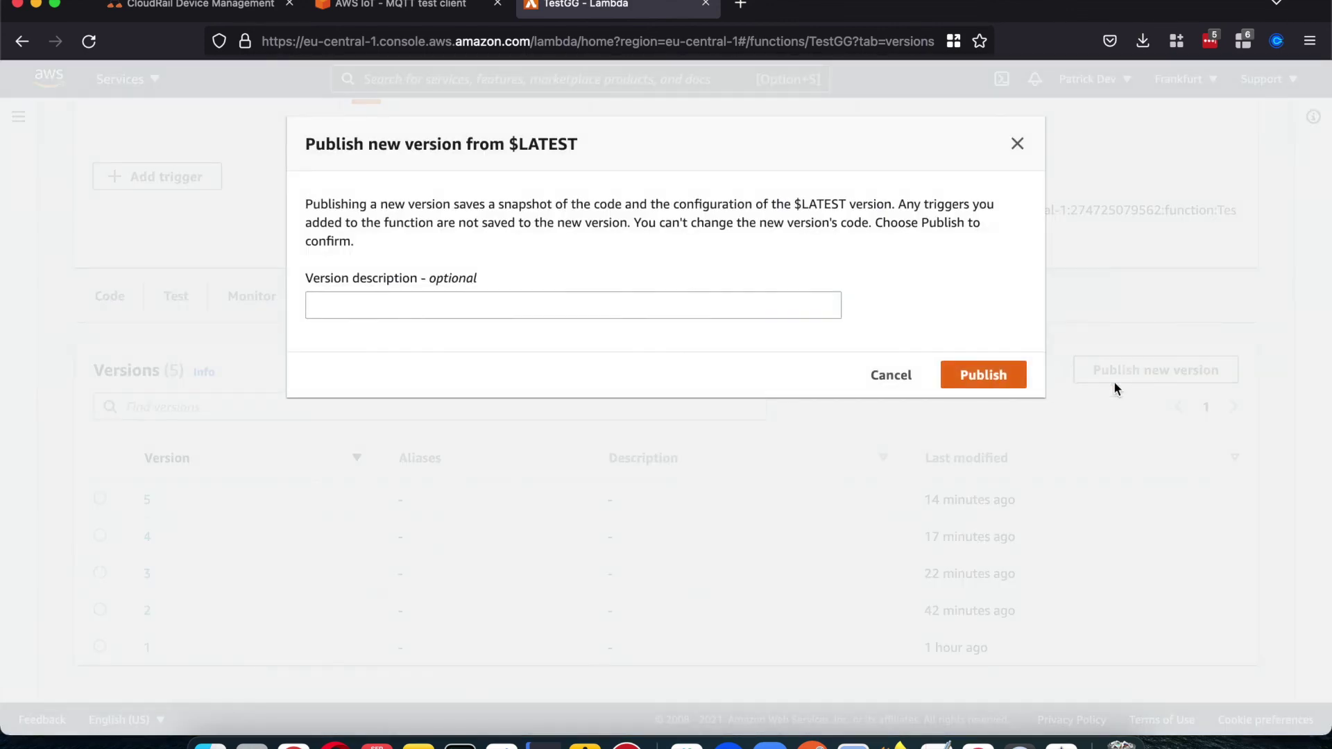
pyautogui.click(904, 376)
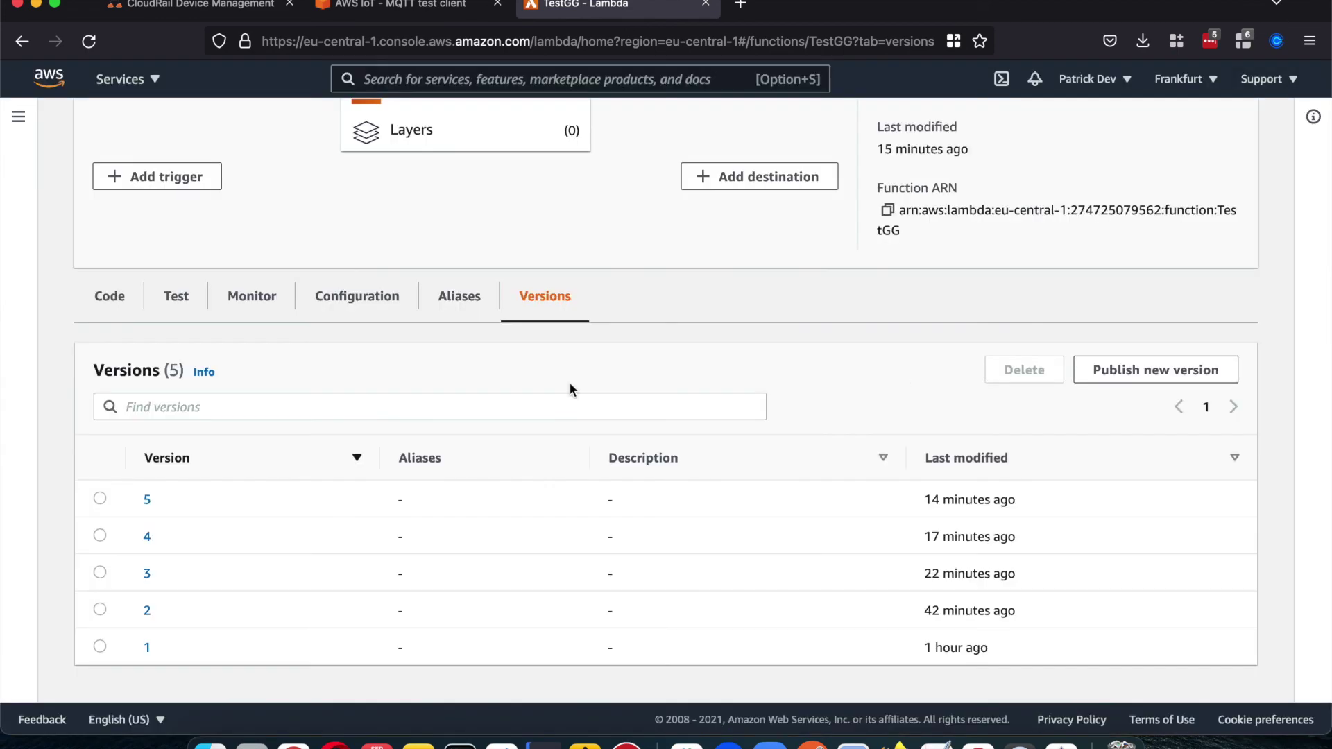
pyautogui.scroll(5, 569, 385)
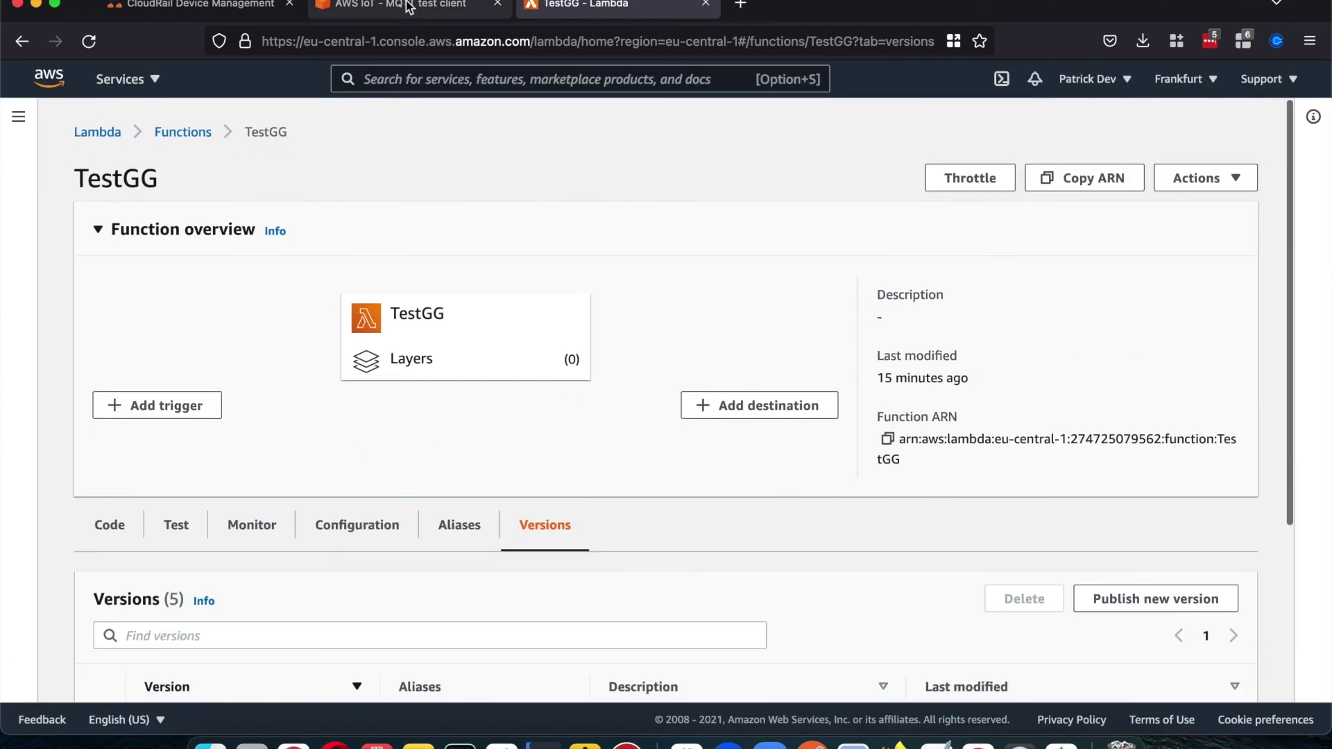
# Step: Return to the IoT console and open the TestGGVideo Greengrass group's Lambdas list
pyautogui.click(407, 5)
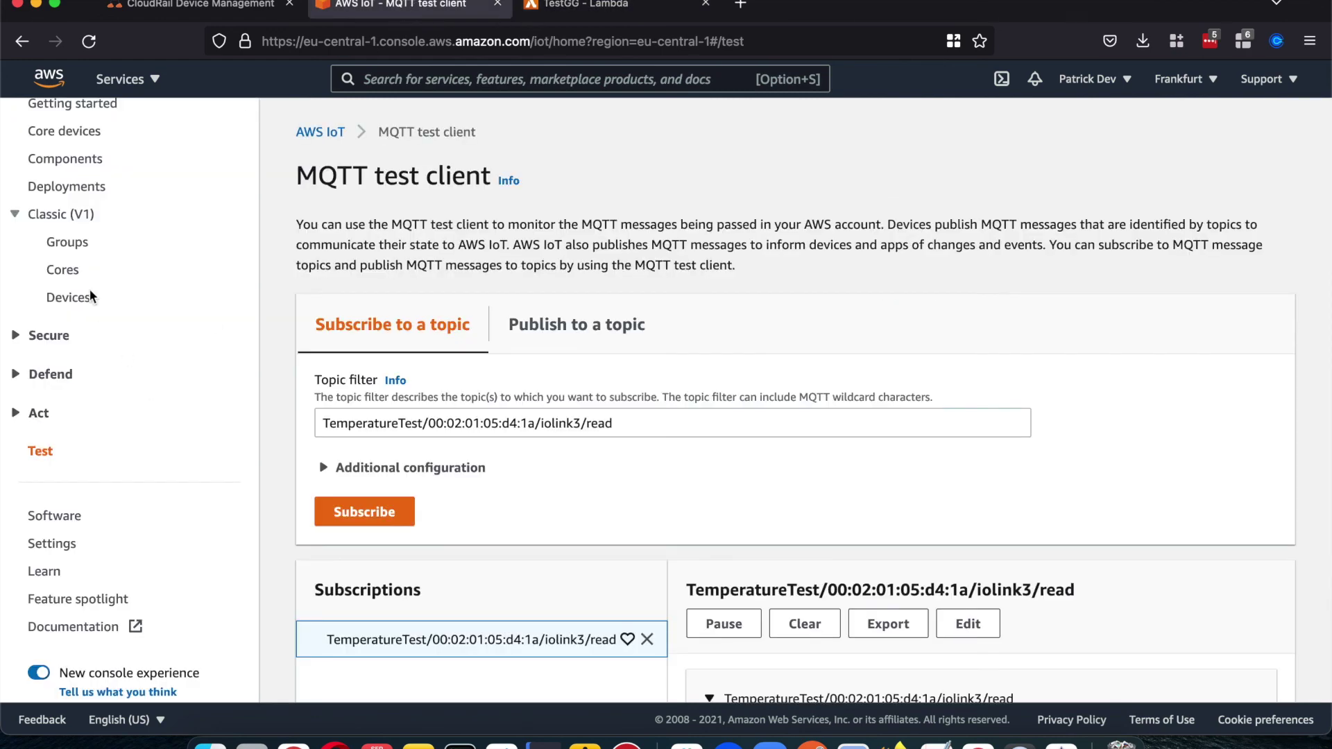
pyautogui.click(68, 242)
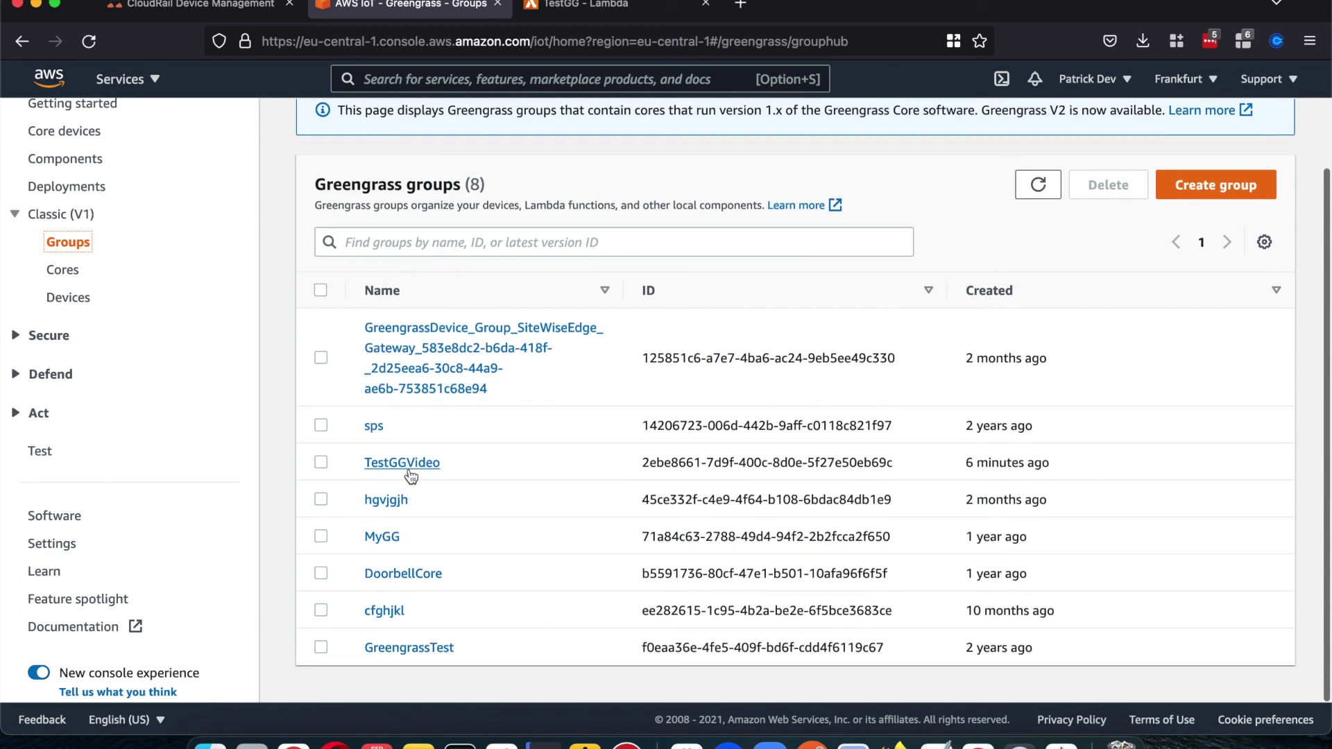
pyautogui.click(407, 463)
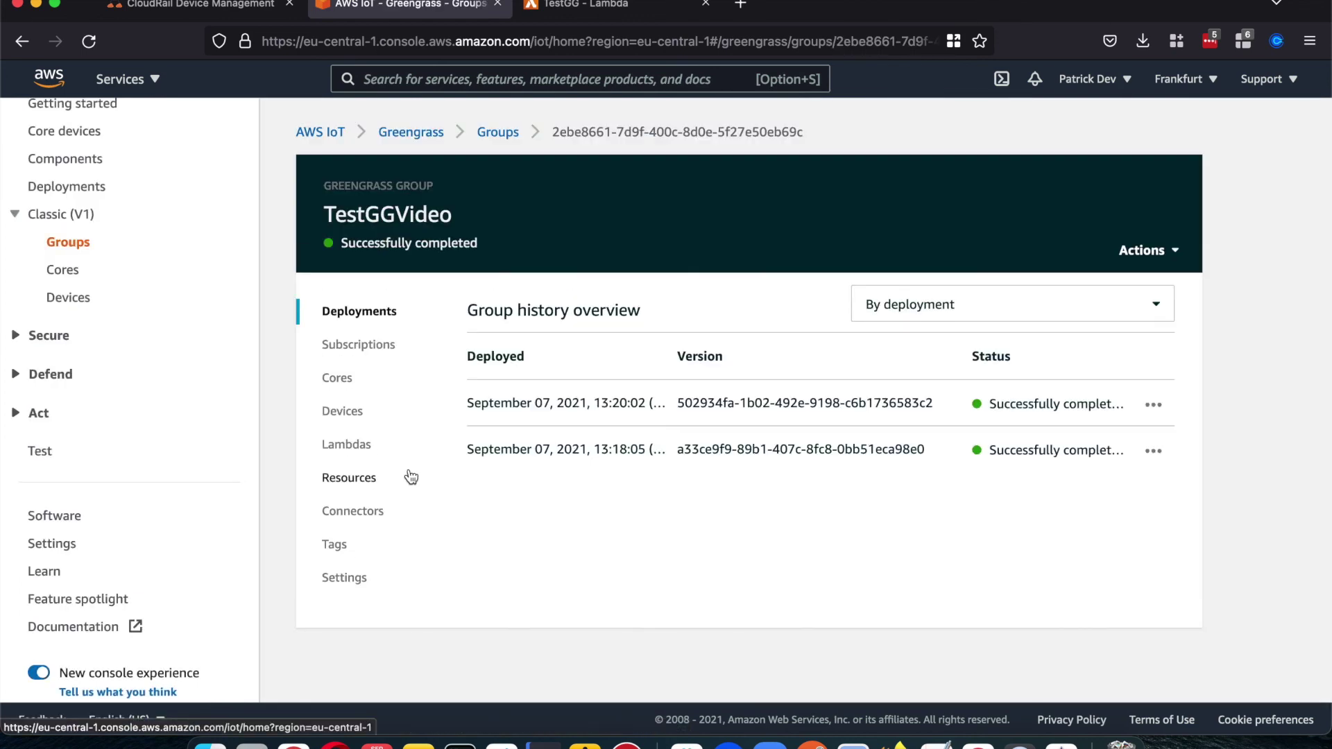
pyautogui.click(355, 442)
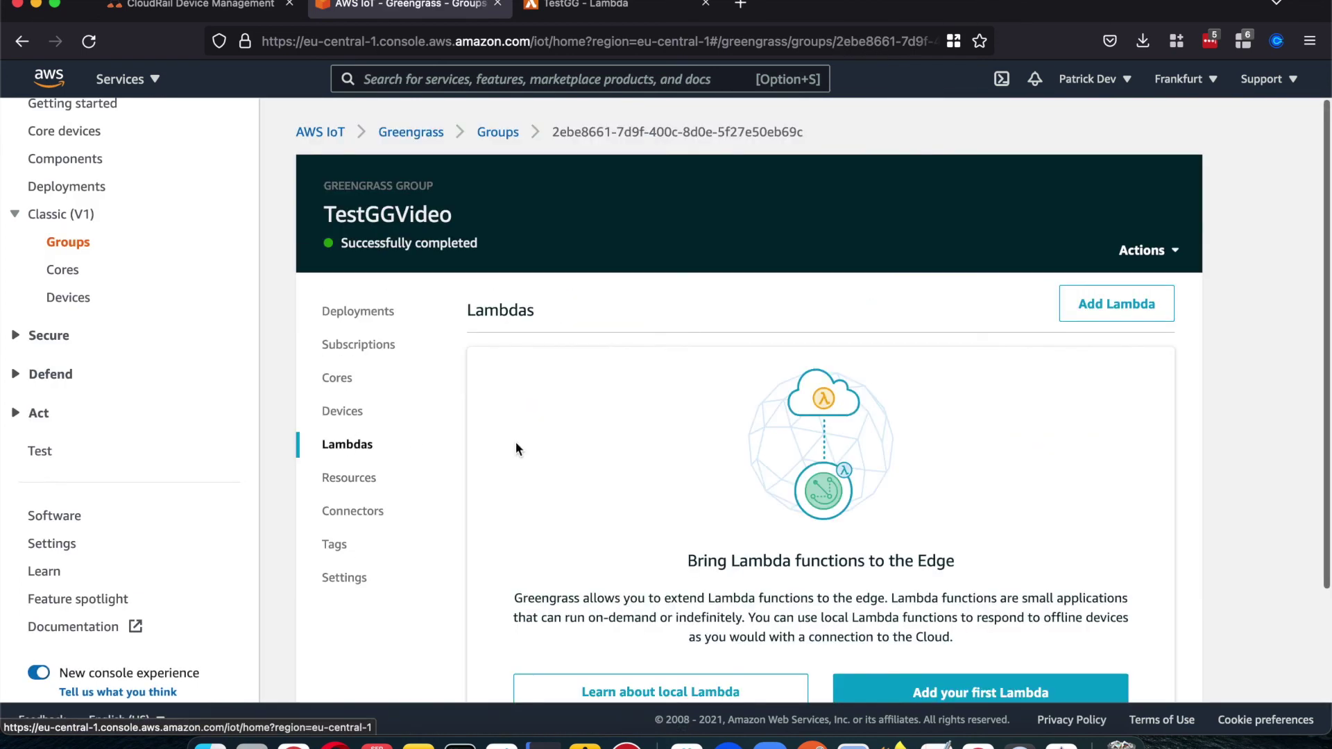
pyautogui.scroll(-2, 678, 450)
# Step: Add the existing TestGG Lambda at Version 5 to TestGGVideo, then view the group's subscriptions
pyautogui.click(959, 635)
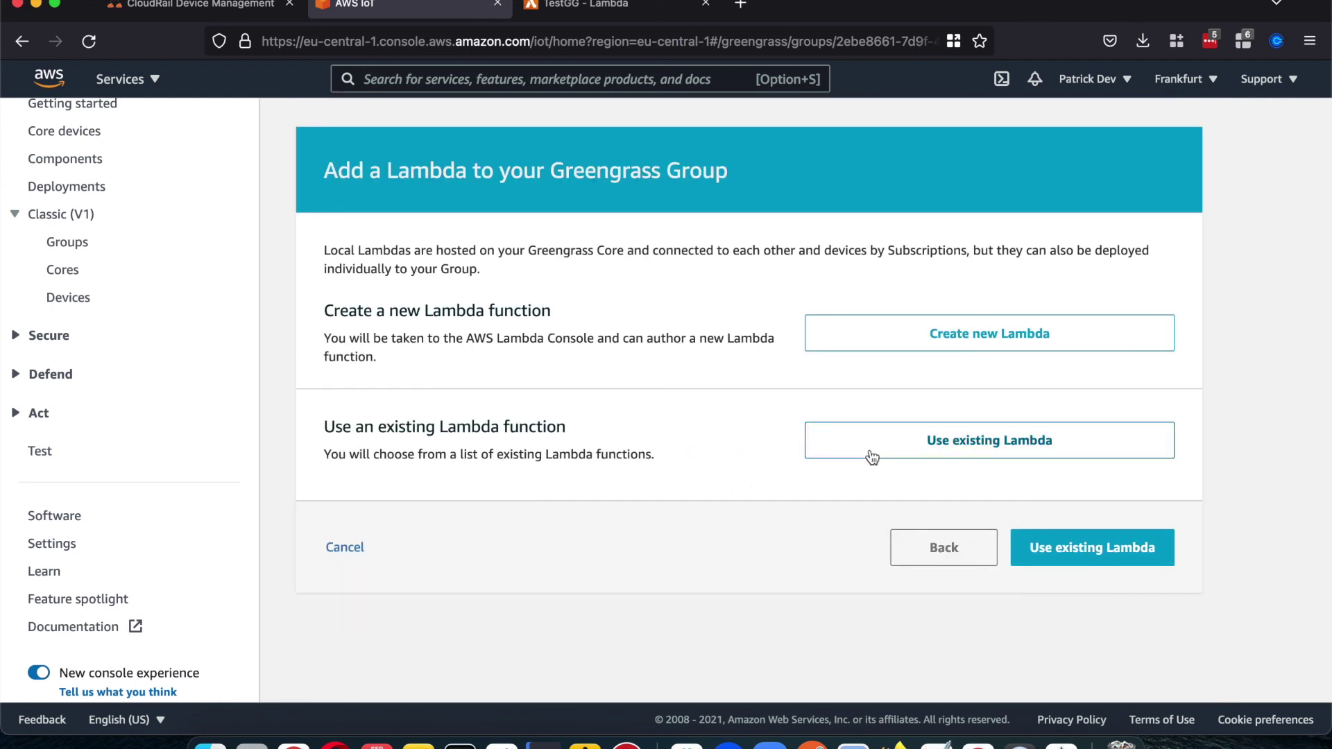
pyautogui.click(871, 452)
pyautogui.click(532, 325)
pyautogui.write('test')
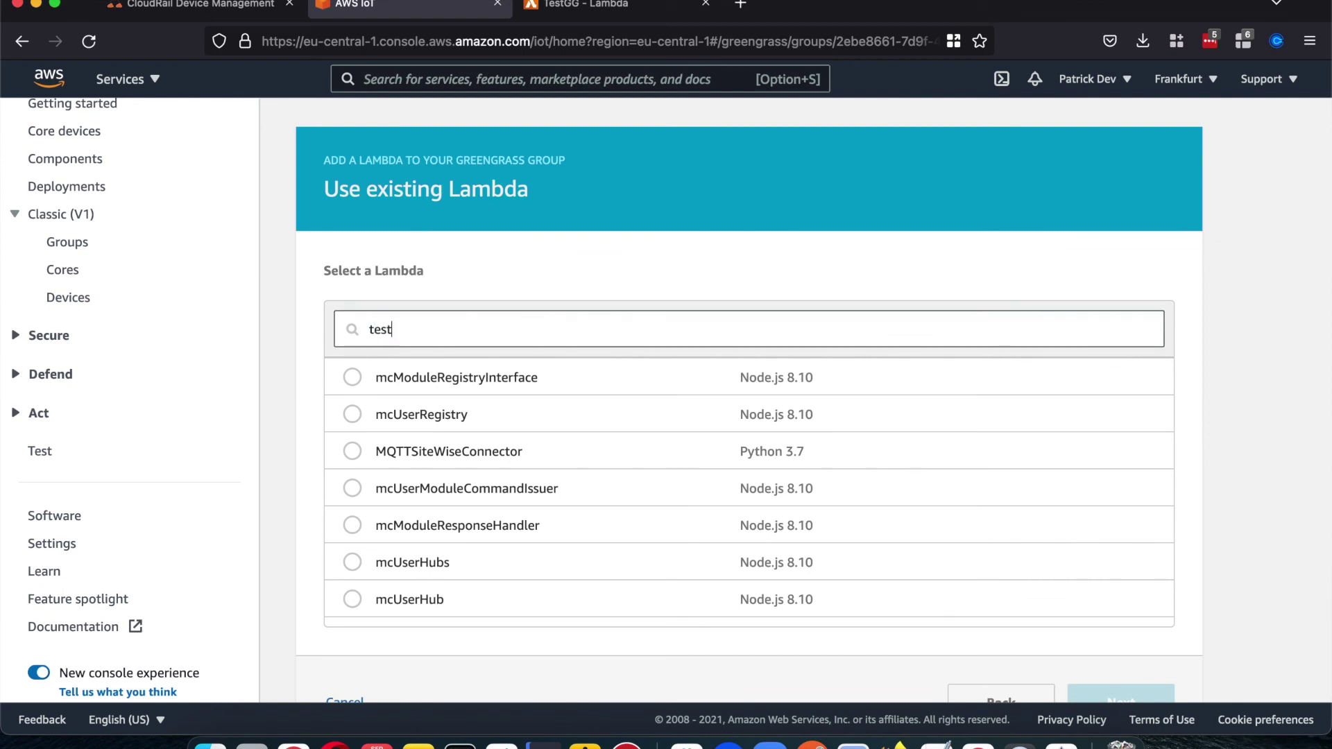
pyautogui.click(357, 379)
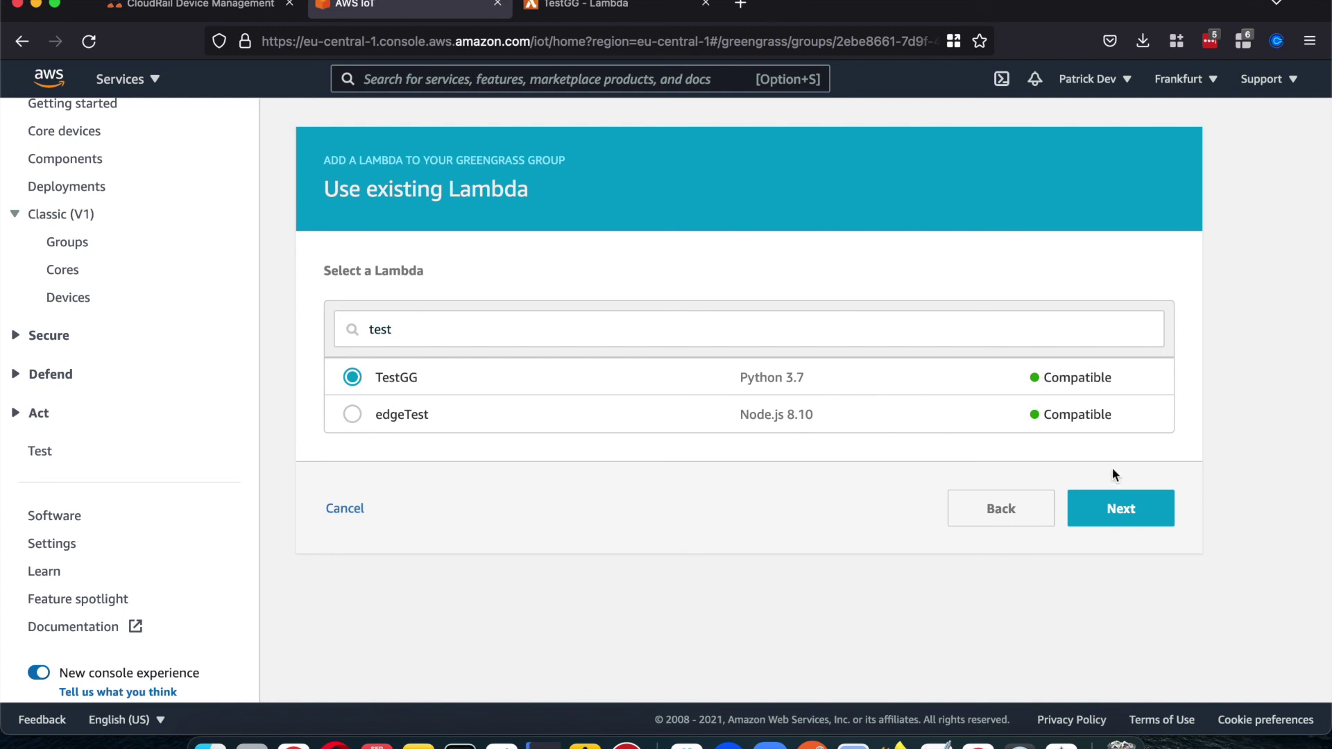
pyautogui.click(1118, 511)
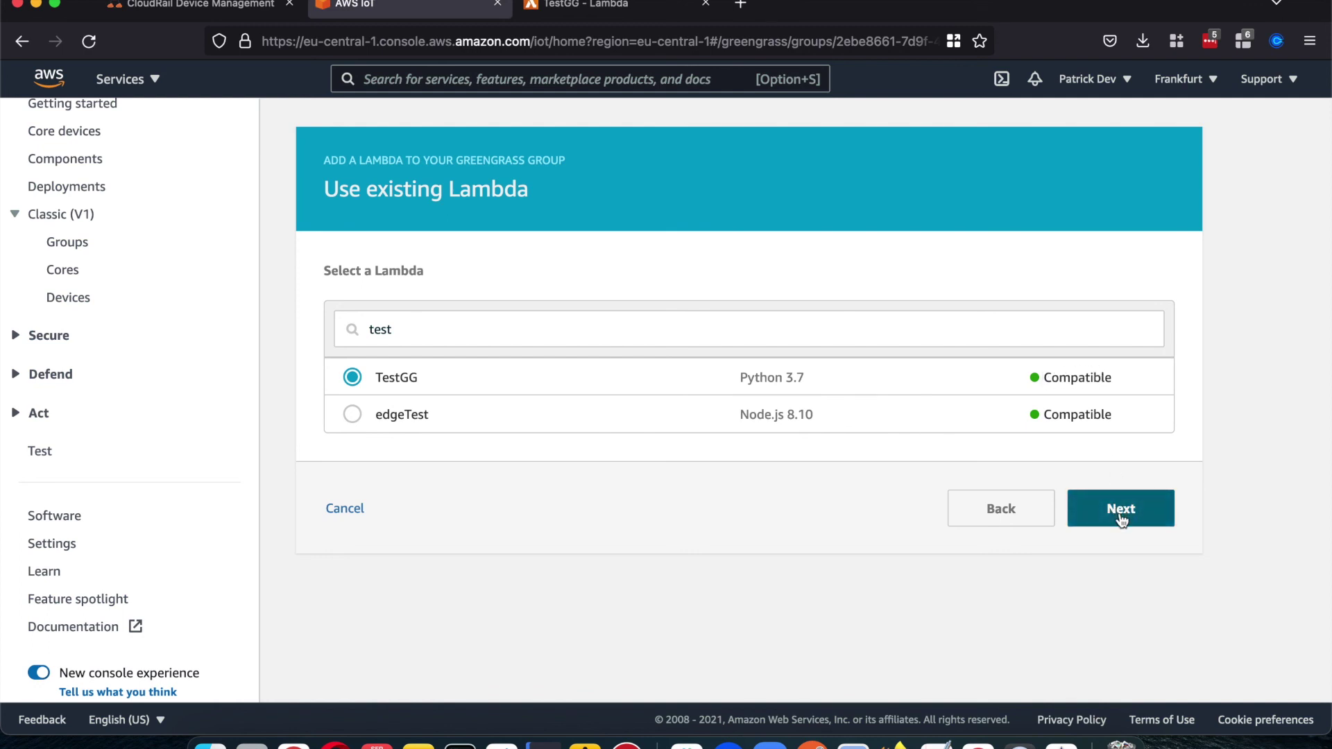
pyautogui.click(1121, 520)
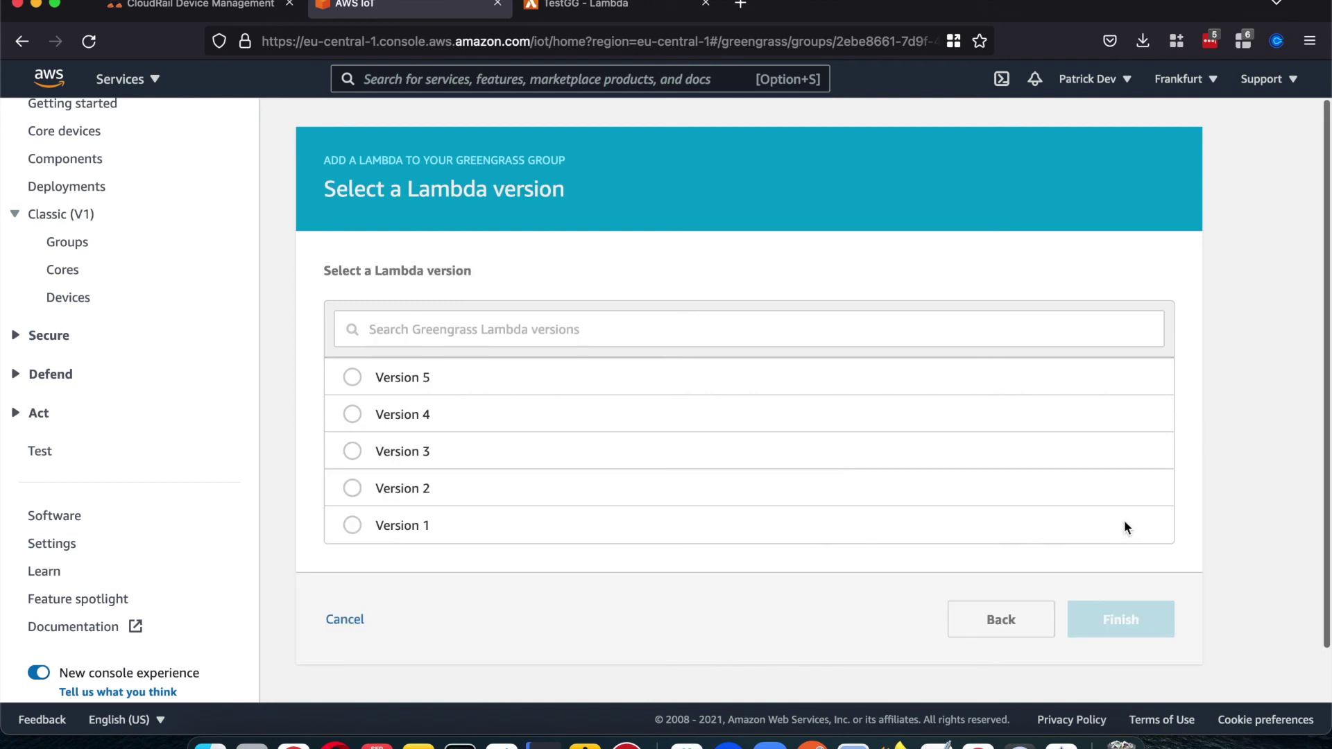
pyautogui.click(362, 375)
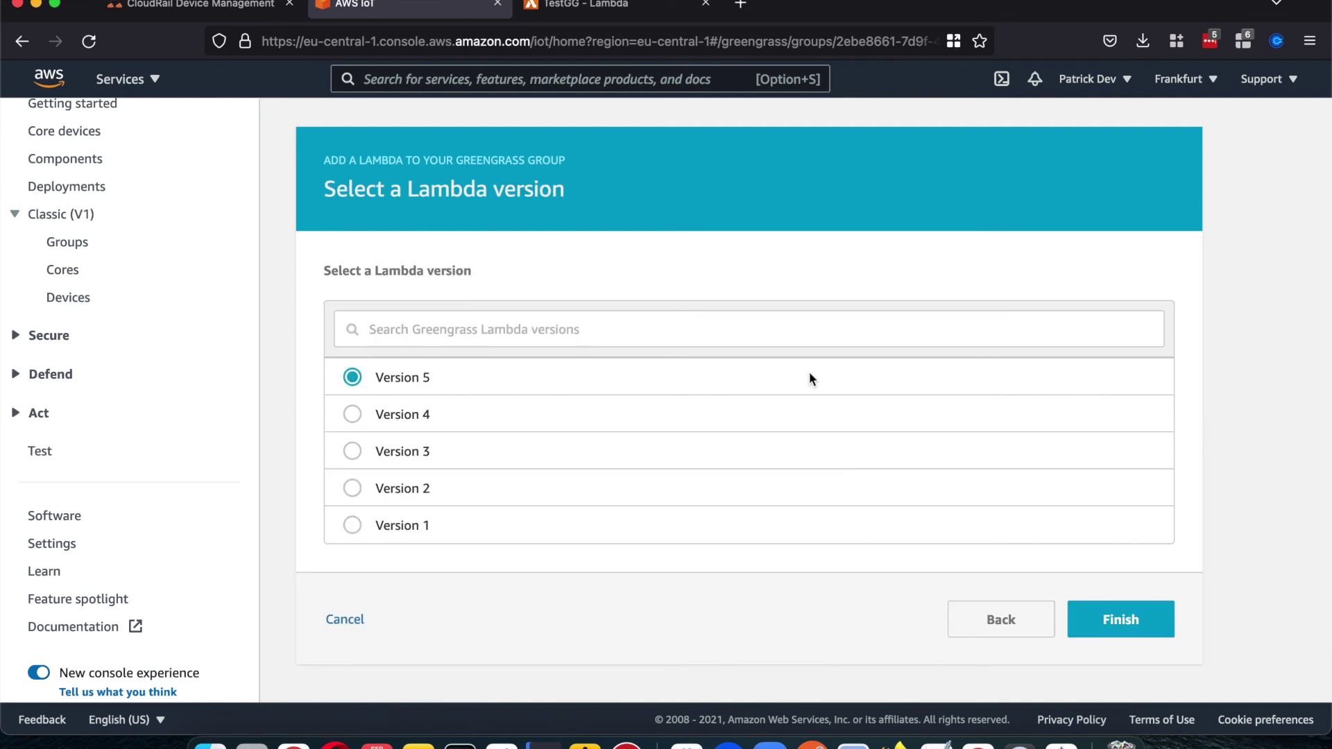
pyautogui.click(1122, 616)
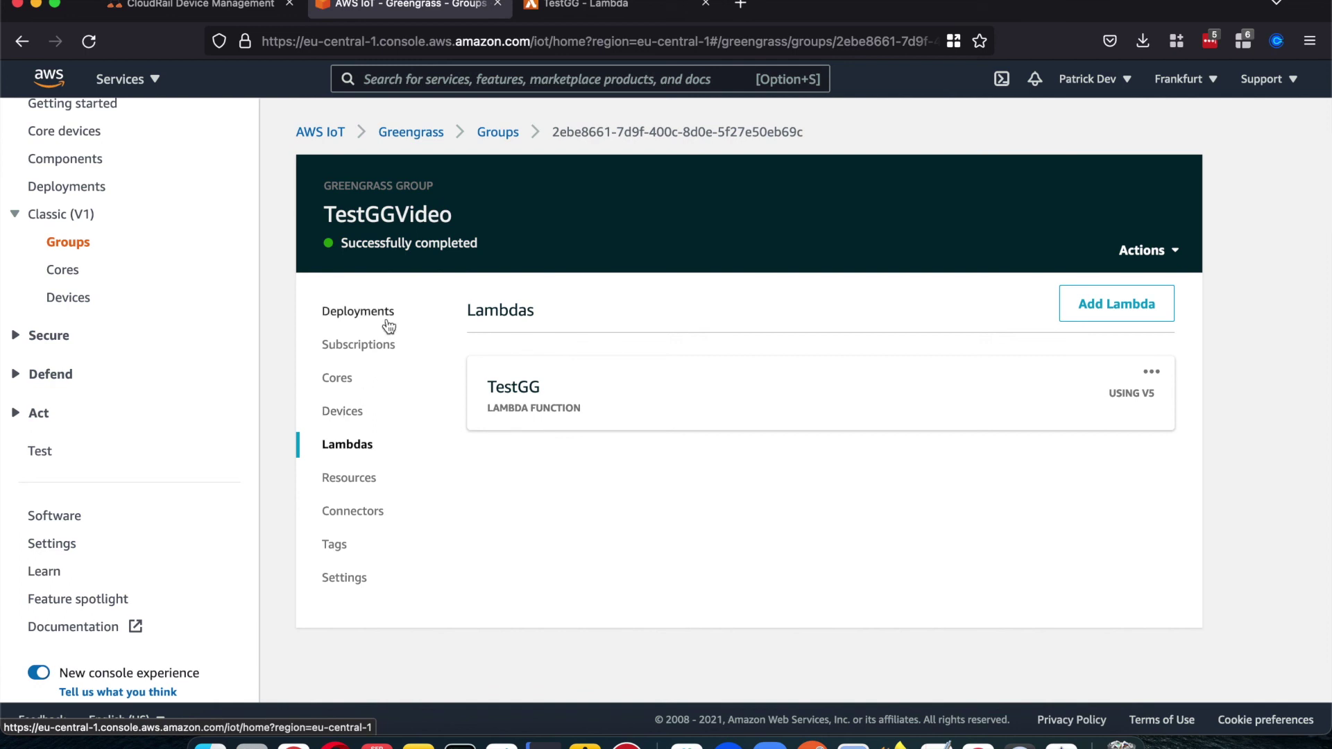
pyautogui.click(365, 349)
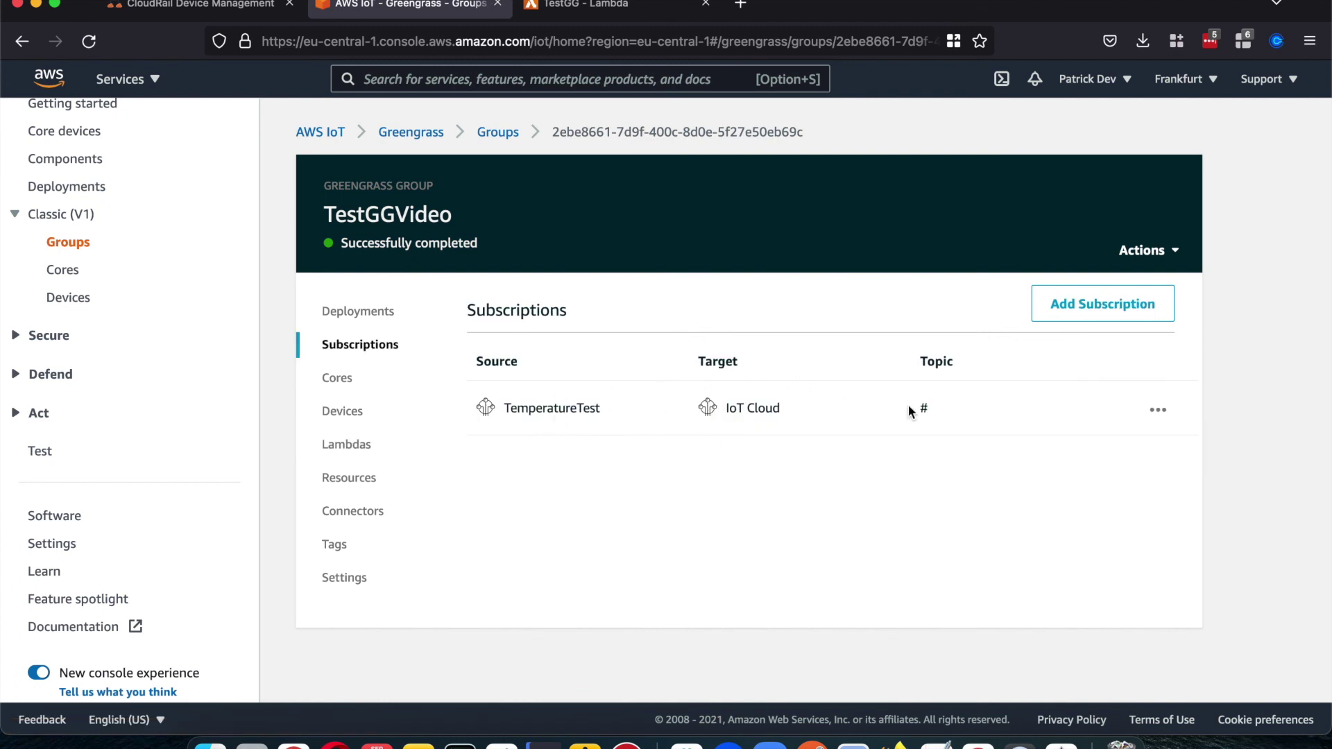
# Step: Create a subscription from device TemperatureTest to the TestGG Lambda on topic #
pyautogui.click(1068, 315)
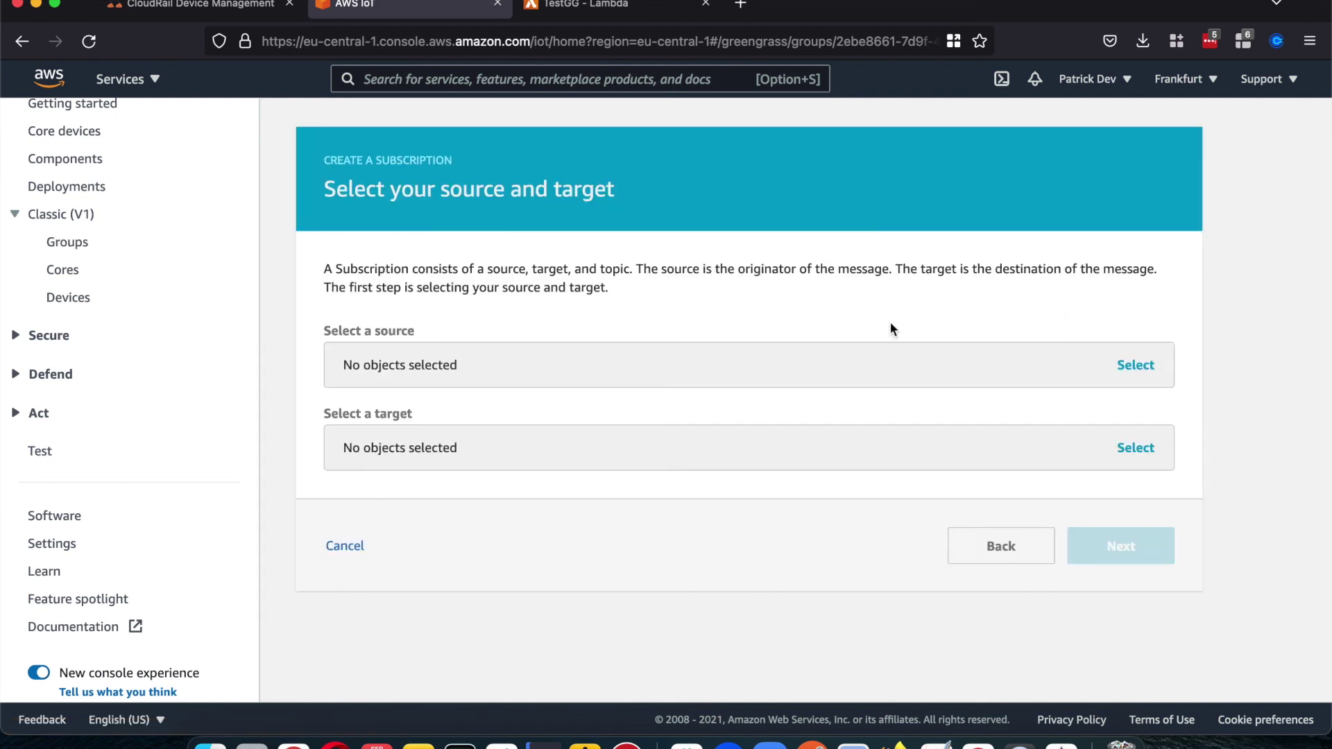
pyautogui.click(567, 363)
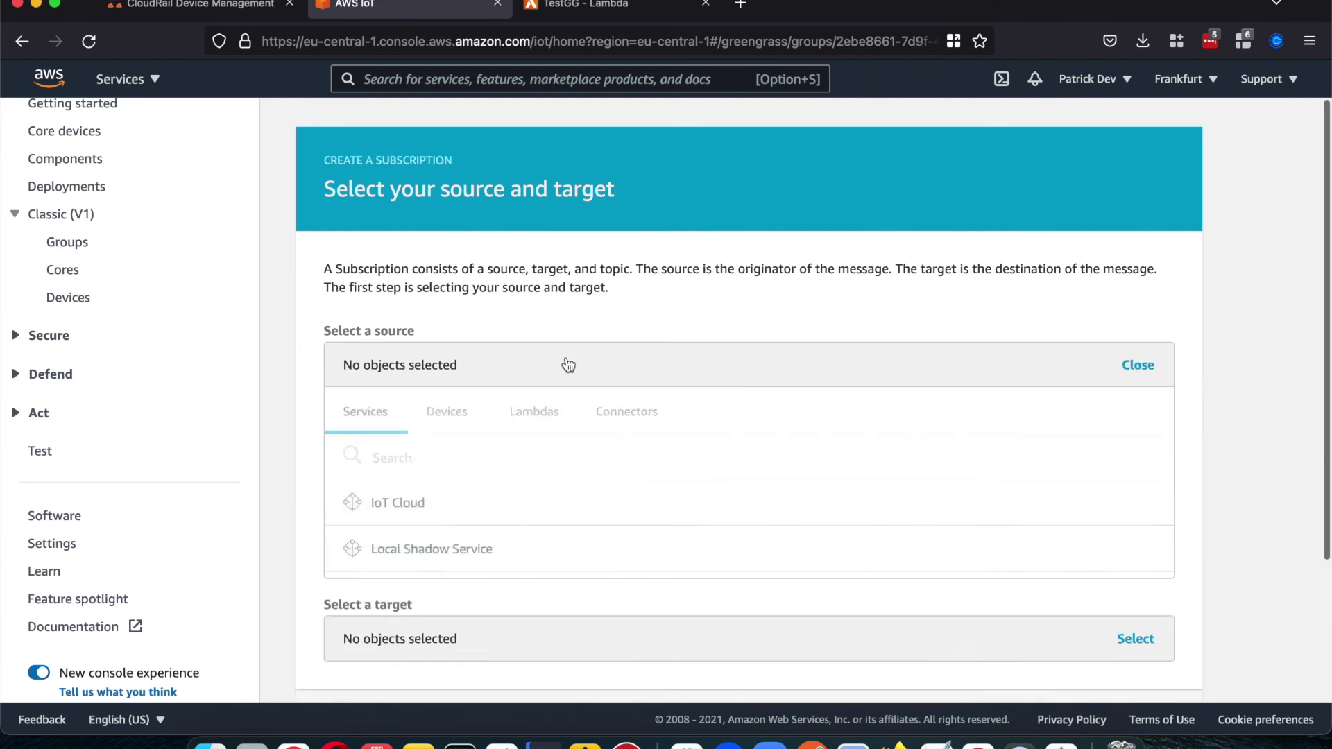
pyautogui.click(454, 414)
pyautogui.click(439, 505)
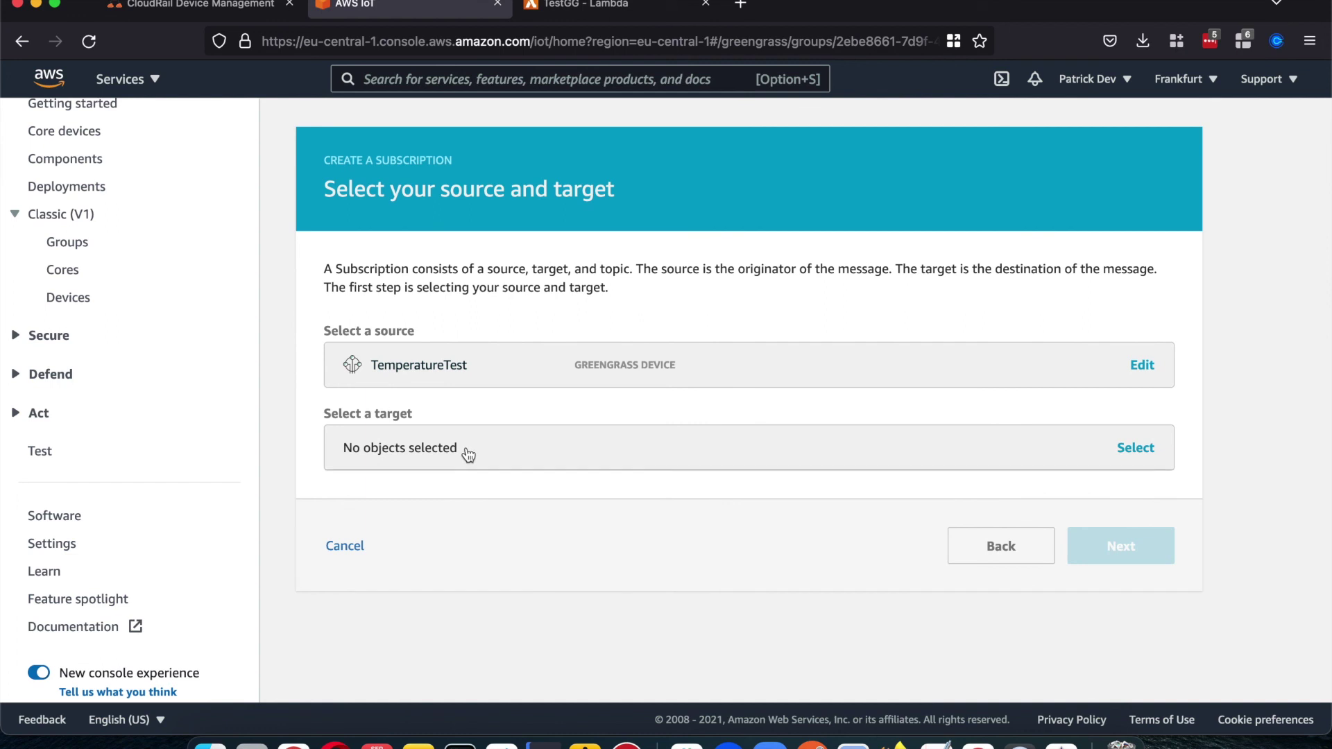
pyautogui.click(468, 454)
pyautogui.click(516, 454)
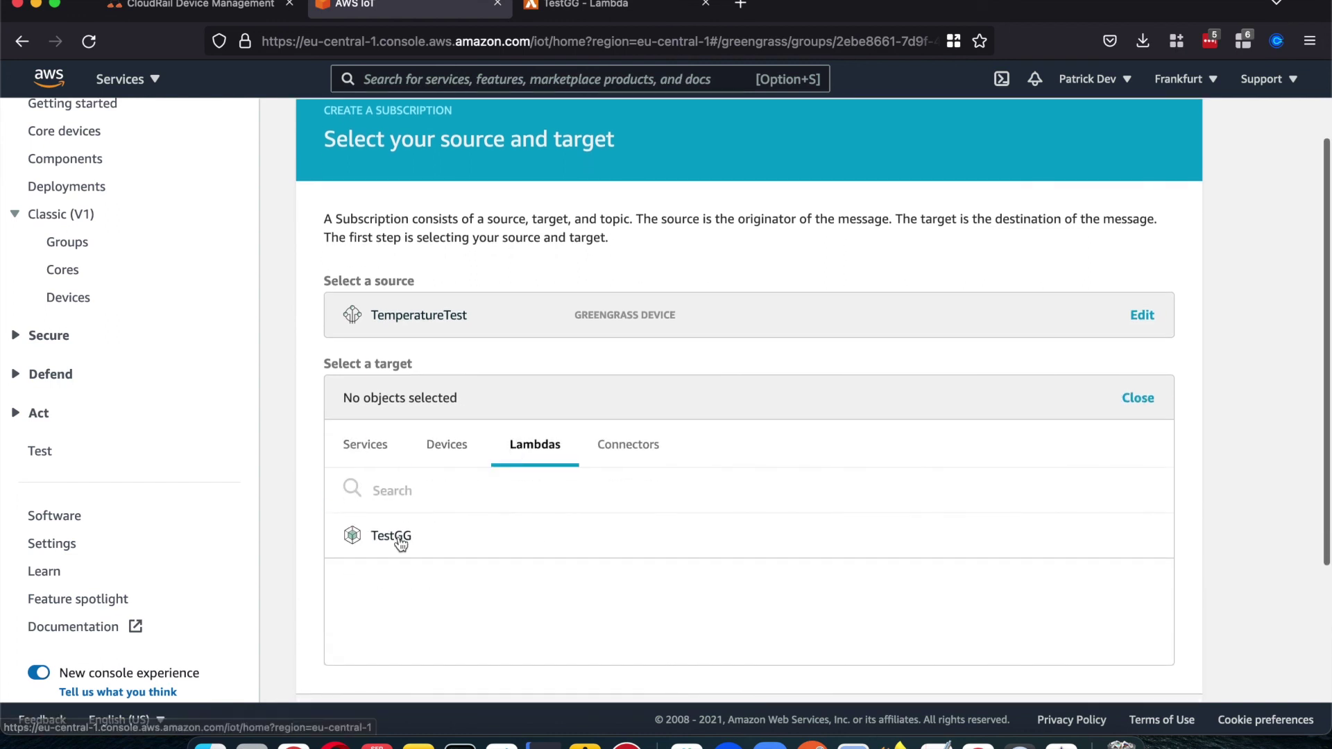
pyautogui.click(400, 542)
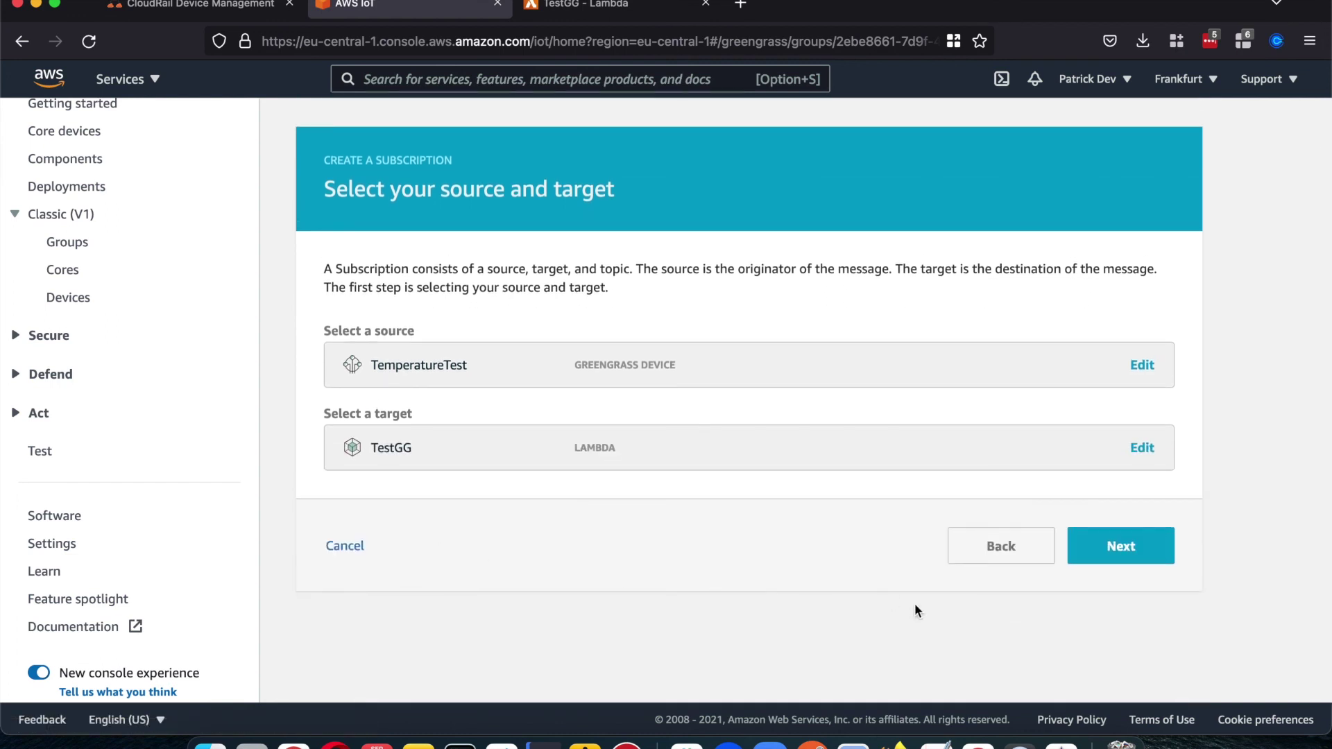
pyautogui.click(1141, 547)
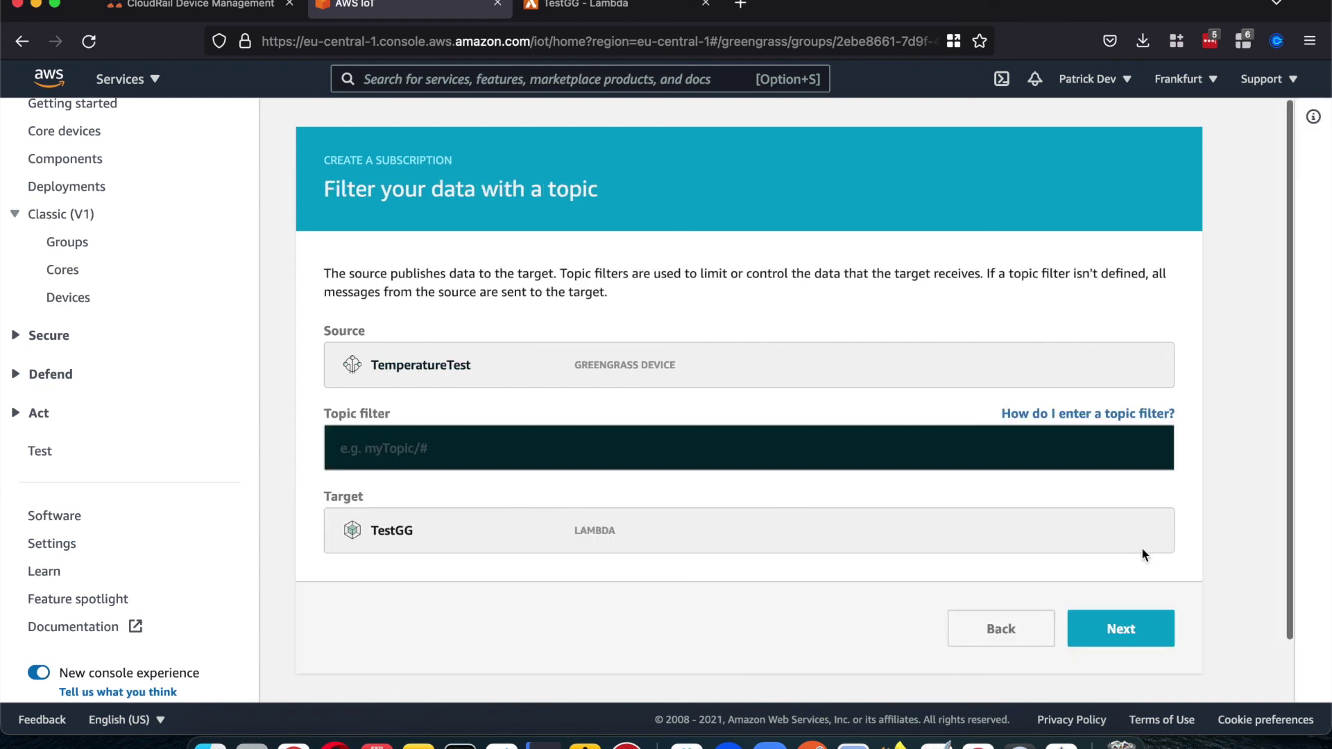
pyautogui.click(681, 435)
pyautogui.write('#')
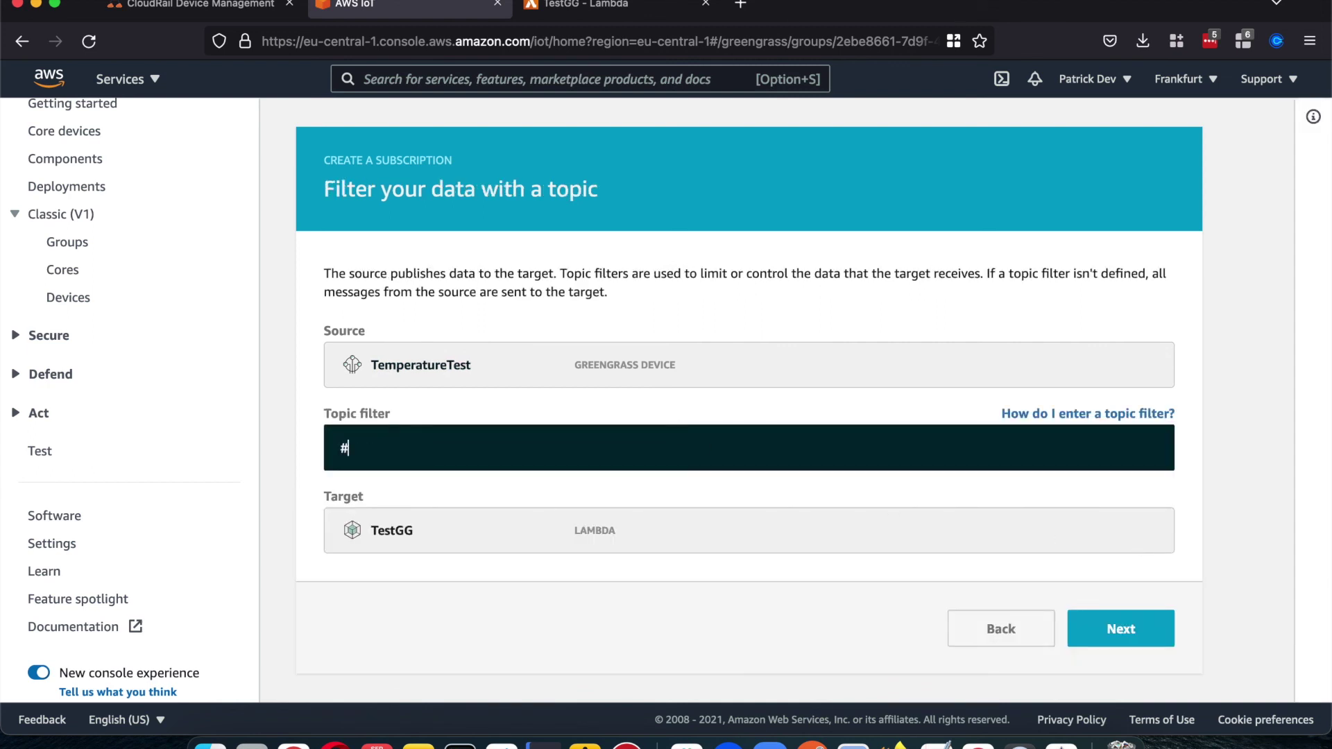
pyautogui.click(1103, 618)
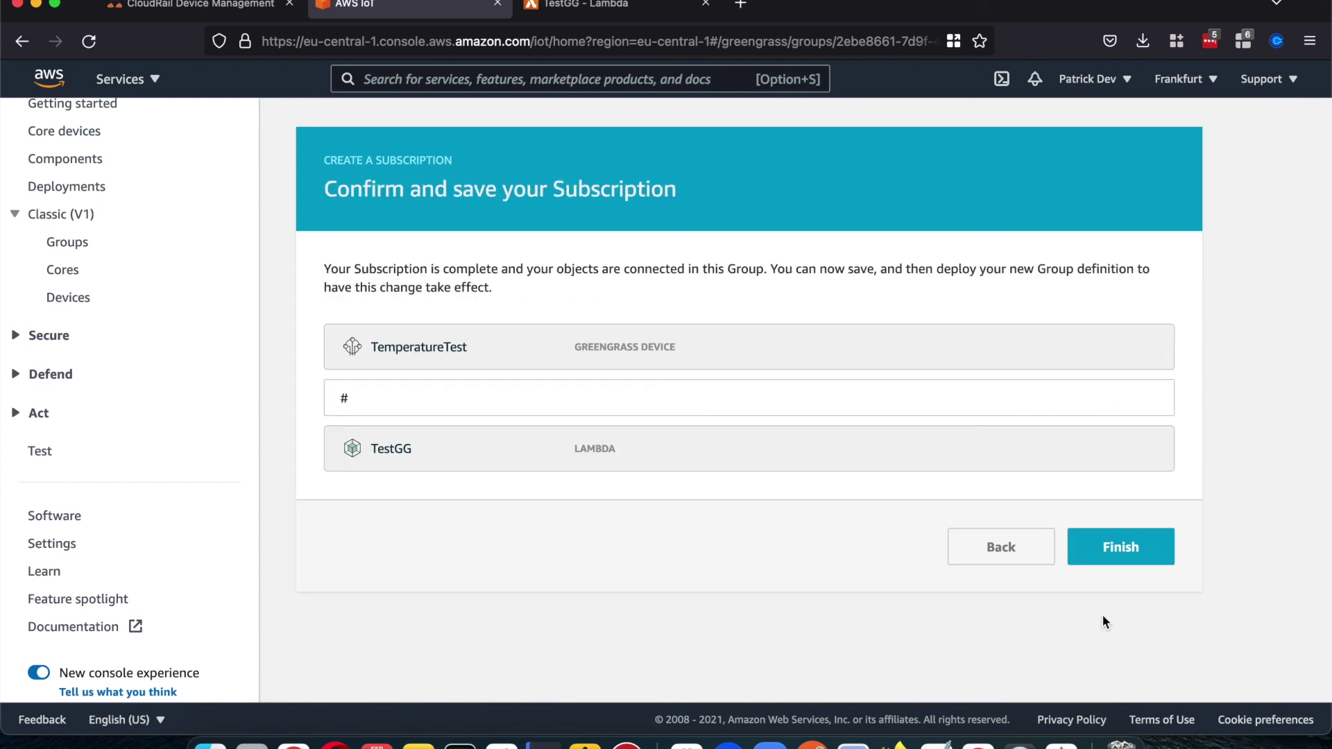
pyautogui.click(1106, 562)
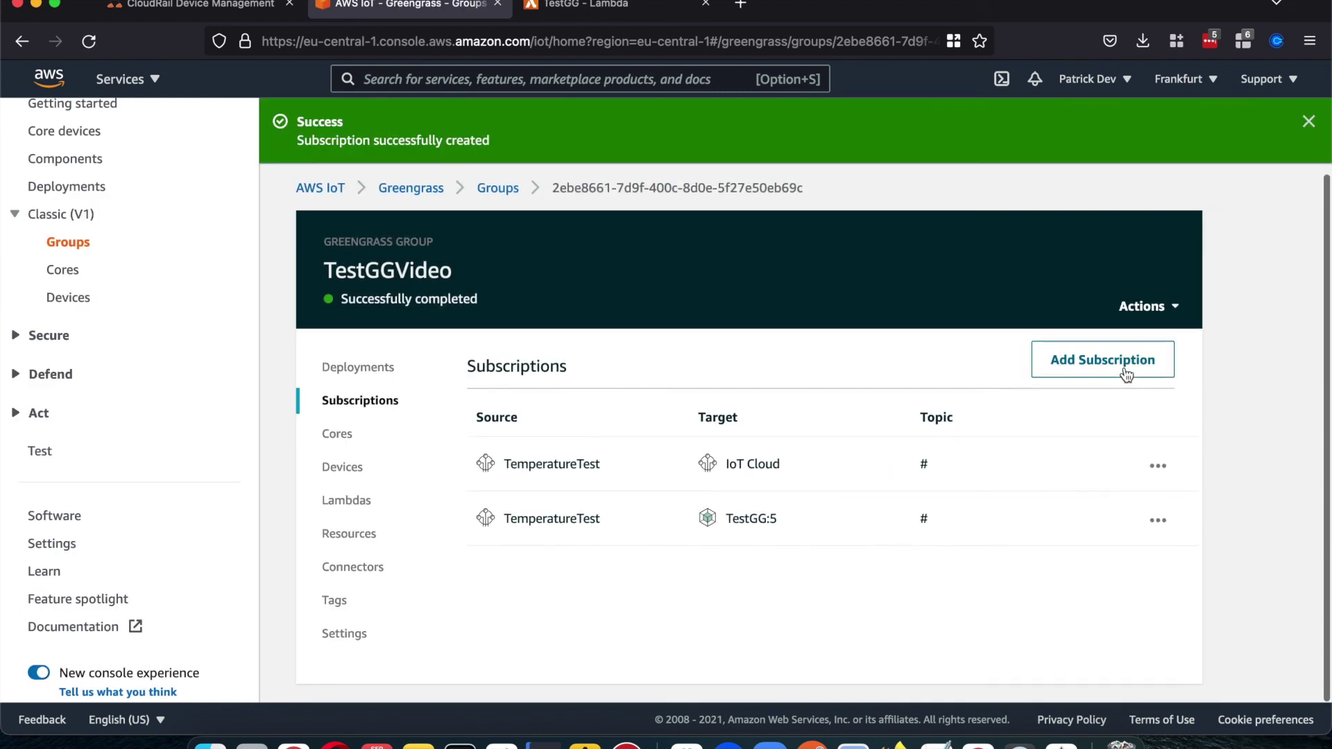
# Step: Create a subscription from the TestGG Lambda to IoT Cloud on topic #
pyautogui.click(1121, 358)
pyautogui.click(593, 356)
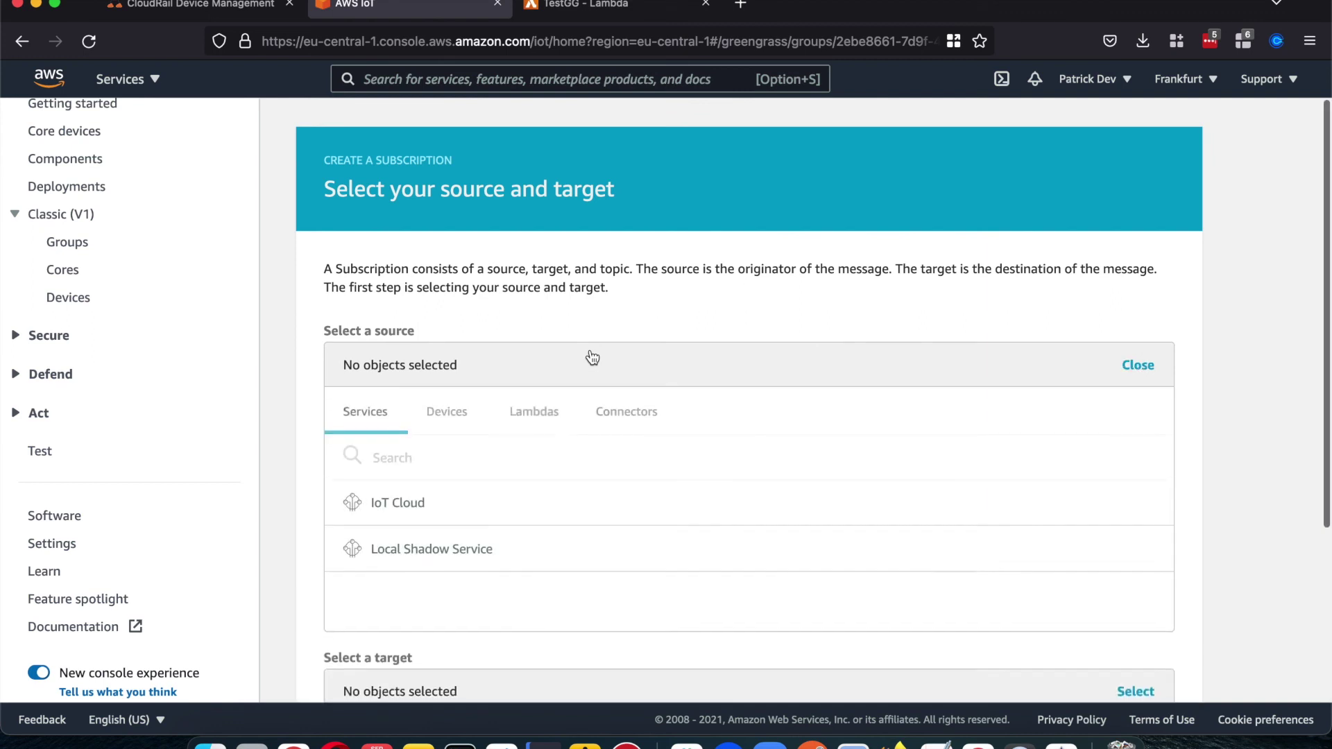
pyautogui.click(532, 414)
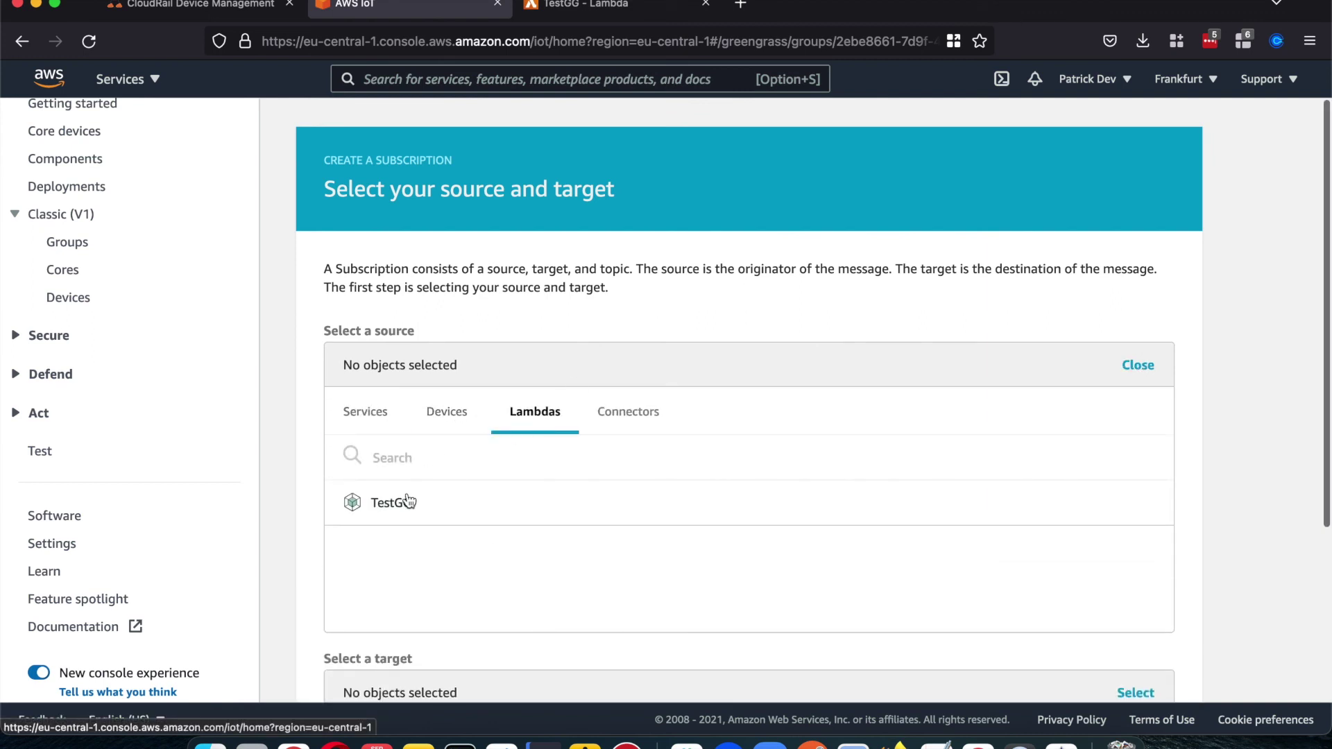
pyautogui.click(402, 502)
pyautogui.click(416, 457)
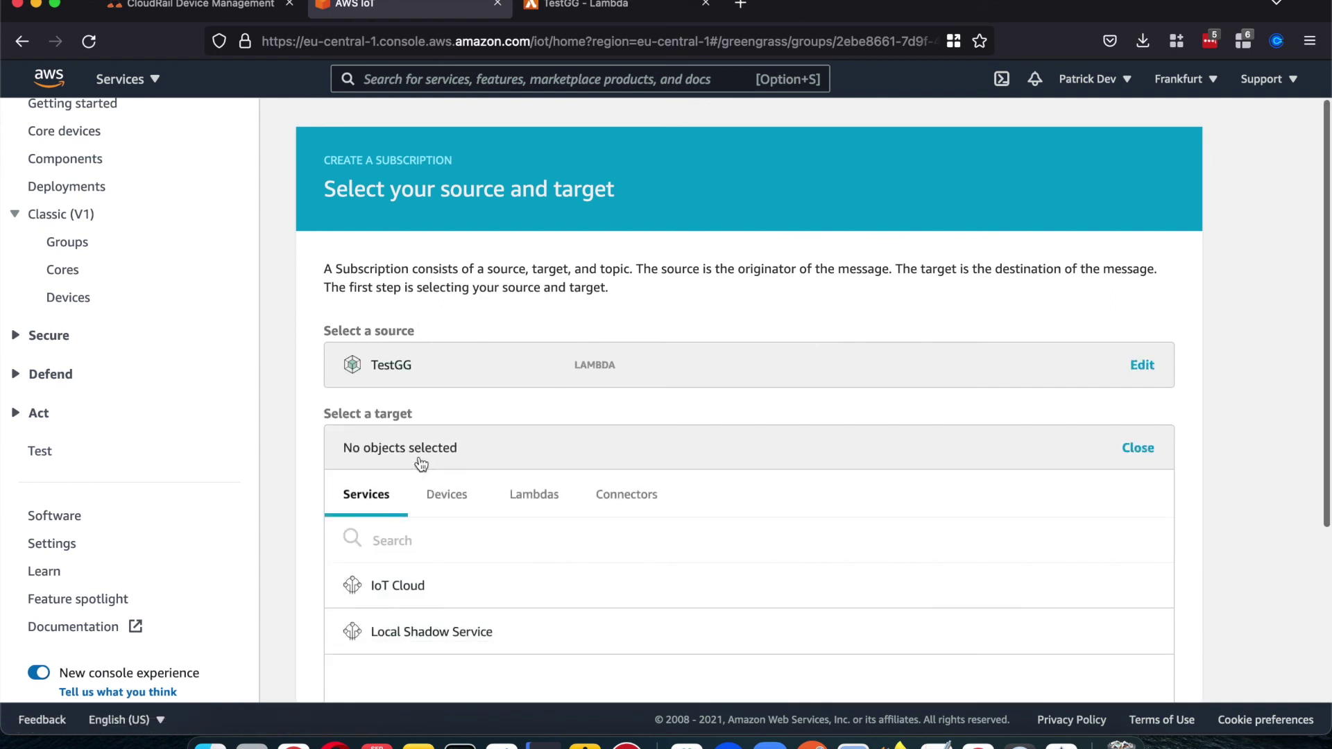
pyautogui.scroll(-2, 419, 458)
pyautogui.click(409, 525)
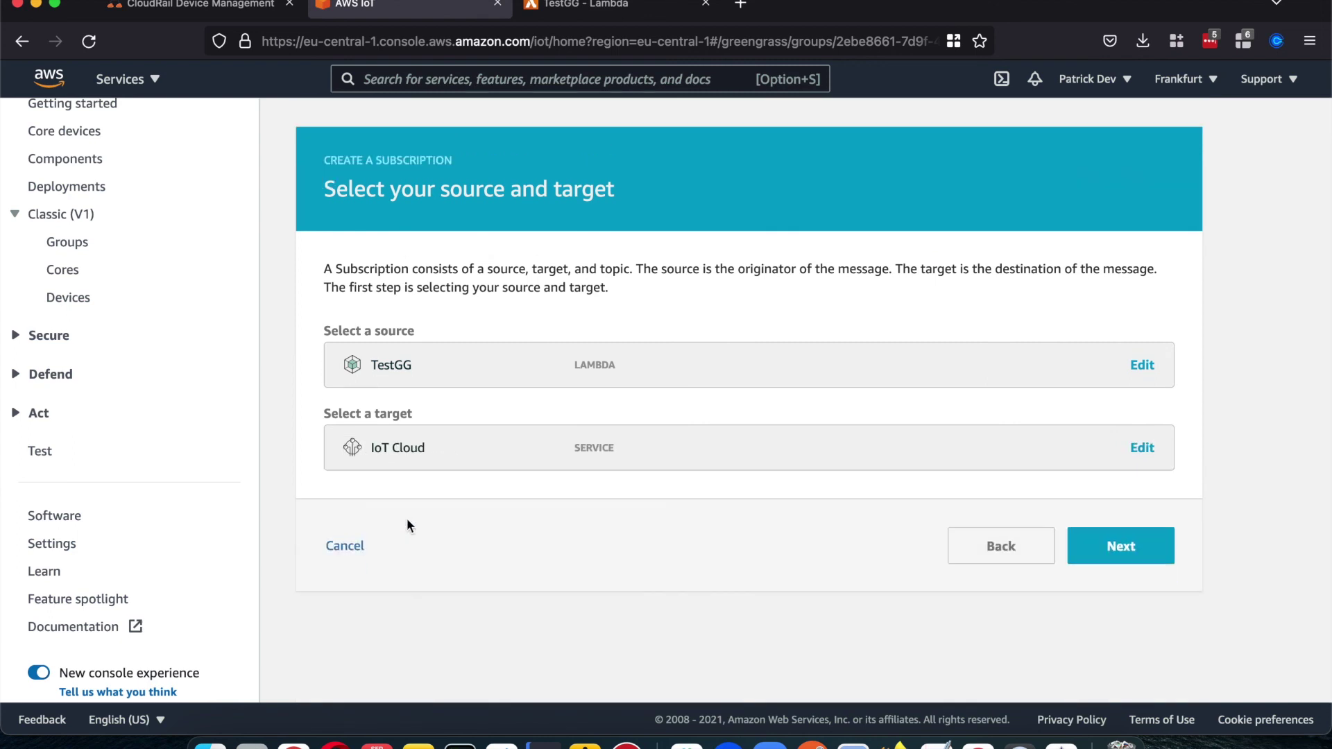
pyautogui.click(1130, 548)
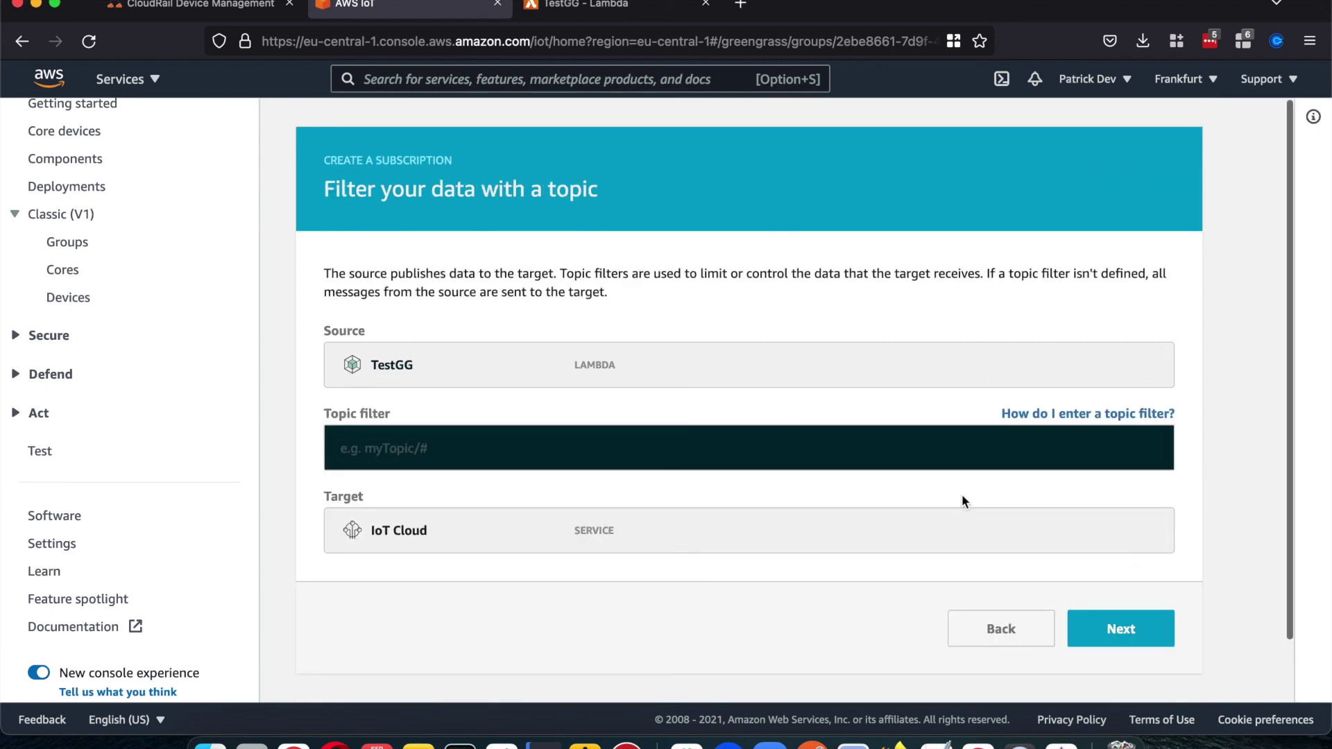
pyautogui.write('#')
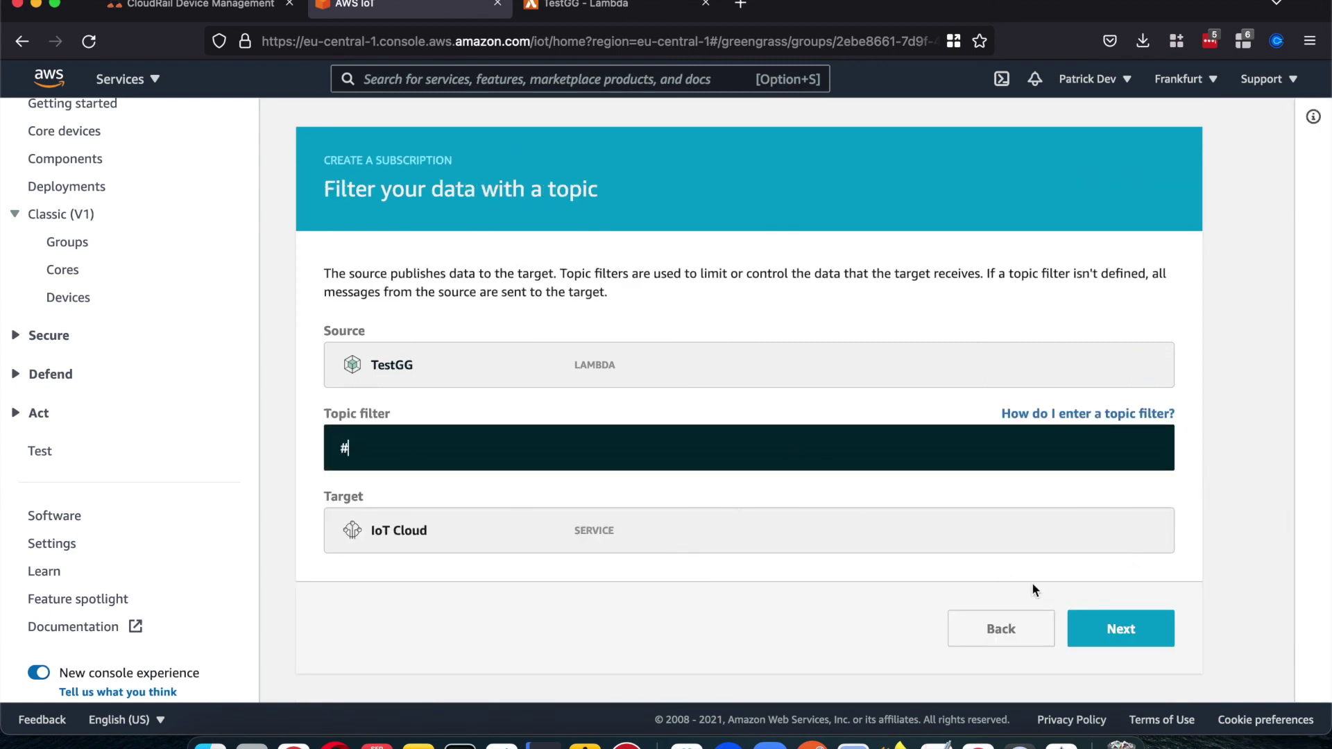
pyautogui.click(1115, 628)
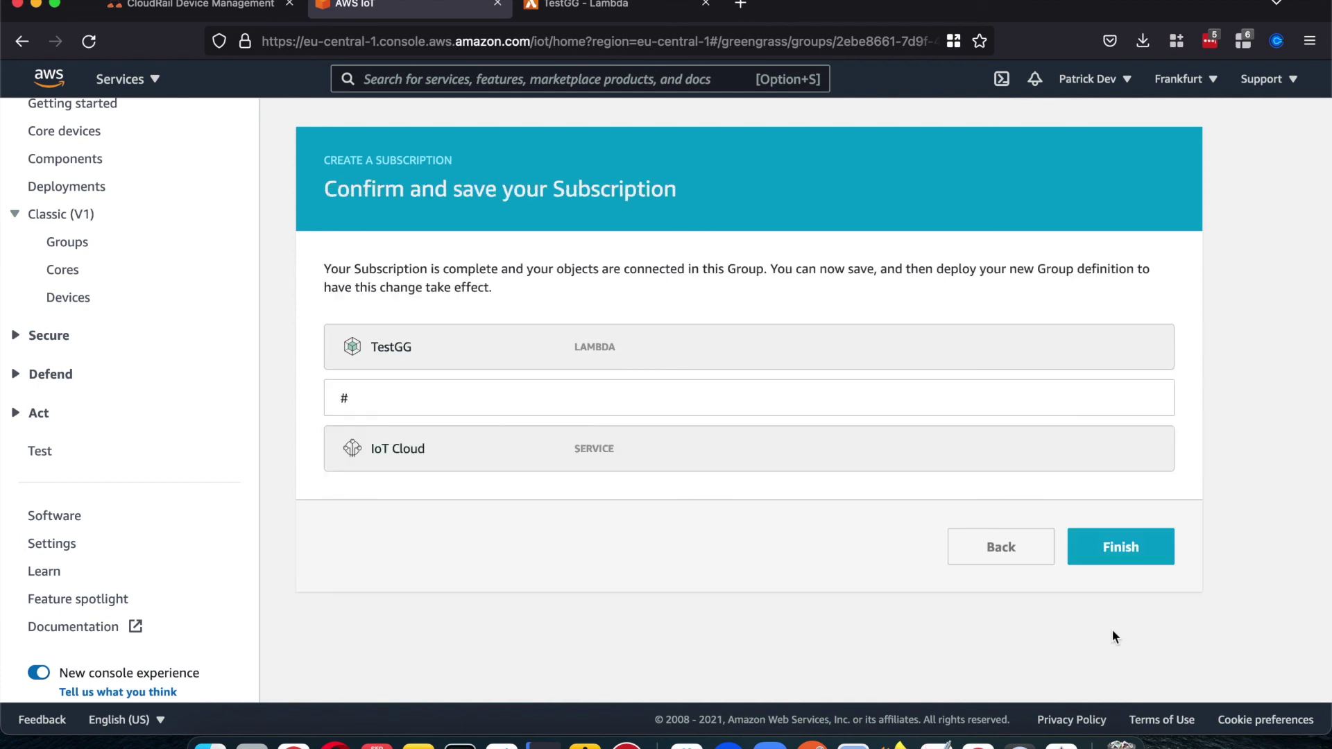
pyautogui.click(1128, 548)
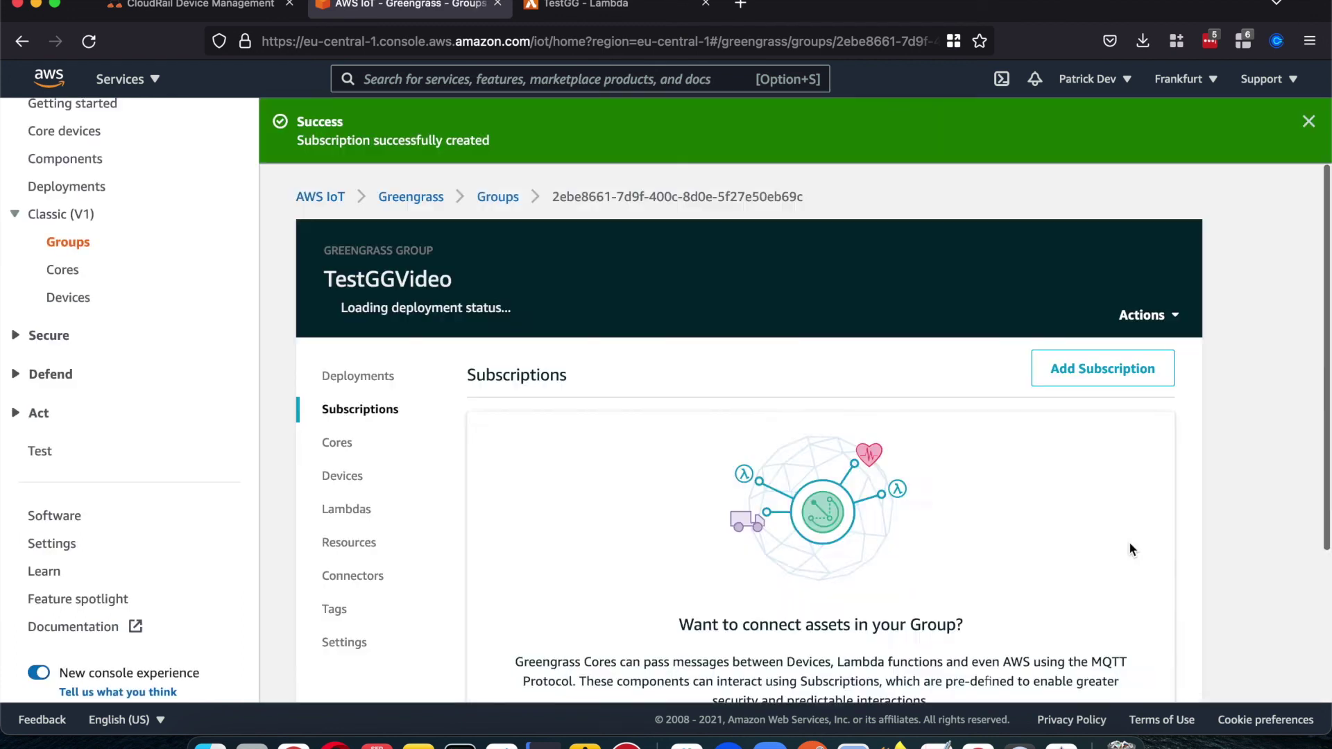
pyautogui.scroll(-1, 778, 511)
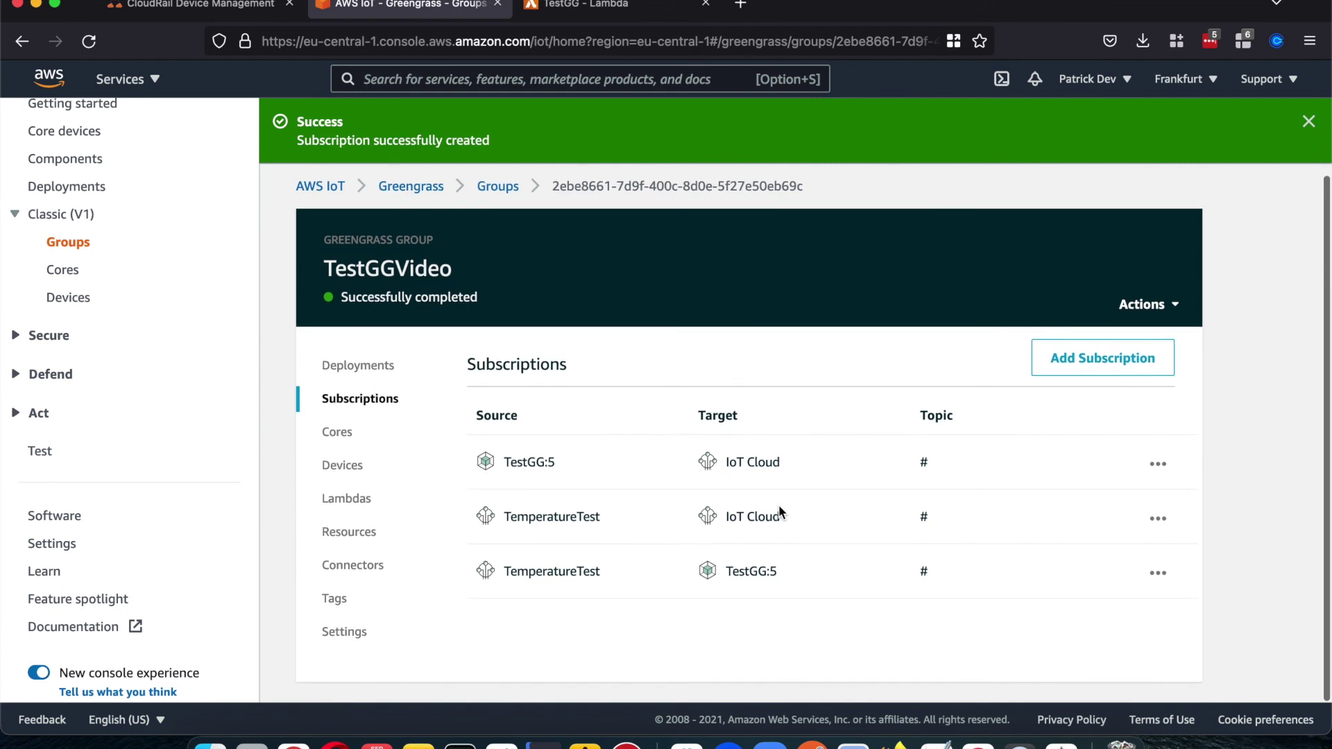
# Step: Deploy TestGGVideo with the new subscriptions via Actions > Deploy and dismiss both notices
pyautogui.click(340, 365)
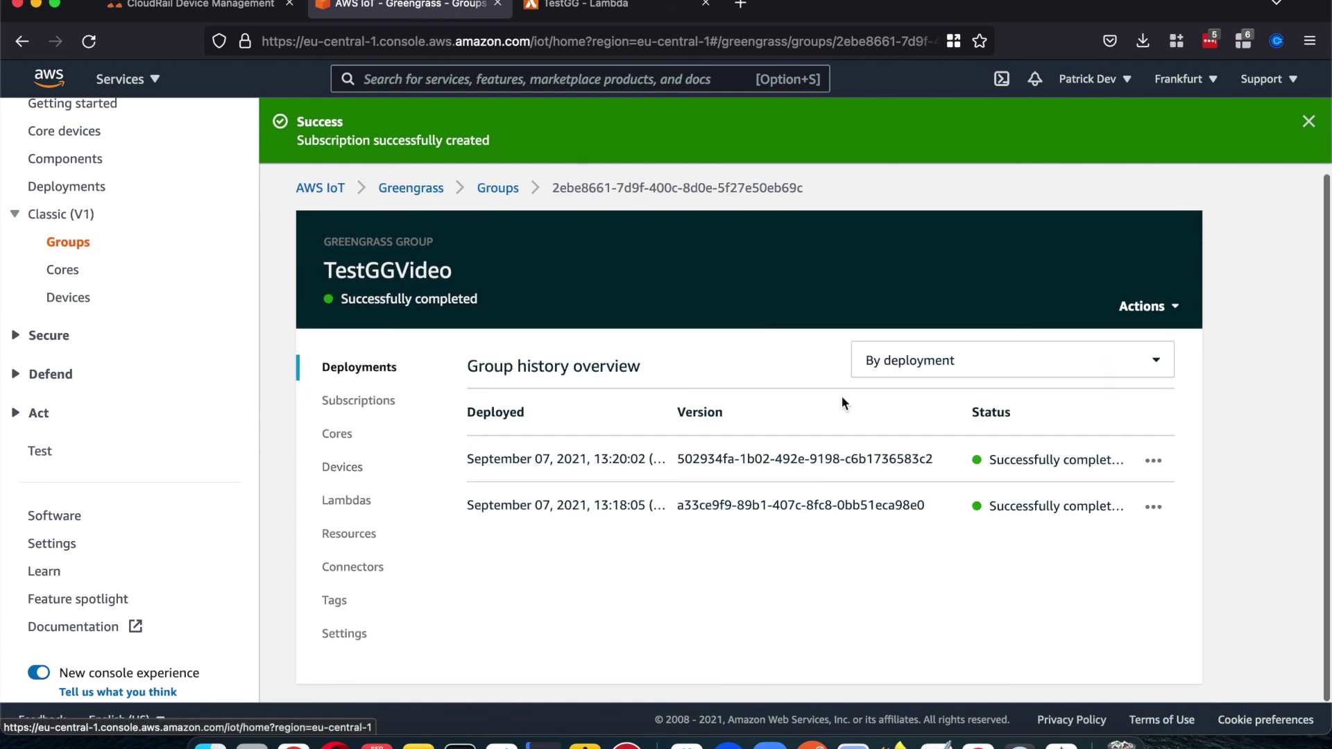
pyautogui.click(1133, 305)
pyautogui.click(1078, 334)
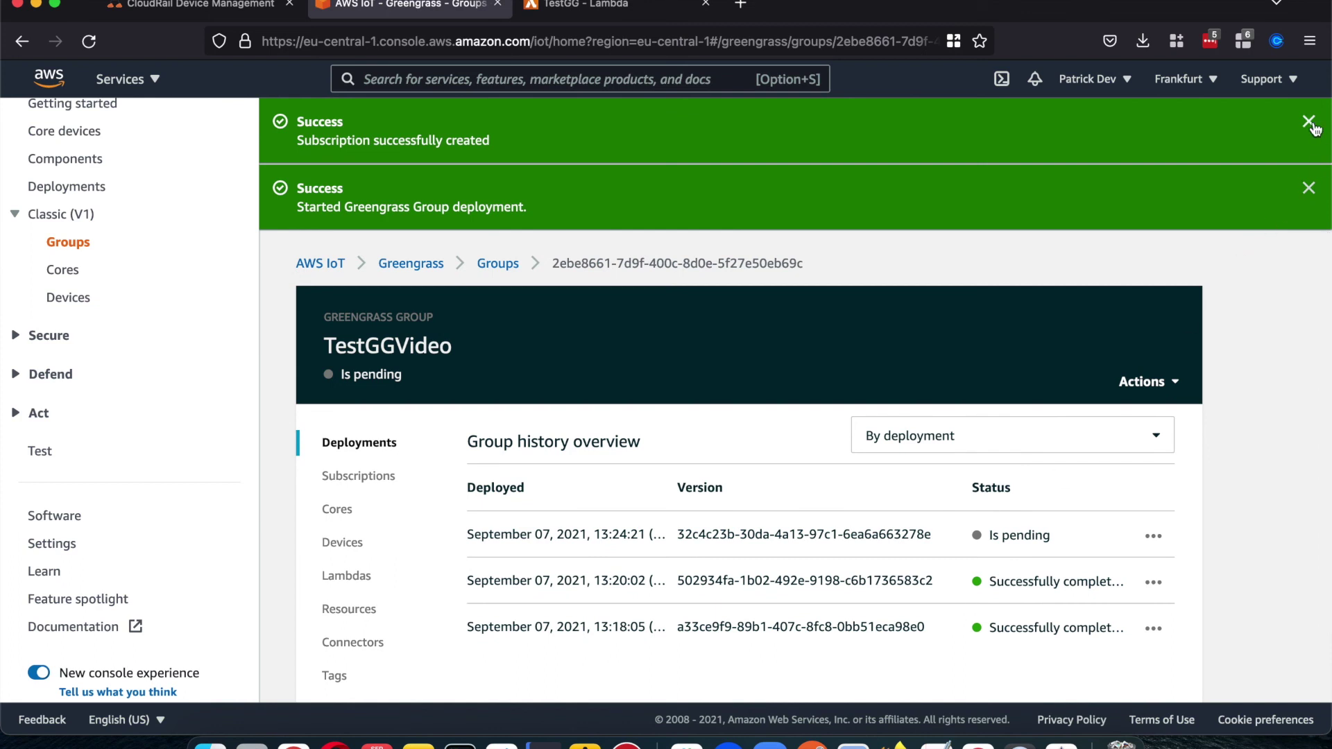
pyautogui.click(1309, 123)
pyautogui.click(1309, 122)
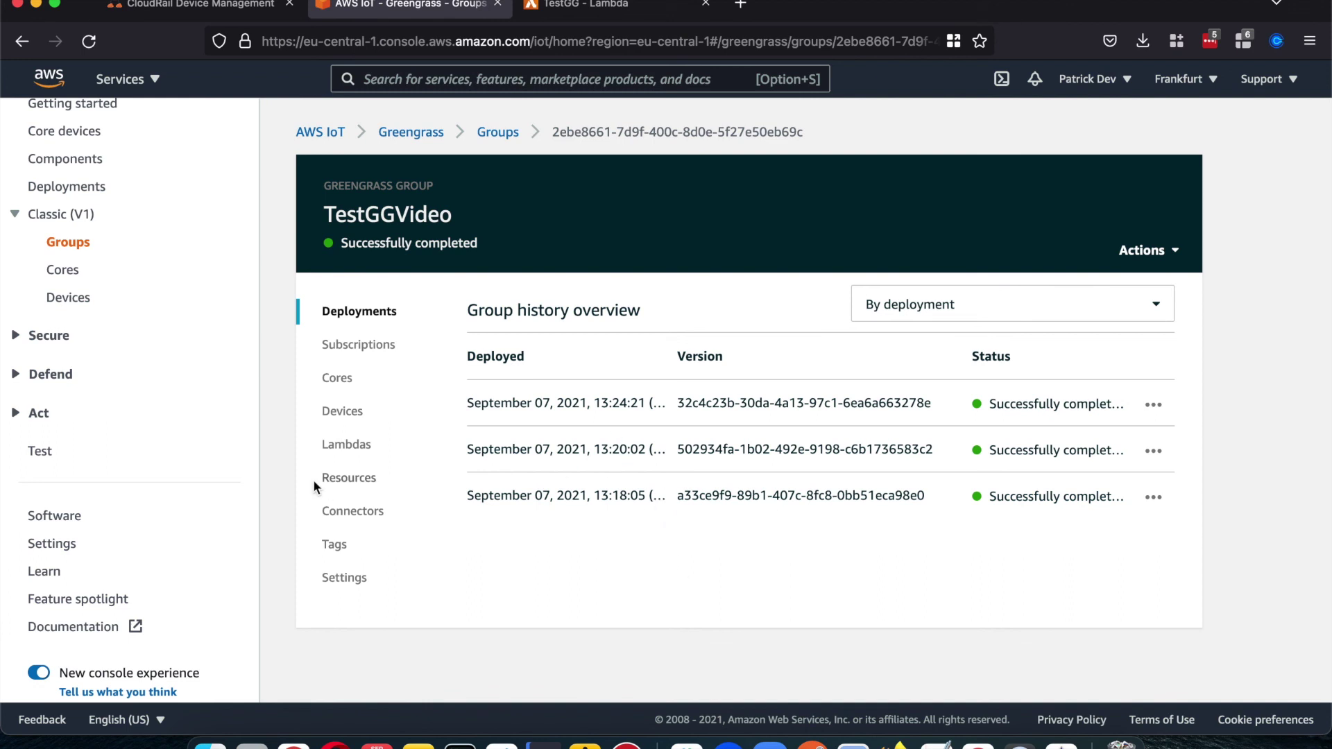
pyautogui.scroll(-2, 89, 394)
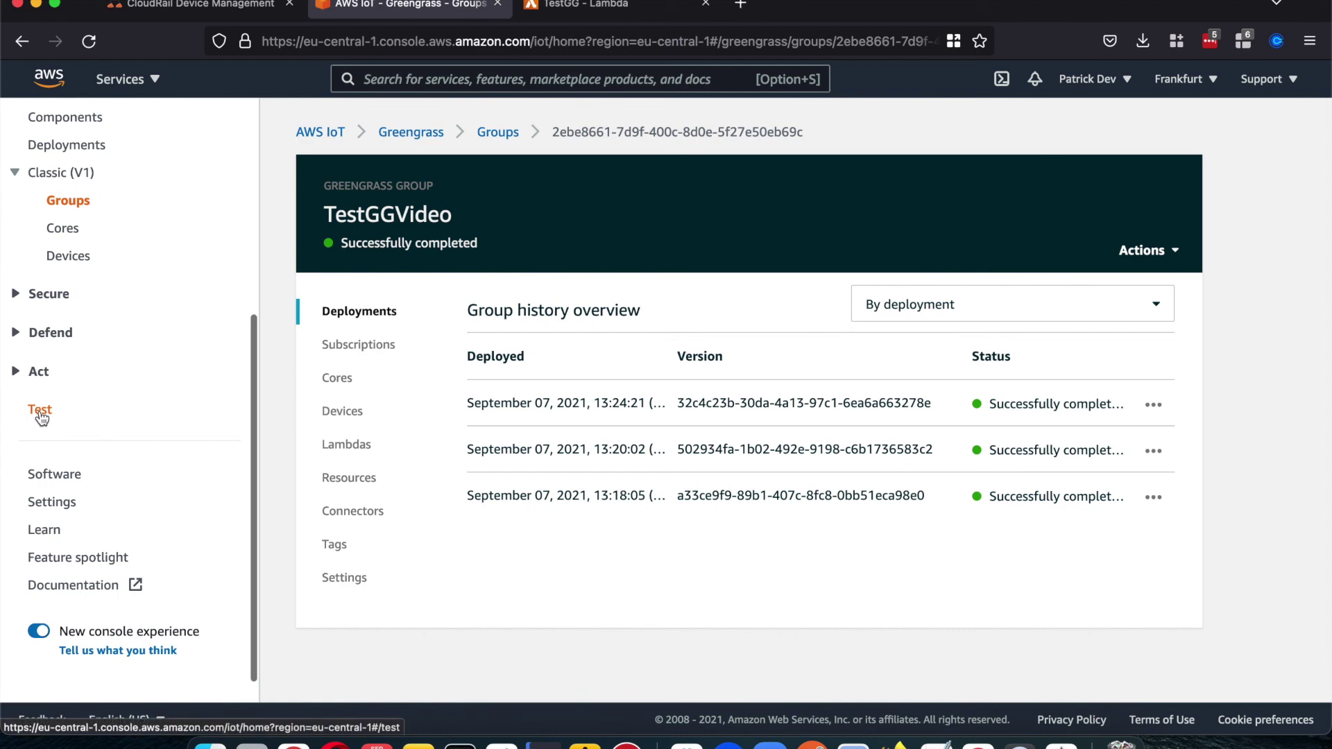
pyautogui.click(40, 410)
# Step: Clear old TemperatureTest messages and subscribe to test/publish to watch 'Current temperature' messages arrive
pyautogui.scroll(-5, 619, 336)
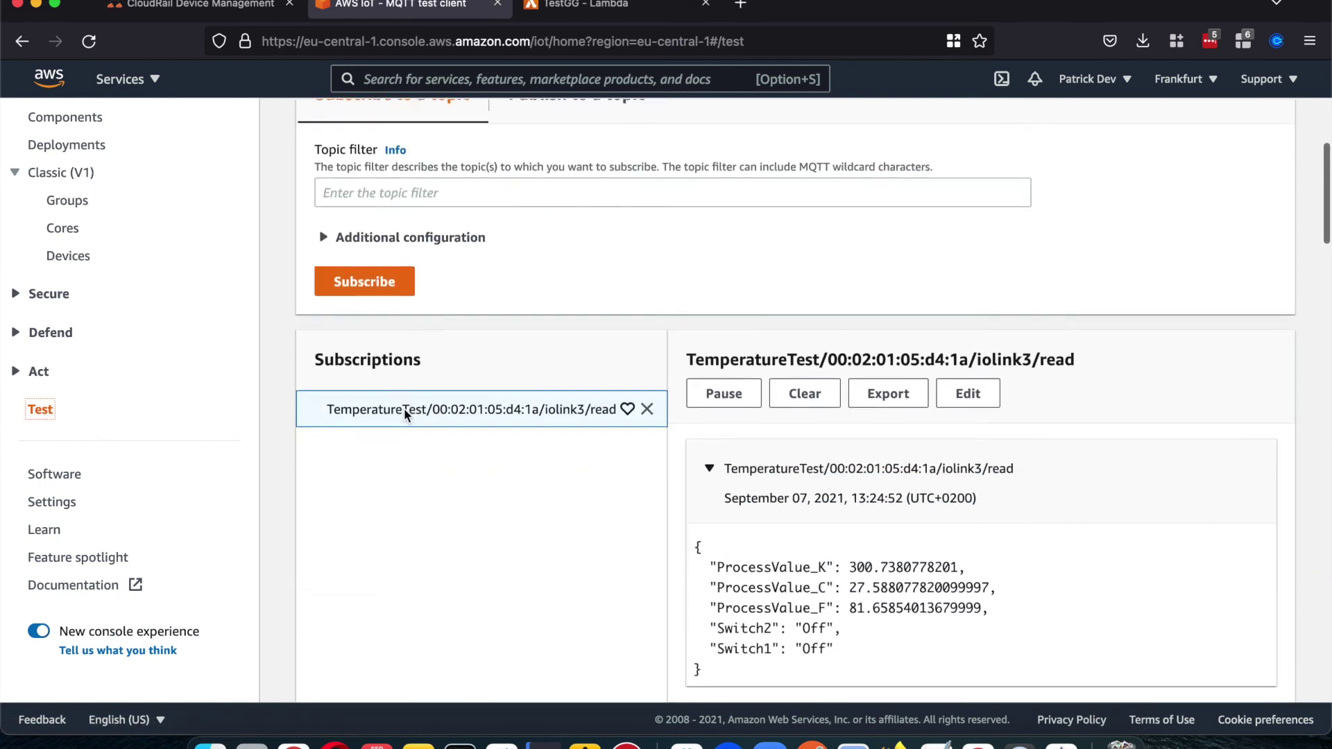
pyautogui.click(797, 316)
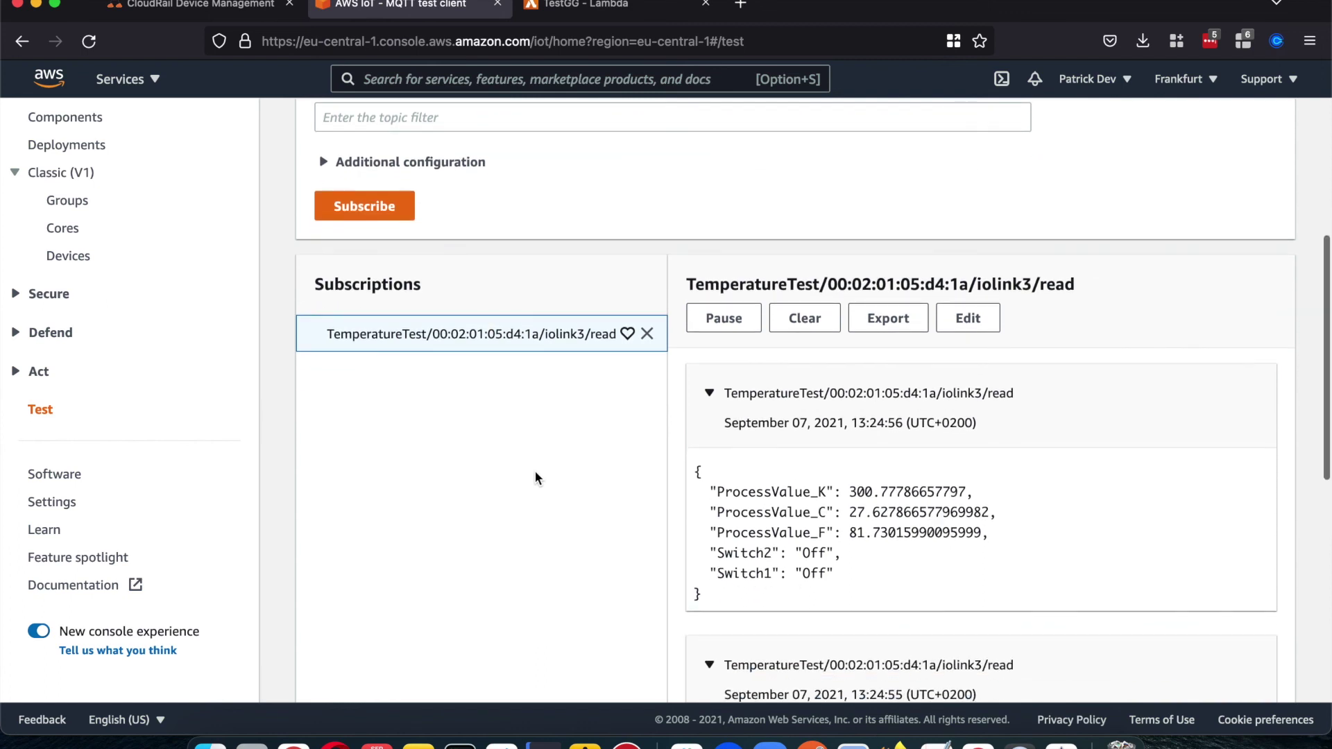
pyautogui.scroll(3, 621, 421)
pyautogui.click(622, 306)
pyautogui.write('test')
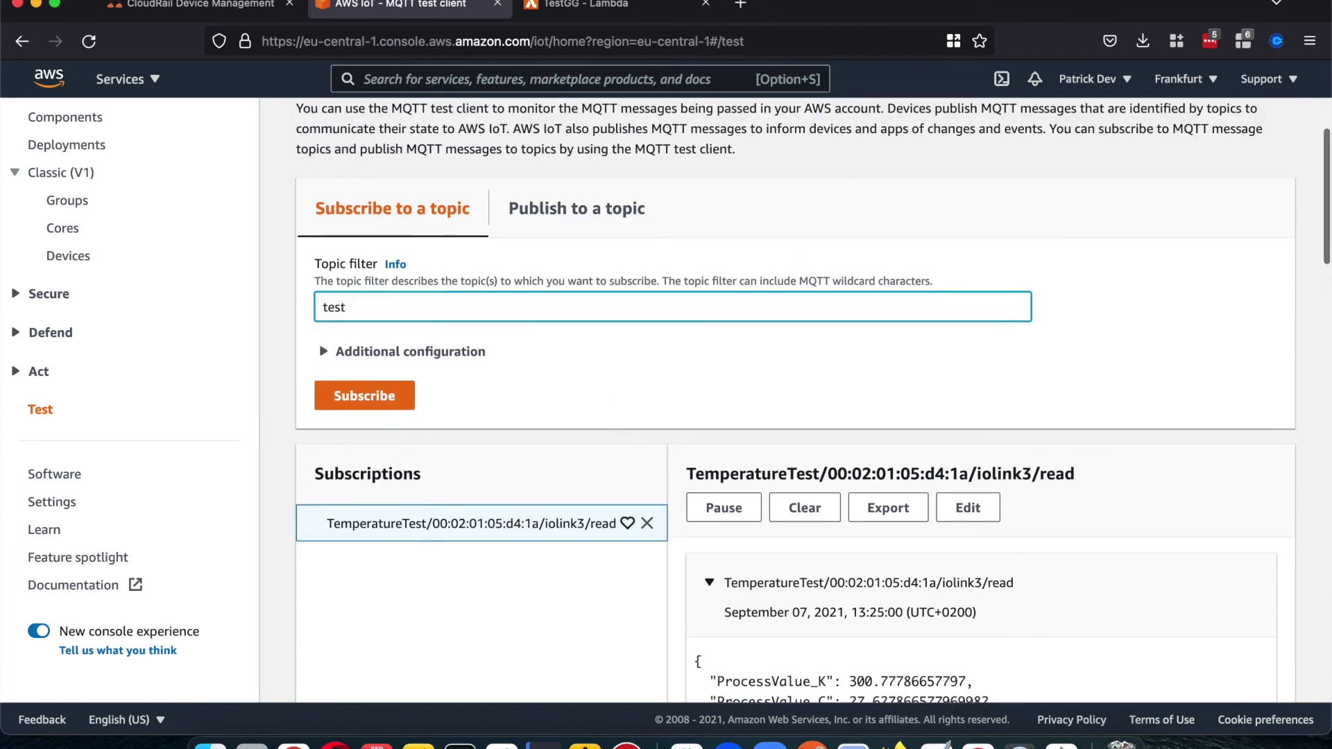
pyautogui.write('/publish')
pyautogui.click(364, 396)
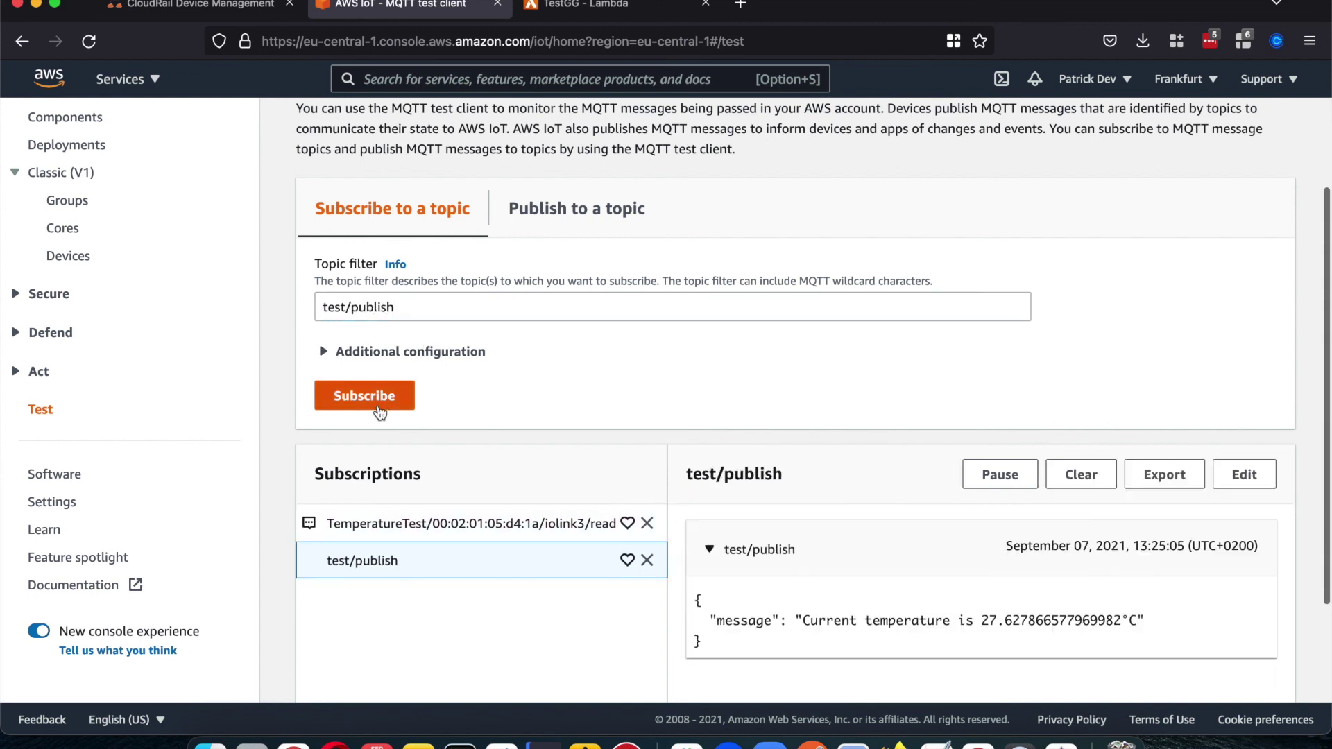
pyautogui.scroll(-3, 379, 412)
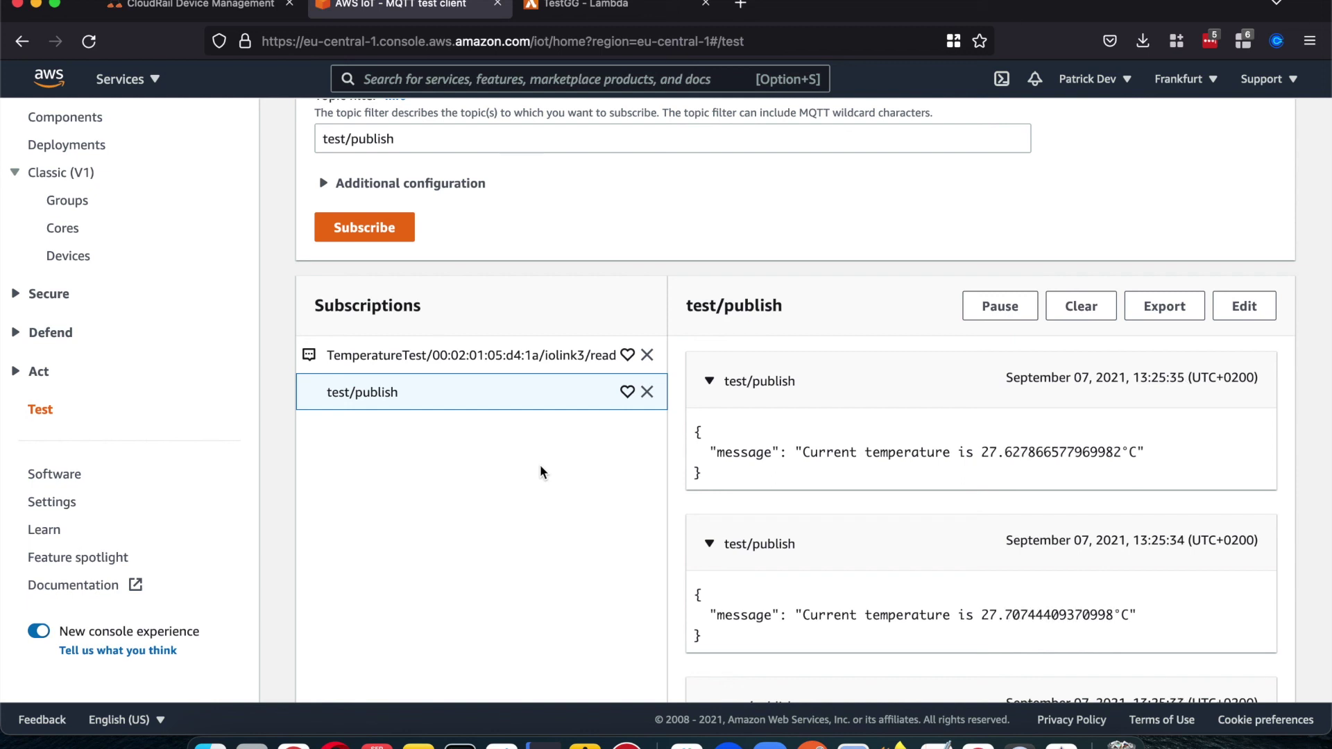
pyautogui.scroll(3, 540, 466)
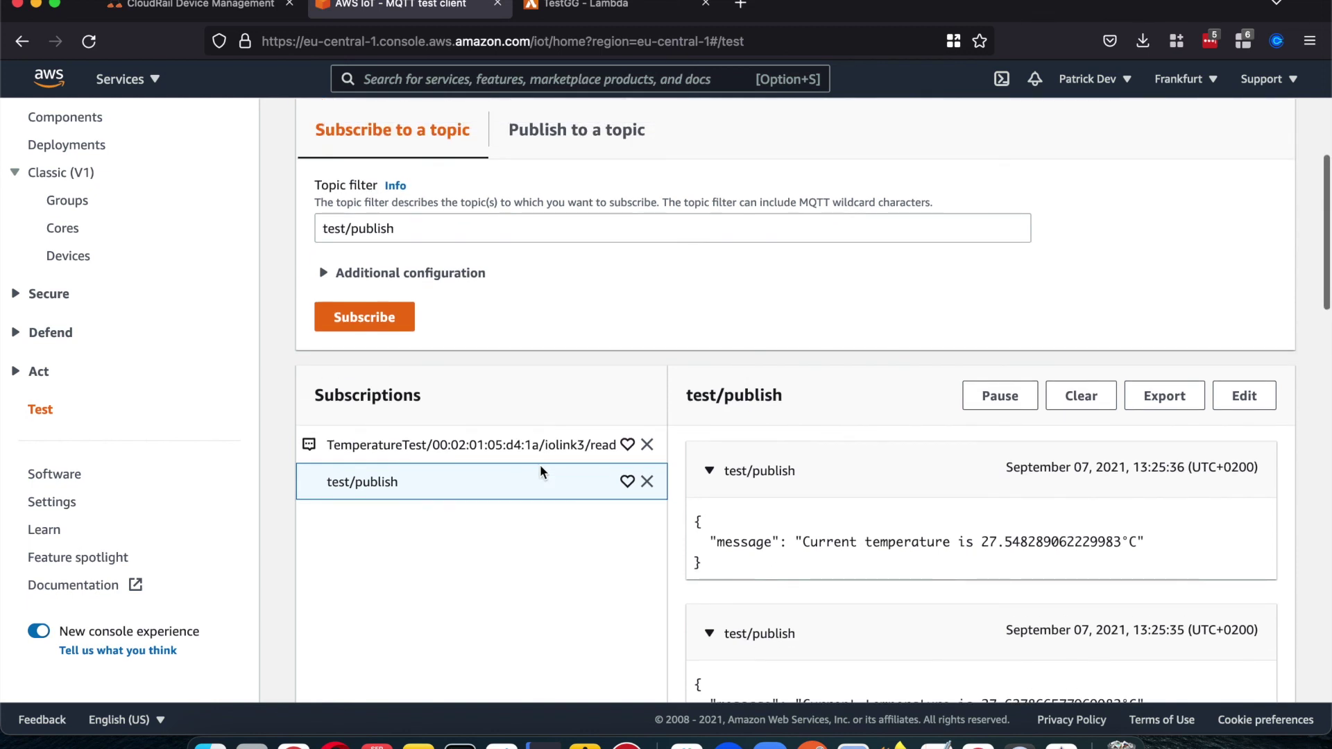
pyautogui.scroll(5, 540, 470)
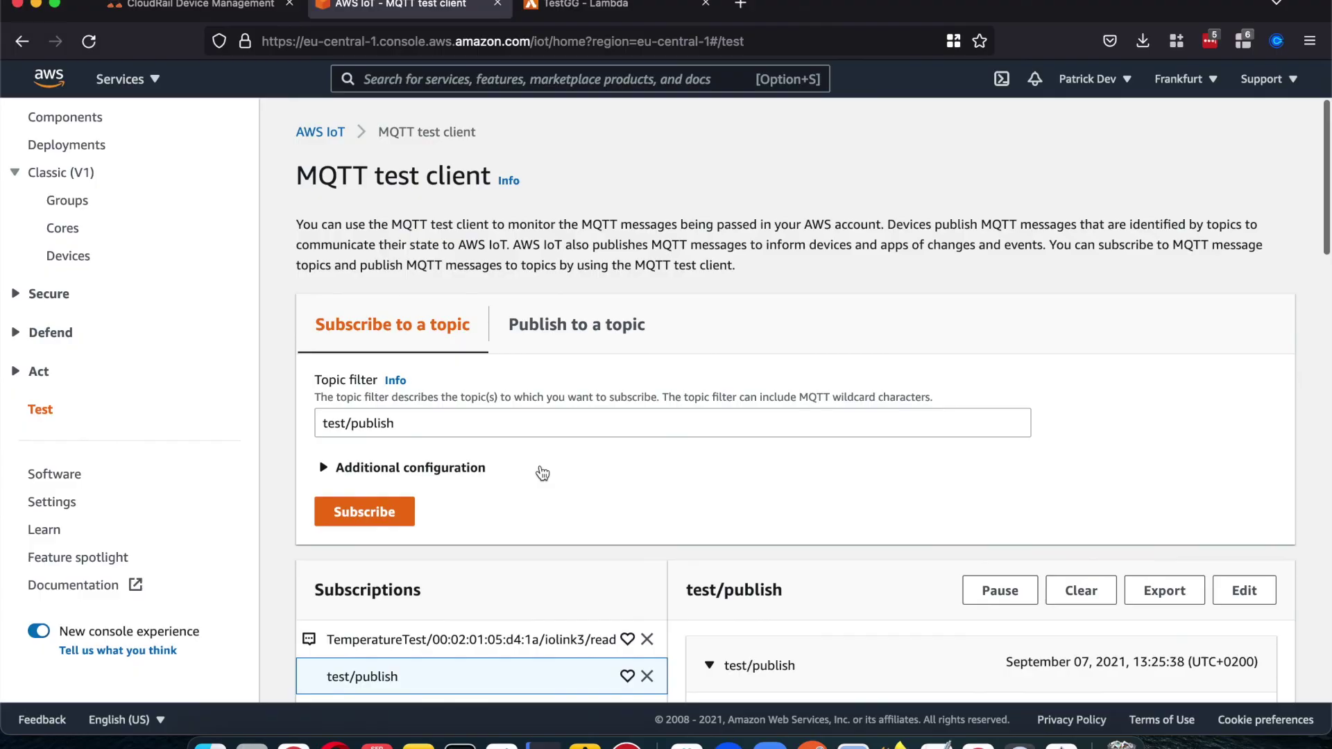